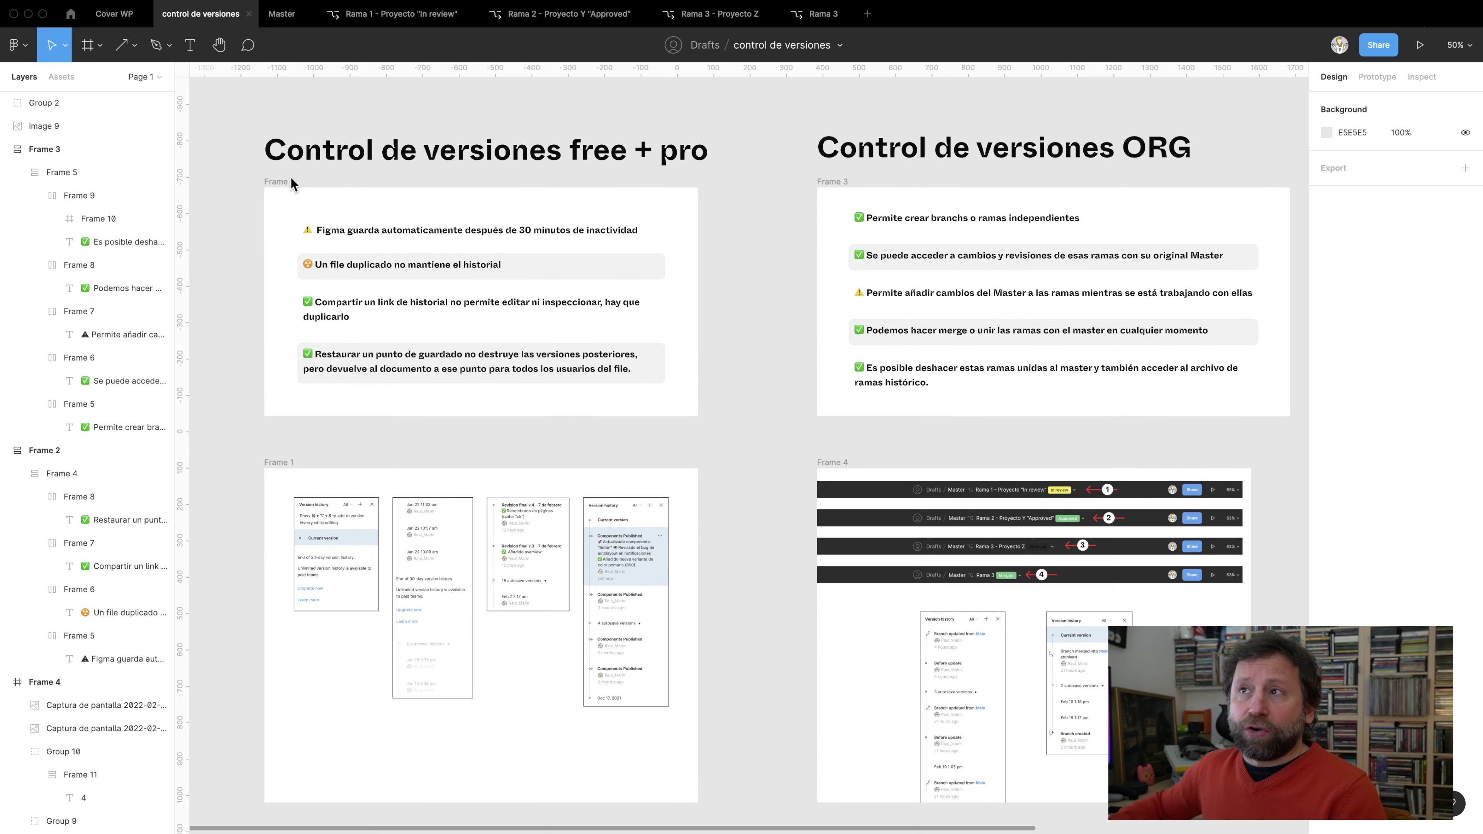
# Zoom and pan onto the 'Control de versiones free + pro' slide, opening and dismissing the file menu
pyautogui.scroll(5, 291, 178)
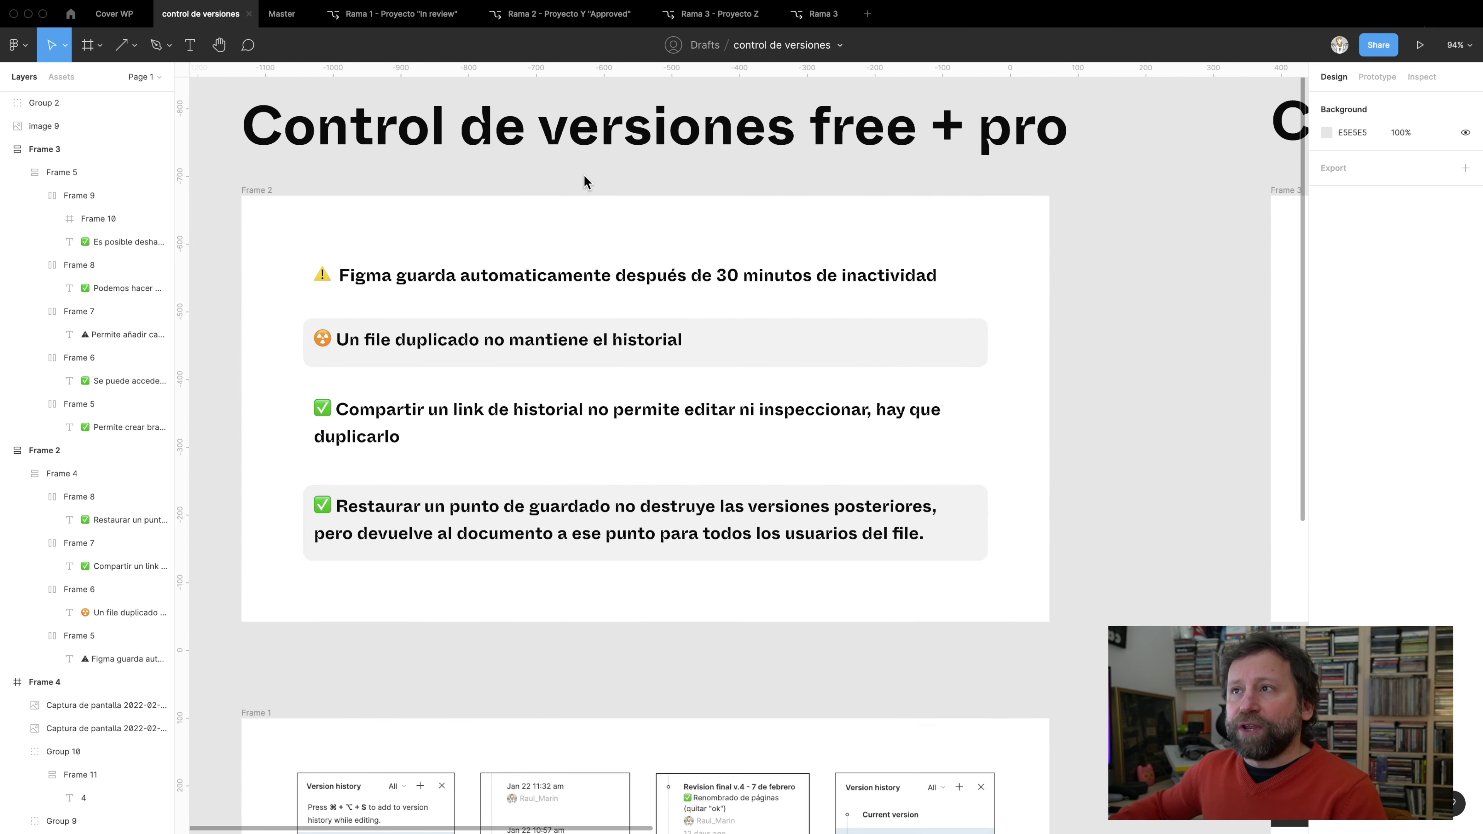
pyautogui.moveTo(598, 173); pyautogui.dragTo(668, 230)
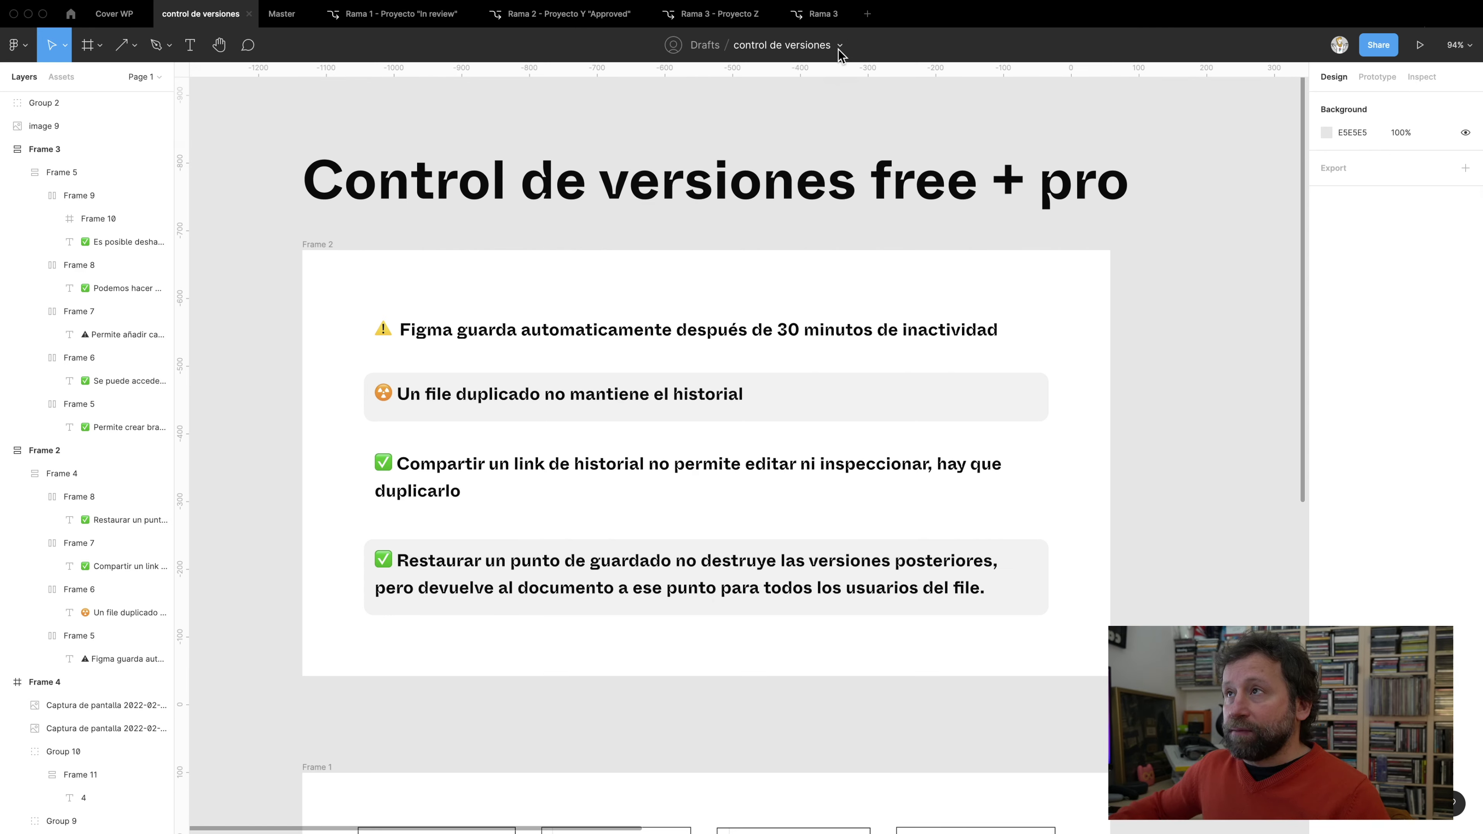
pyautogui.click(840, 46)
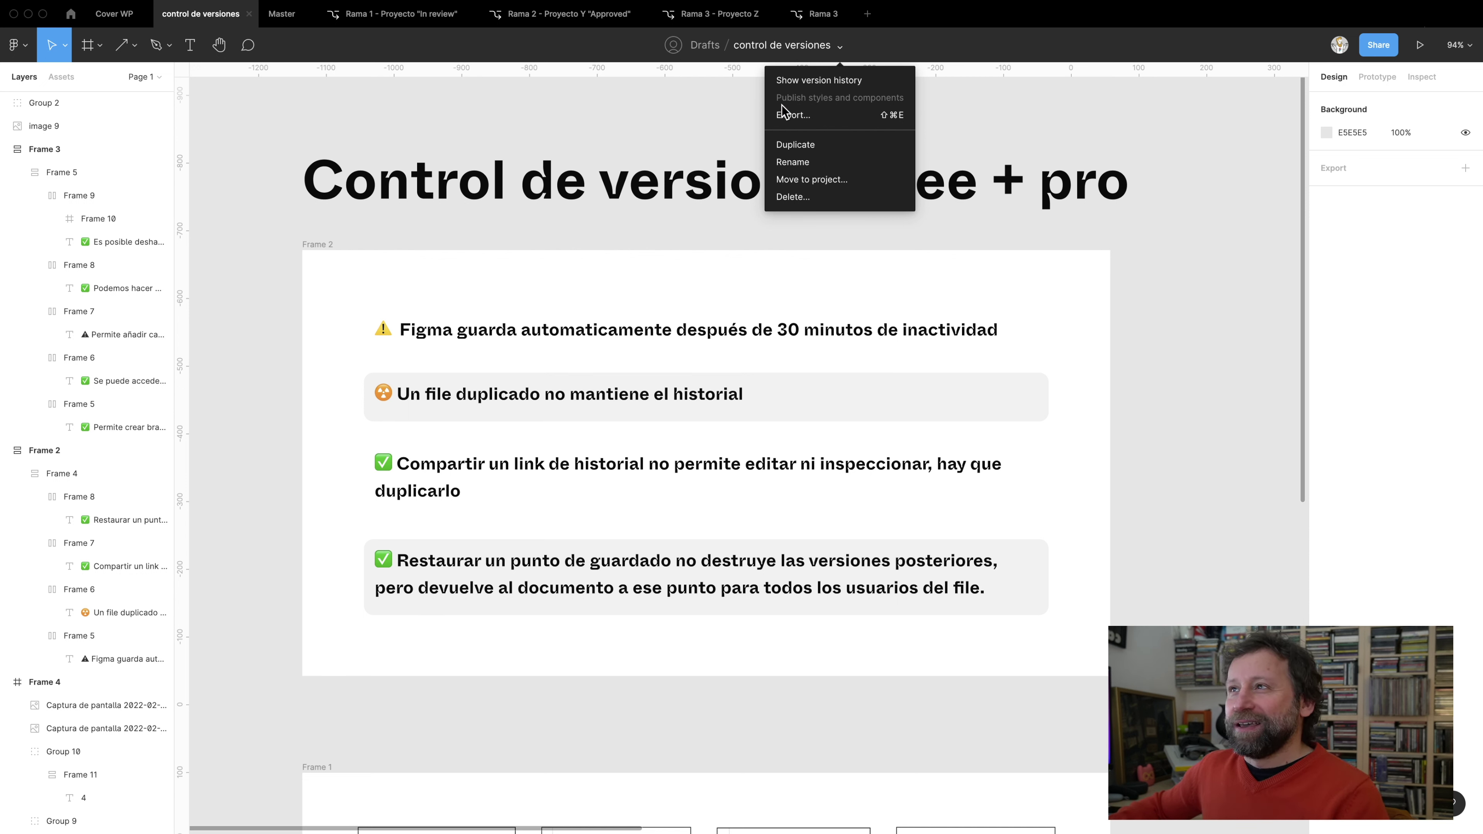
pyautogui.click(701, 234)
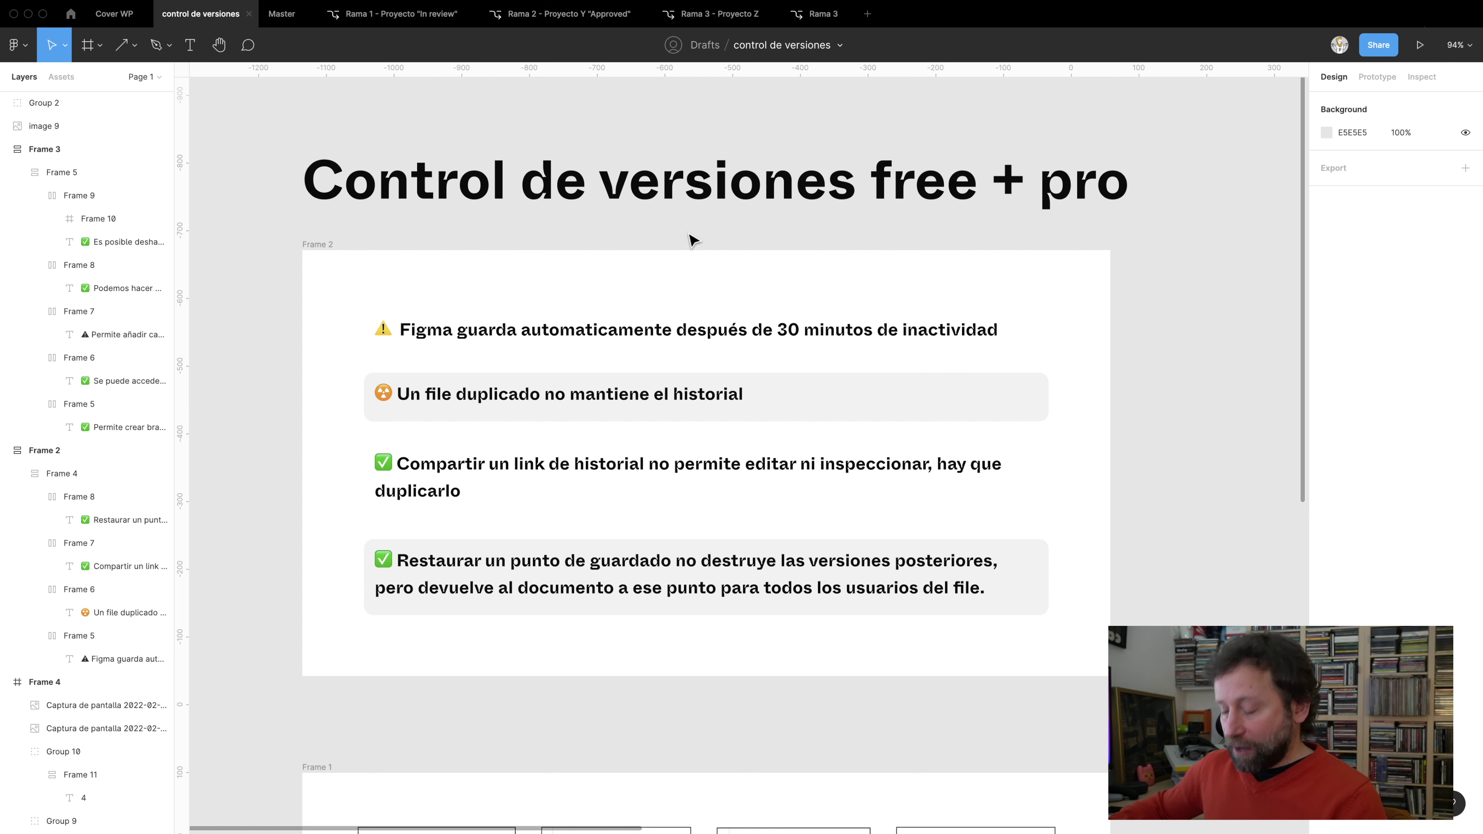
pyautogui.scroll(2, 530, 263)
pyautogui.scroll(3, 529, 265)
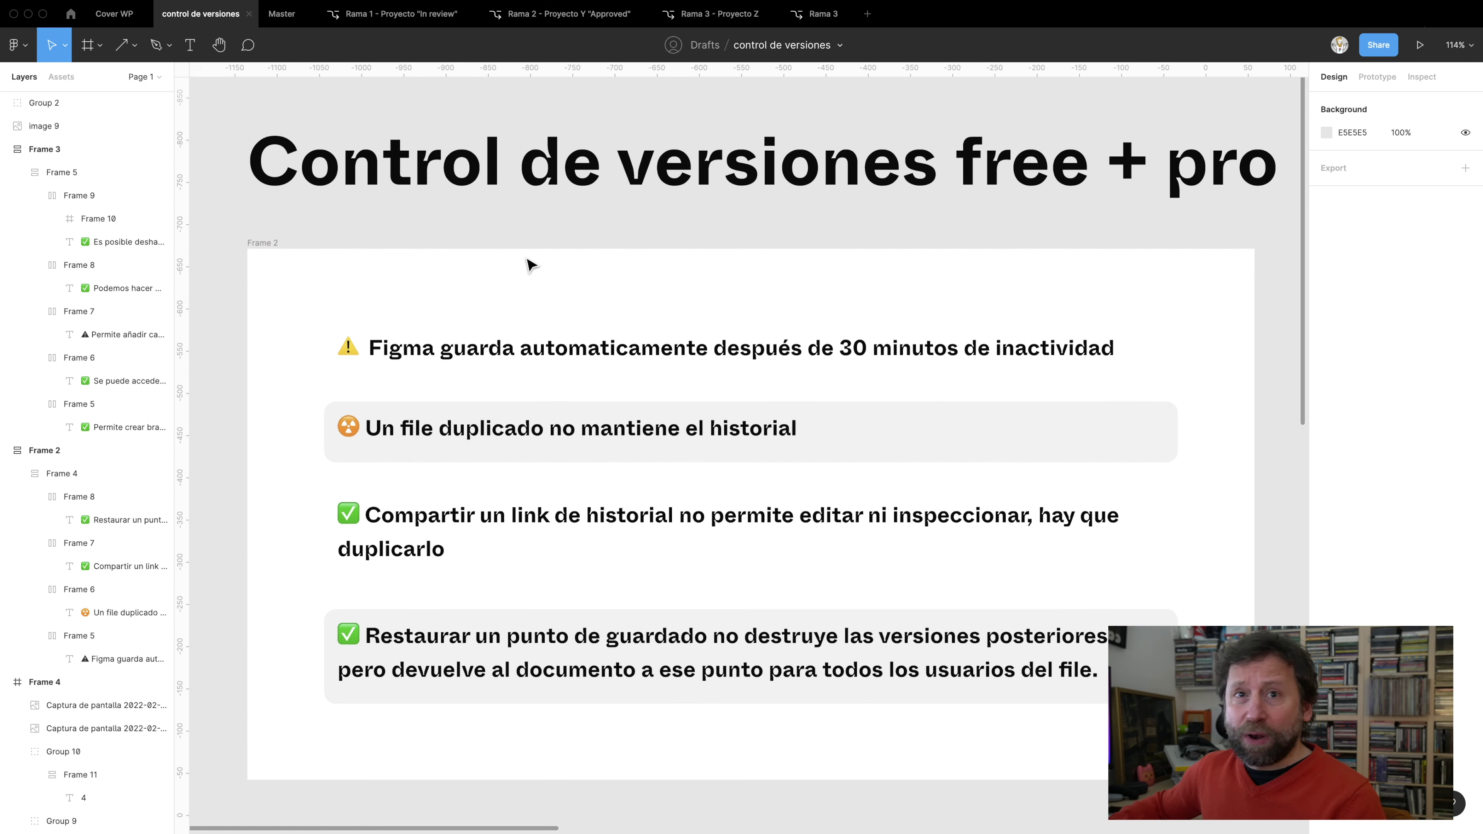
pyautogui.scroll(1, 549, 307)
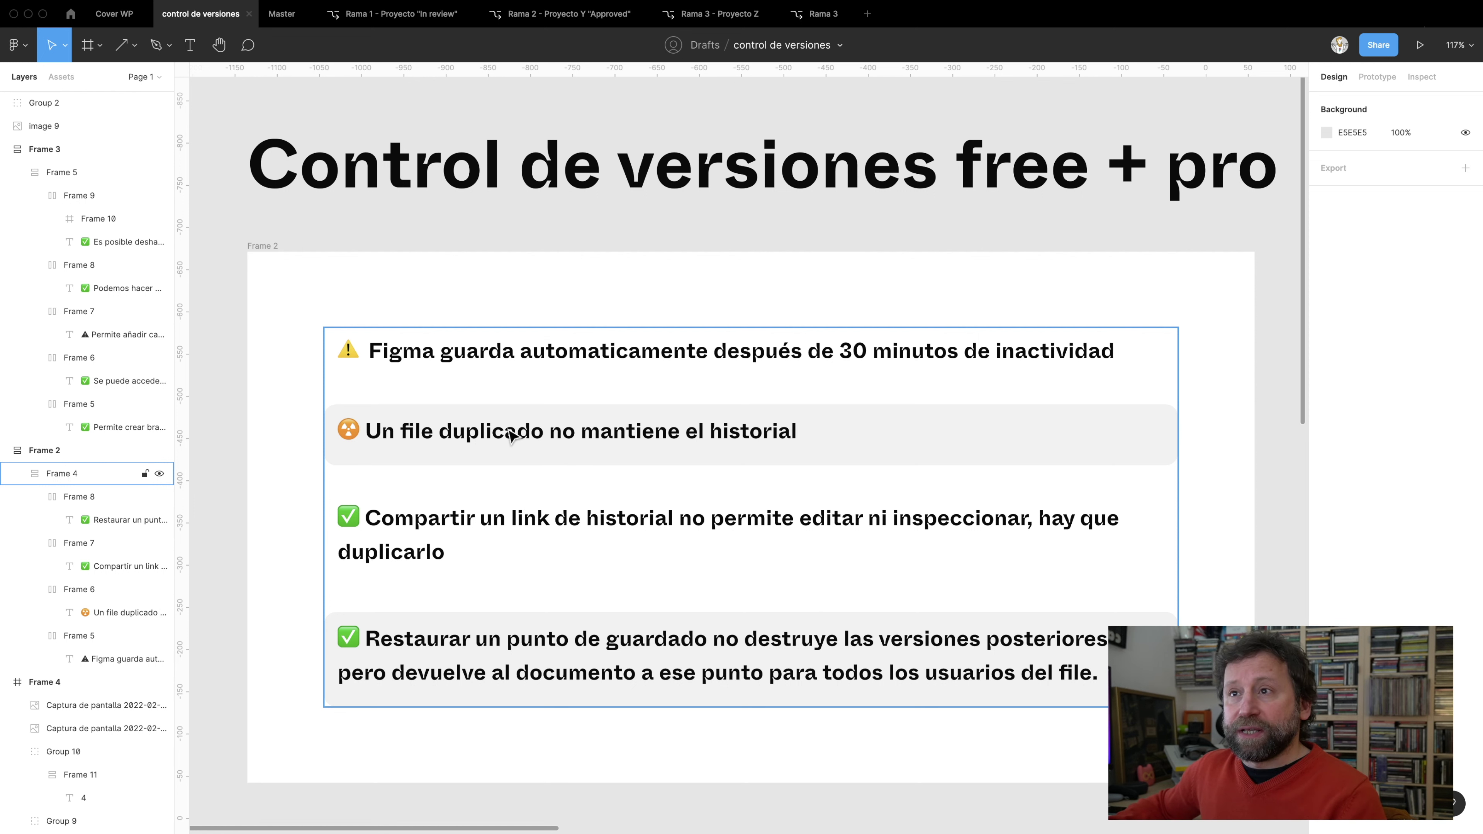
# Deselect Frame 4 and zoom out to survey the board
pyautogui.click(482, 476)
pyautogui.scroll(-3, 480, 480)
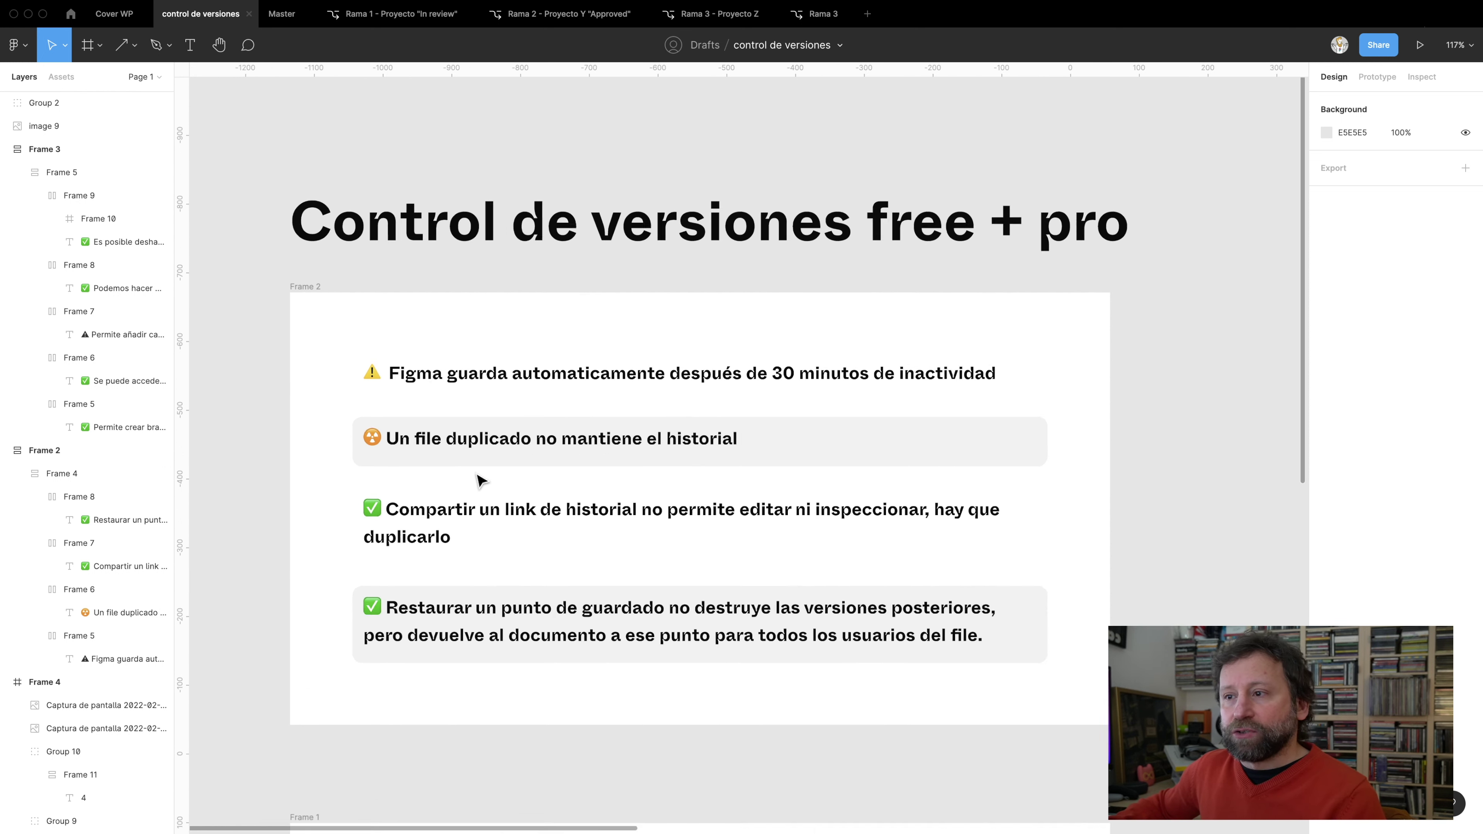
pyautogui.scroll(-5, 480, 480)
pyautogui.scroll(-5, 583, 394)
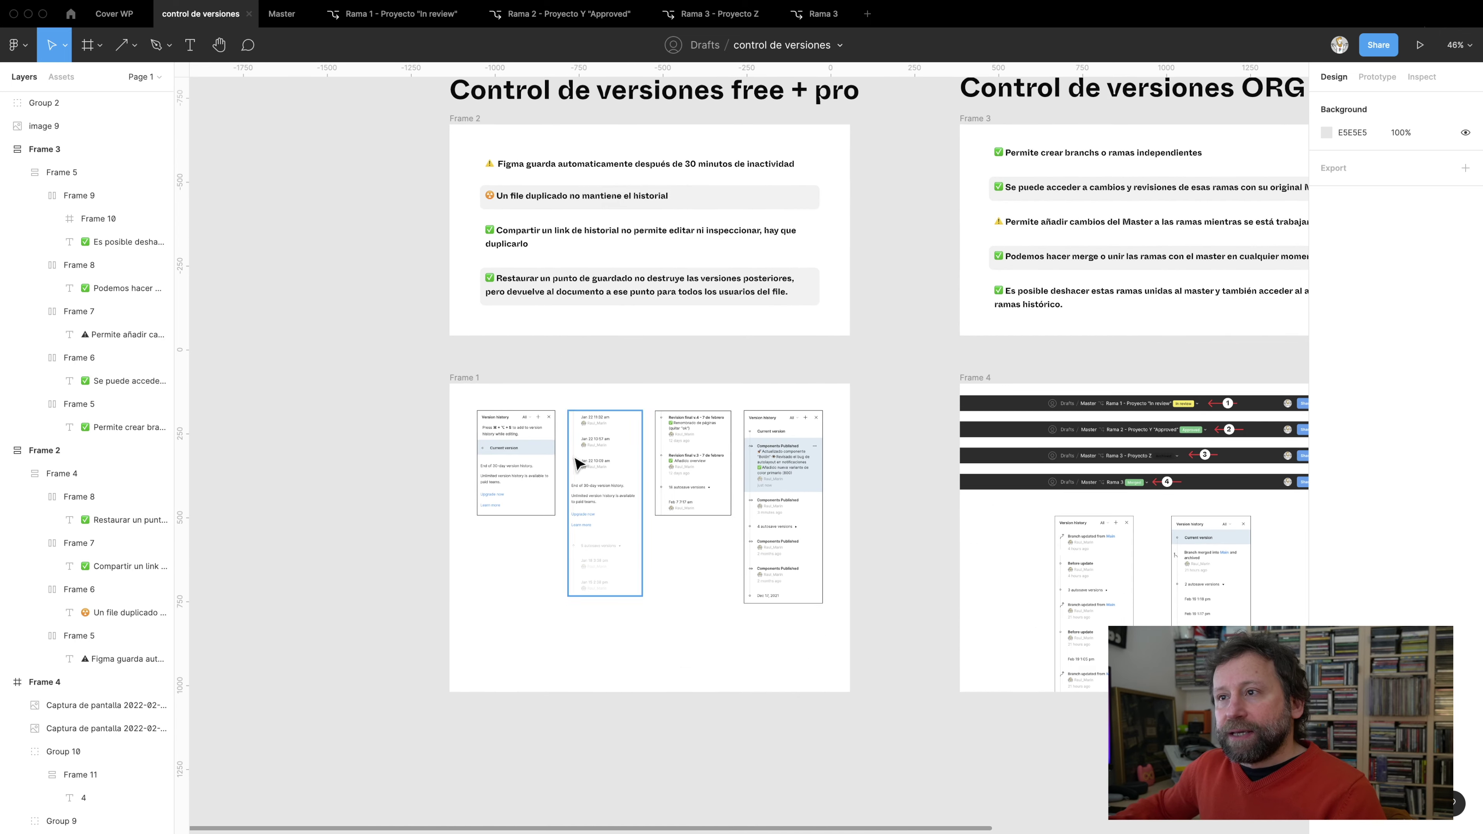
pyautogui.scroll(3, 578, 463)
pyautogui.scroll(3, 578, 558)
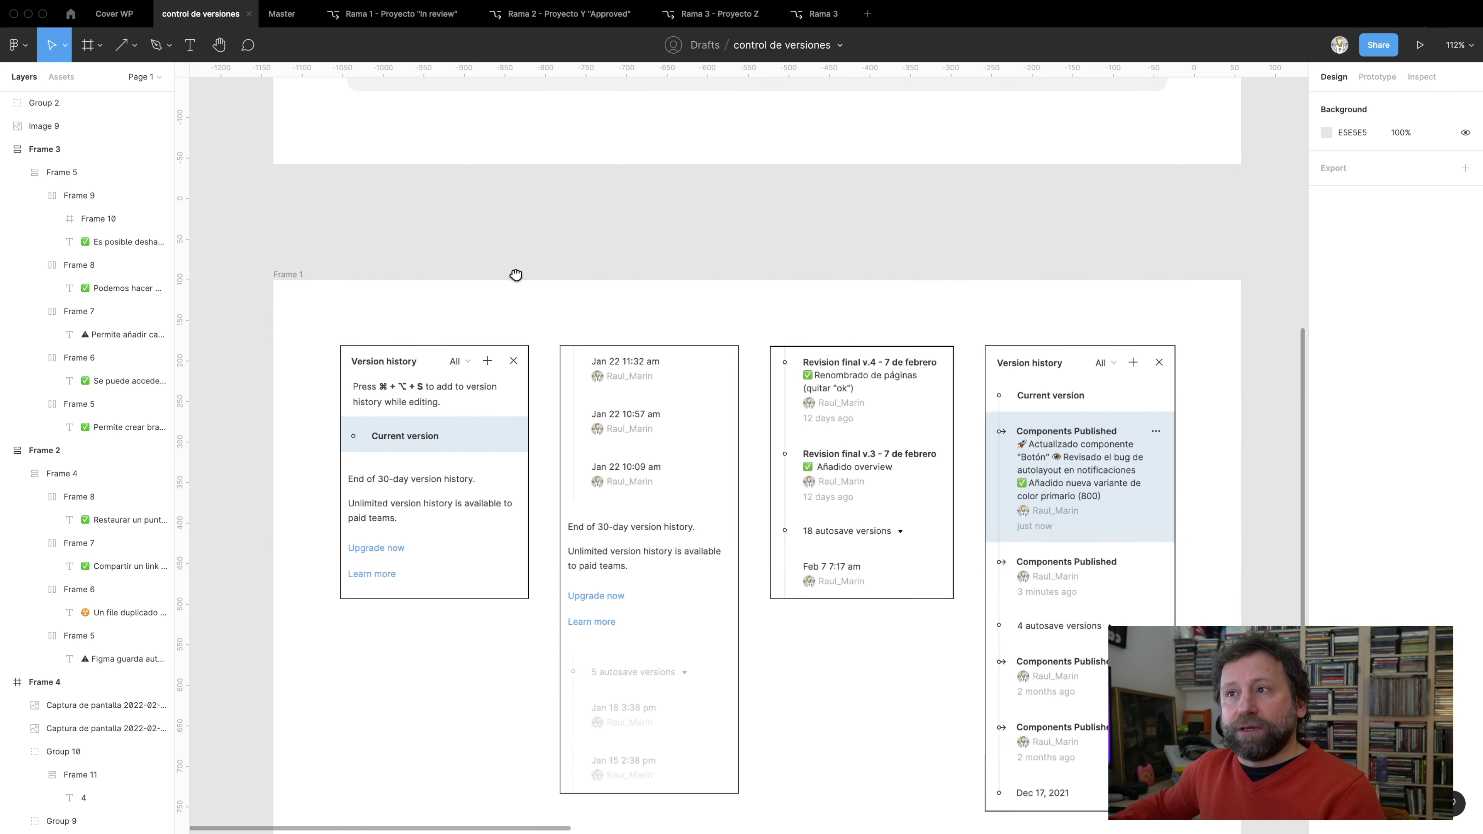
pyautogui.scroll(-2, 516, 274)
pyautogui.scroll(1, 467, 384)
pyautogui.scroll(1, 467, 385)
pyautogui.scroll(1, 467, 385)
pyautogui.scroll(1, 466, 386)
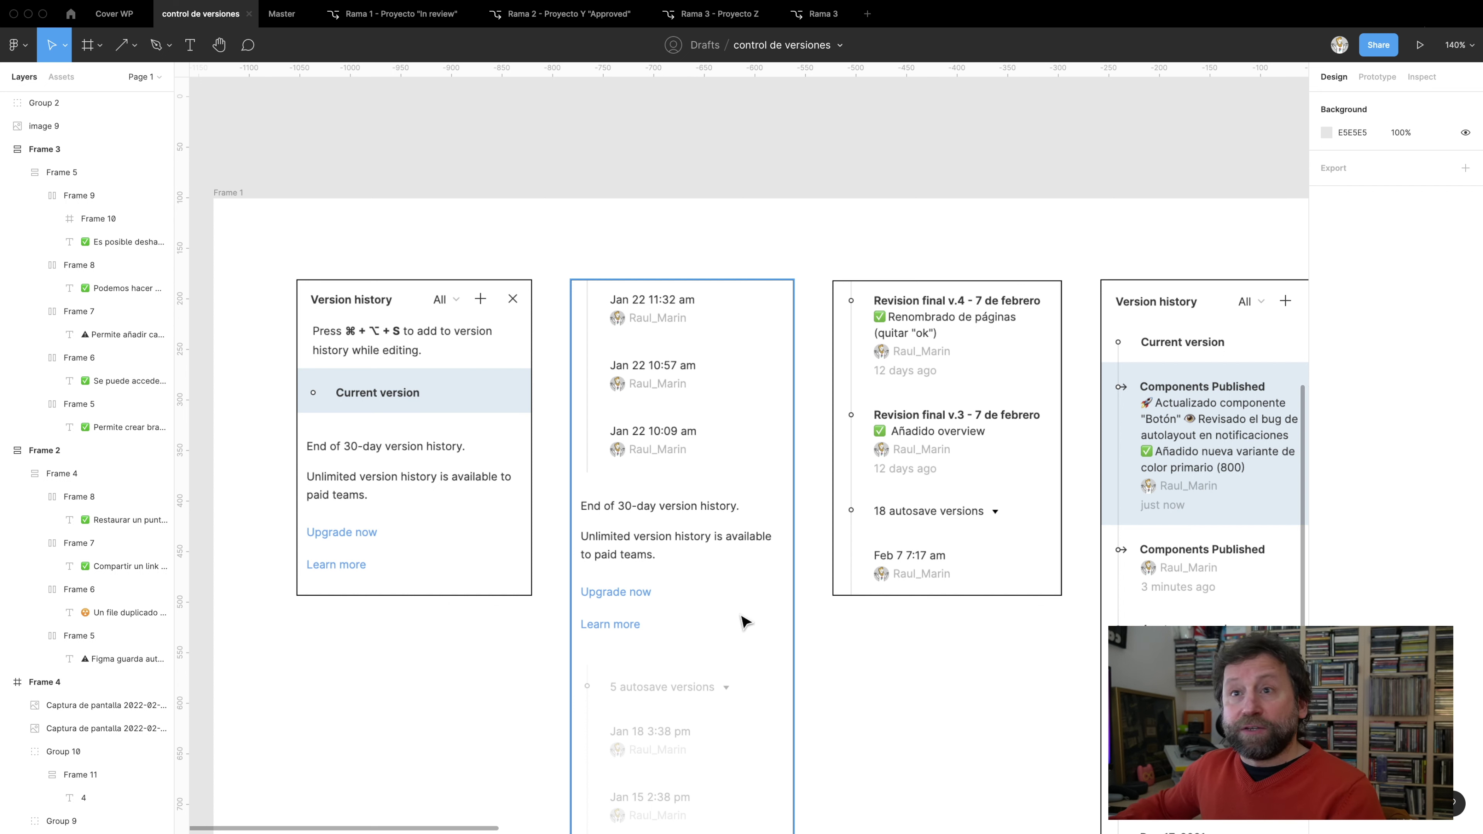
# Pan and zoom onto Frame 1's version history screenshots, including the rightmost one
pyautogui.moveTo(879, 638); pyautogui.dragTo(773, 532)
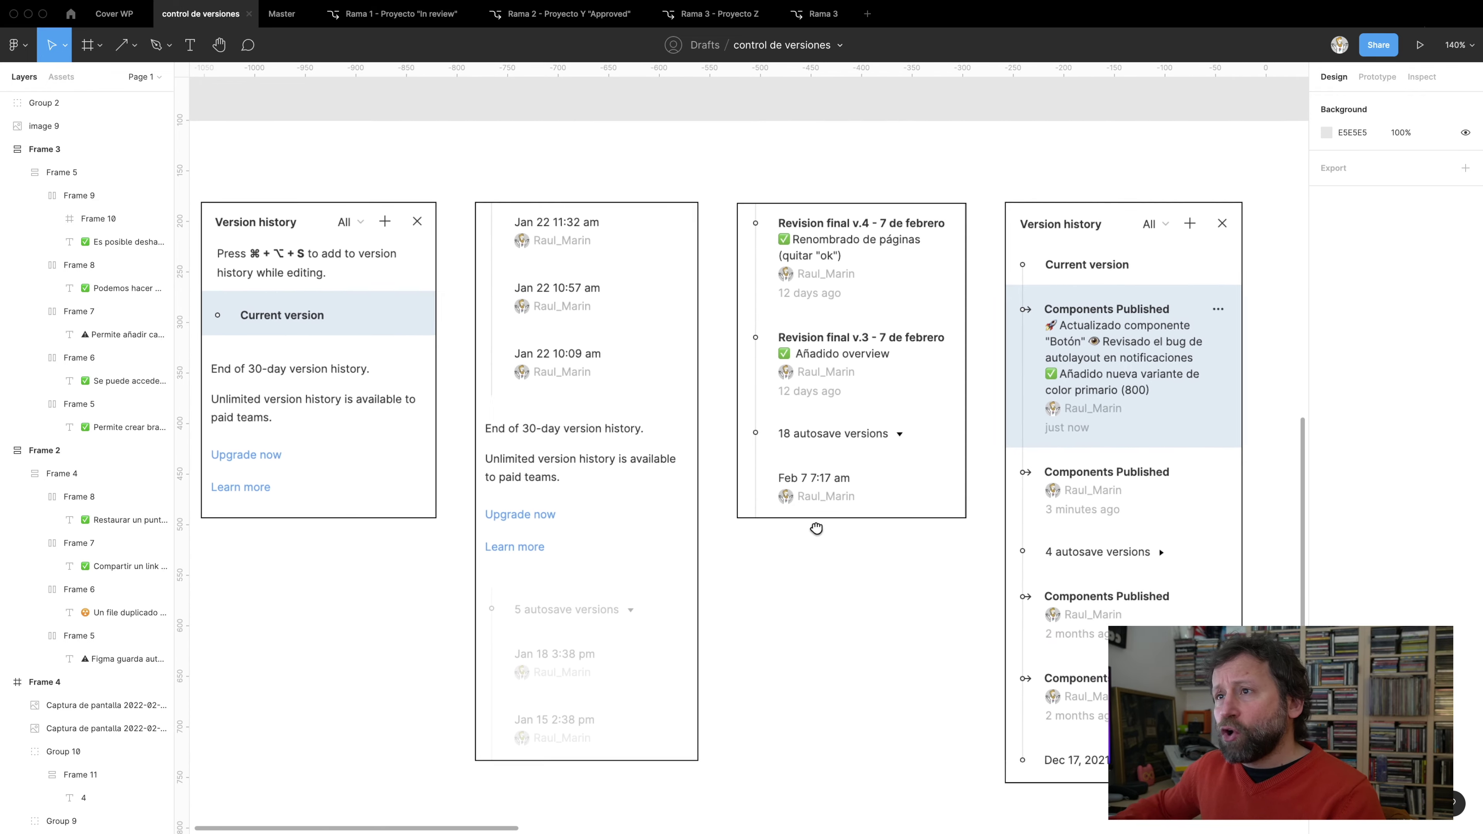
pyautogui.scroll(3, 635, 506)
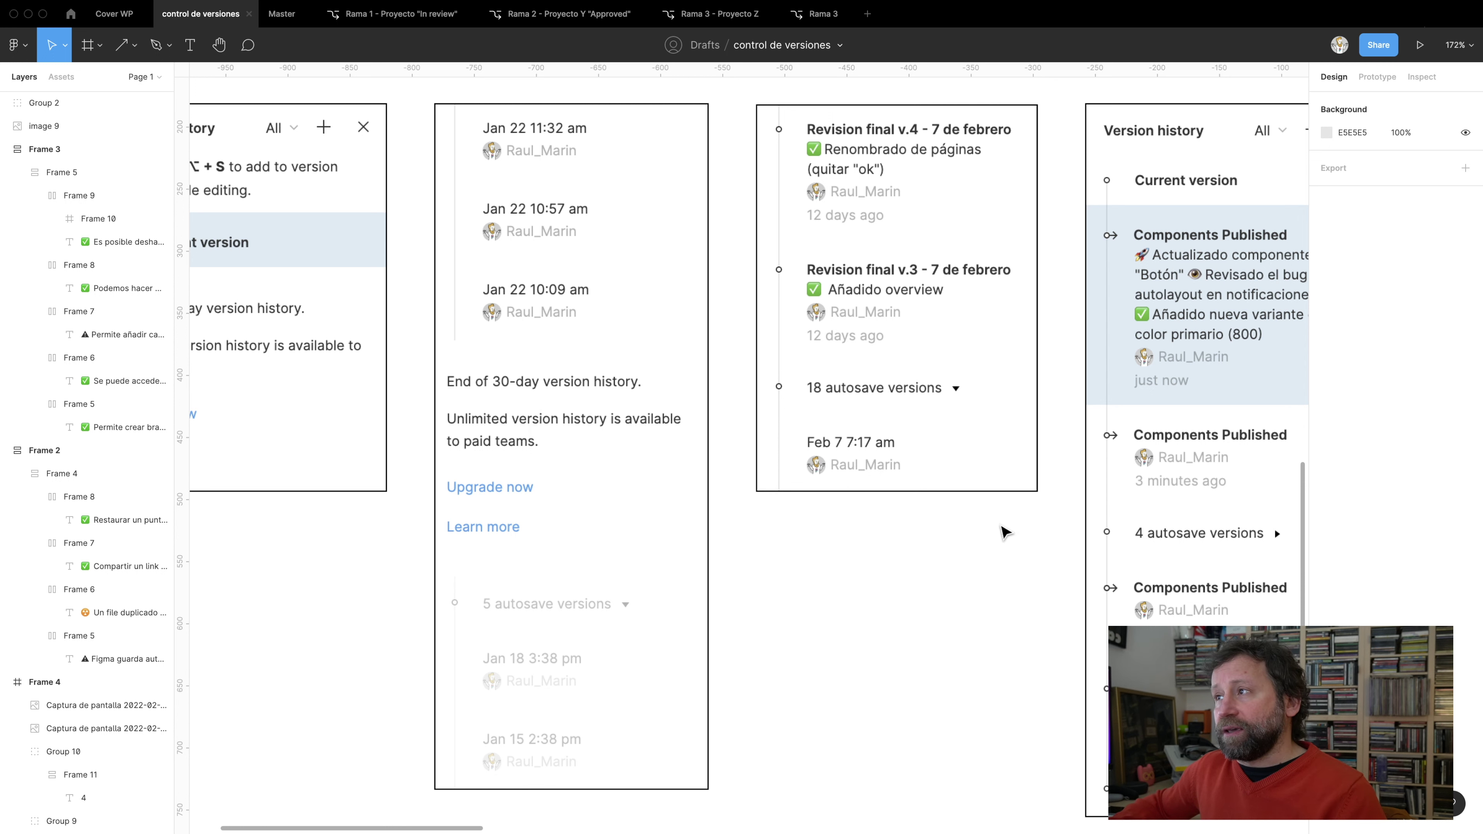
pyautogui.hscroll(5, 998, 522)
pyautogui.hscroll(3, 778, 514)
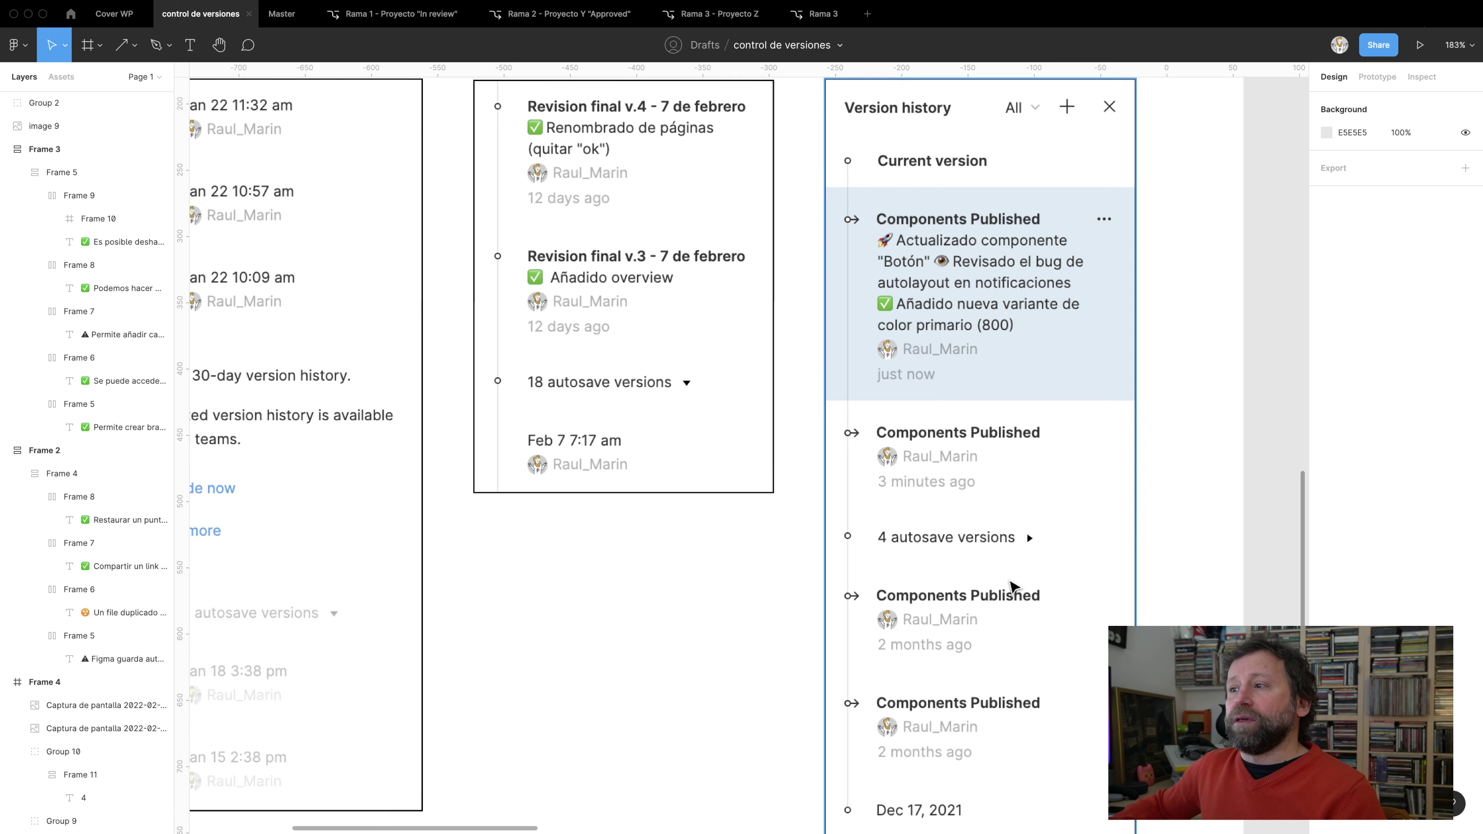
pyautogui.scroll(-2, 1012, 584)
pyautogui.scroll(-5, 1013, 585)
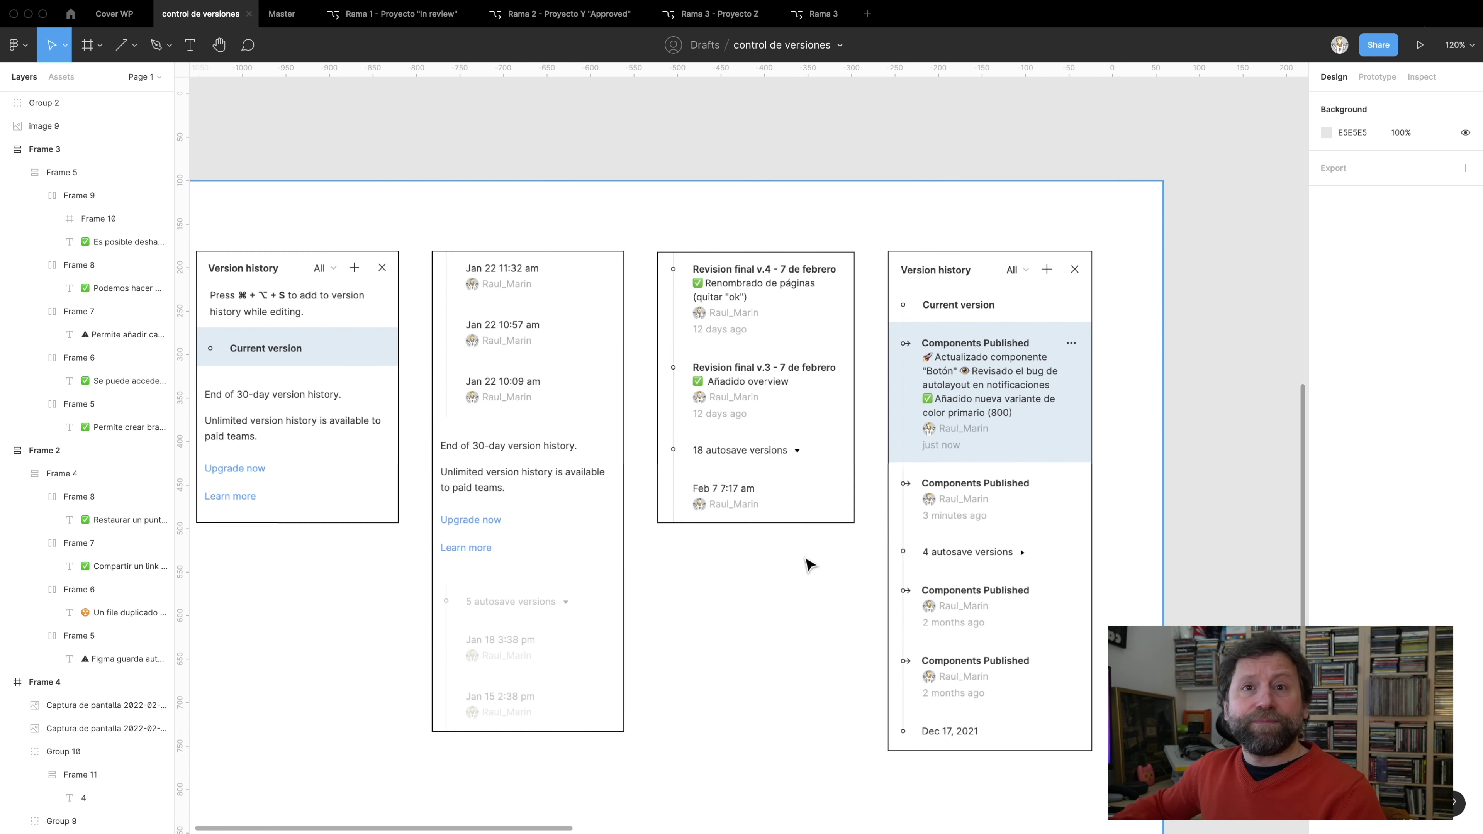
pyautogui.scroll(2, 974, 350)
pyautogui.scroll(2, 987, 359)
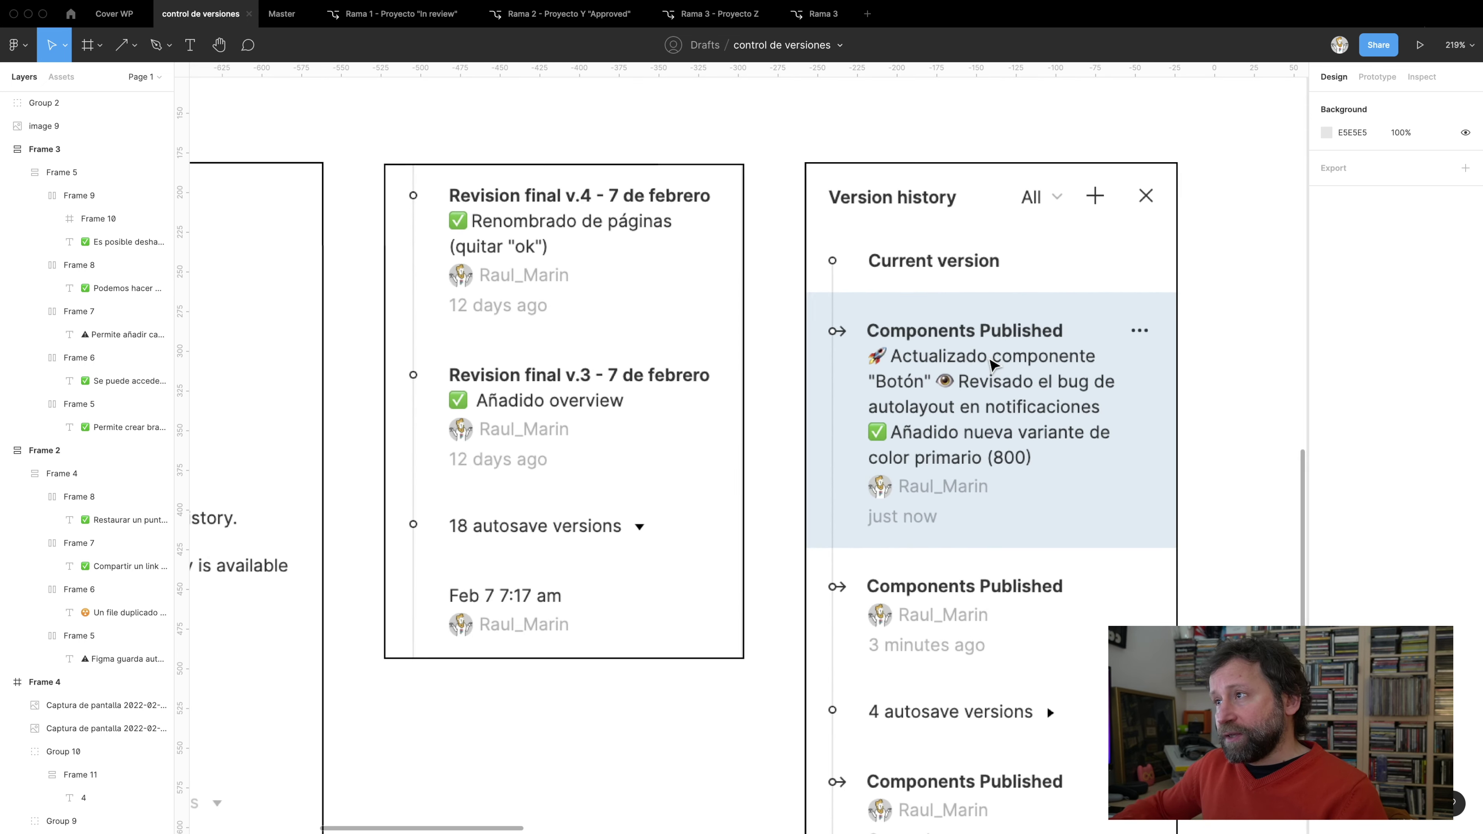
pyautogui.scroll(2, 991, 363)
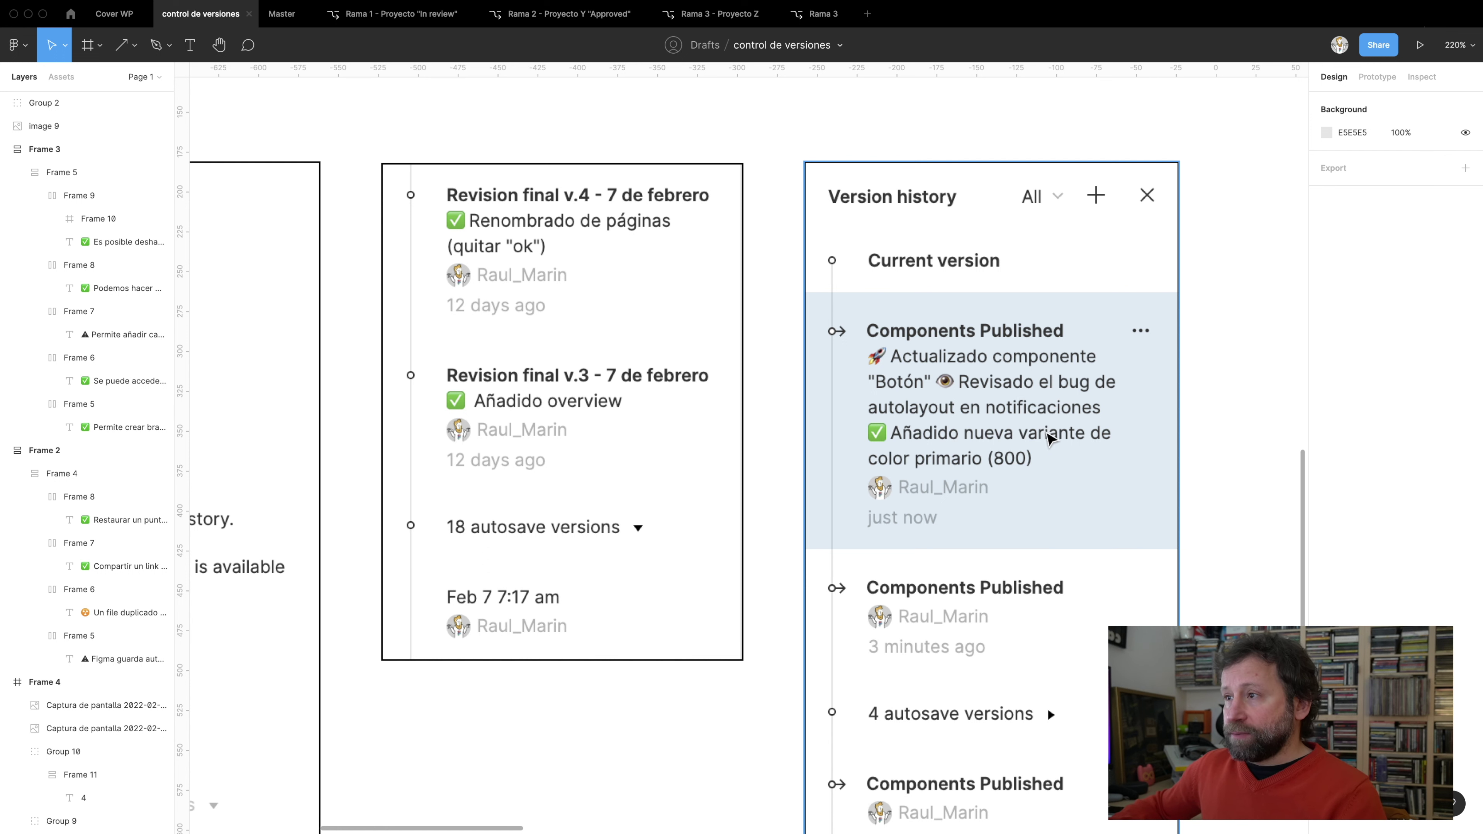
pyautogui.scroll(-1, 1047, 438)
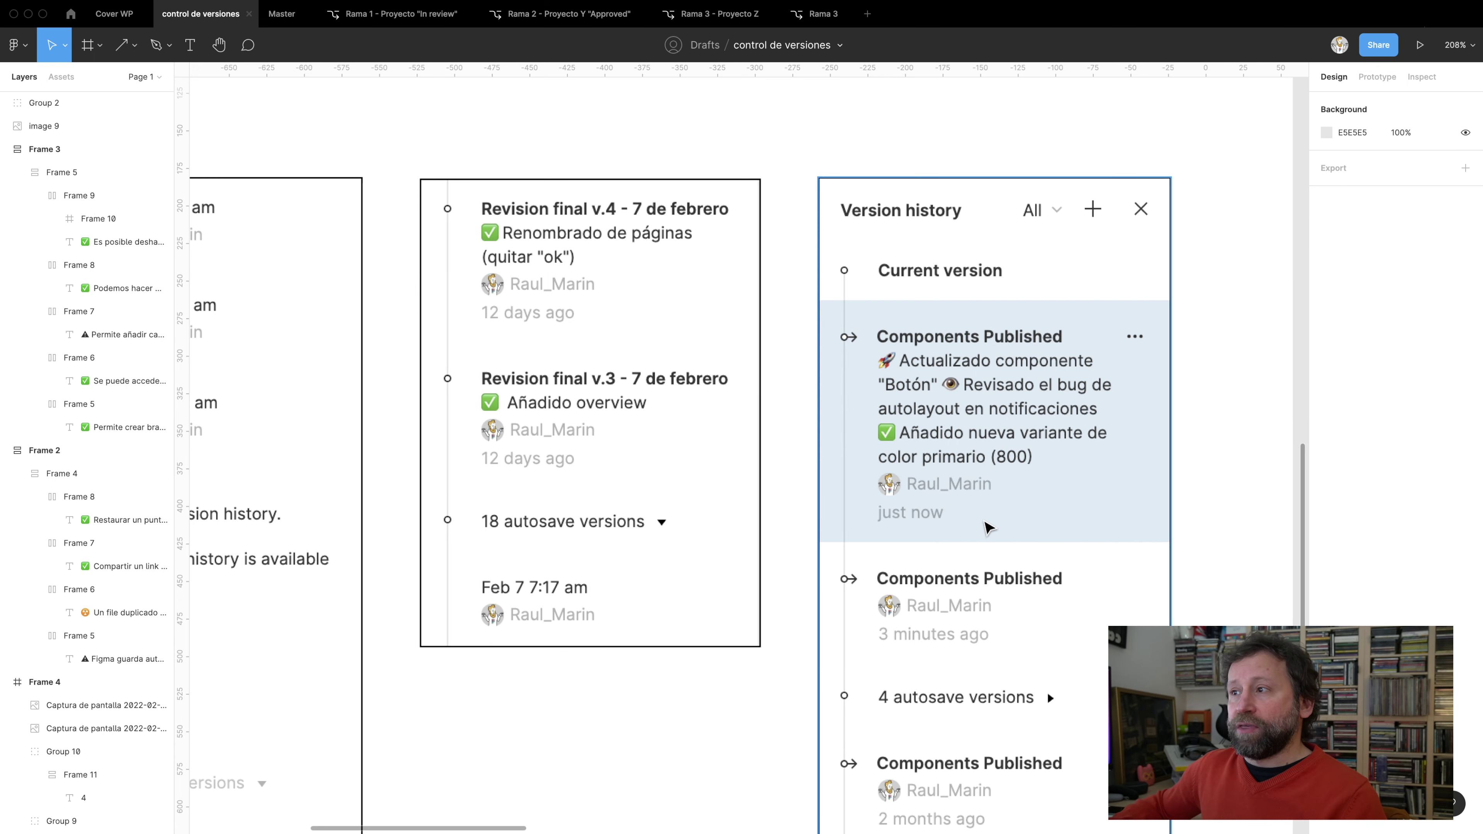
pyautogui.scroll(-3, 994, 517)
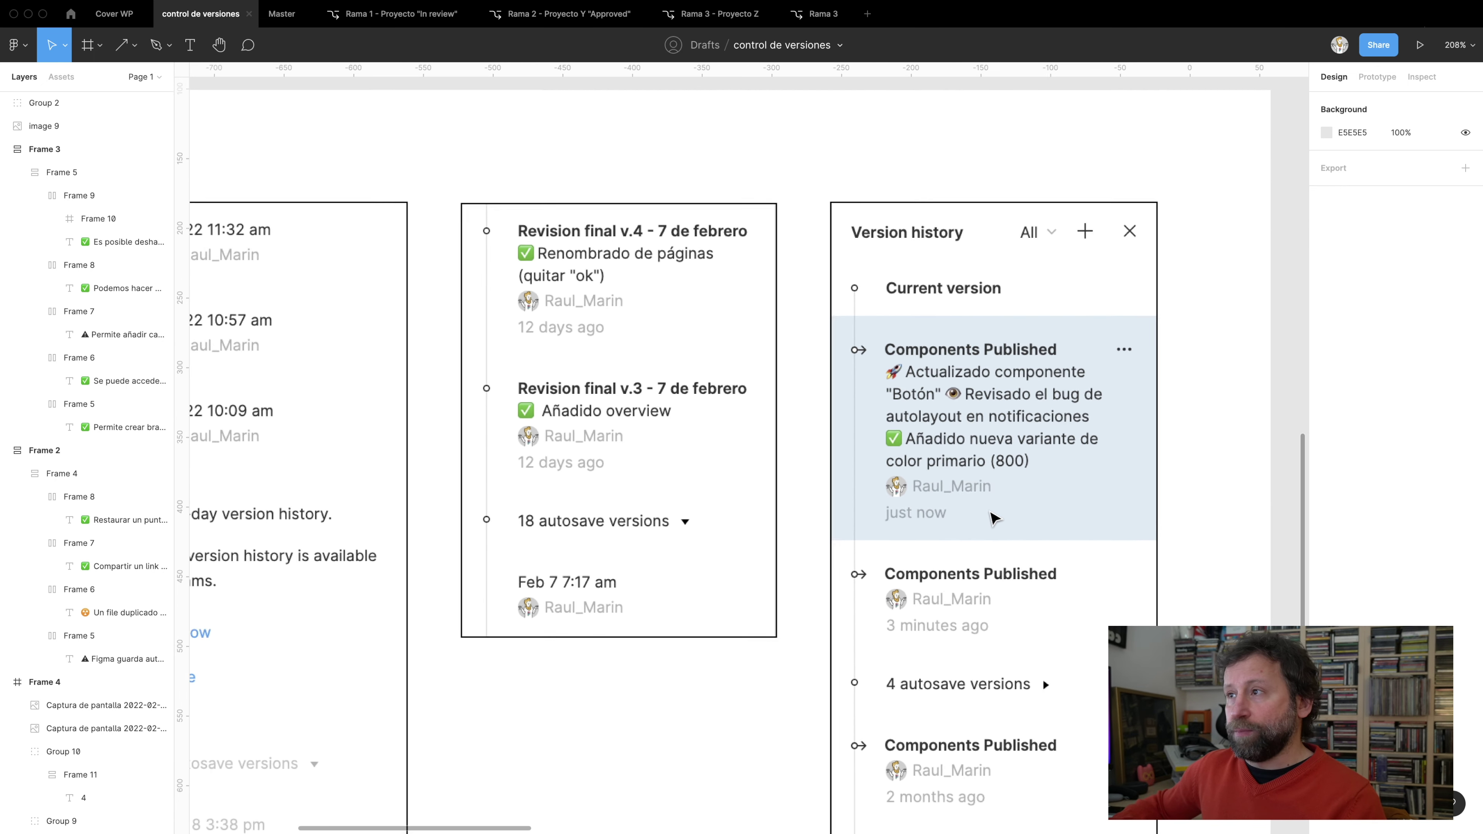
pyautogui.scroll(-2, 994, 518)
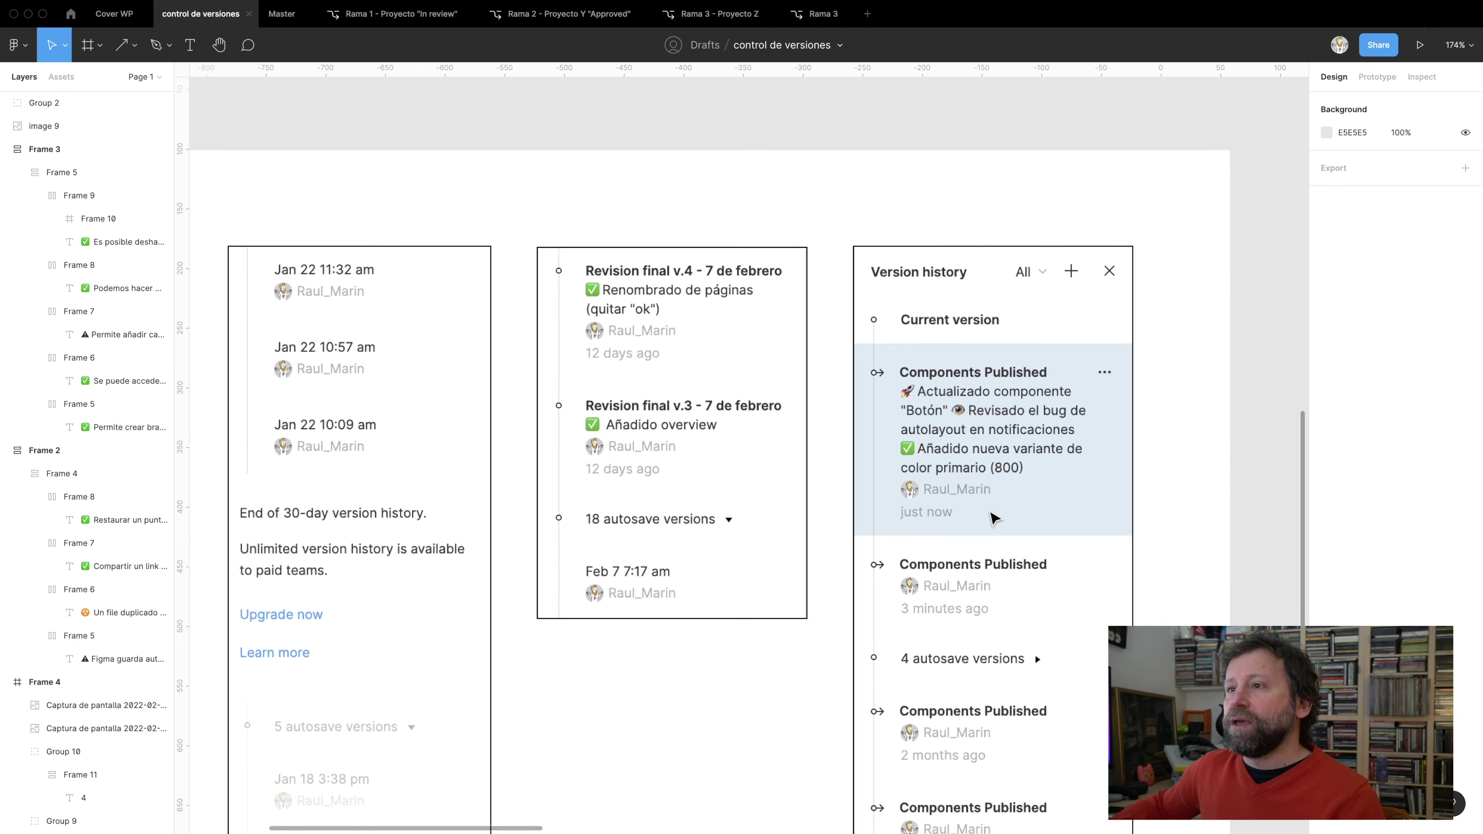
pyautogui.scroll(-2, 994, 518)
pyautogui.scroll(-3, 993, 518)
pyautogui.scroll(-1, 994, 518)
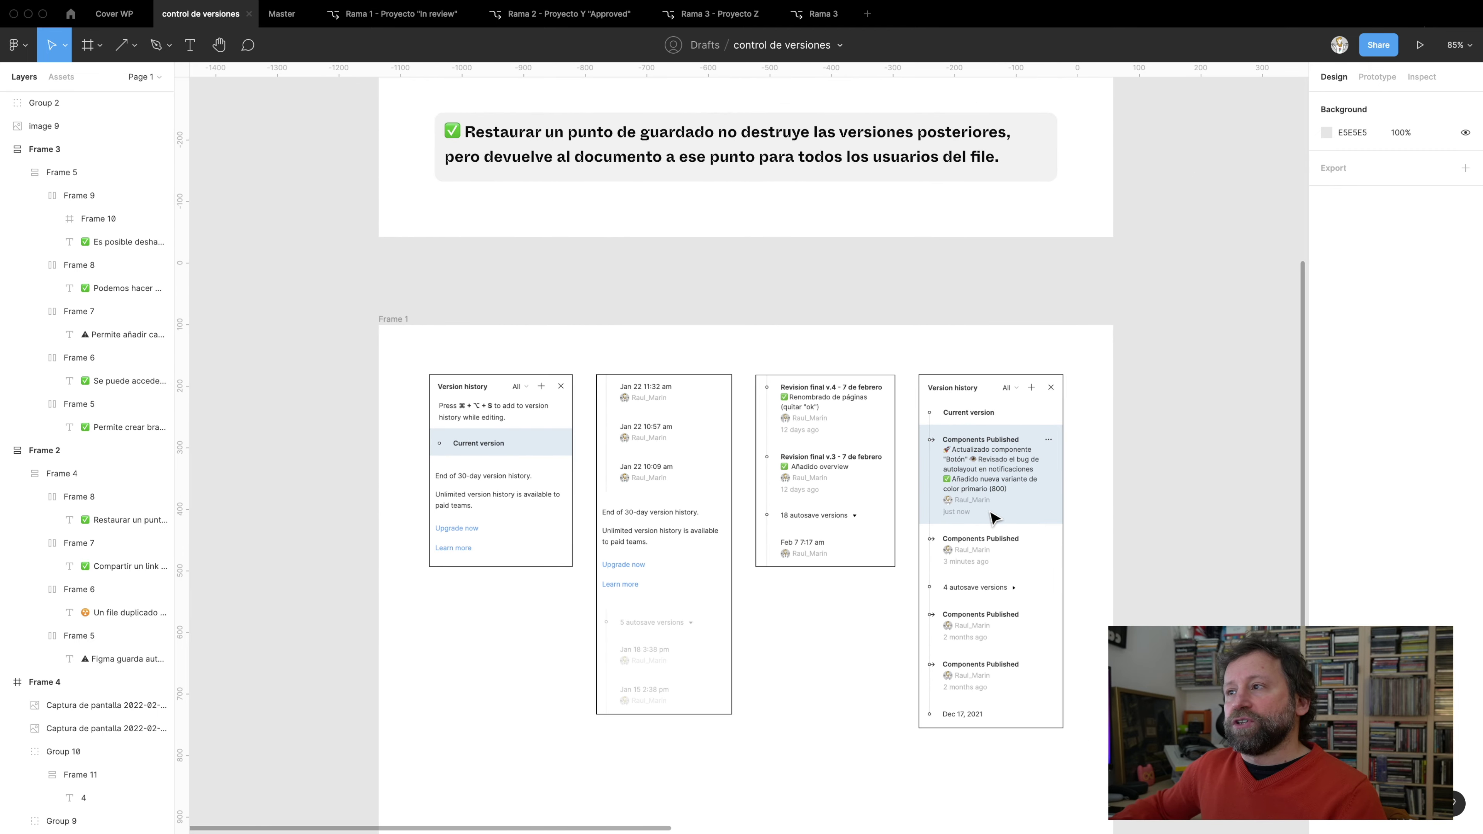
pyautogui.scroll(-1, 992, 519)
pyautogui.scroll(-1, 993, 515)
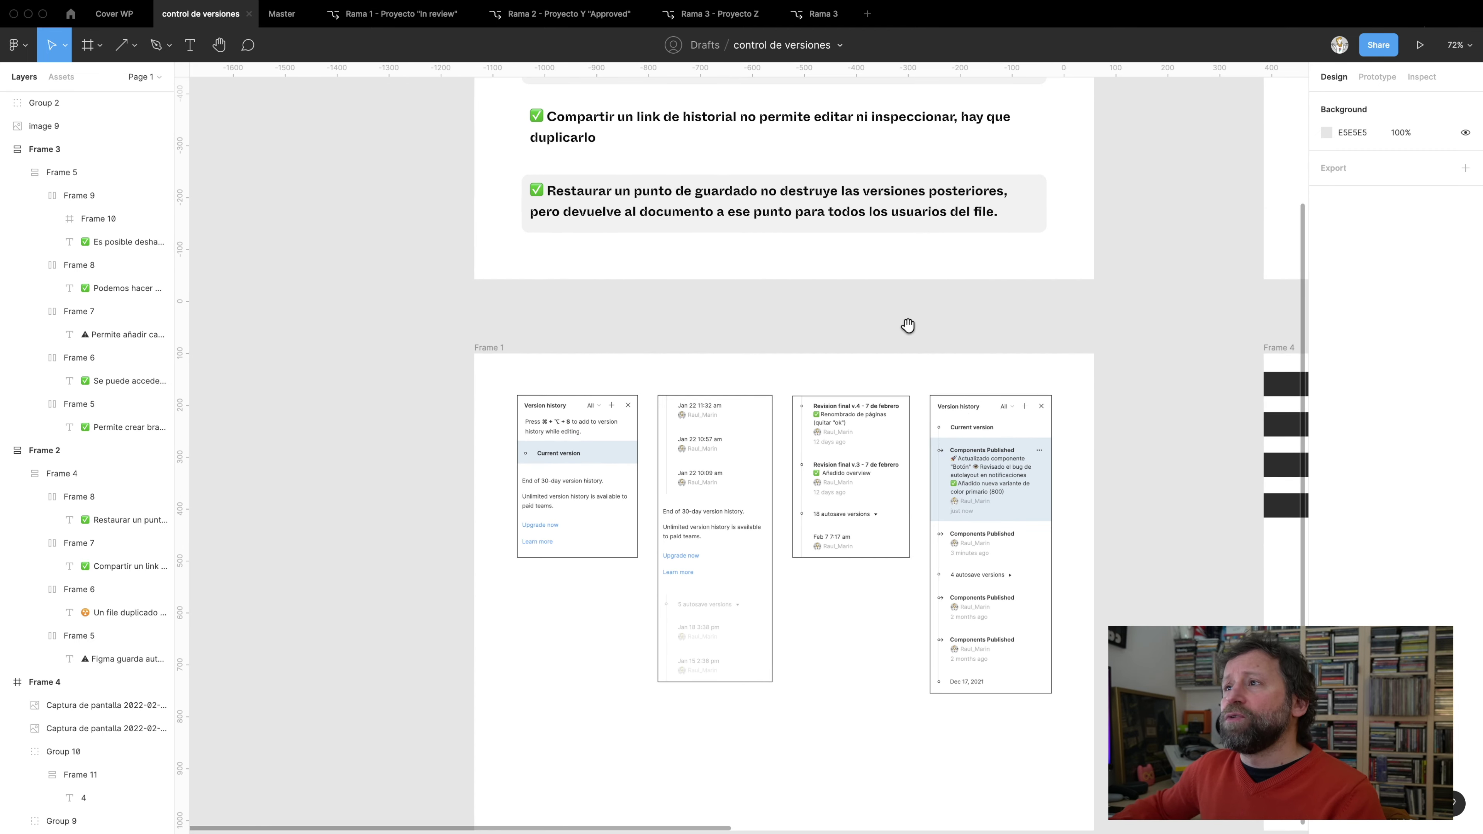
pyautogui.click(124, 14)
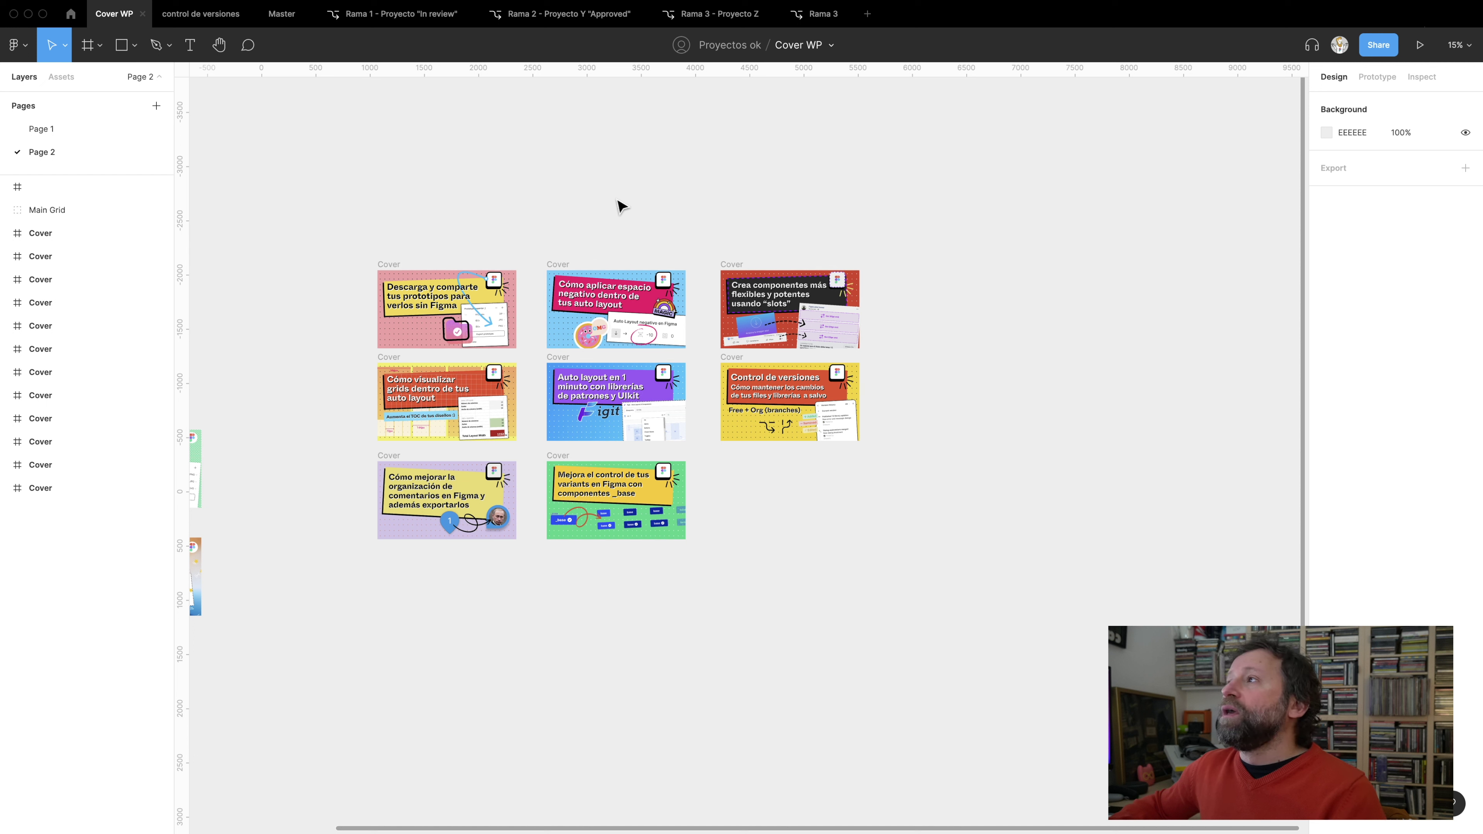
# Show Cover WP's version history from its file-name dropdown
pyautogui.click(832, 48)
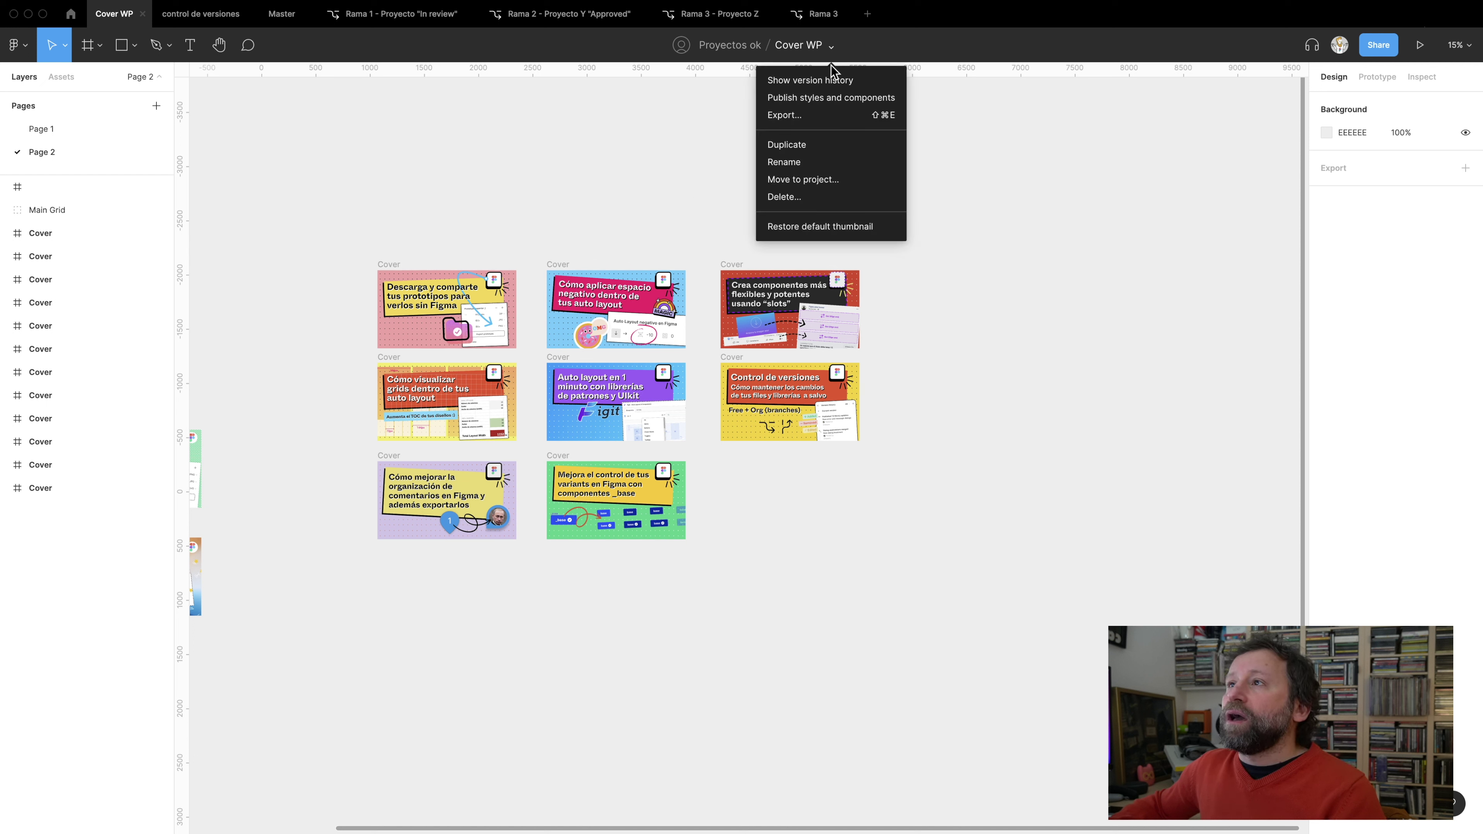
pyautogui.click(820, 87)
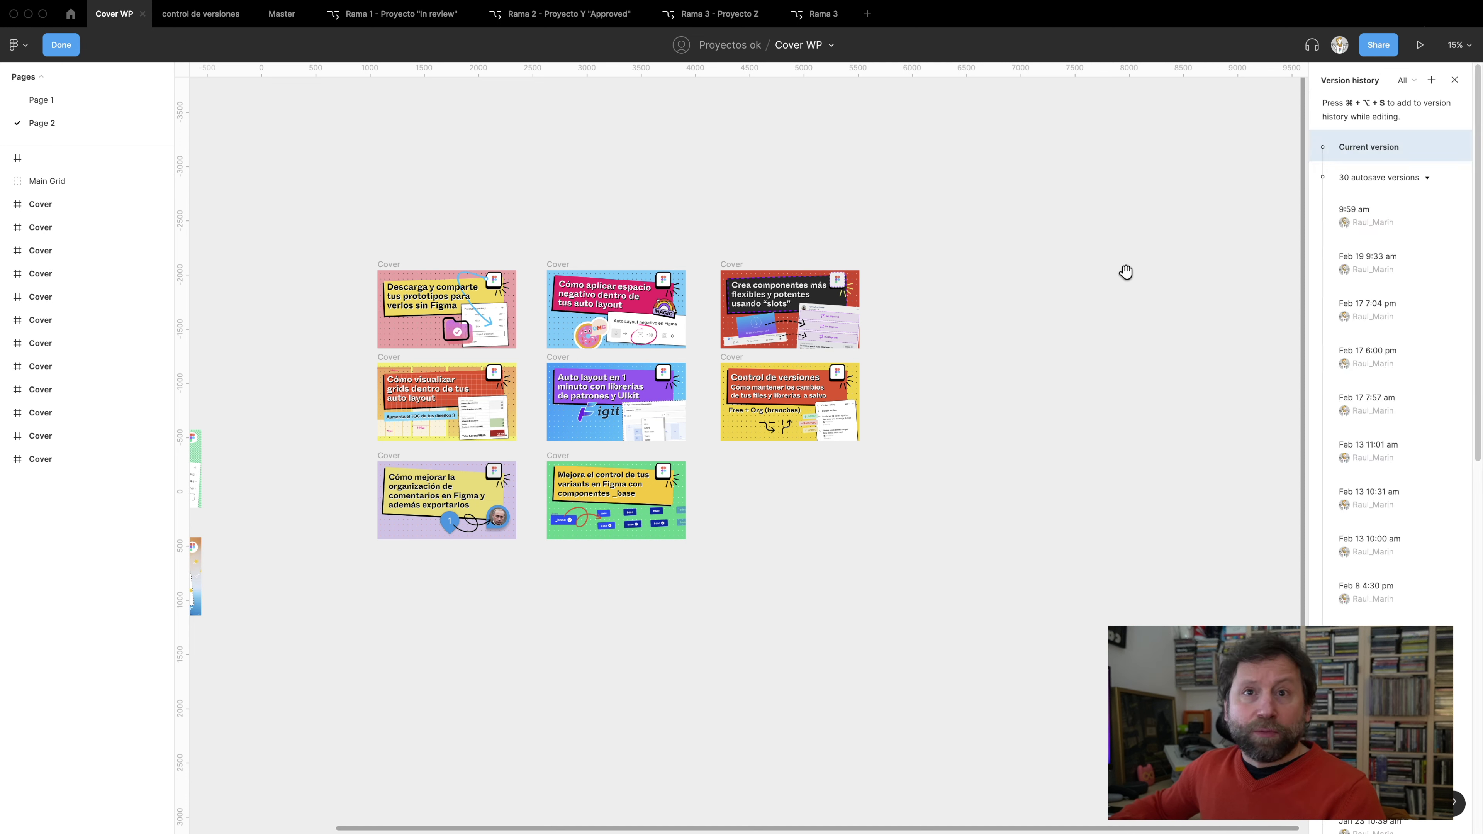
pyautogui.click(1343, 358)
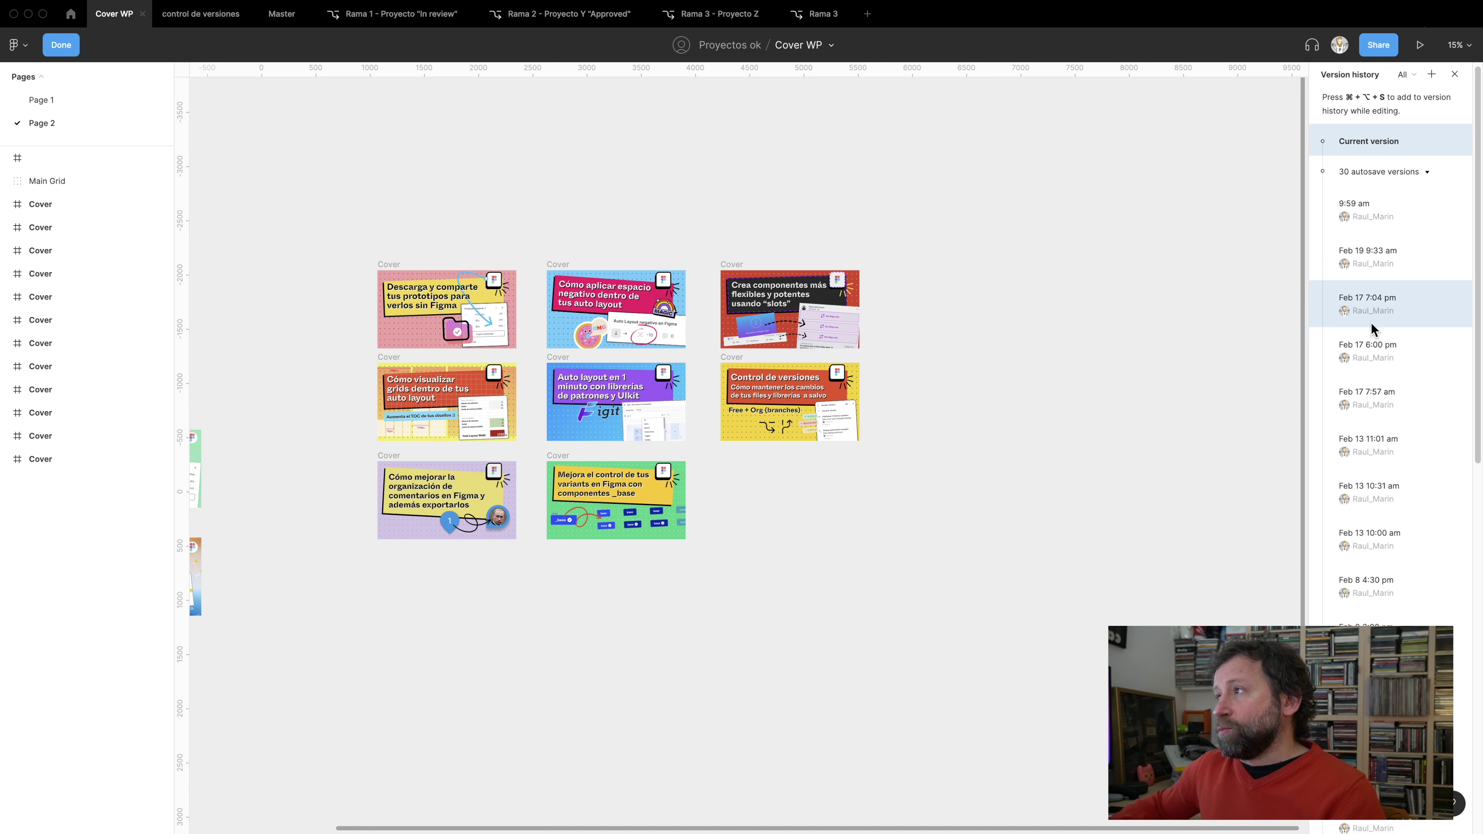
# Scroll the Cover WP version list down to the Oct 24, 2021 autosaves
pyautogui.scroll(-5, 1371, 322)
pyautogui.scroll(-3, 1371, 323)
pyautogui.scroll(-2, 1371, 323)
pyautogui.scroll(-5, 1371, 323)
pyautogui.scroll(-5, 1371, 322)
pyautogui.scroll(-5, 1371, 323)
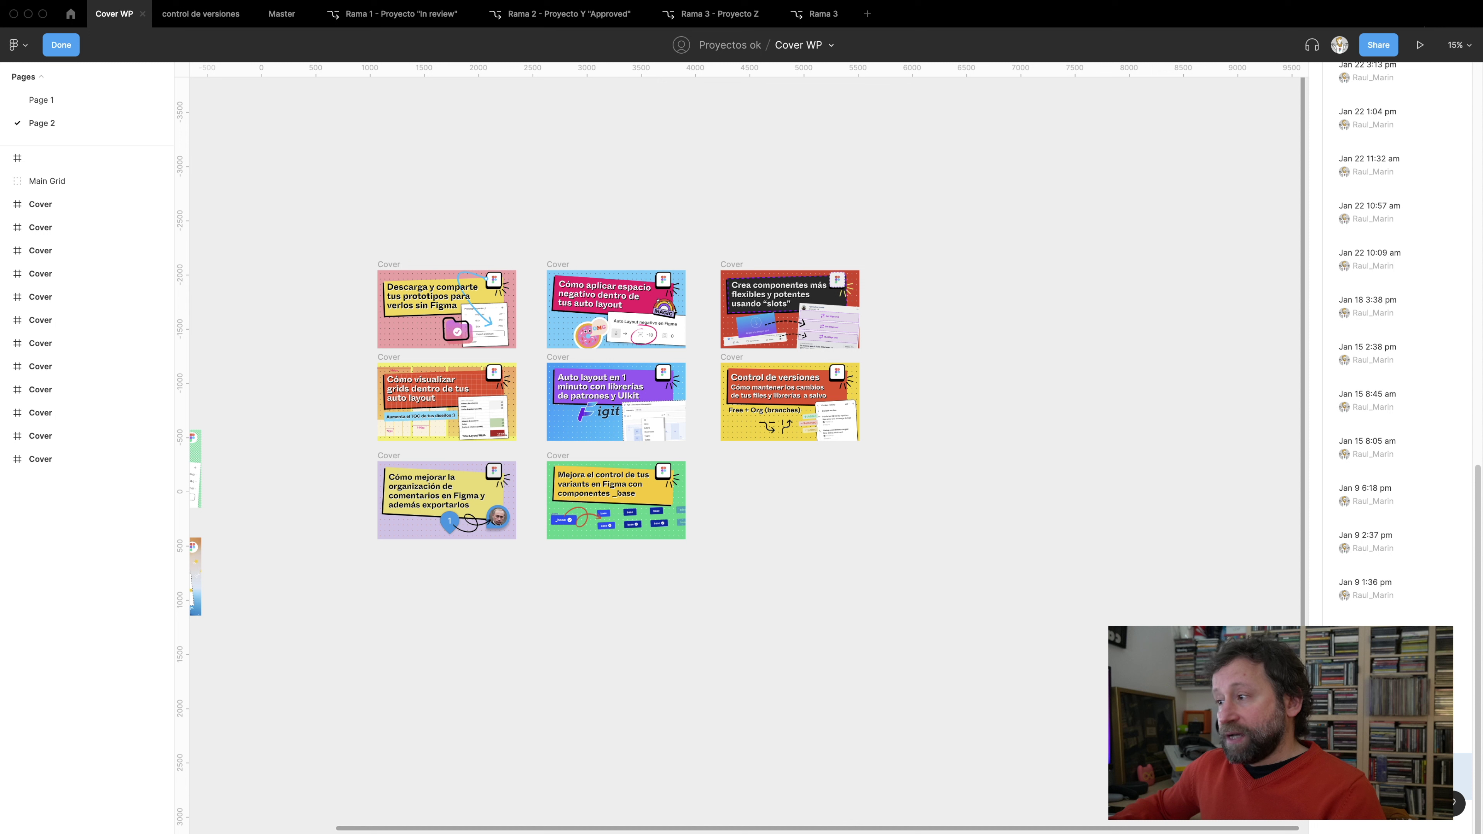
pyautogui.scroll(-5, 1374, 595)
pyautogui.scroll(-5, 1374, 595)
pyautogui.scroll(-5, 1374, 595)
pyautogui.scroll(-8, 1373, 595)
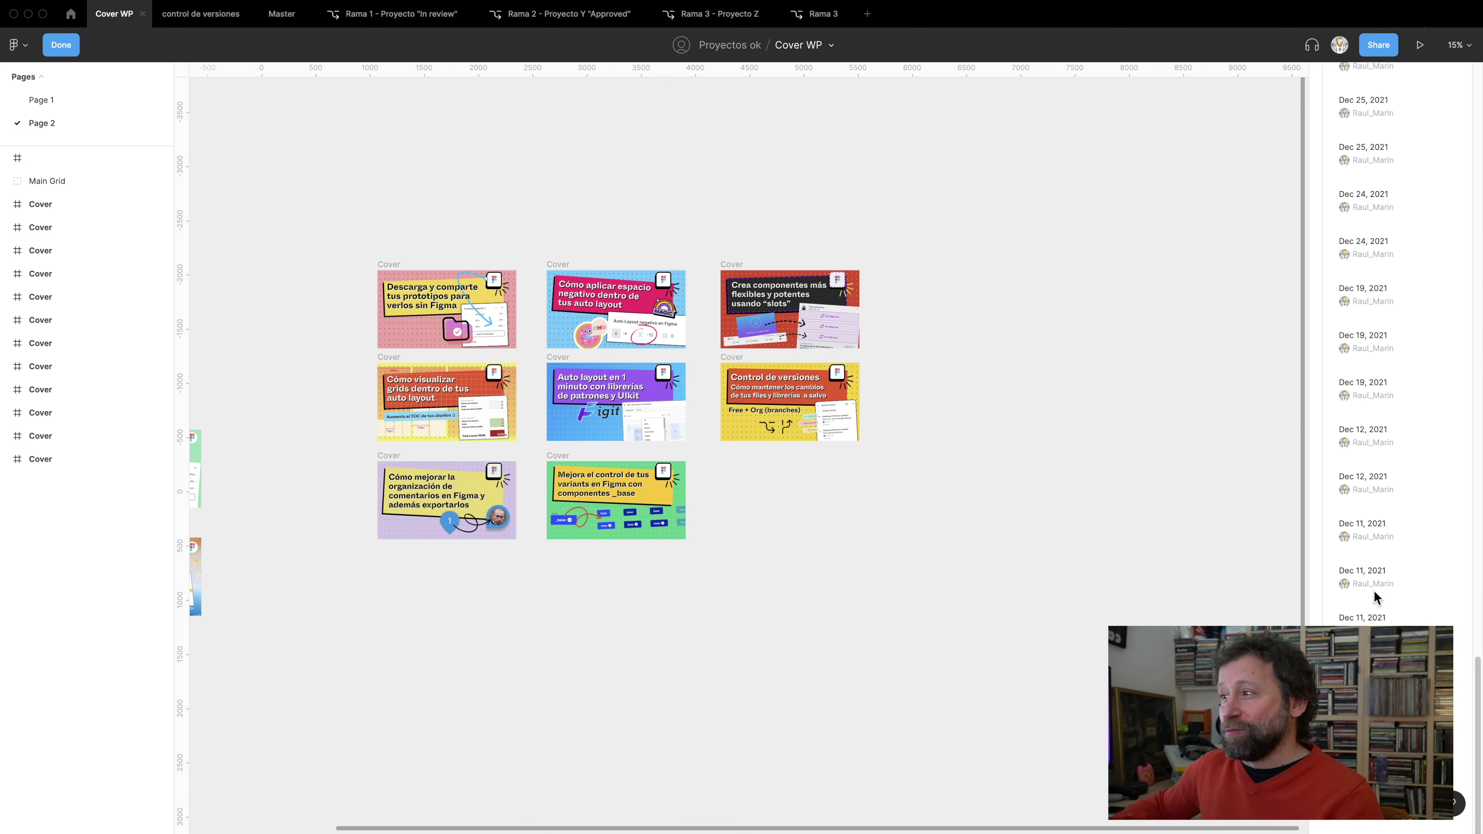
pyautogui.scroll(-3, 1373, 594)
pyautogui.scroll(-3, 1361, 608)
pyautogui.scroll(-3, 1360, 608)
pyautogui.scroll(-3, 1361, 608)
pyautogui.scroll(-3, 1374, 595)
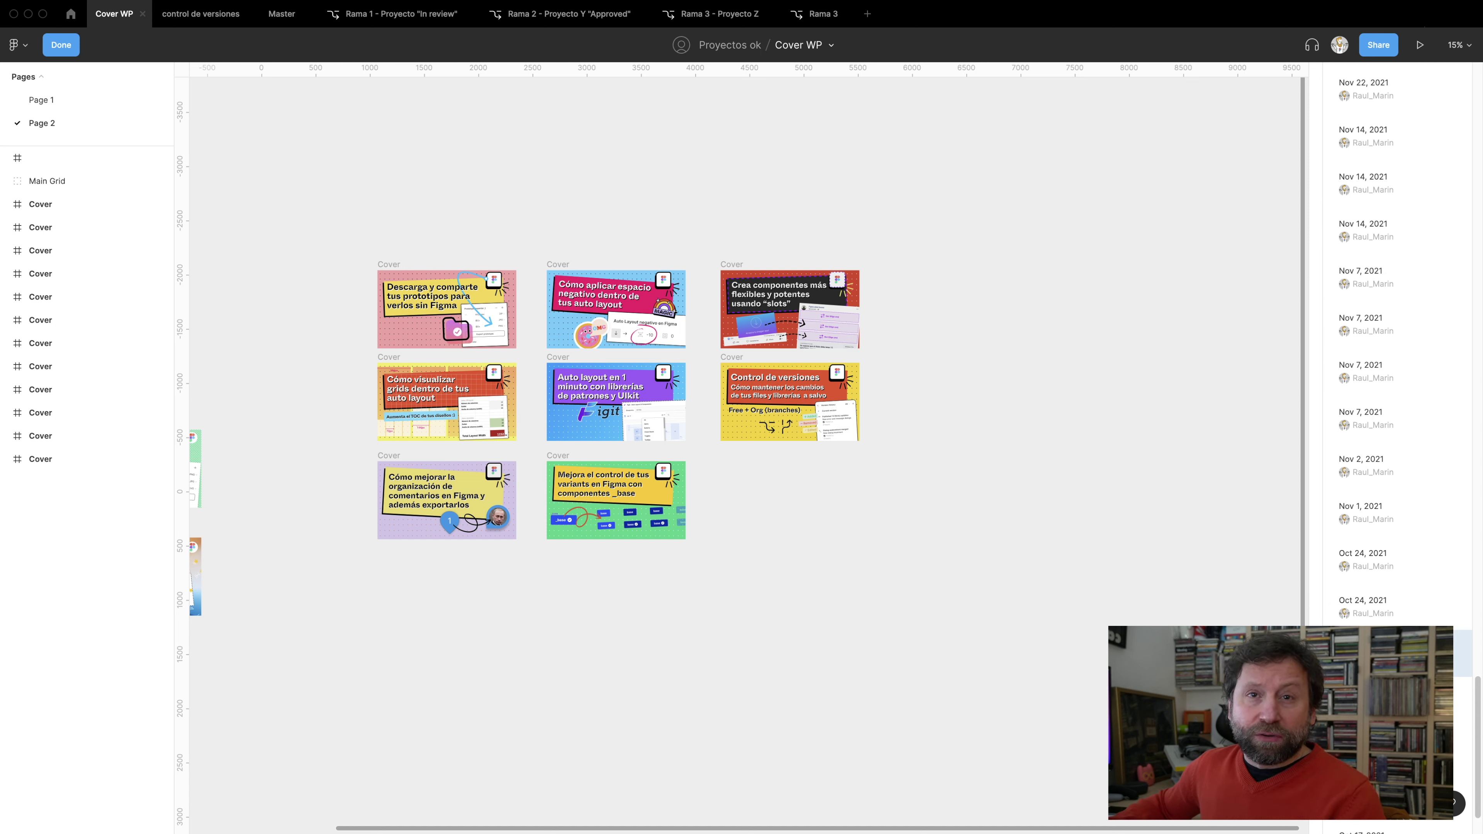
pyautogui.scroll(-3, 1401, 525)
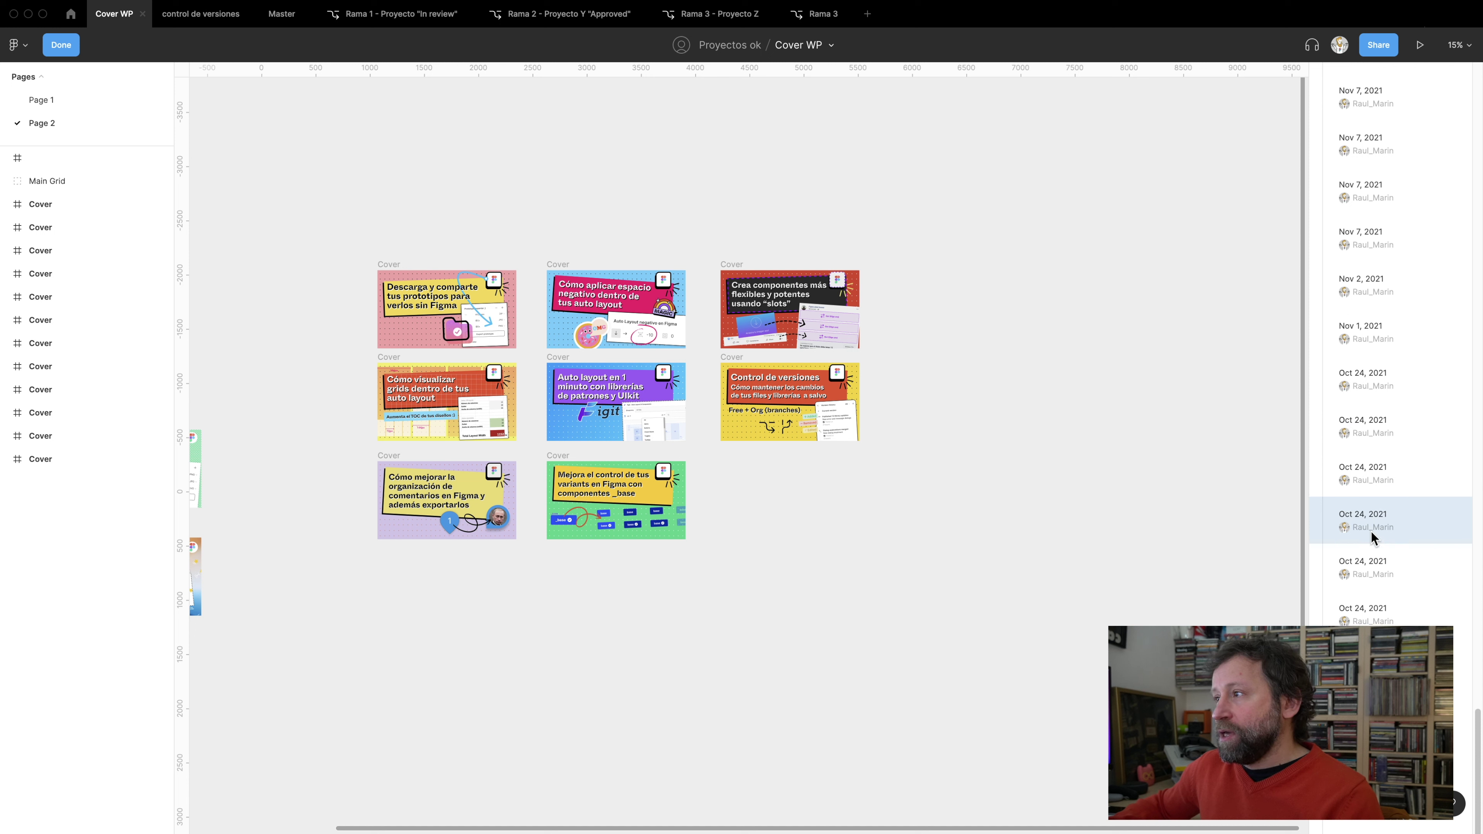
# Open the Oct 24, 2021 version and zoom out over its covers
pyautogui.click(1376, 477)
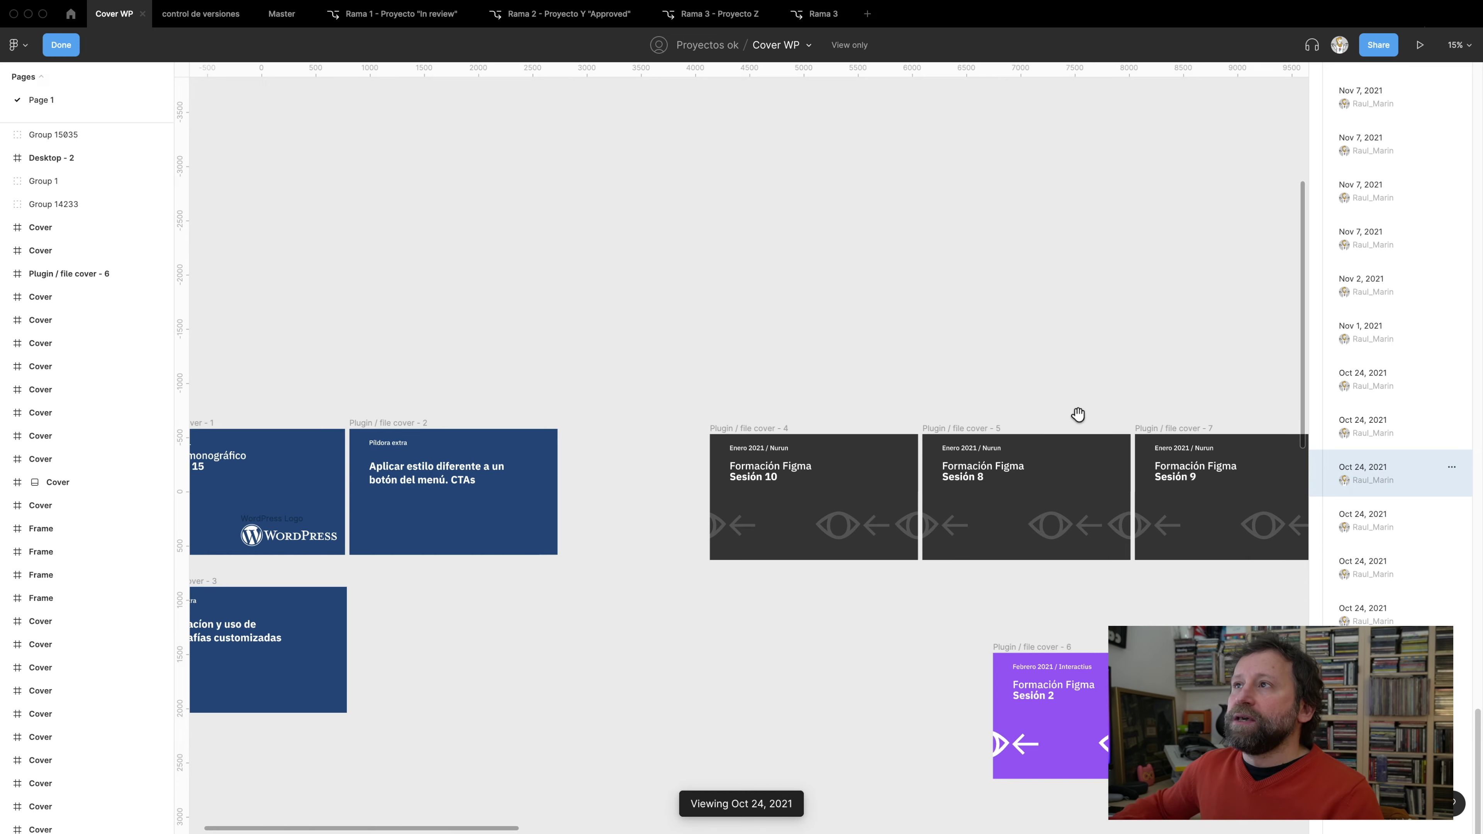
pyautogui.scroll(-5, 757, 464)
pyautogui.scroll(-3, 757, 463)
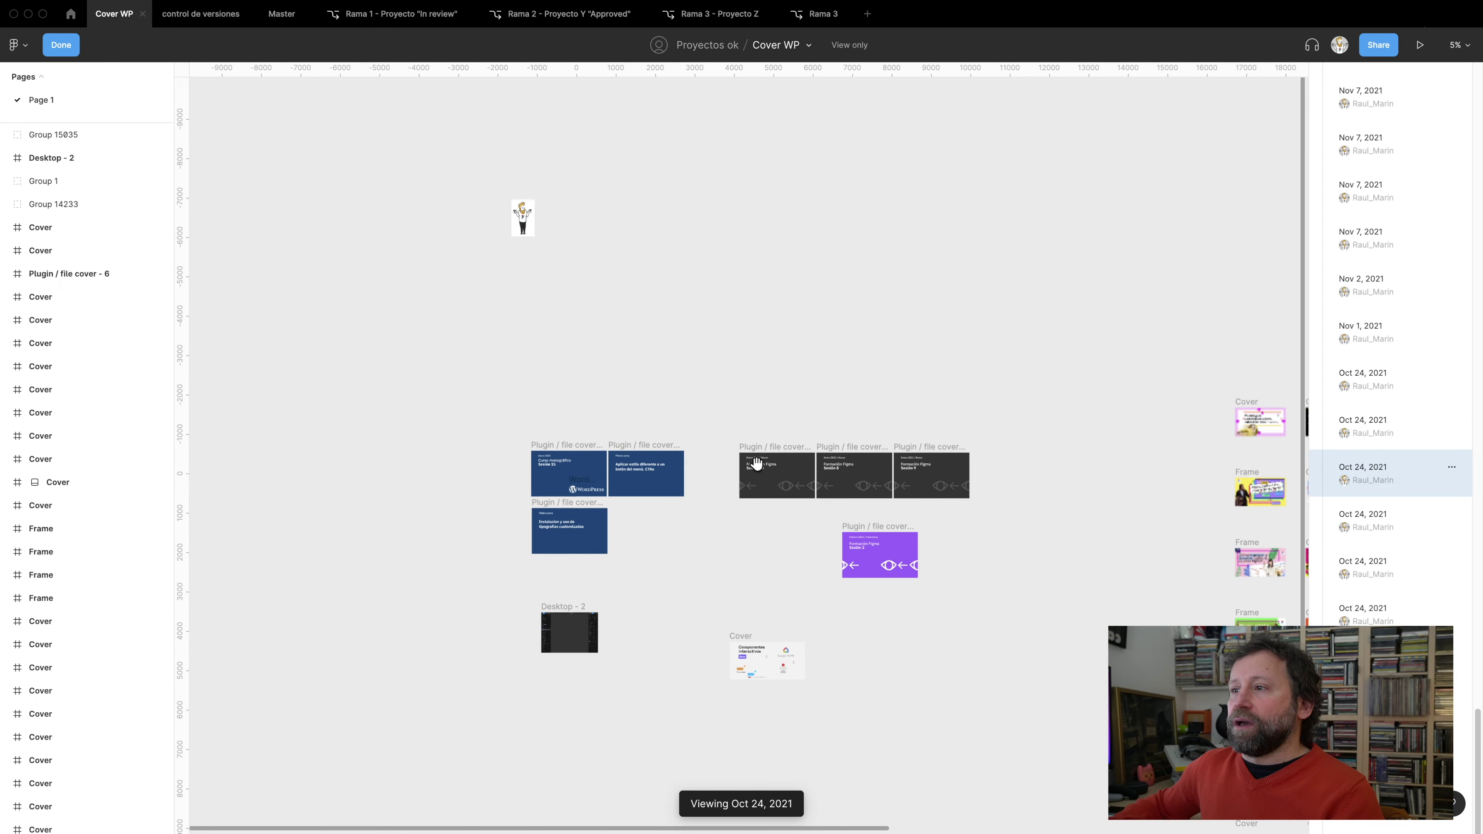
pyautogui.scroll(-3, 757, 463)
pyautogui.moveTo(995, 371); pyautogui.dragTo(539, 308)
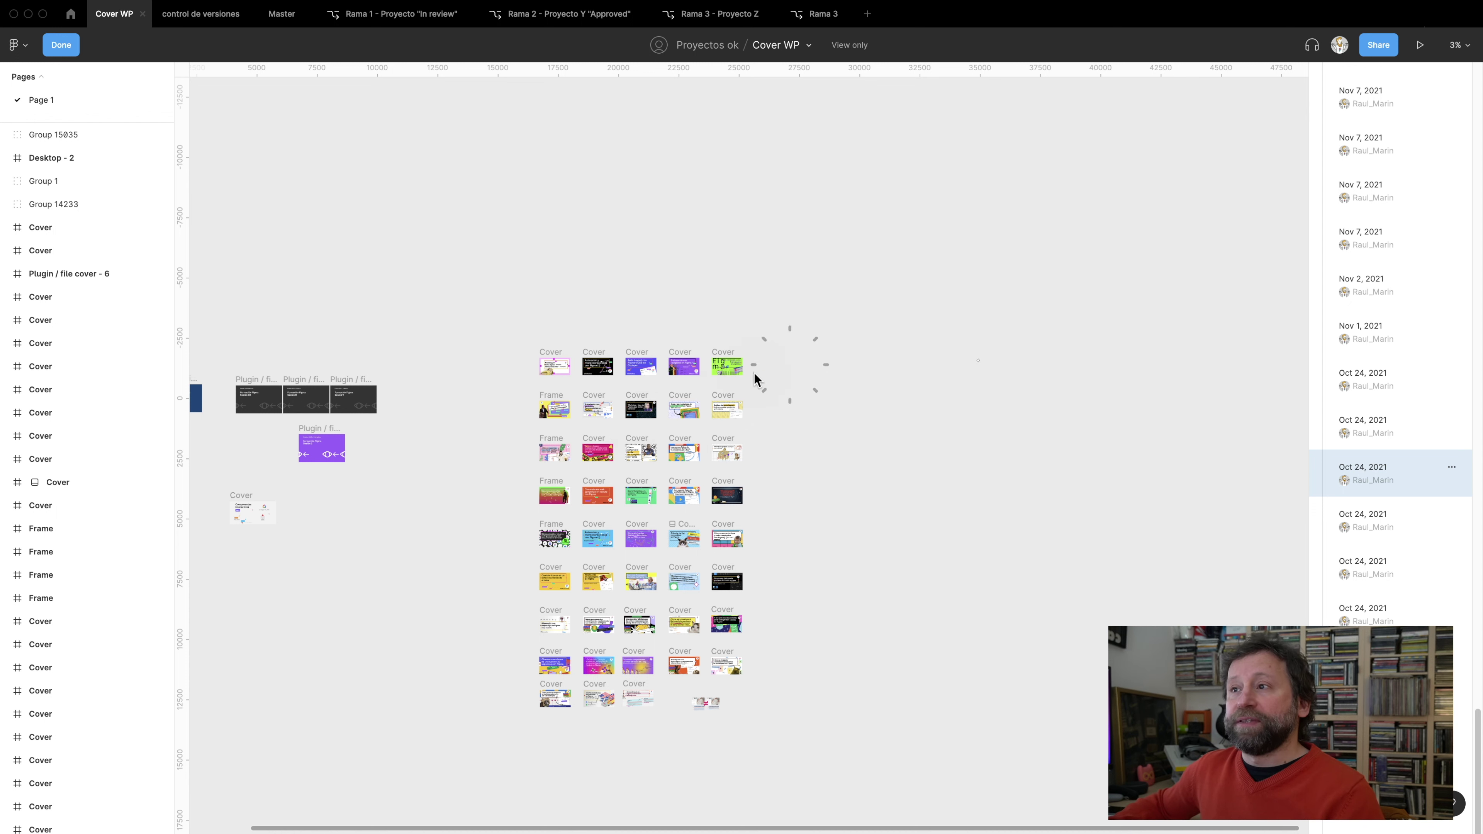
# Bring the full grid of covers into view and show the Oct 24 version's options menu
pyautogui.scroll(-2, 729, 375)
pyautogui.scroll(5, 730, 377)
pyautogui.scroll(2, 759, 467)
pyautogui.scroll(-5, 835, 456)
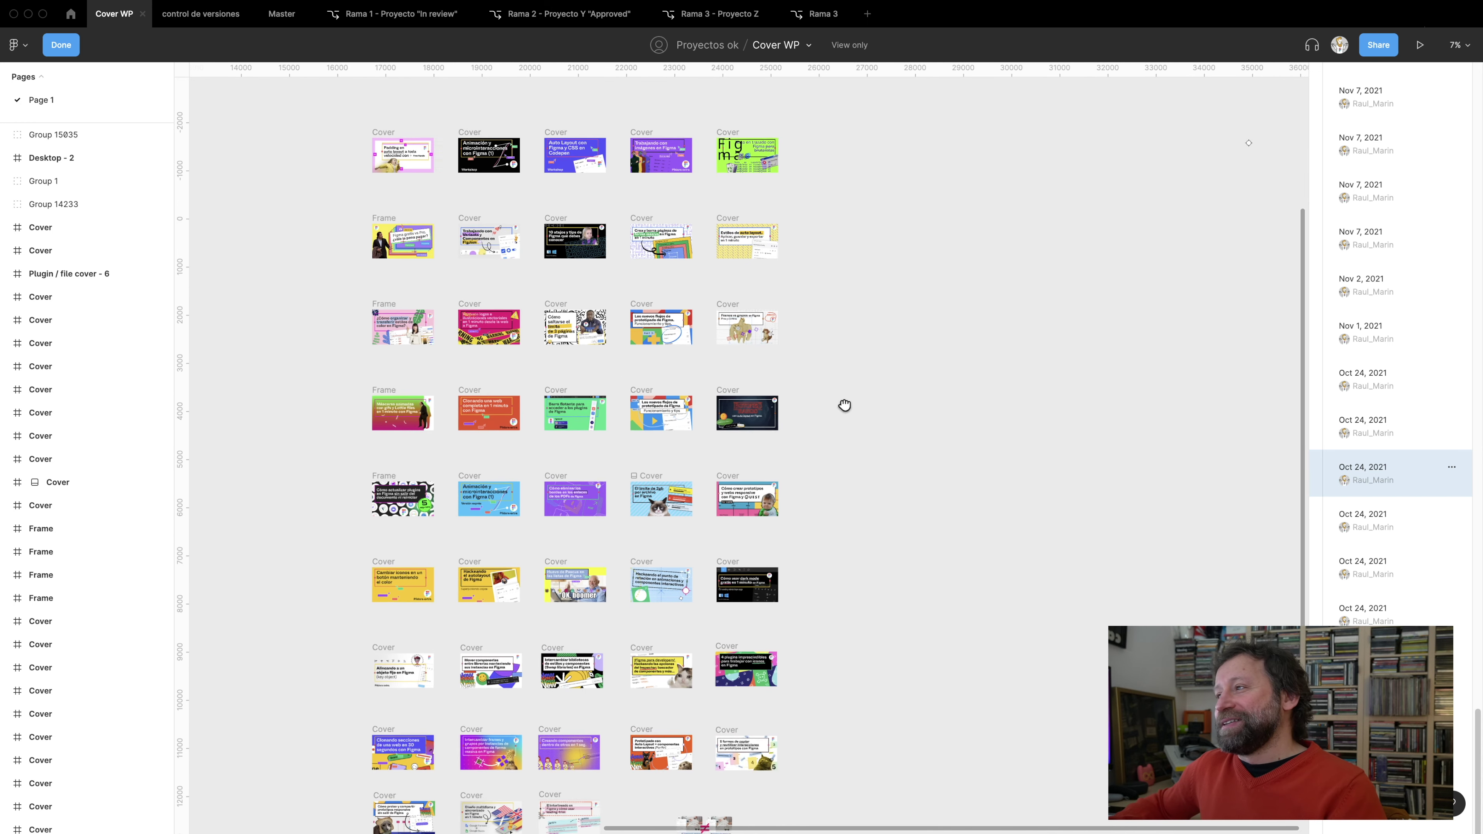
pyautogui.moveTo(865, 373)
pyautogui.mouseDown()
pyautogui.moveTo(937, 374)
pyautogui.moveTo(944, 400)
pyautogui.mouseUp()
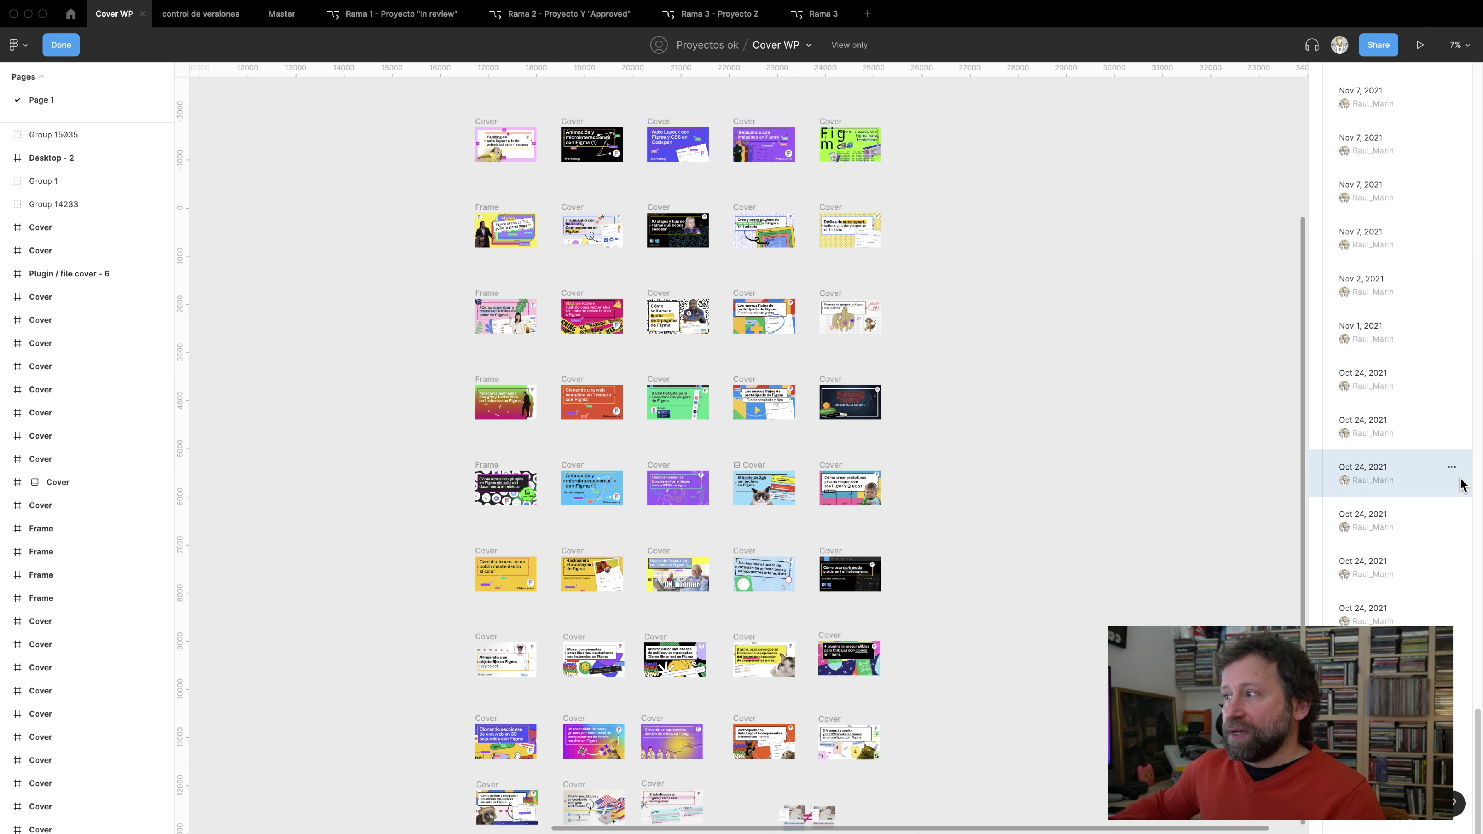
pyautogui.click(1450, 469)
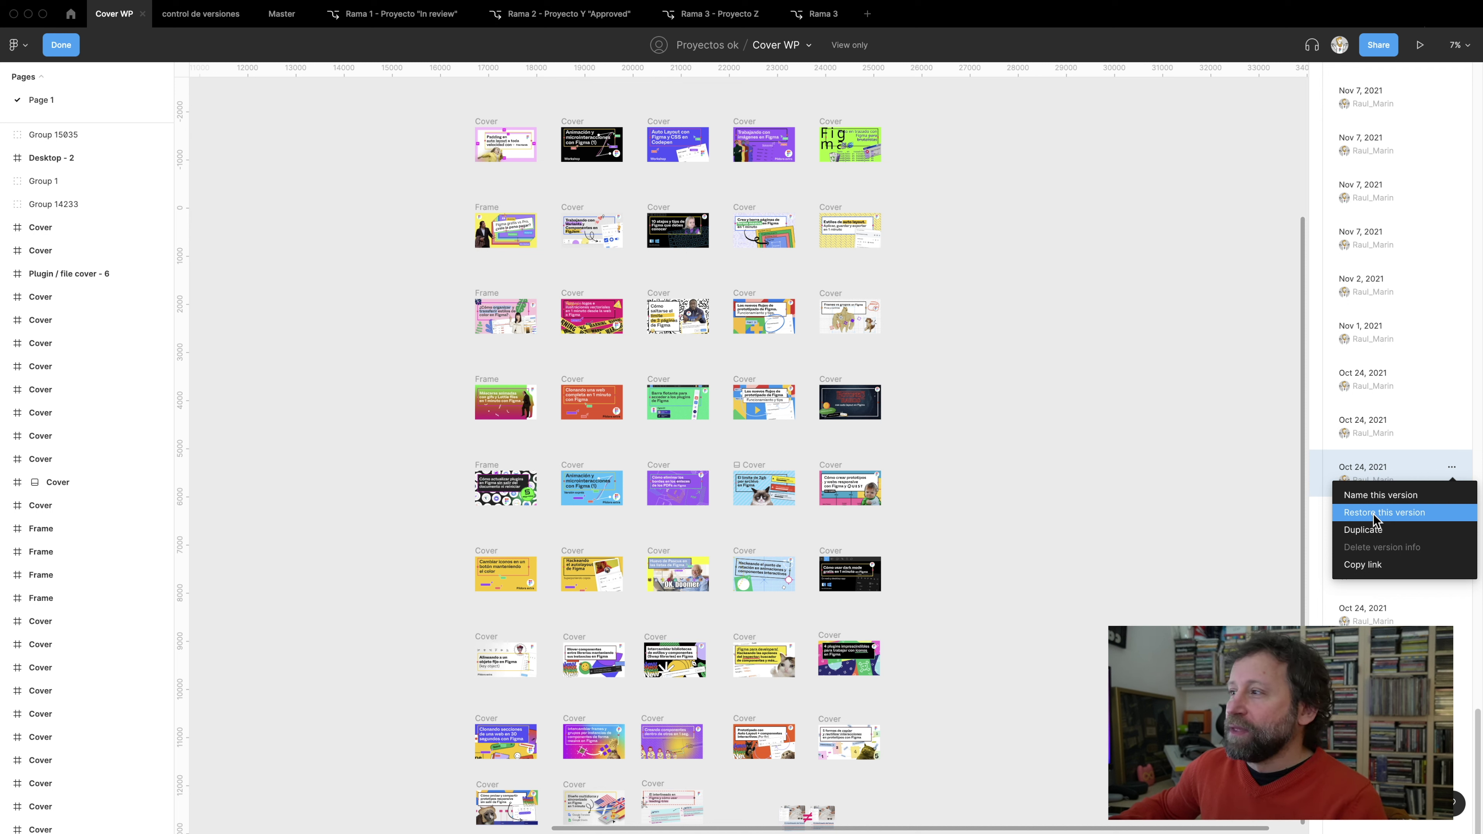
# Restore the Oct 24, 2021 autosave via Restore this version
pyautogui.click(1374, 515)
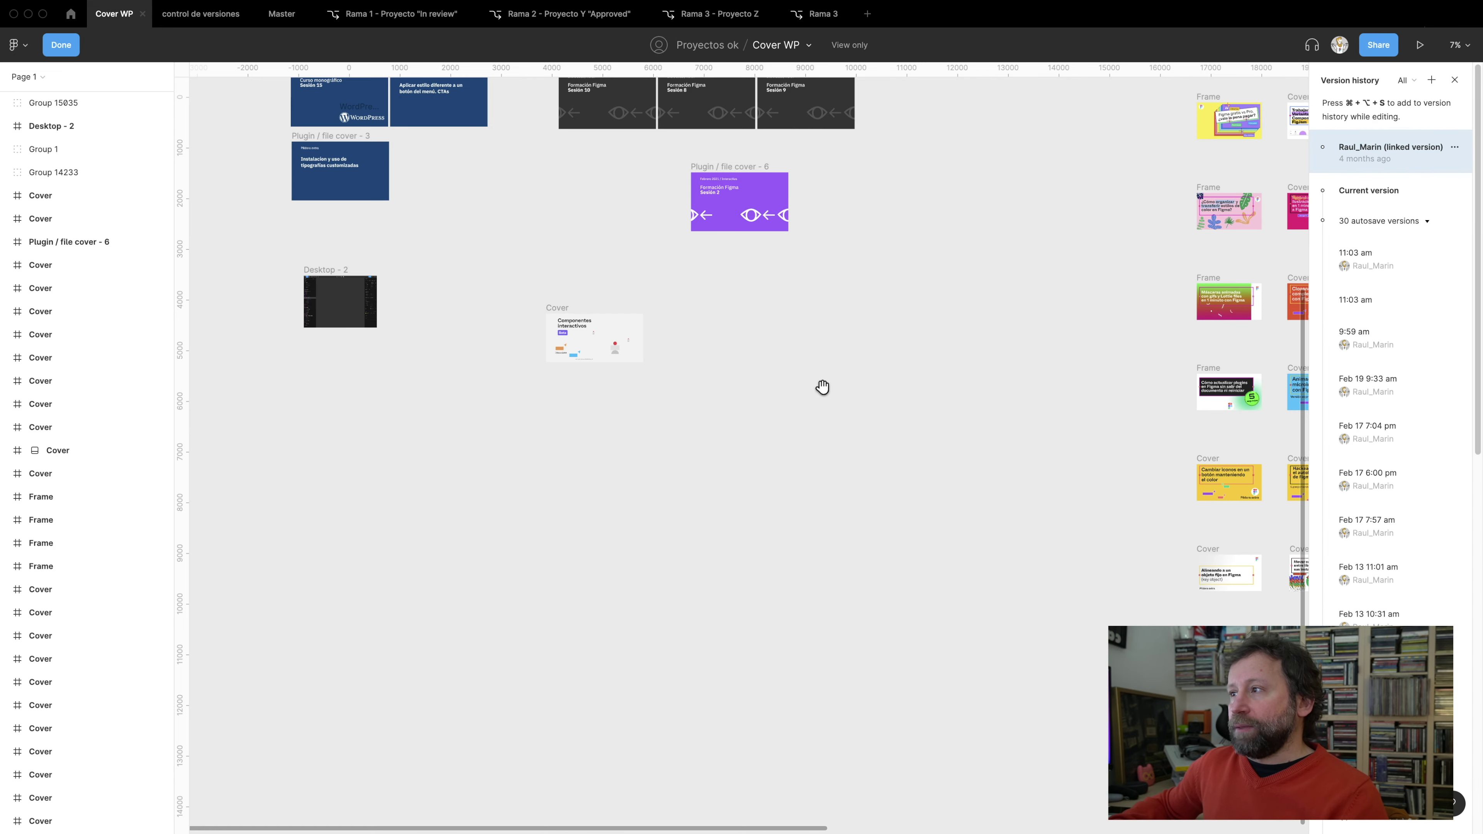
pyautogui.moveTo(1390, 152)
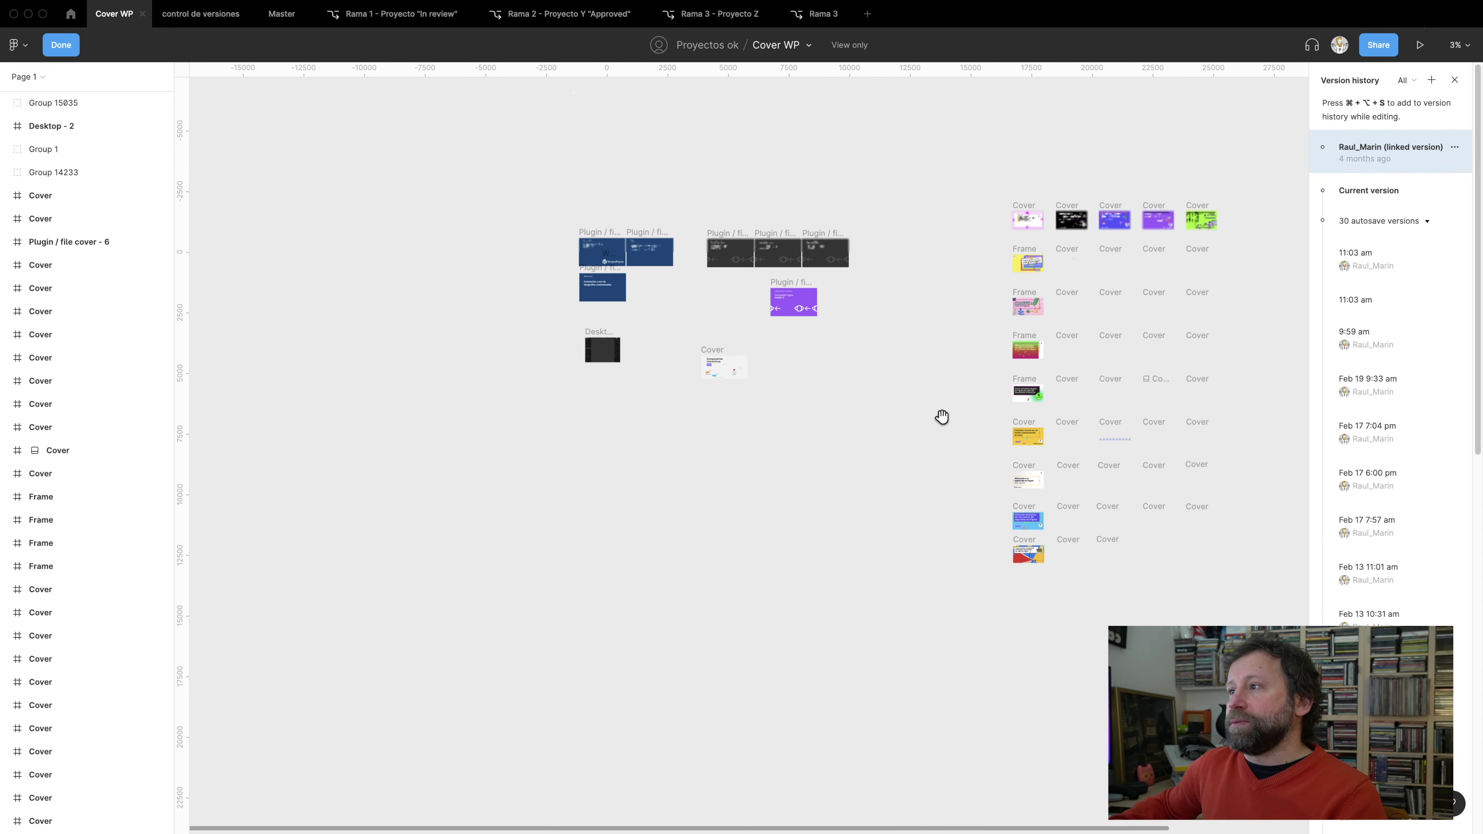
pyautogui.scroll(-5, 944, 417)
pyautogui.hscroll(3, 710, 429)
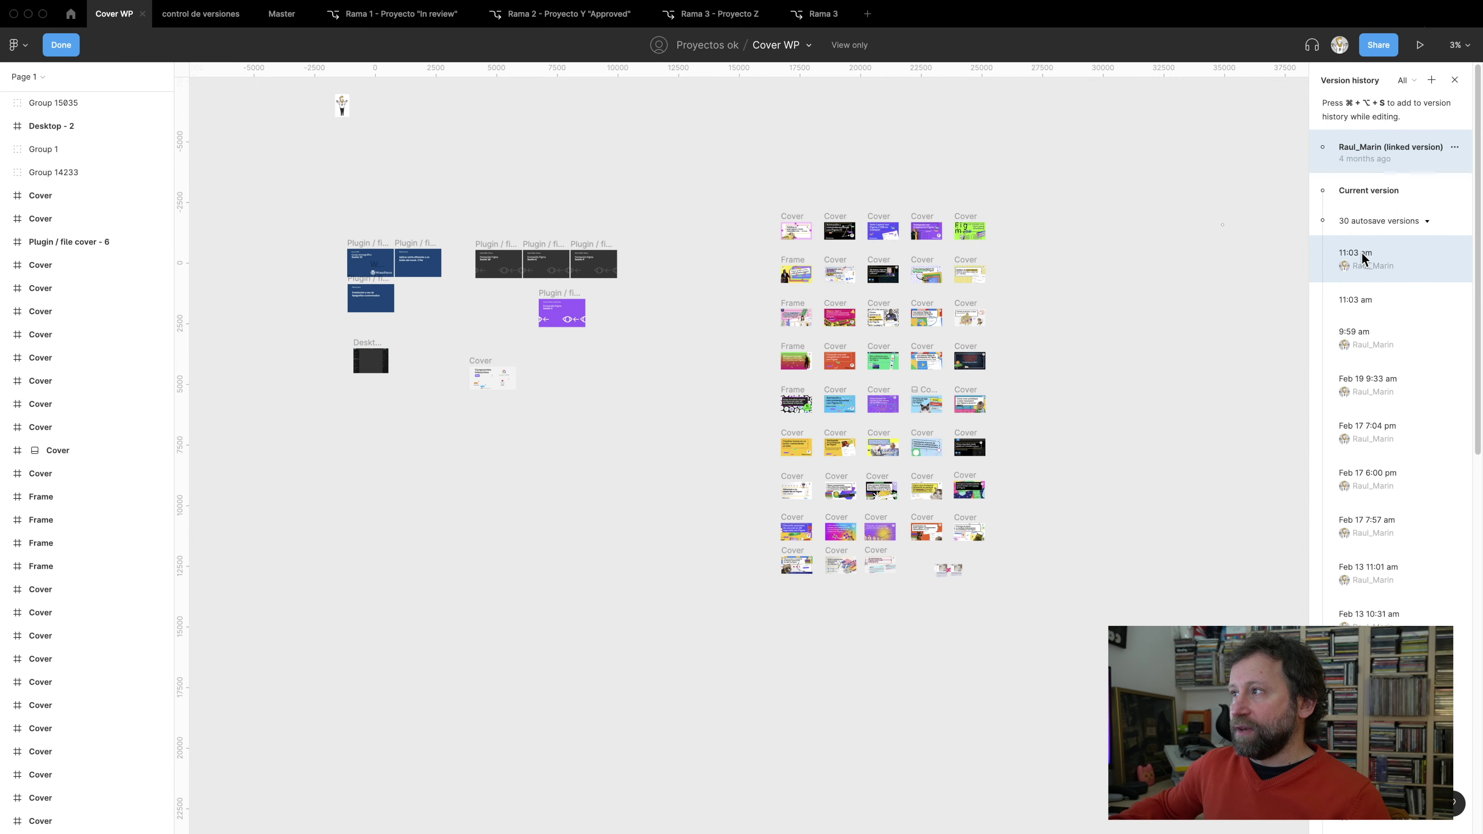
# Preview the 11:03 am version, check its pages, and restore it
pyautogui.click(1350, 257)
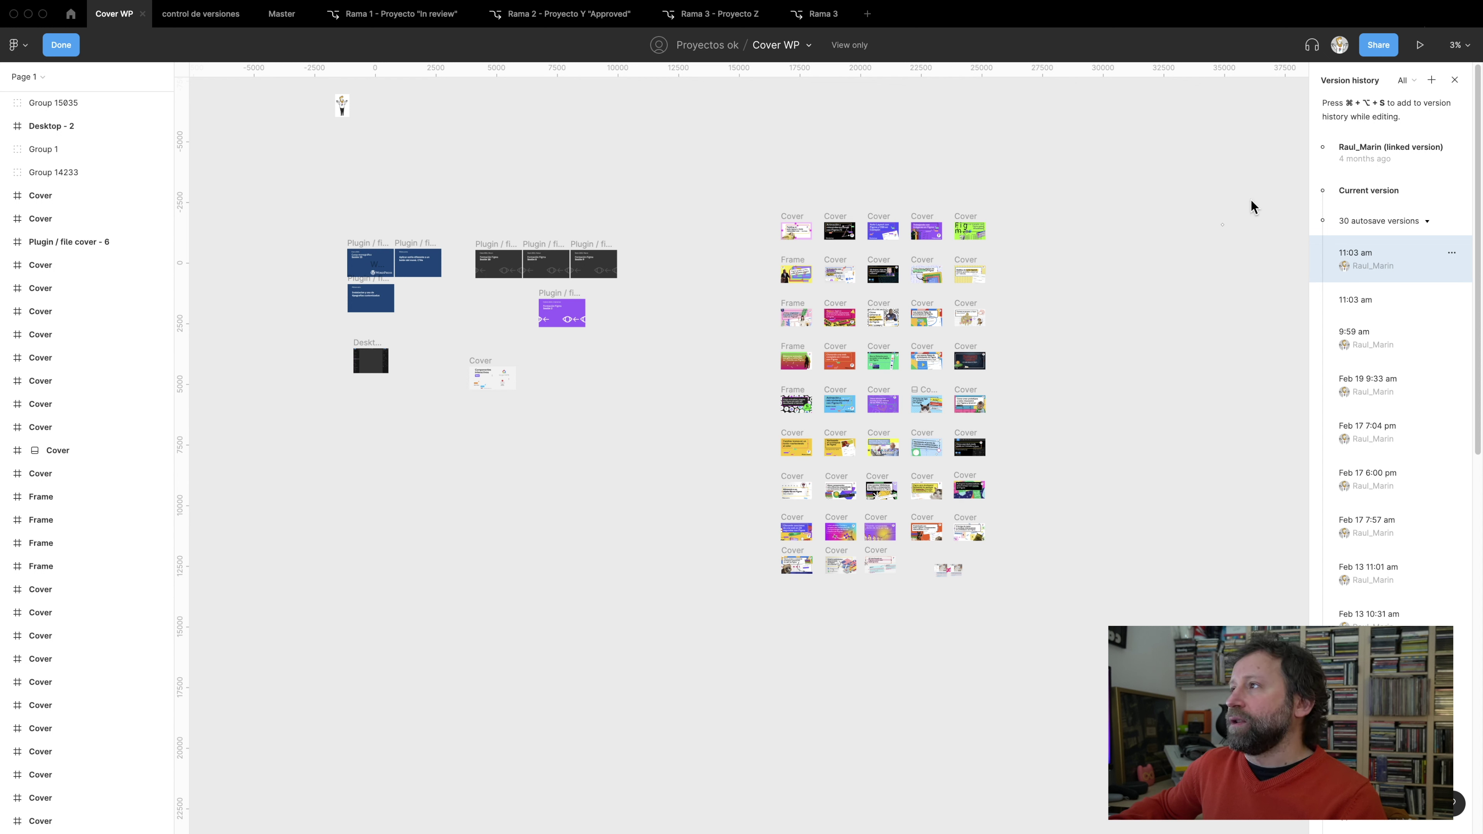
pyautogui.click(42, 77)
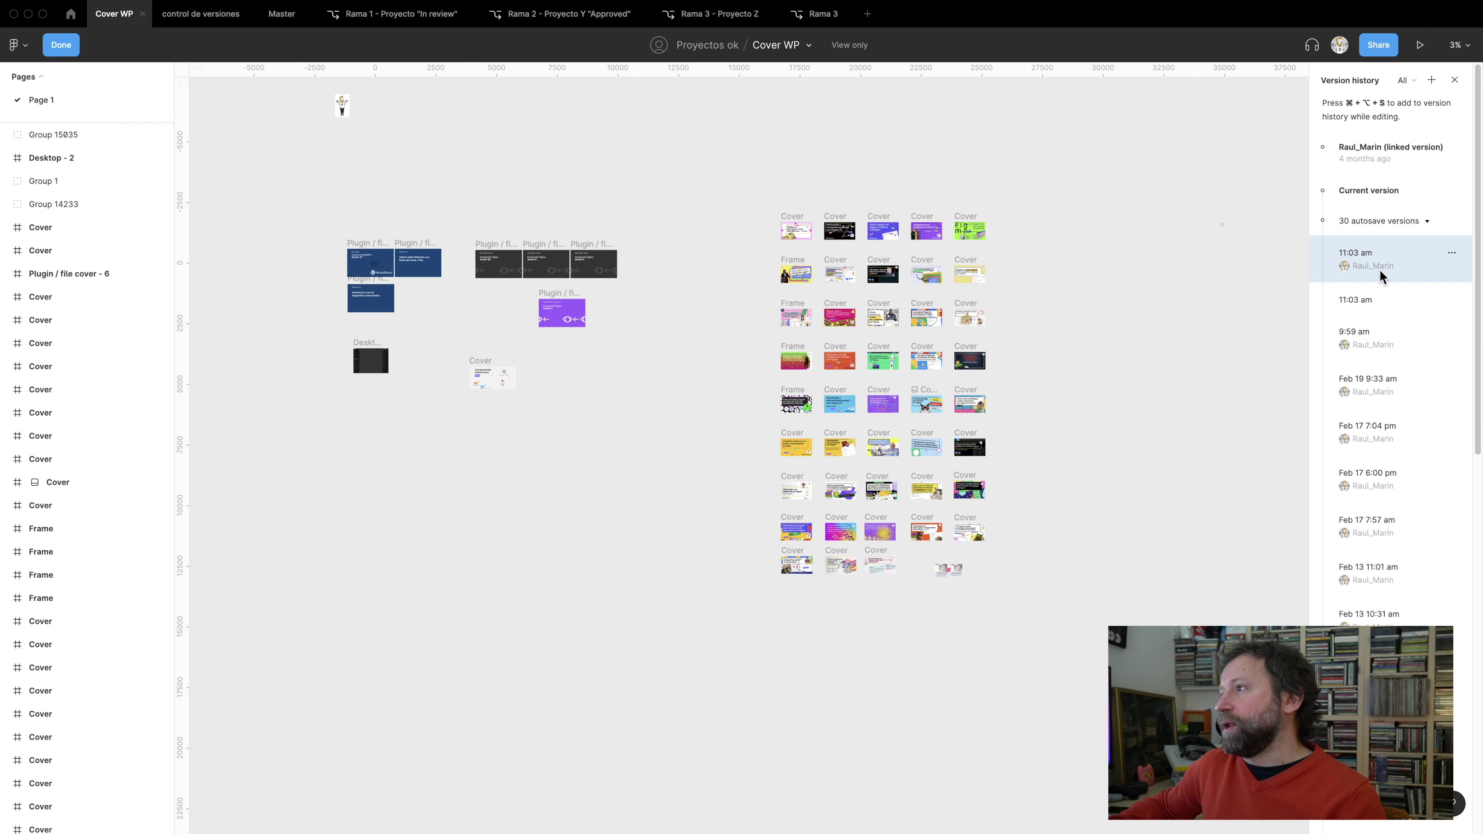
pyautogui.click(1452, 253)
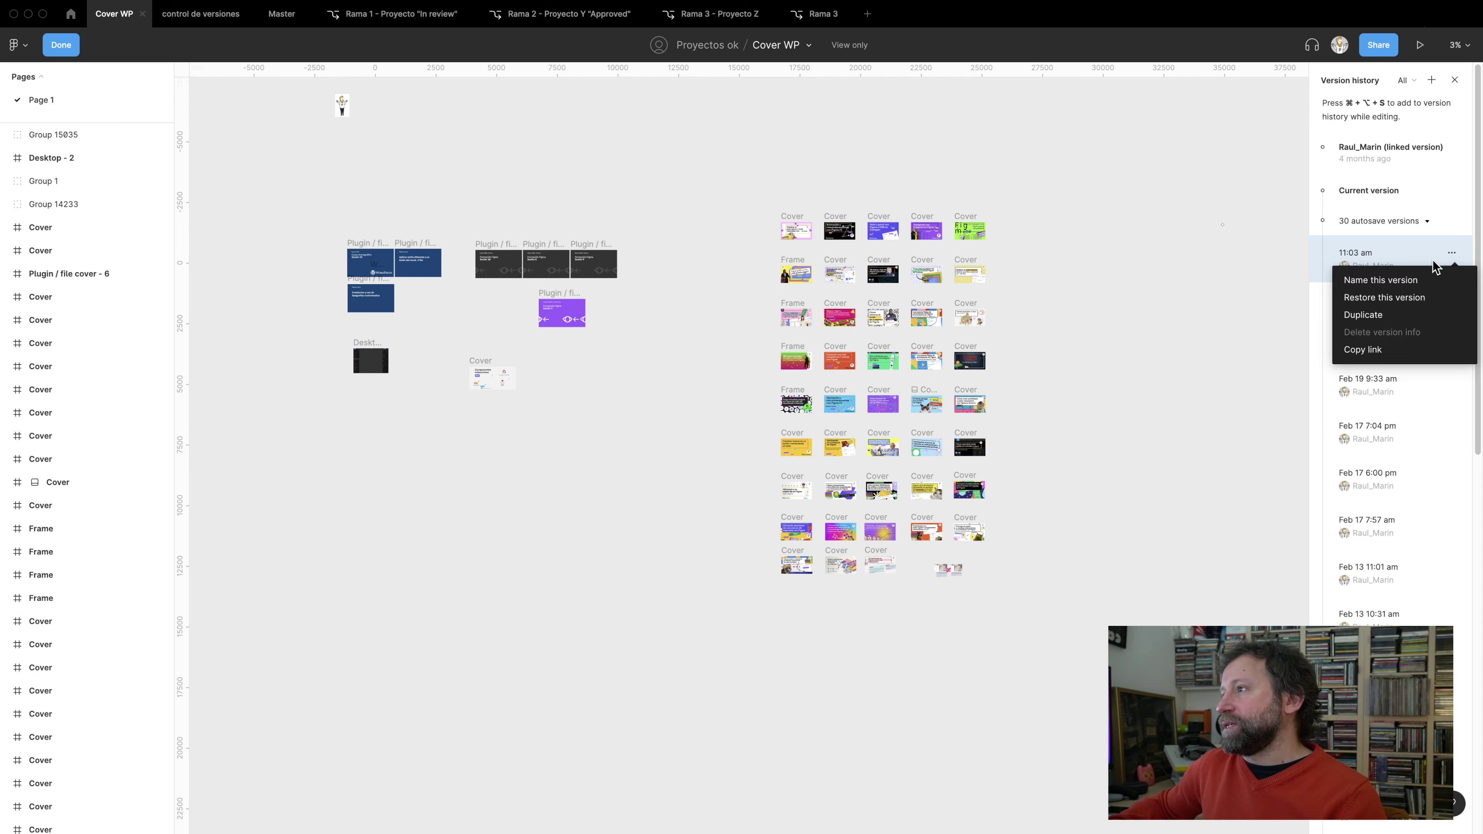
pyautogui.click(1406, 301)
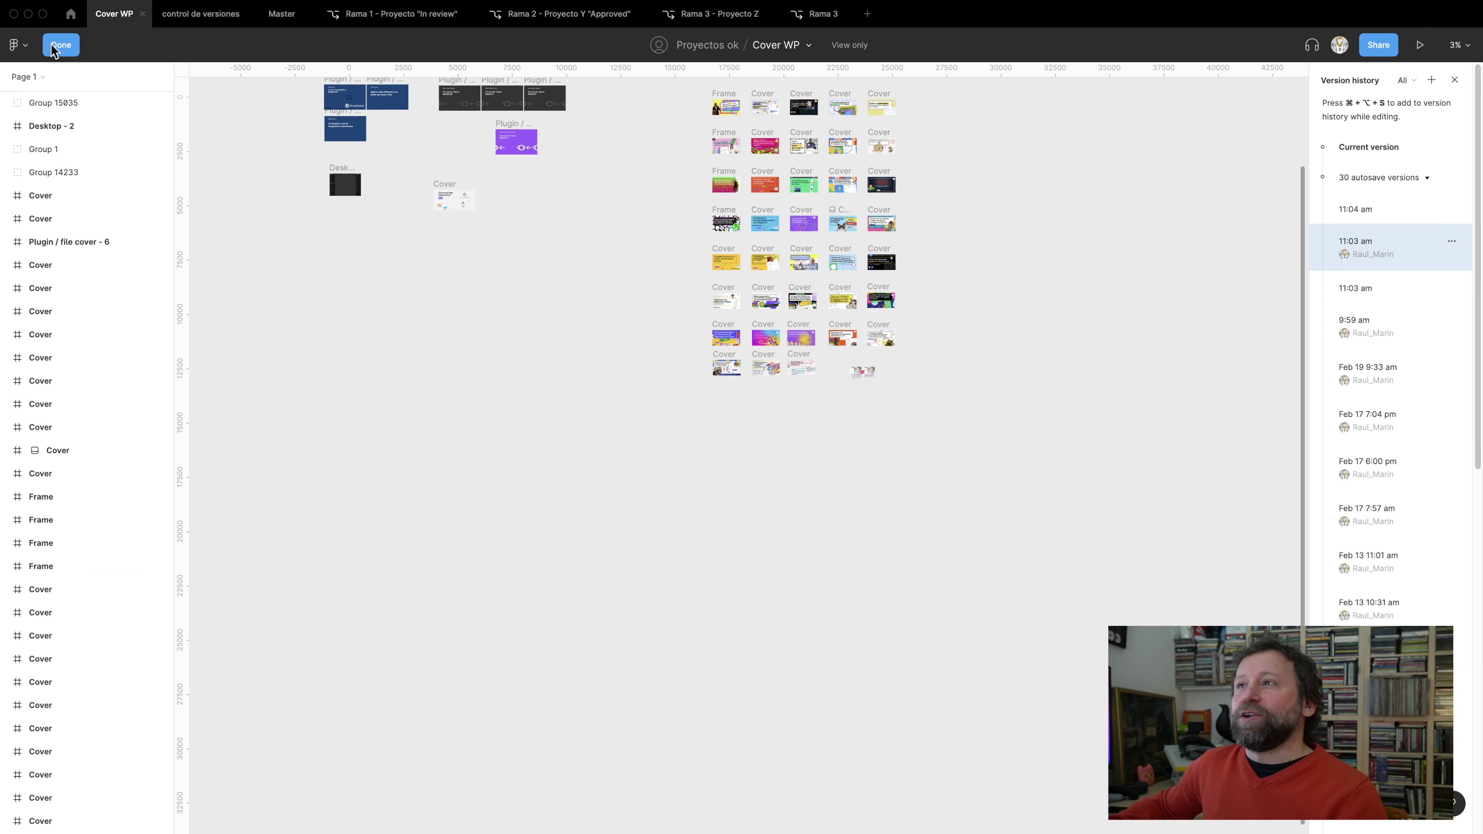
# Leave version history to edit the file, then reopen version history from the file menu
pyautogui.click(56, 51)
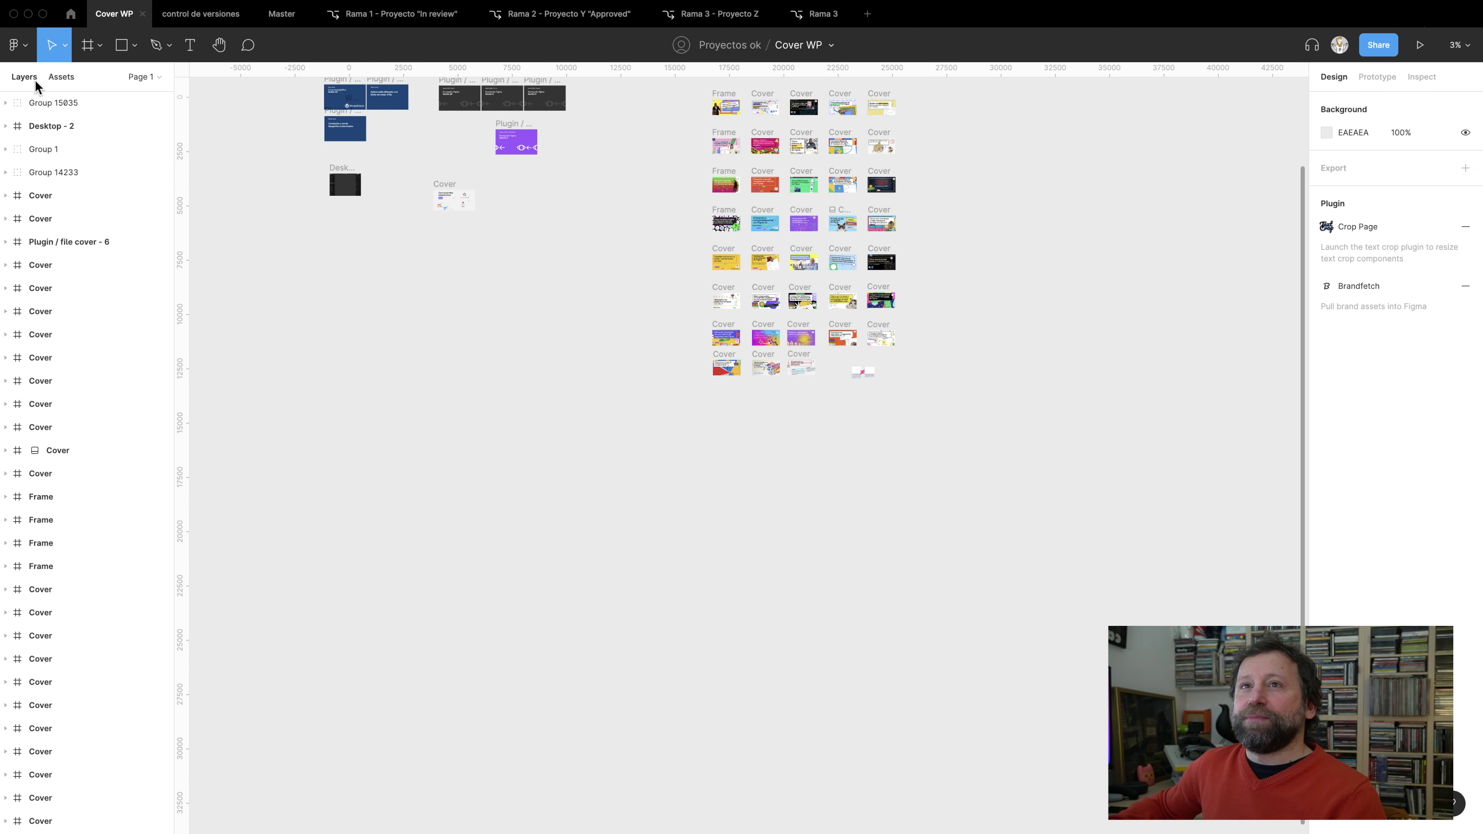
pyautogui.scroll(3, 504, 341)
pyautogui.scroll(3, 514, 340)
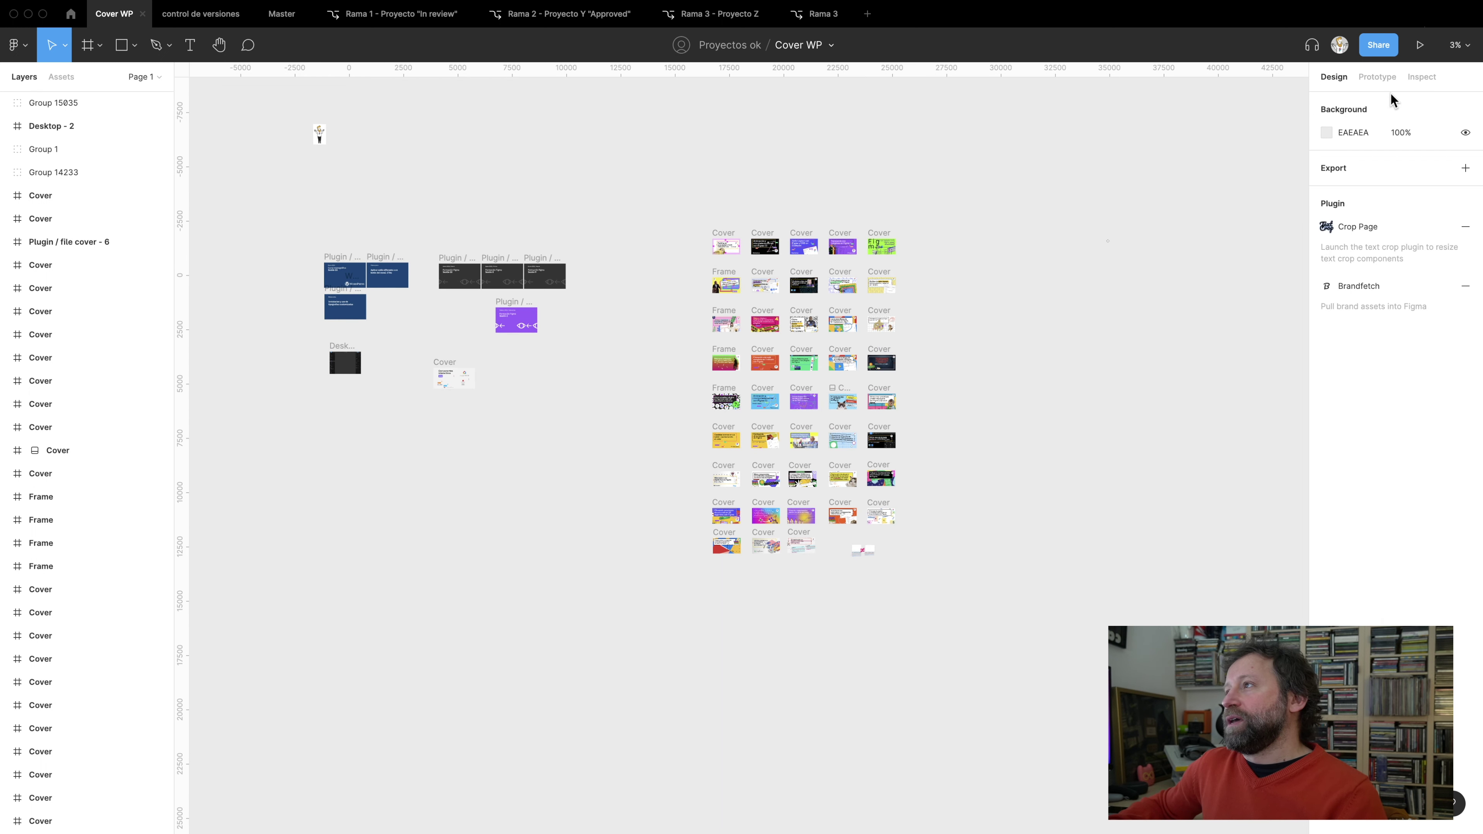
pyautogui.click(832, 47)
pyautogui.click(838, 82)
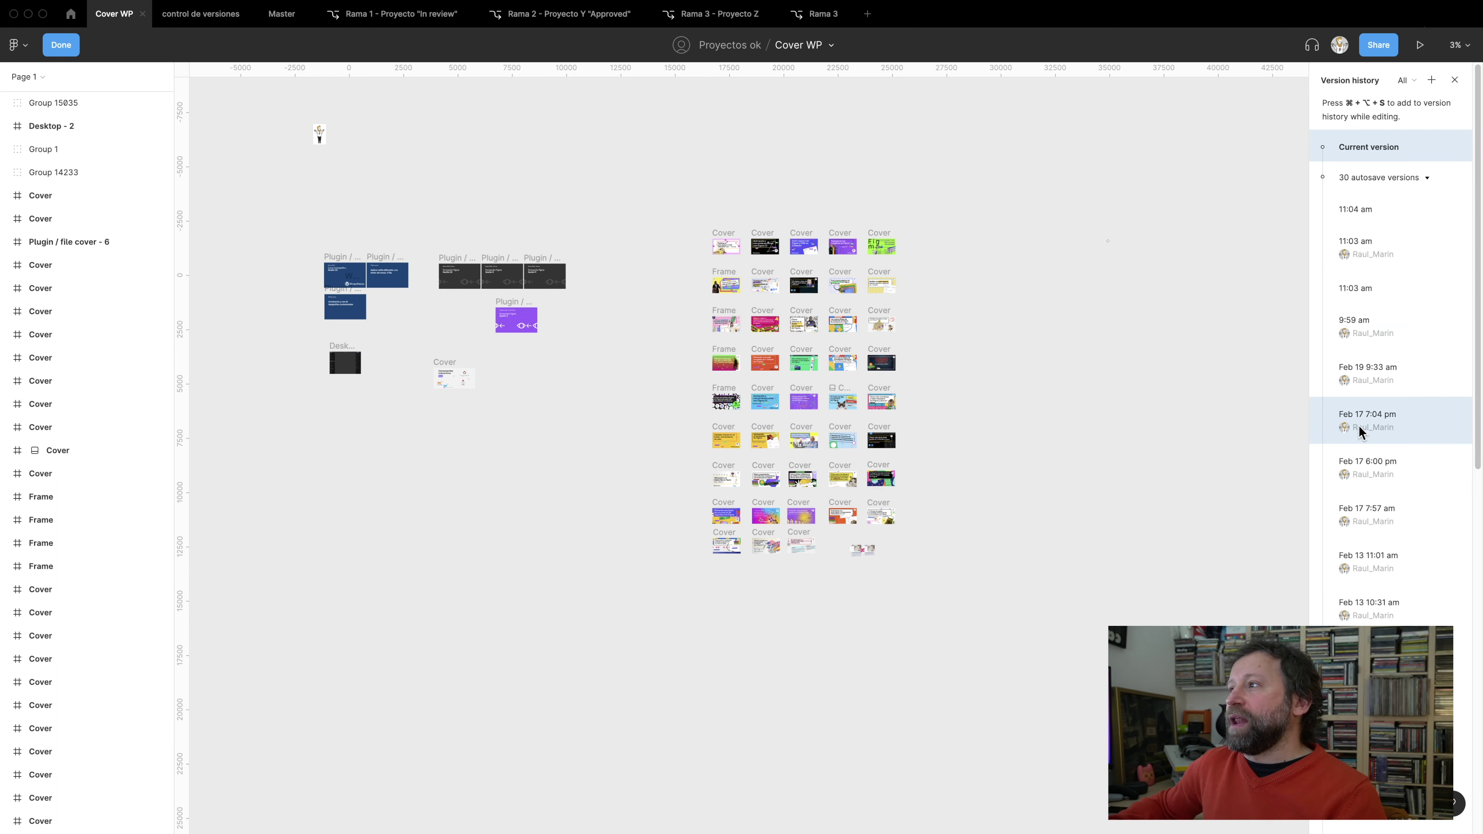
# Preview the Feb 19 9:33 am and 9:59 am versions, then show the 9:59 am version's options
pyautogui.click(1387, 379)
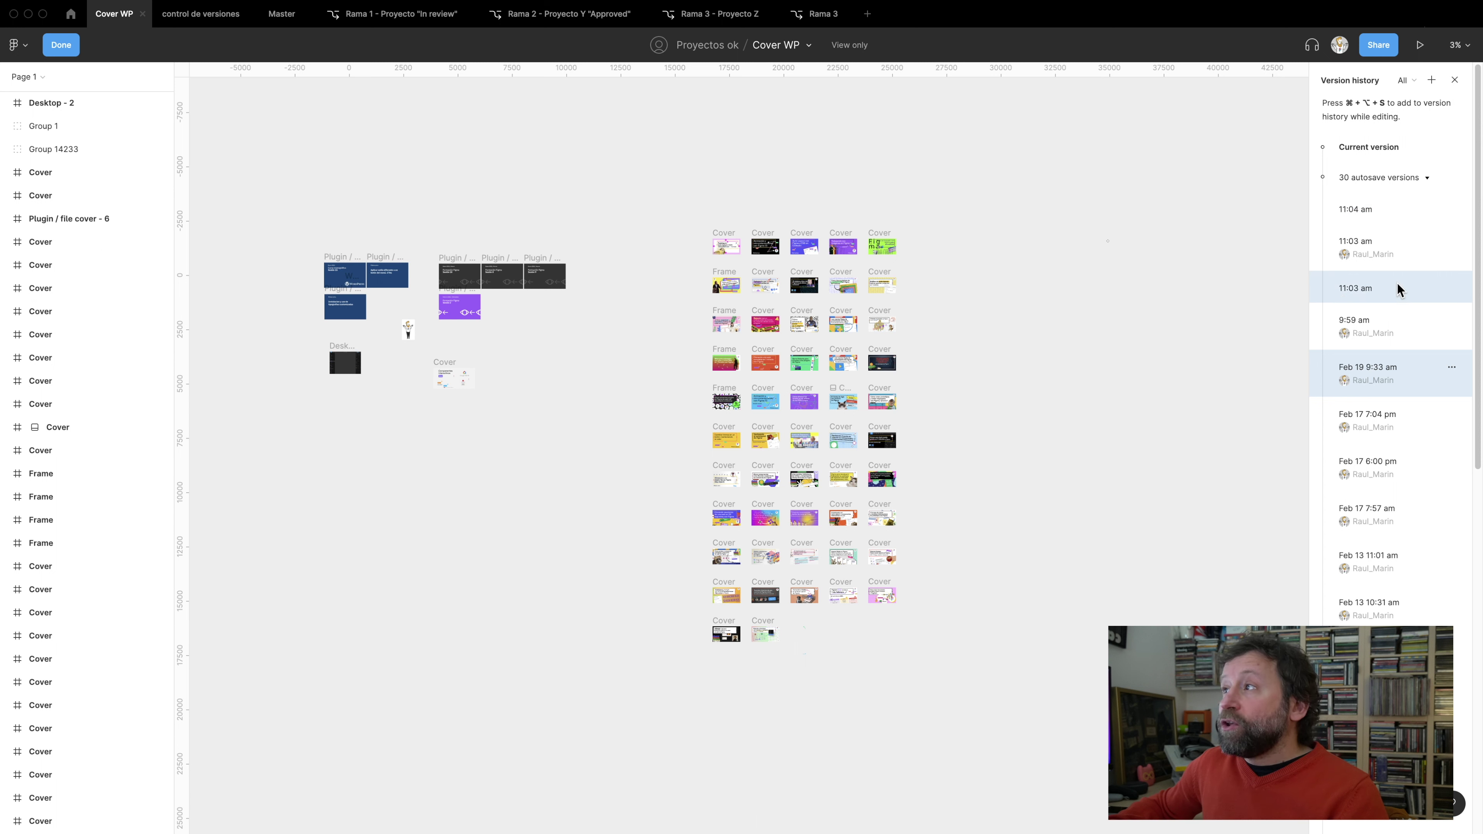
pyautogui.click(1430, 177)
pyautogui.click(1427, 177)
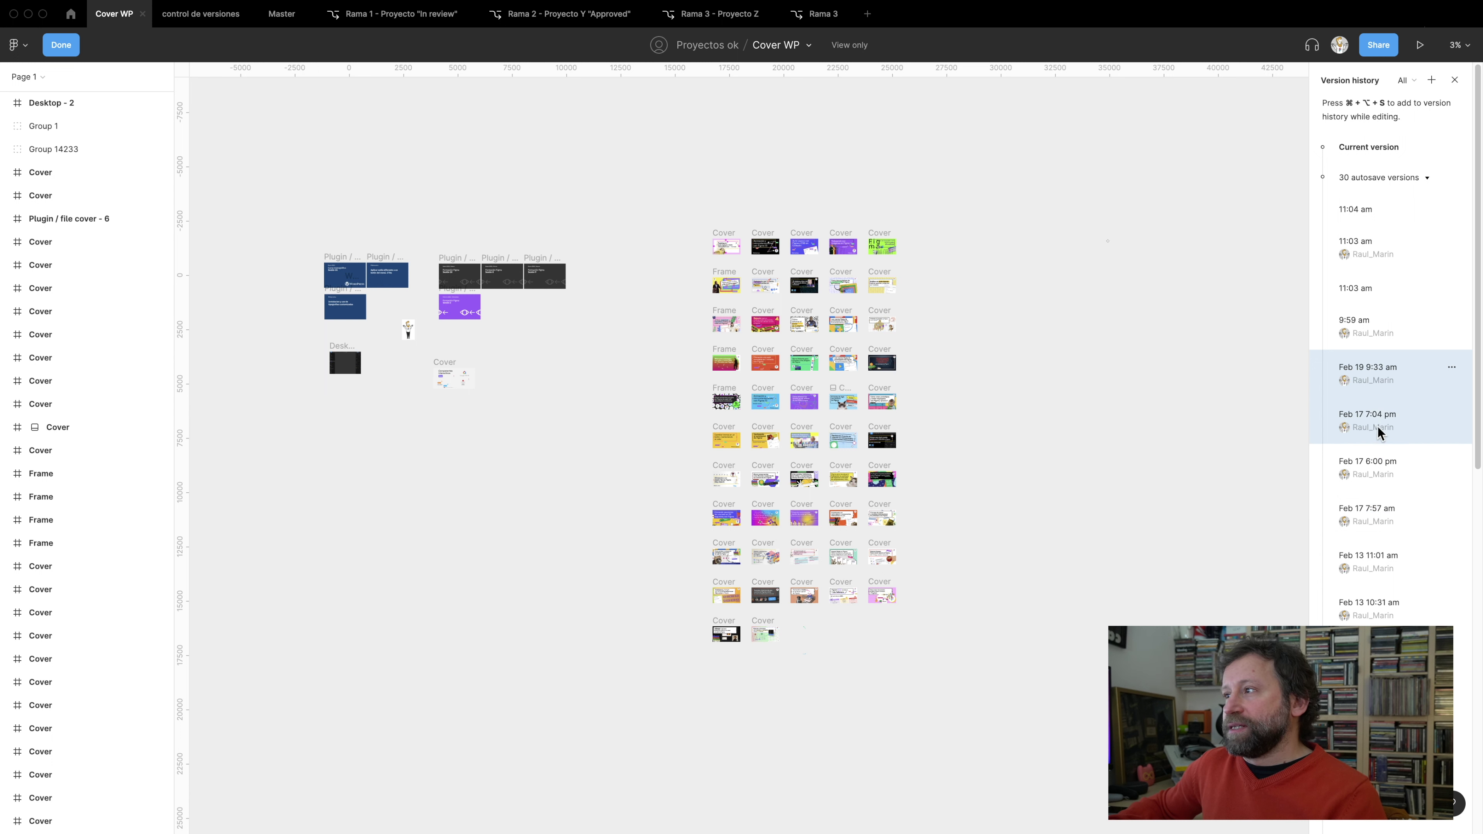
pyautogui.click(1379, 329)
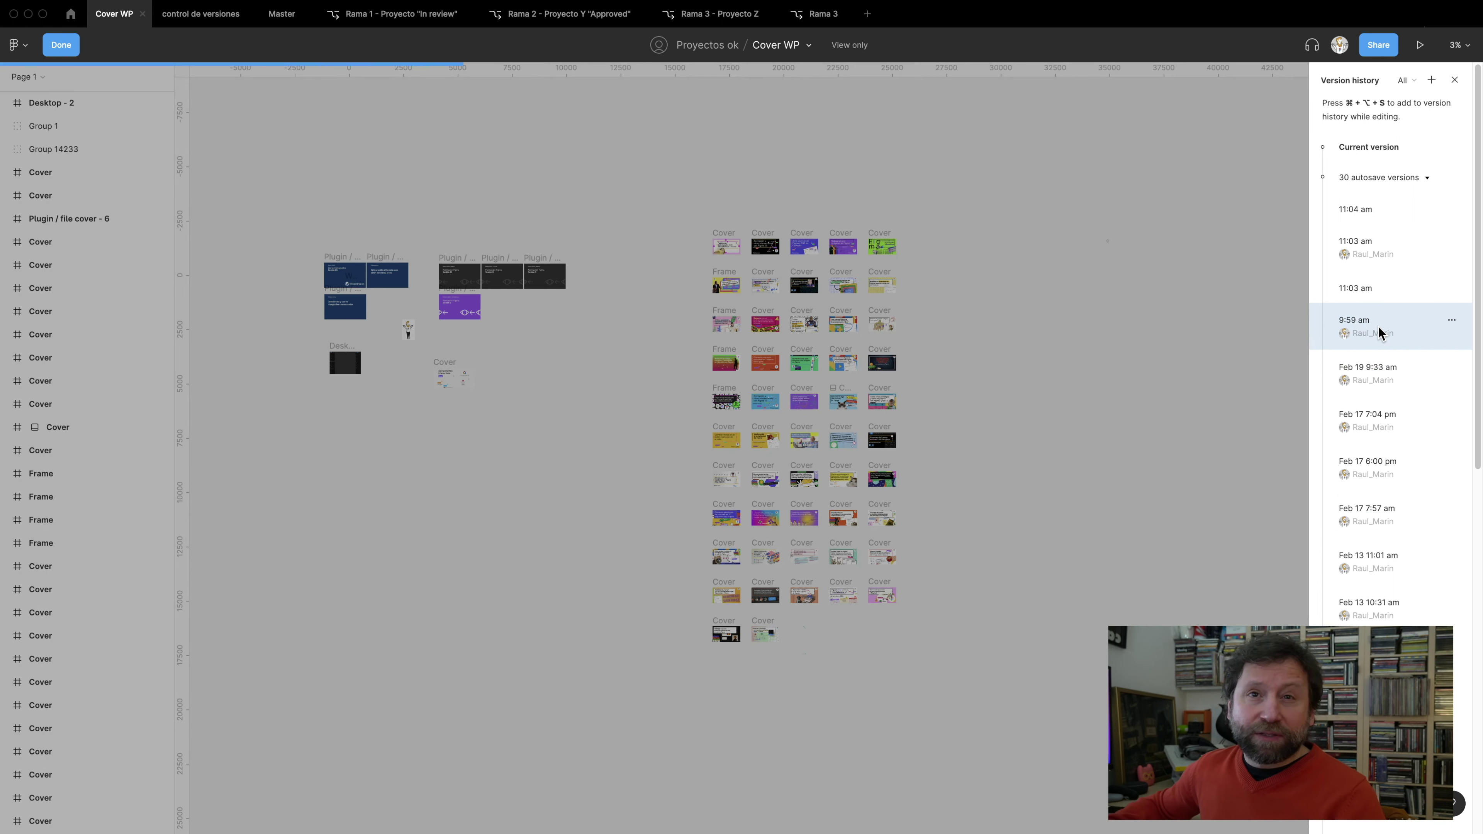
pyautogui.click(1453, 322)
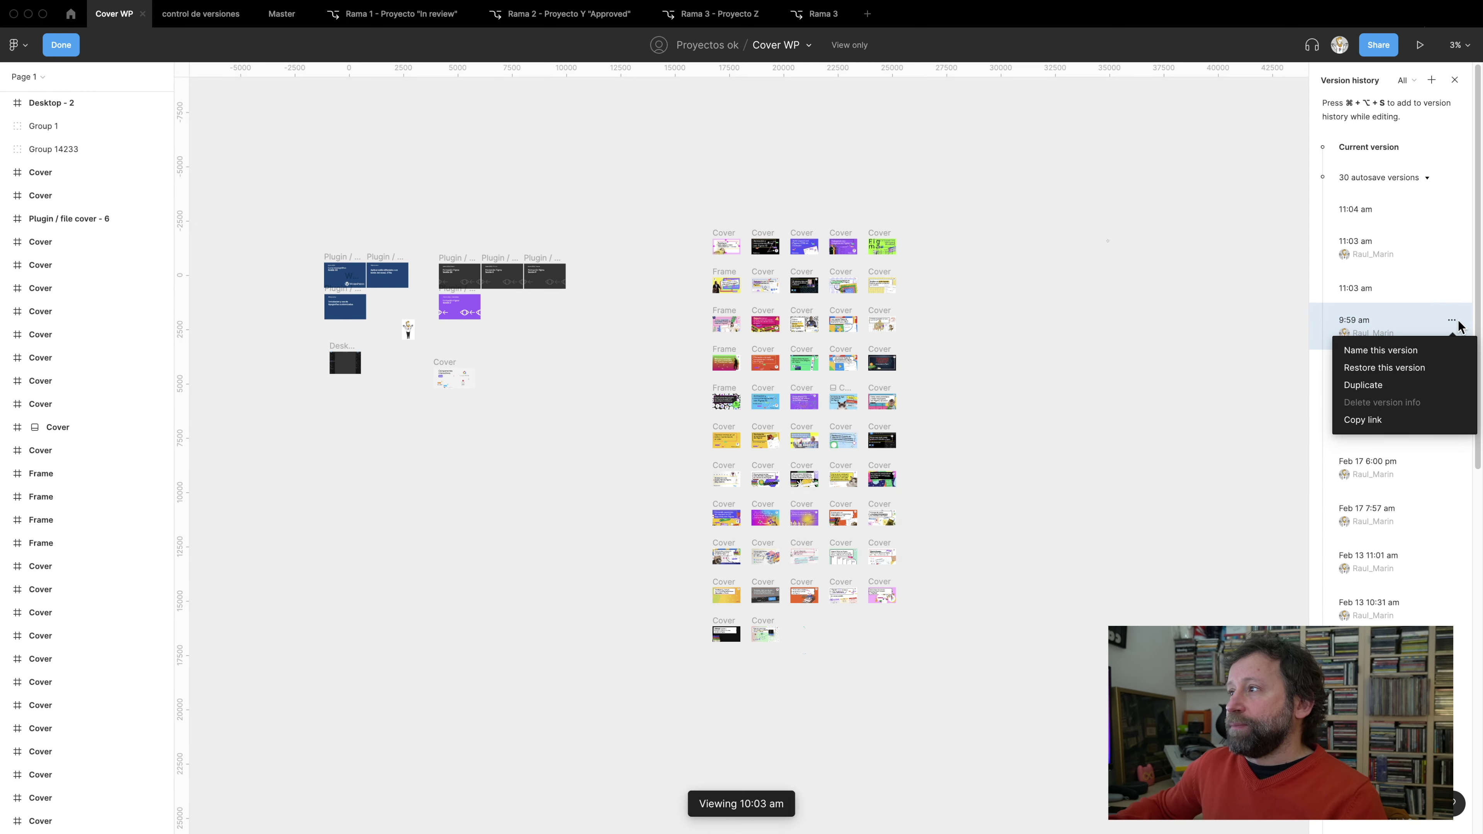
pyautogui.click(1422, 94)
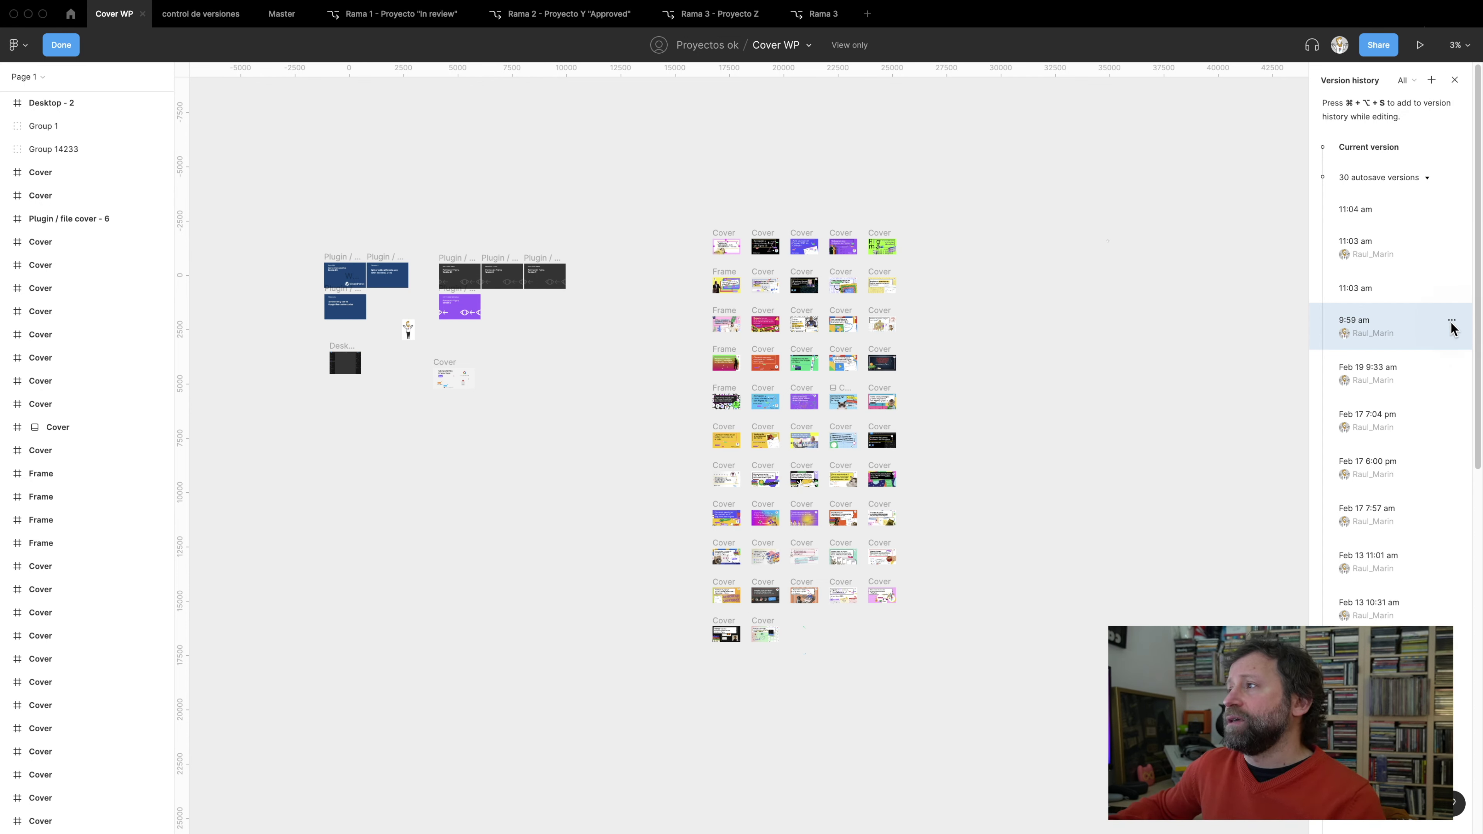
pyautogui.click(1452, 320)
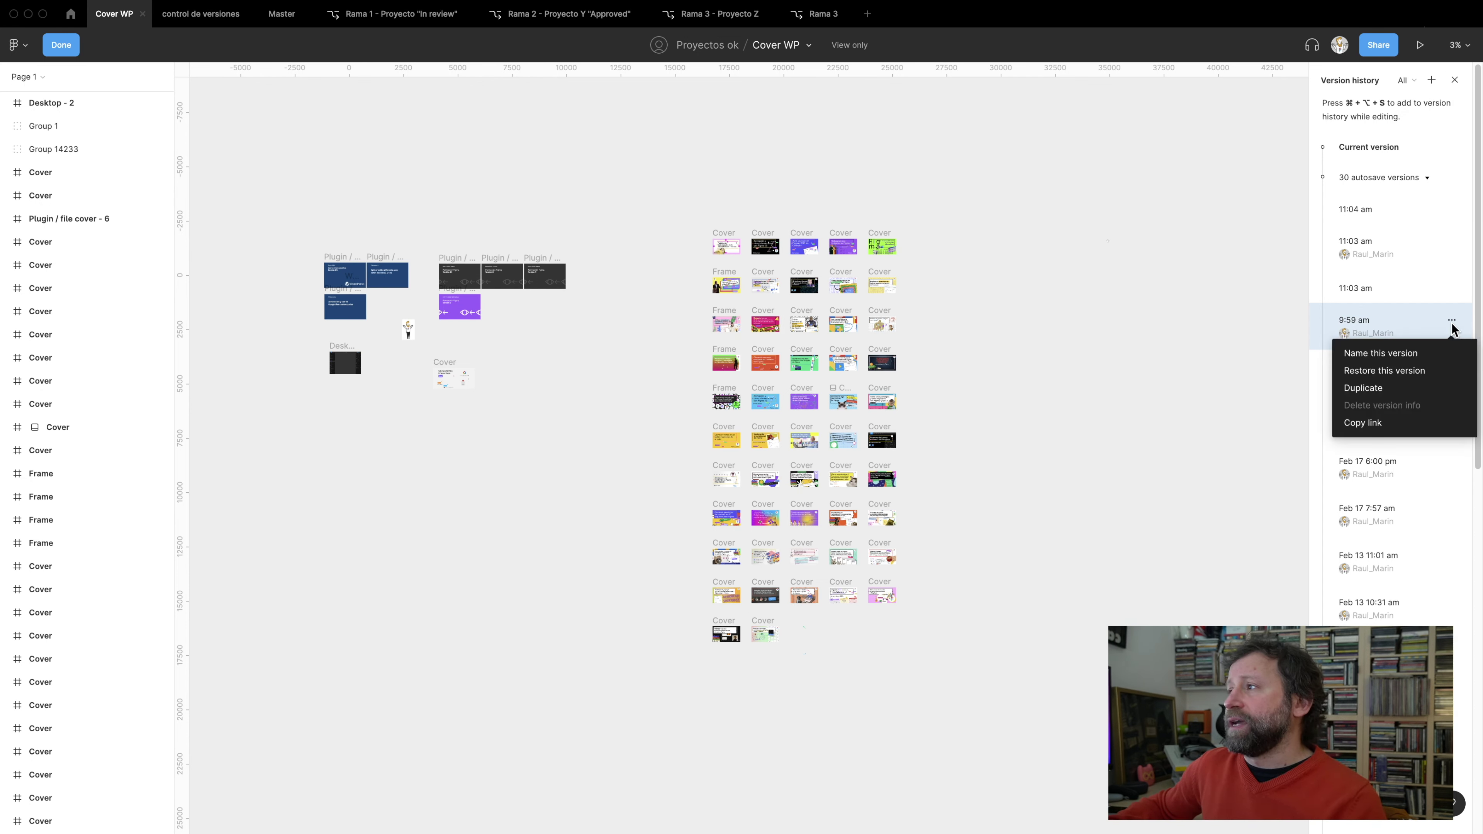
# Save the 9:59 am version as 'Copia con las cards de febrero' described '✅ Nuevos botones'
pyautogui.click(1381, 353)
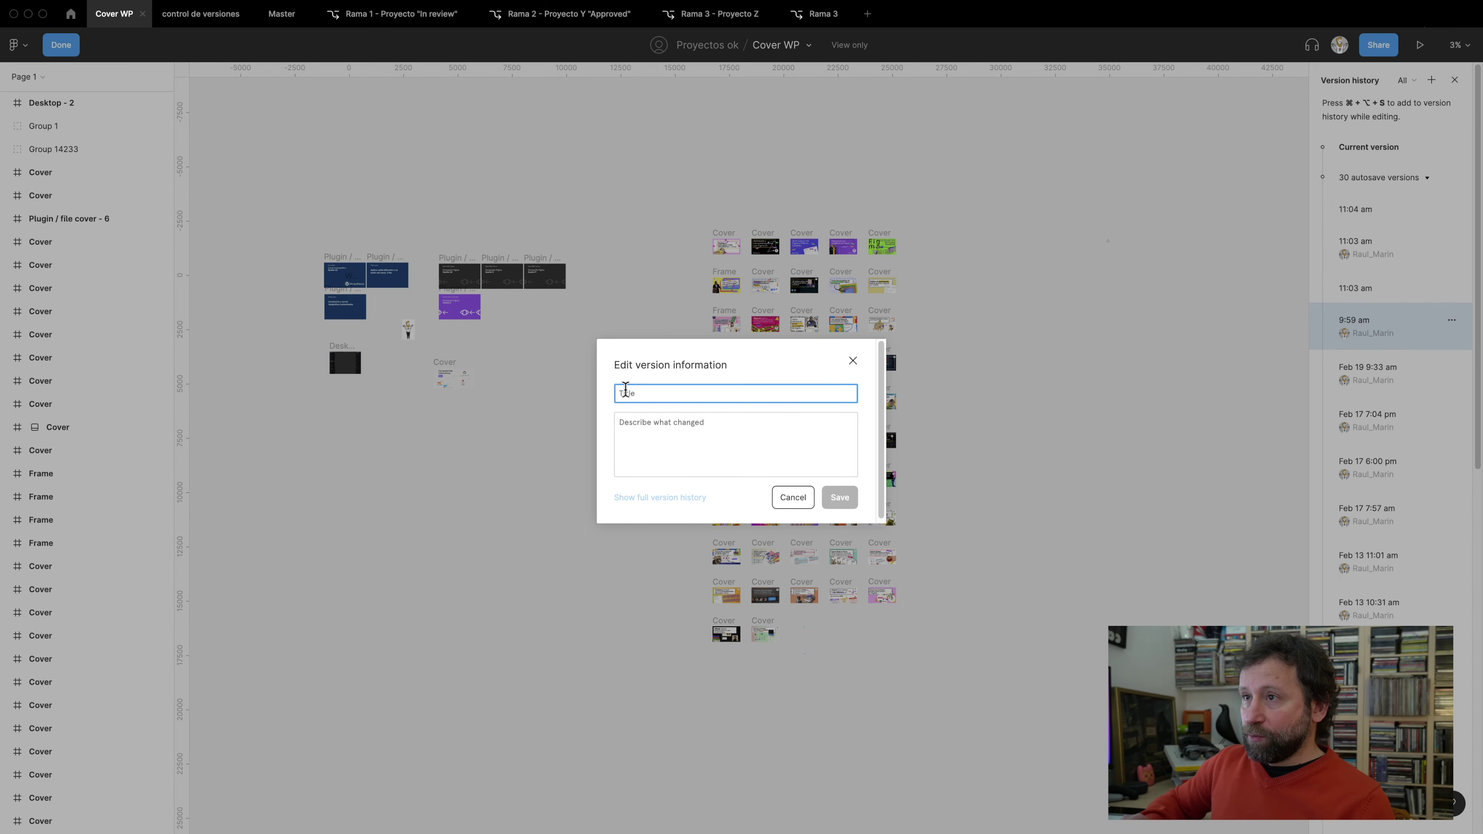
pyautogui.write('Copia con las cards de febrero')
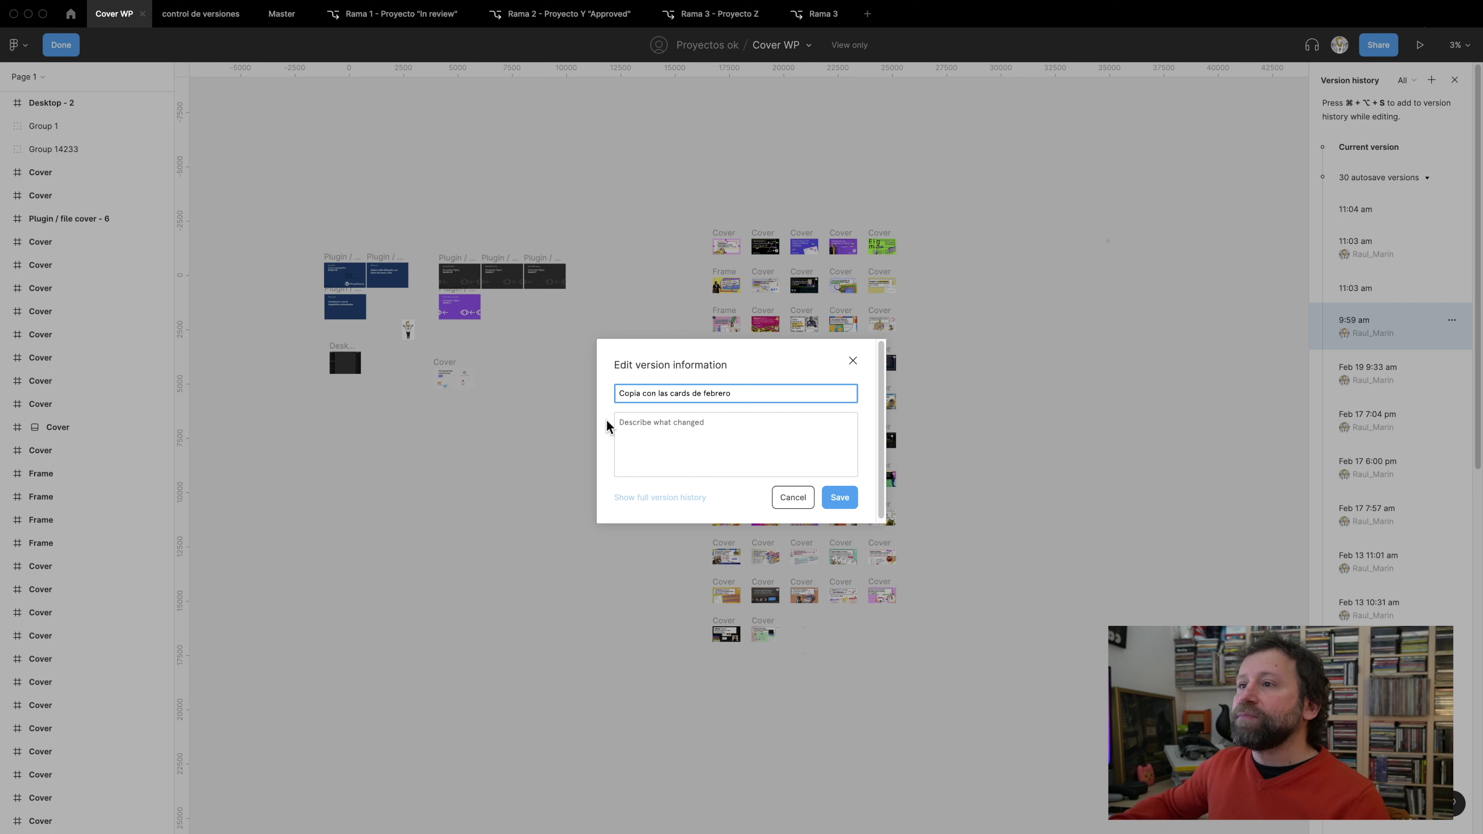
pyautogui.click(649, 420)
pyautogui.press('ctrl+super+space')
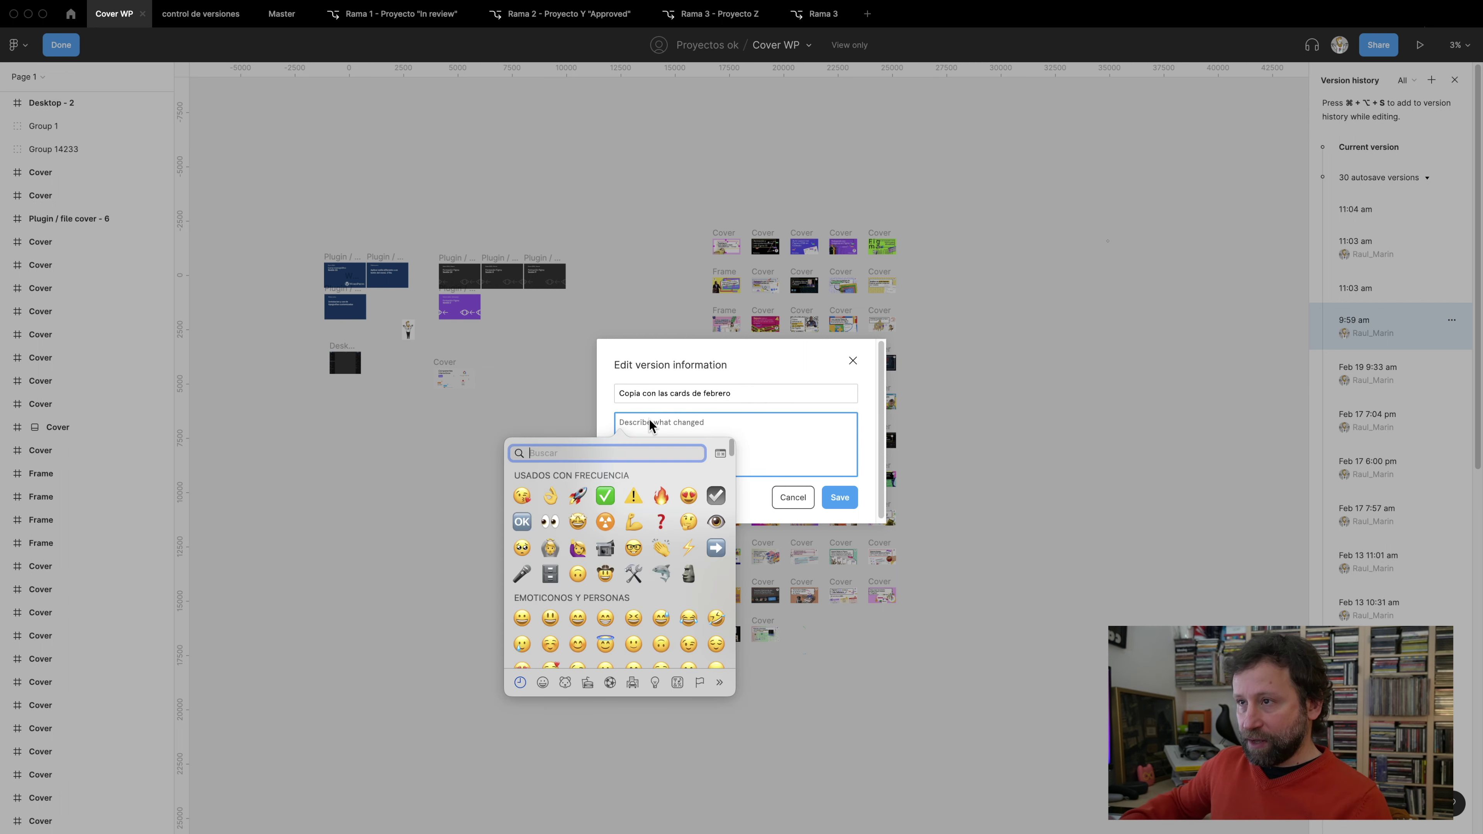
pyautogui.press('Return')
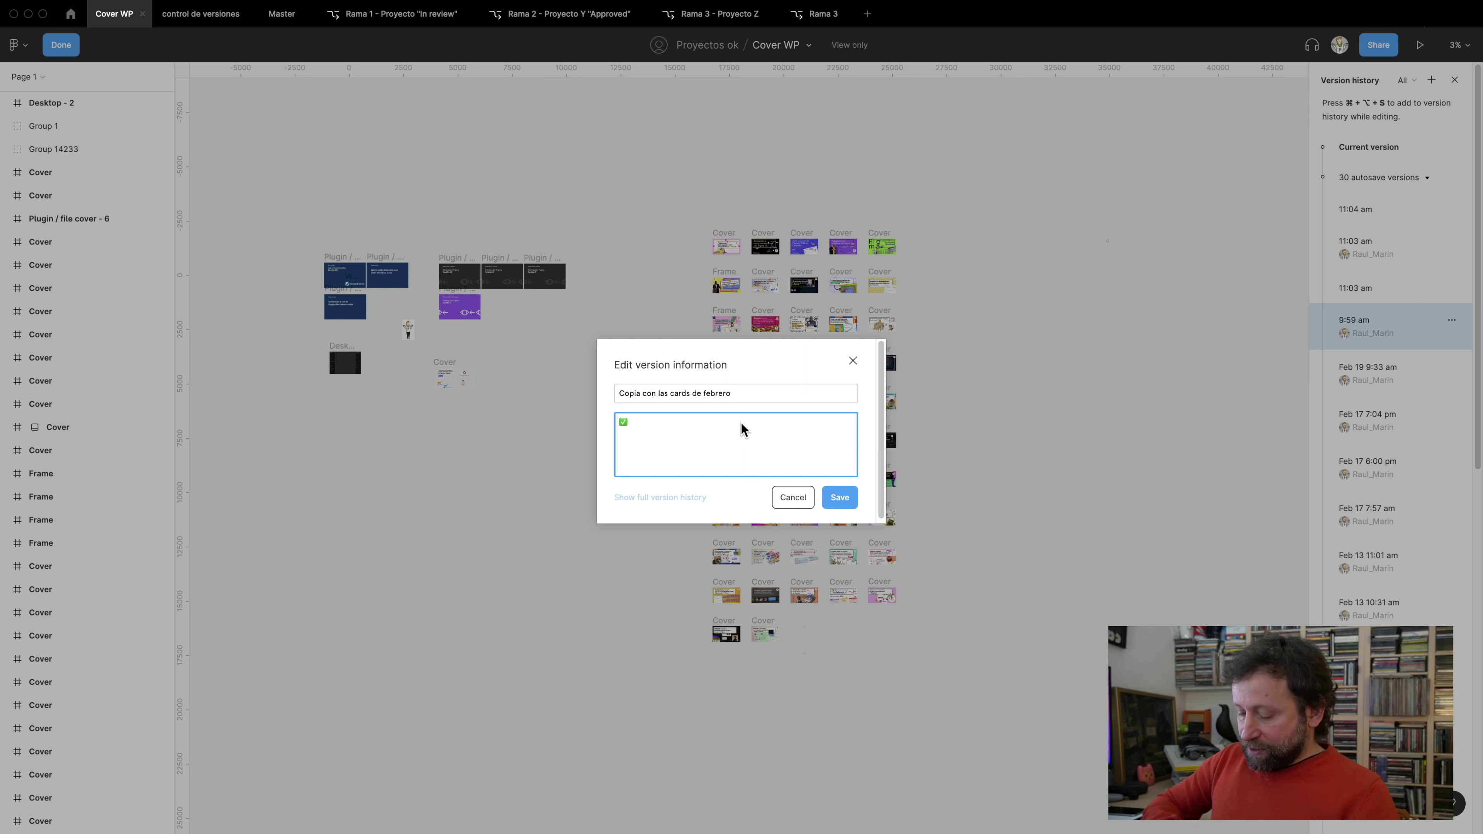
pyautogui.write(' Nuevos')
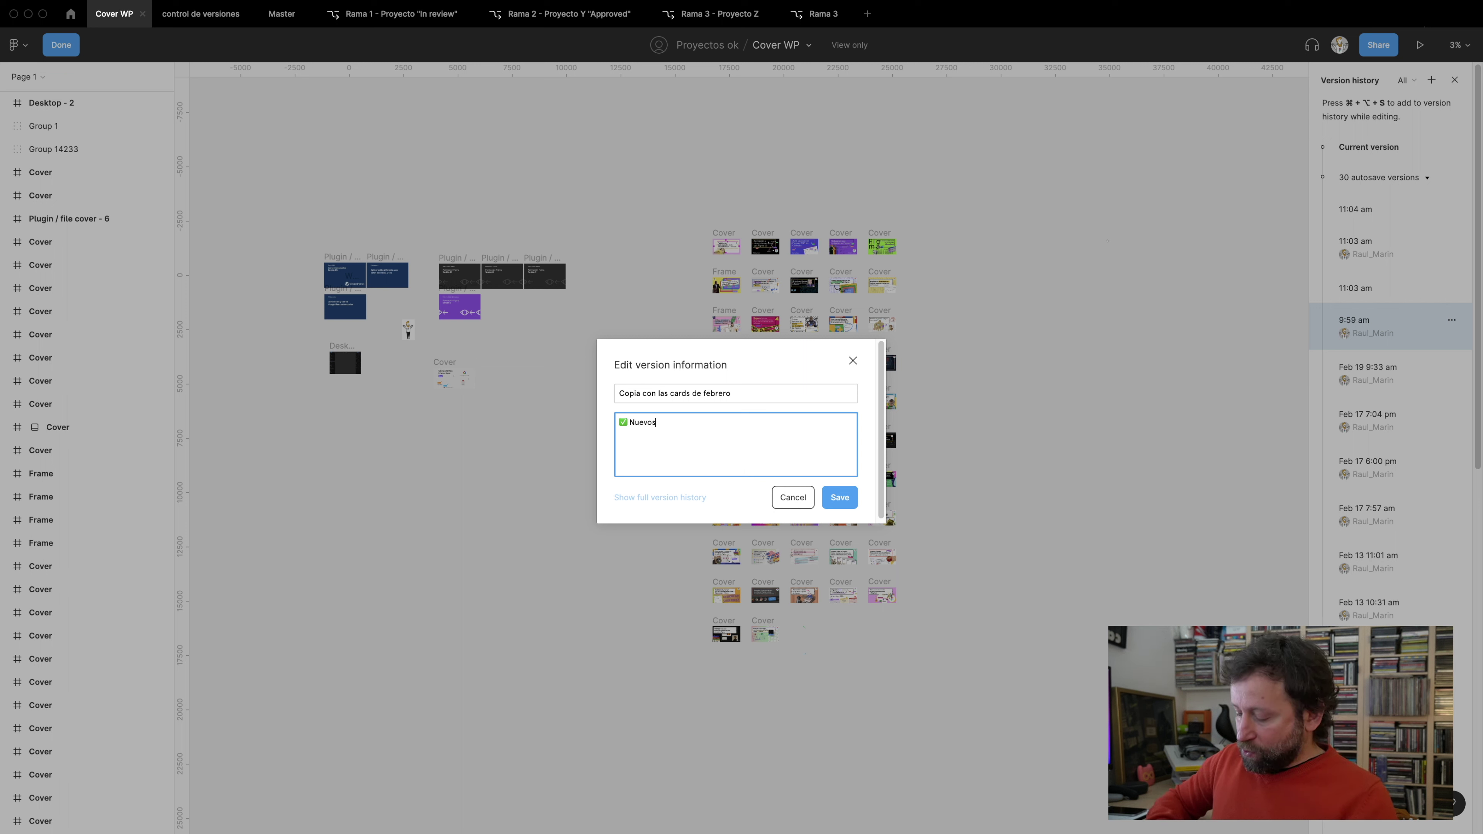
pyautogui.write(' botones')
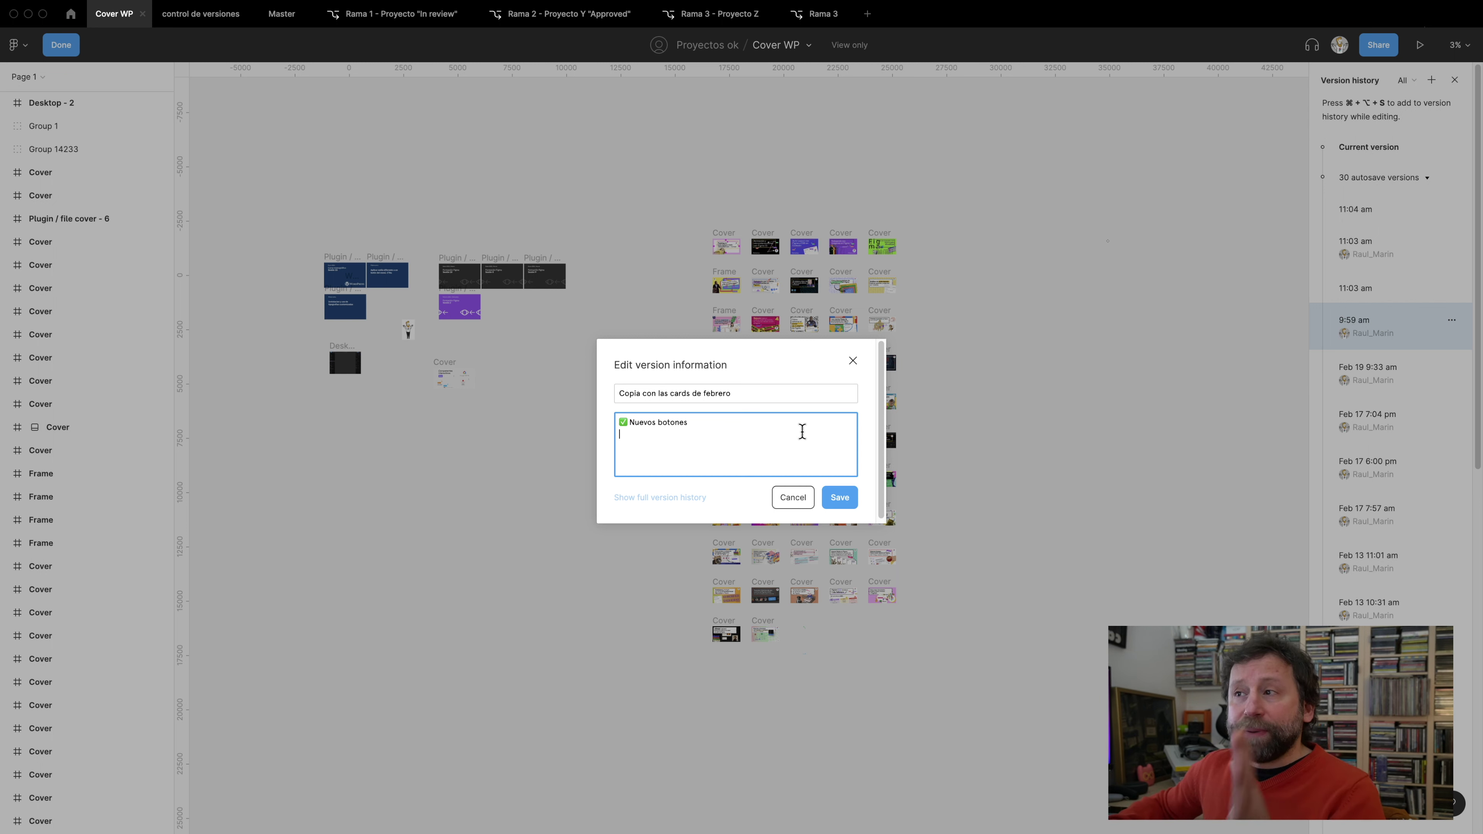
pyautogui.click(847, 501)
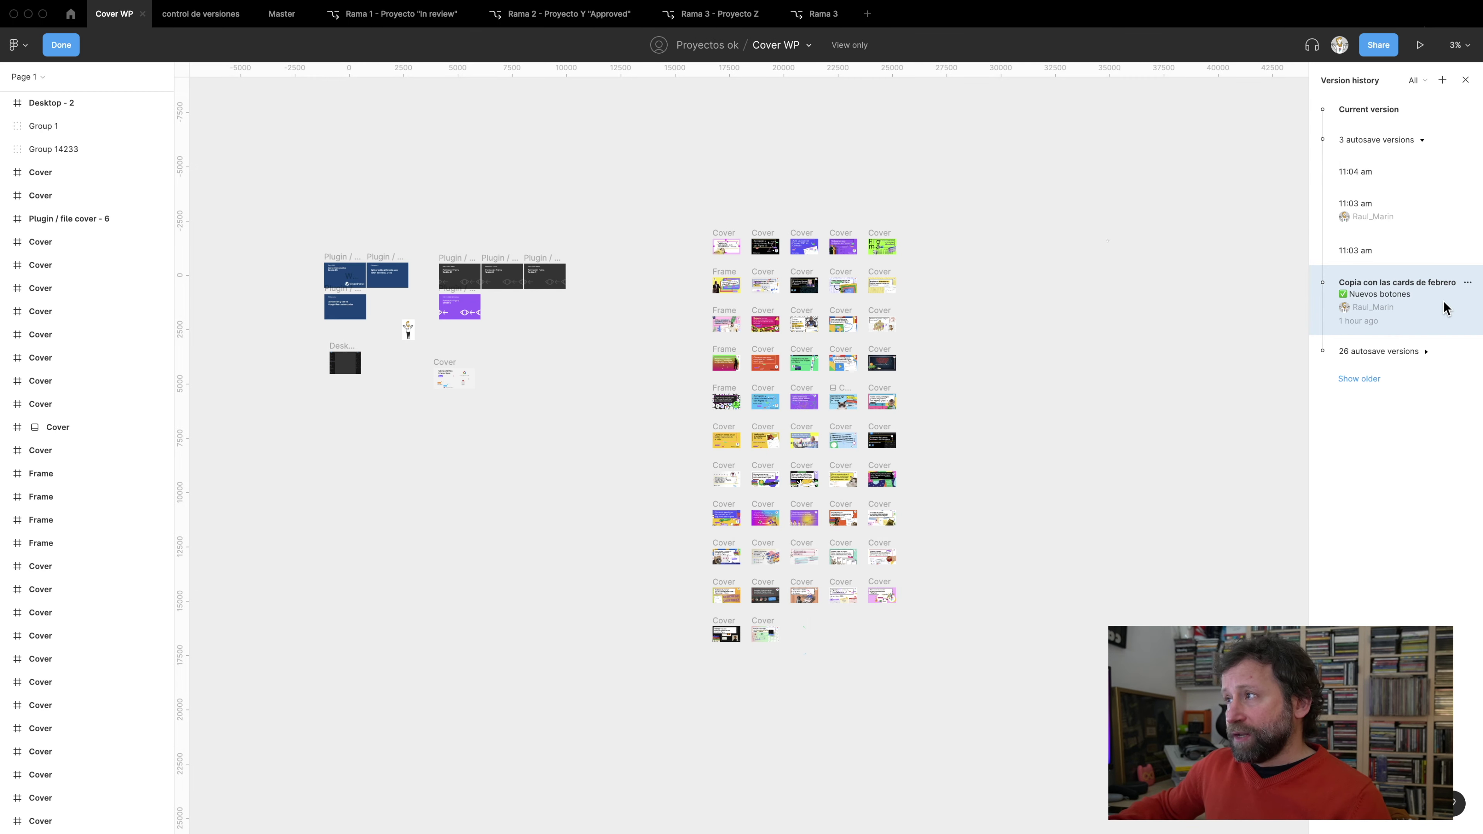
# Reopen the named version's info, cancel without changes, and show older versions
pyautogui.doubleClick(1435, 287)
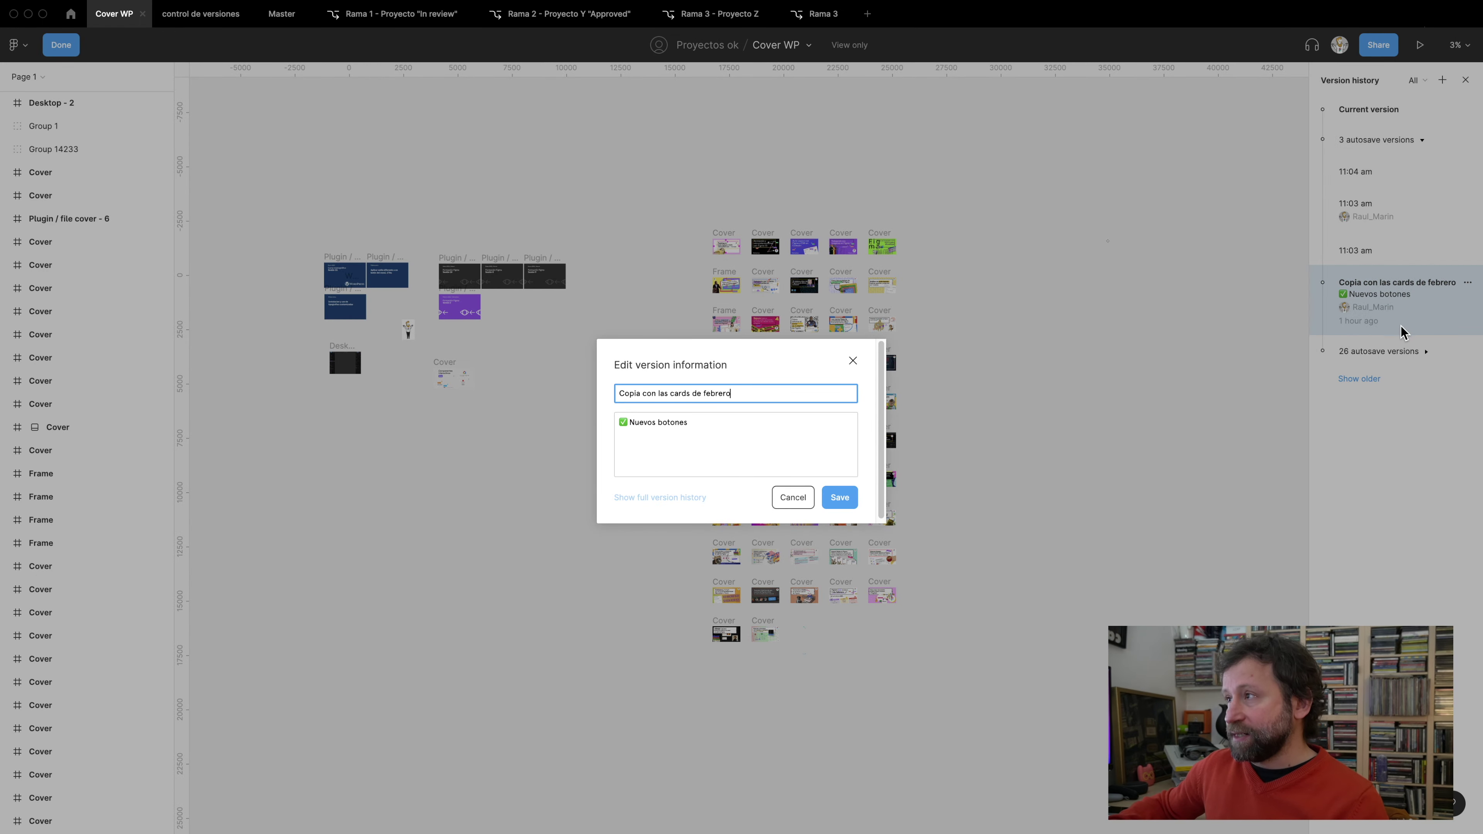
pyautogui.click(853, 361)
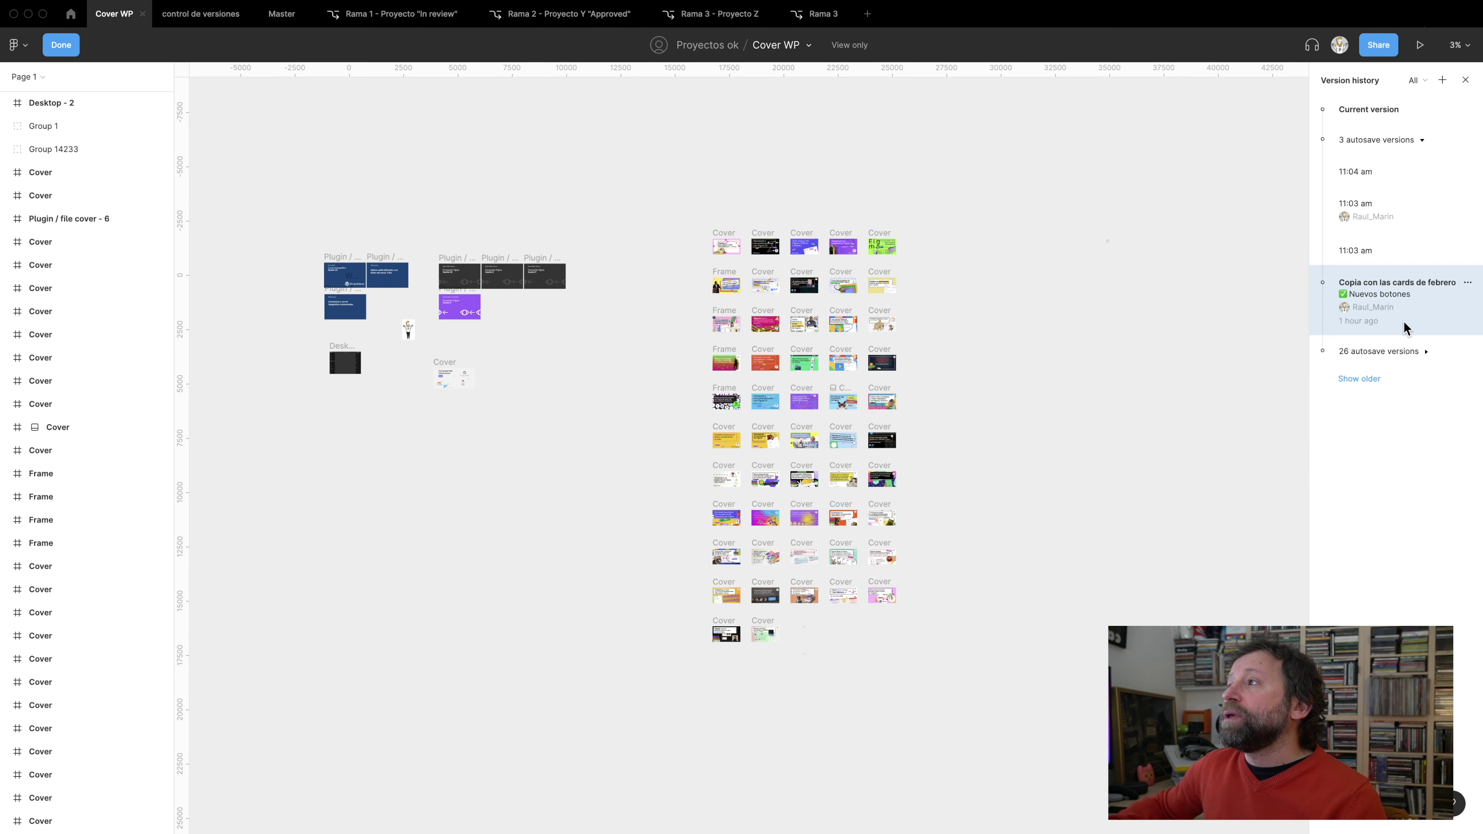
pyautogui.click(1376, 381)
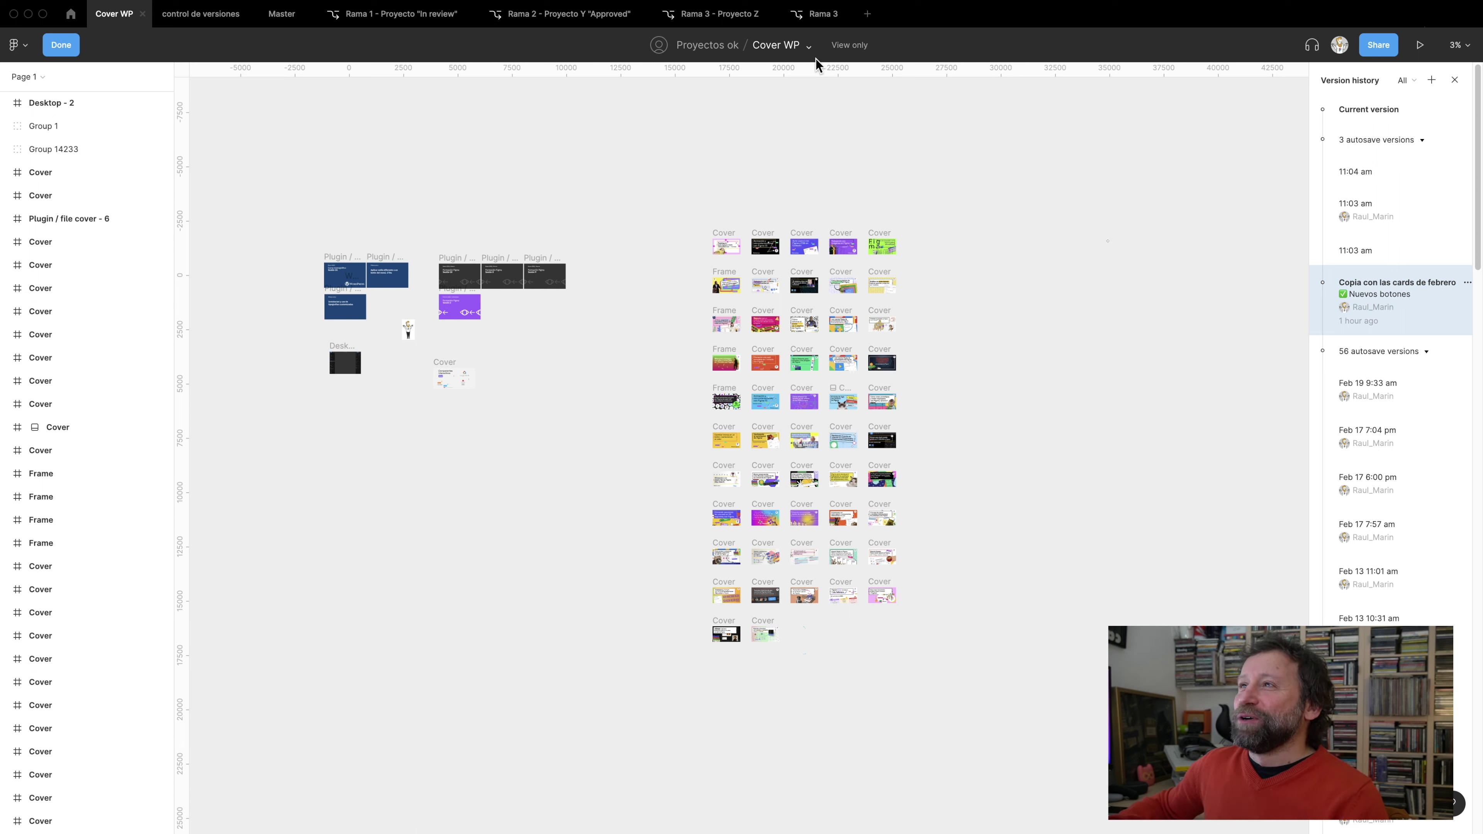
# Leave version history and return to the current file's pages and cover grid
pyautogui.click(56, 50)
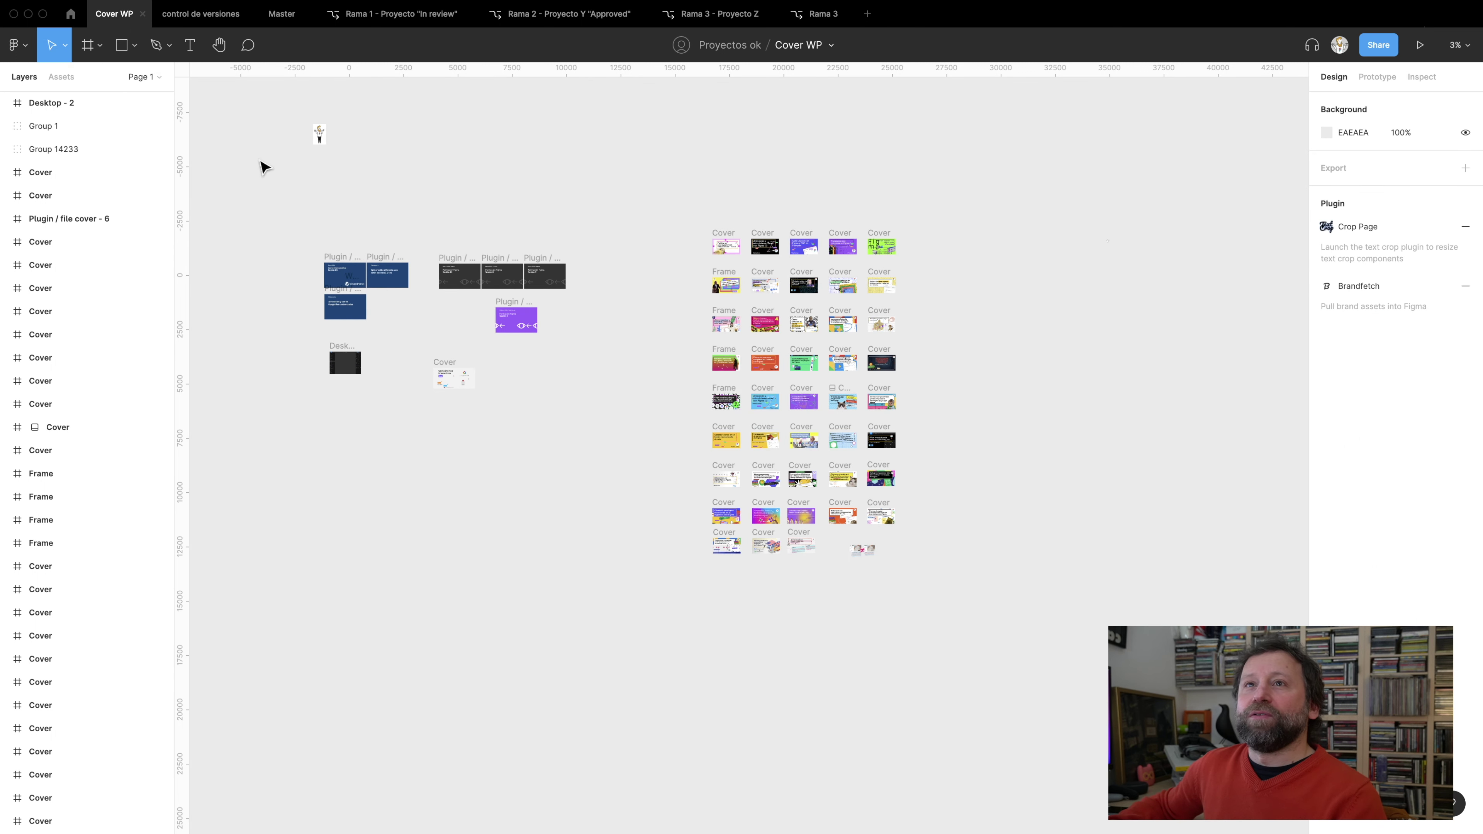
pyautogui.click(158, 79)
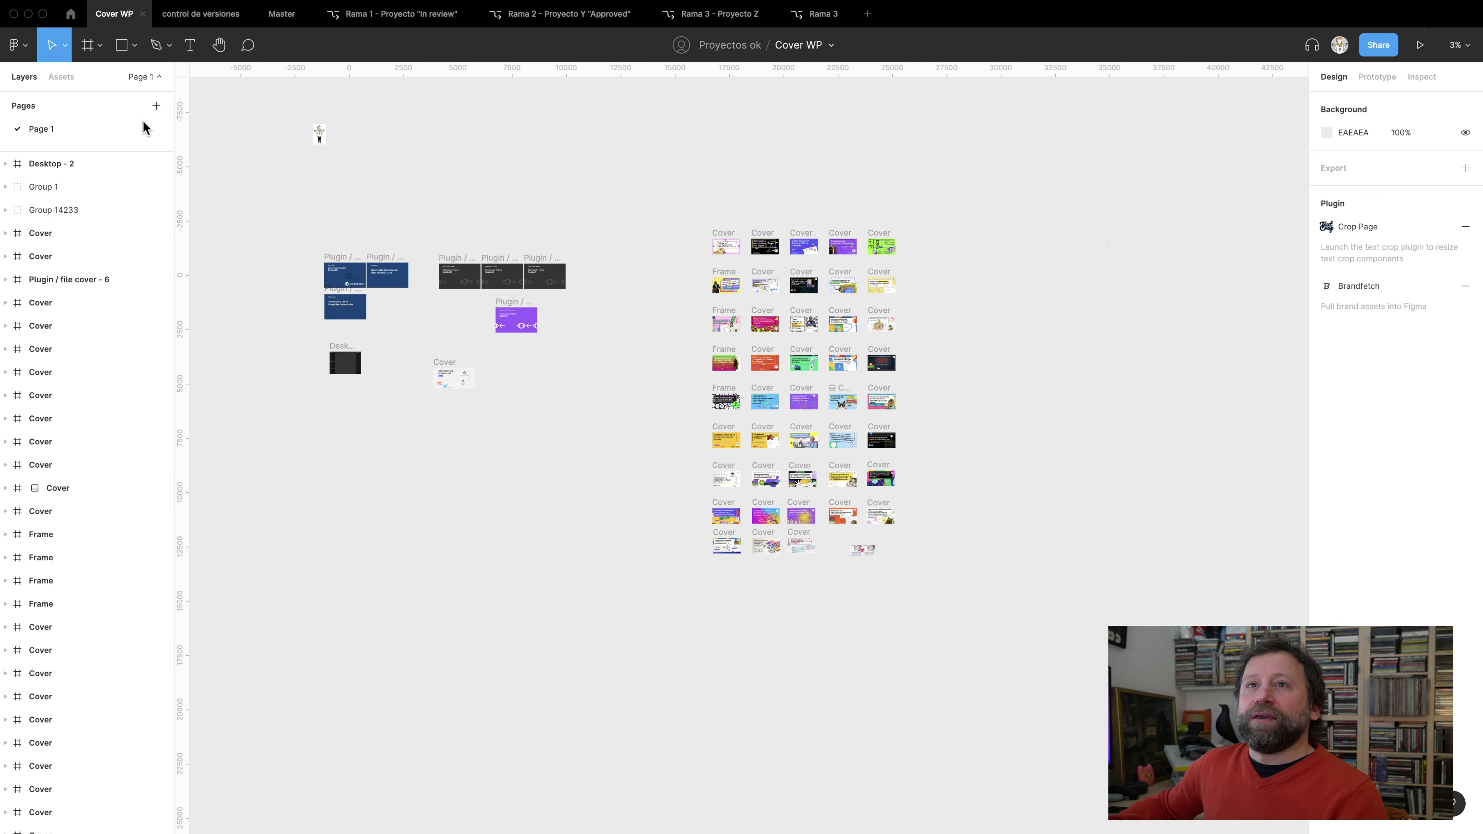
pyautogui.moveTo(904, 172); pyautogui.dragTo(824, 206)
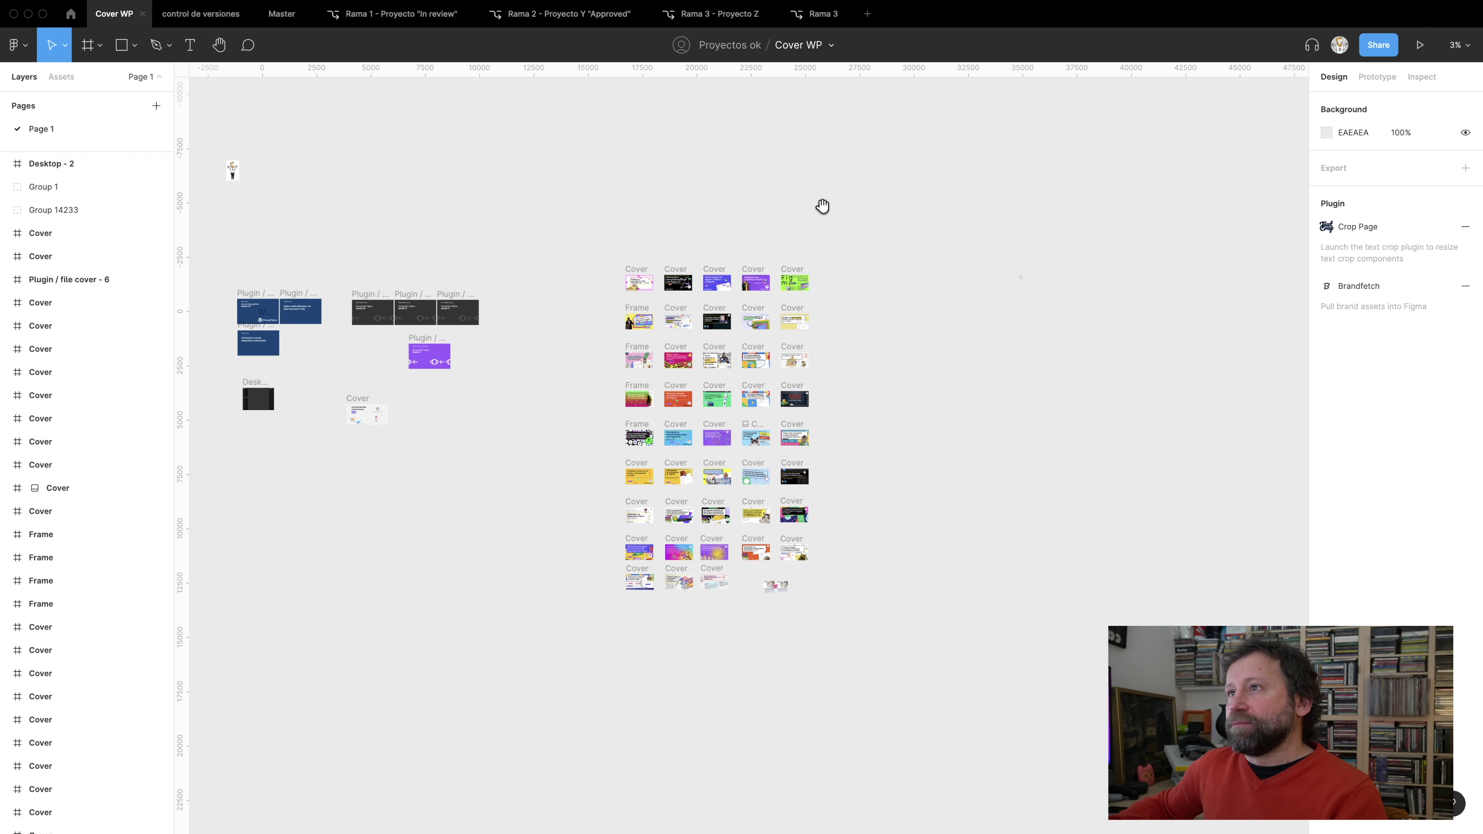
# Publish the 13 library changes described as '🔥 Cambios de colores a los titulares'
pyautogui.click(834, 45)
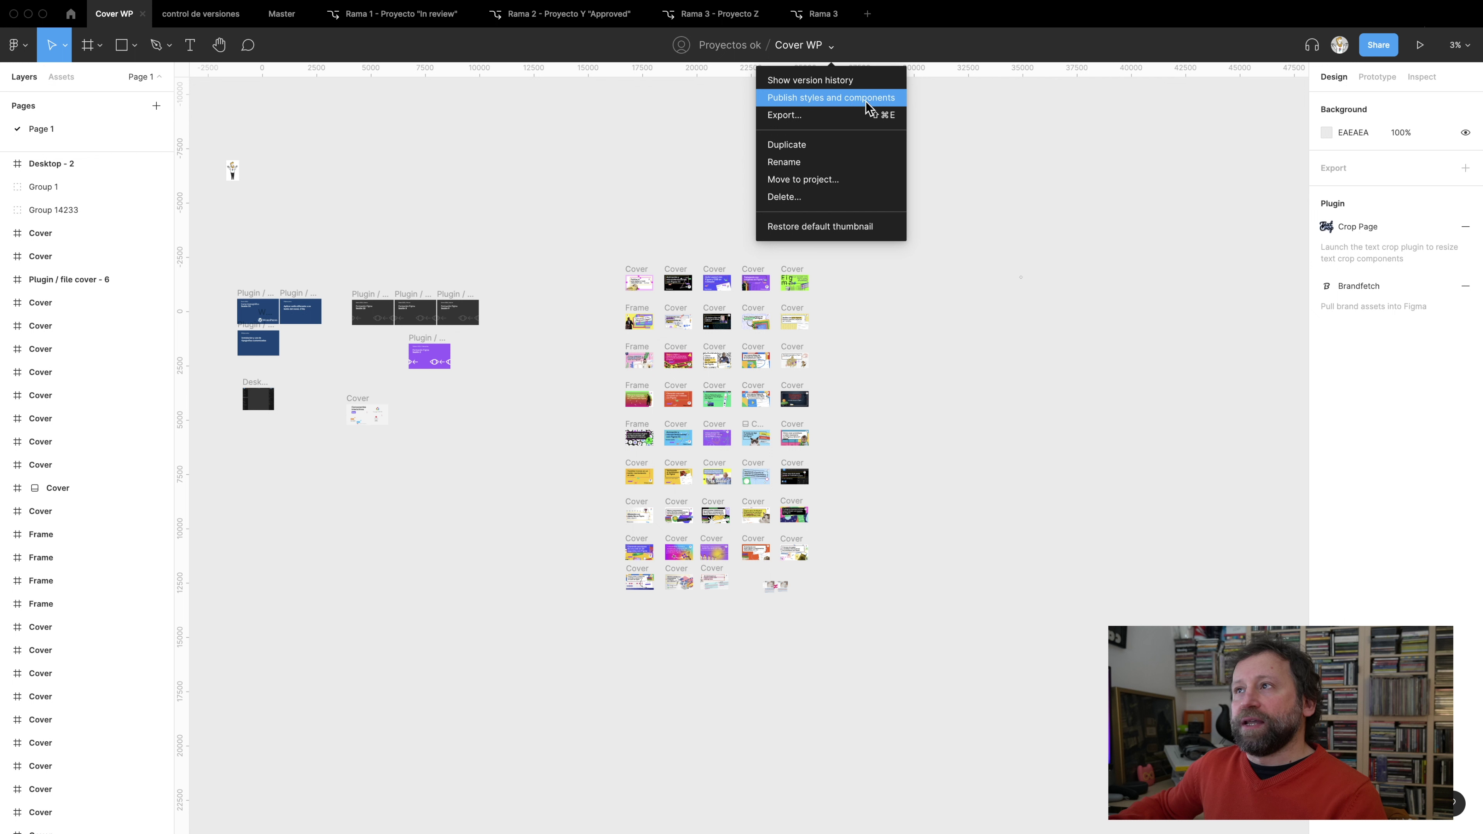
pyautogui.click(843, 100)
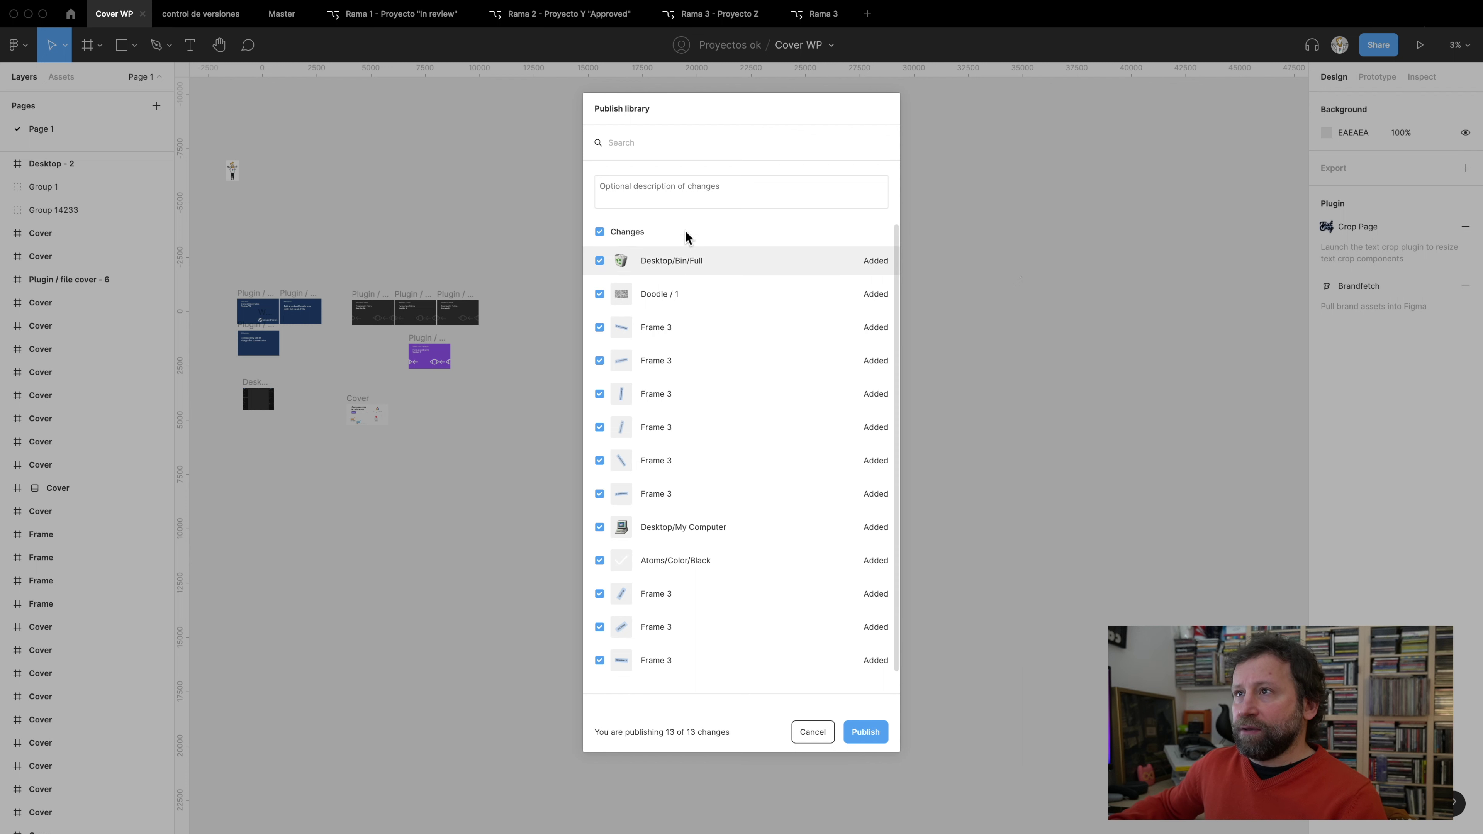
pyautogui.click(679, 186)
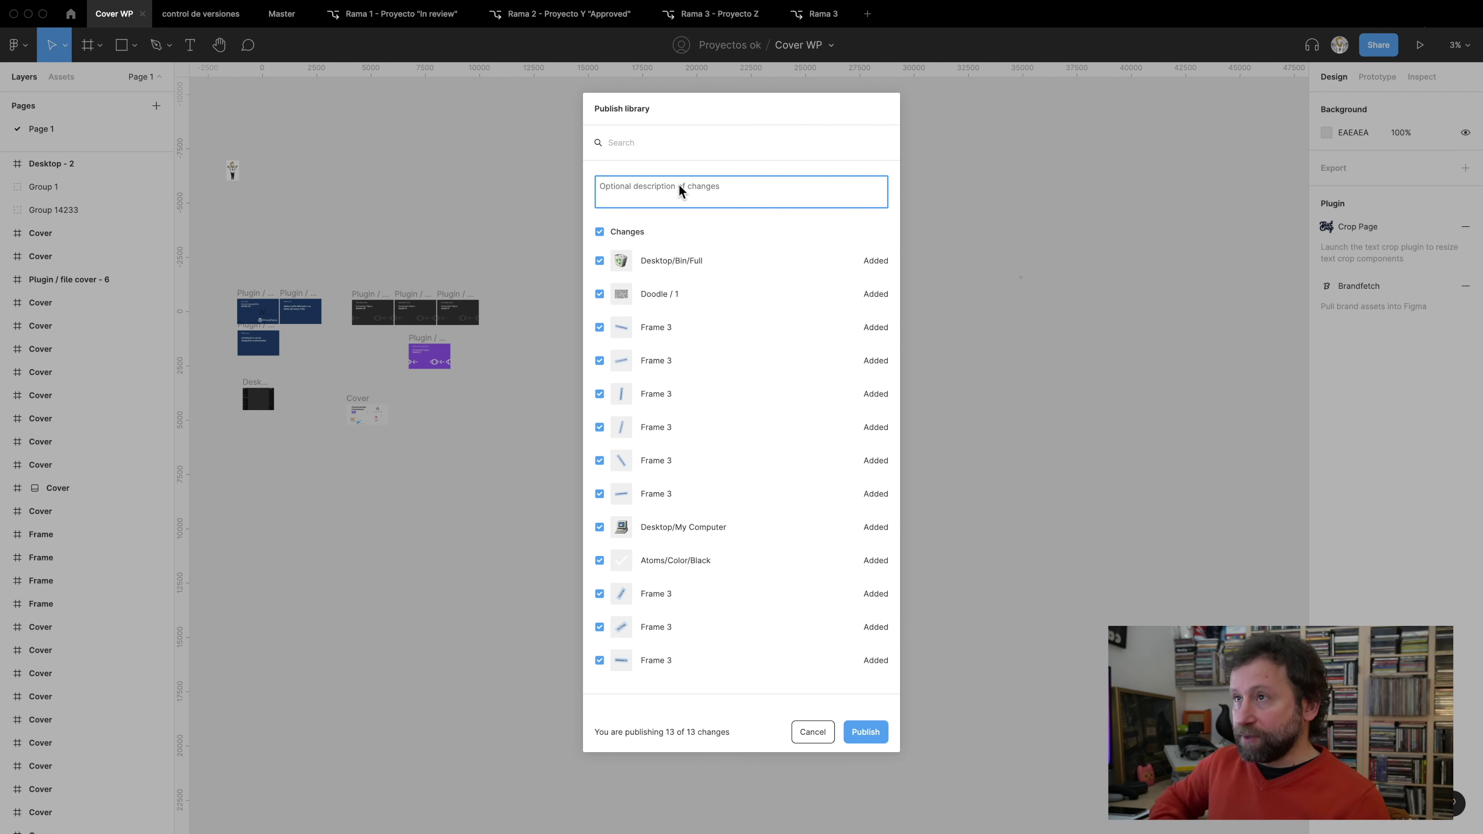
pyautogui.press('ctrl+super+space')
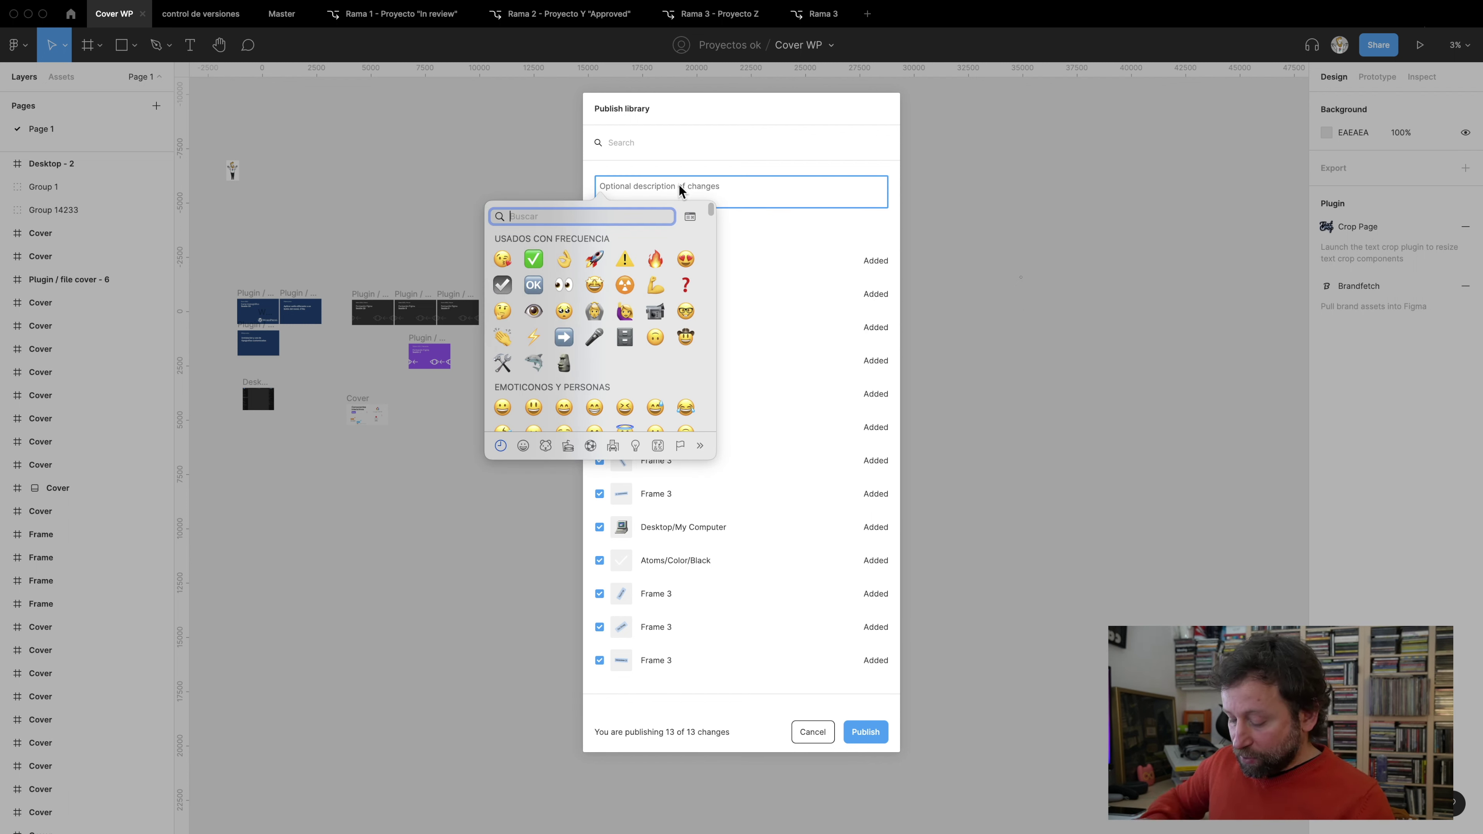
pyautogui.click(662, 261)
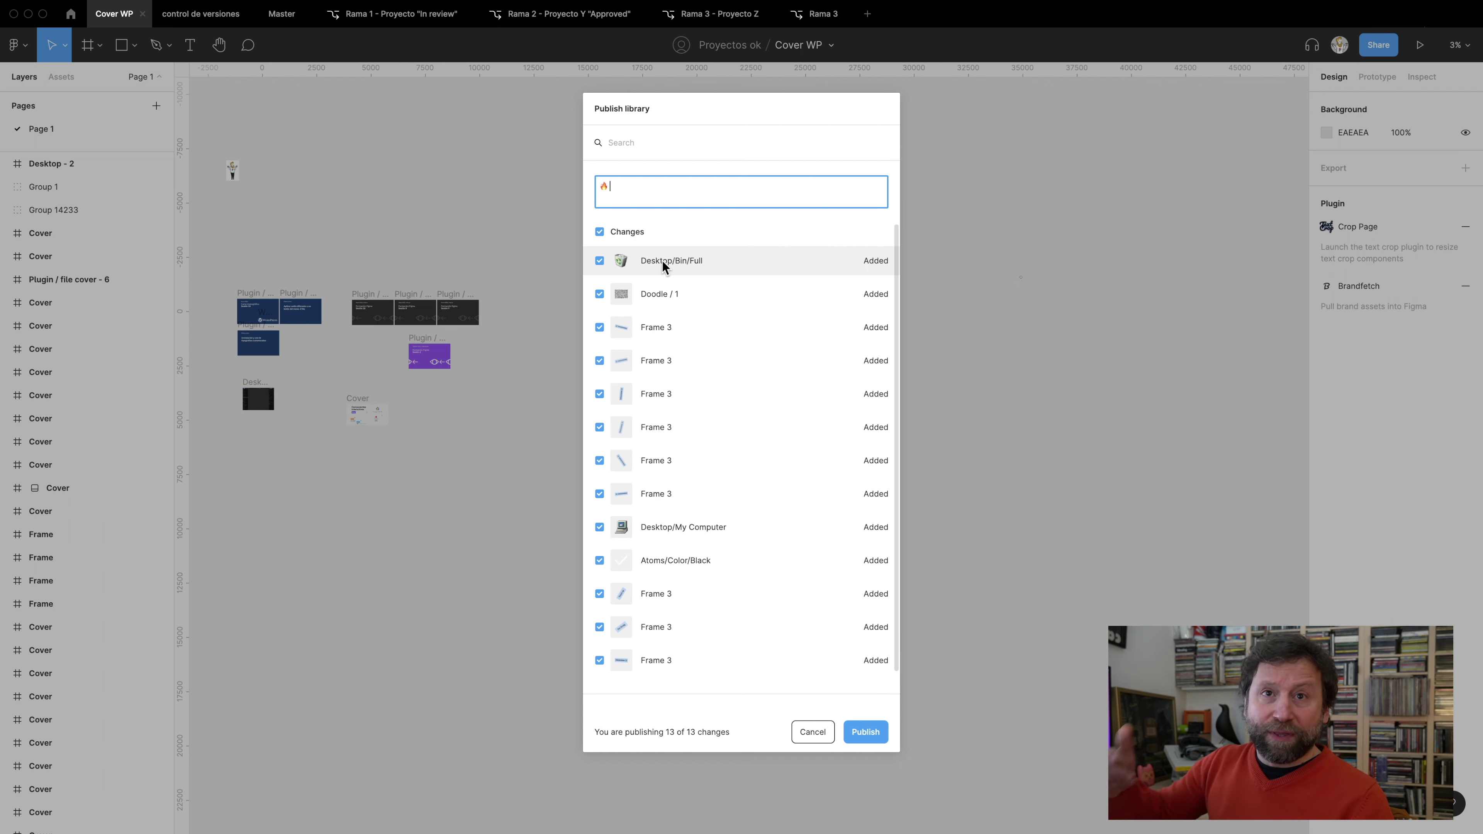
pyautogui.write('Cambios de colores a')
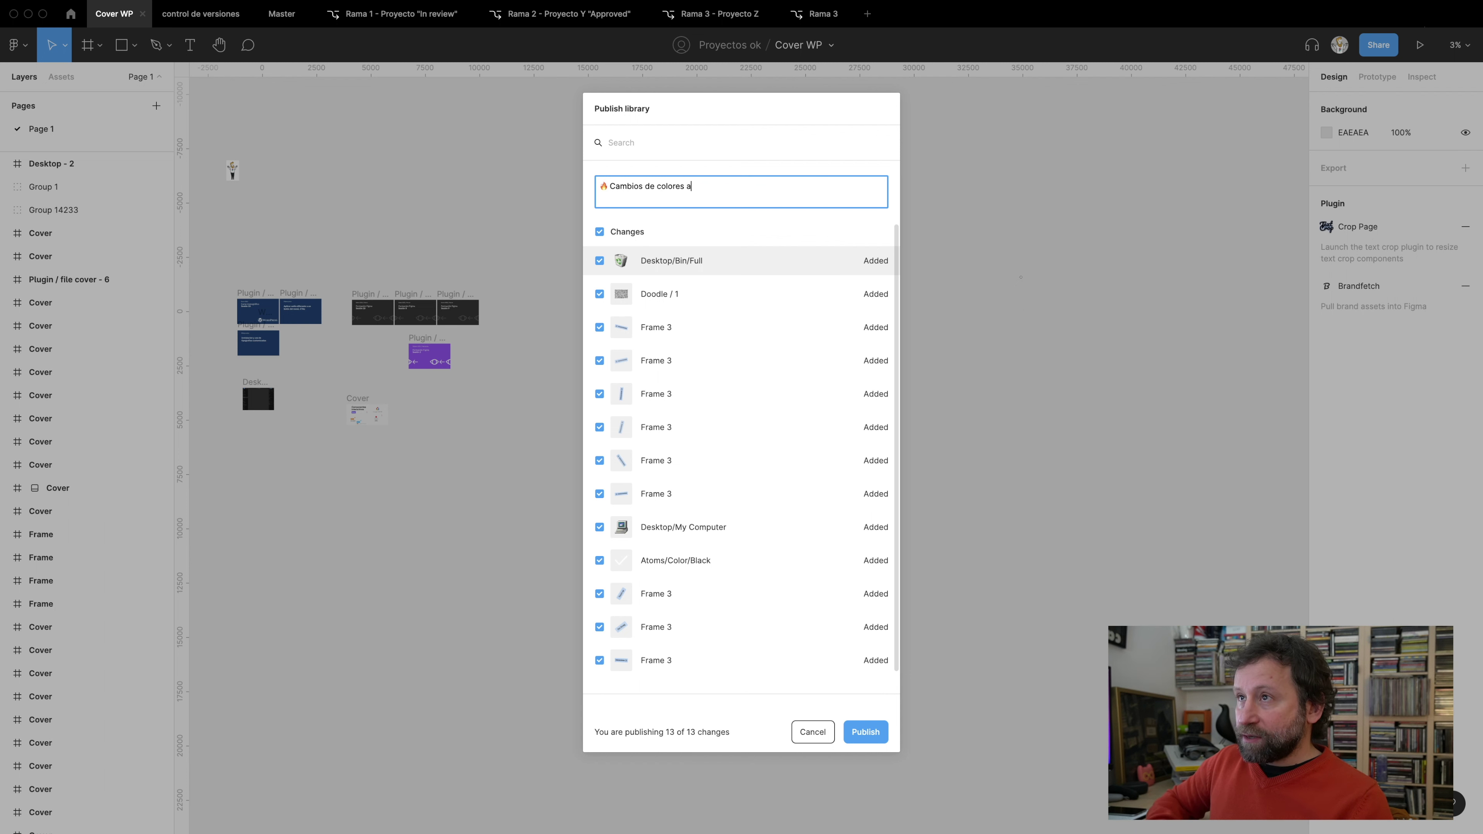
pyautogui.write(' los titua')
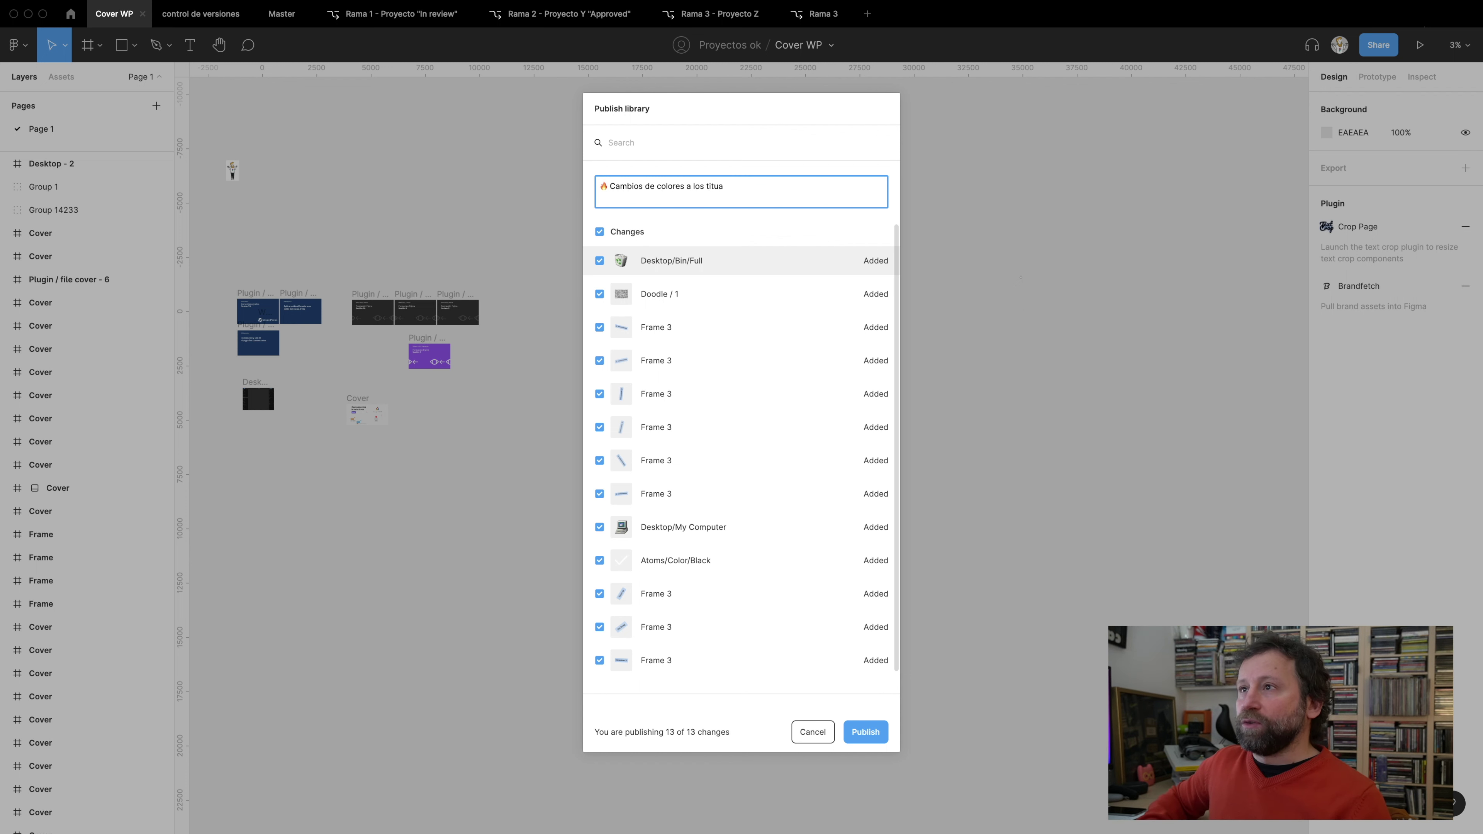
pyautogui.write('lresres')
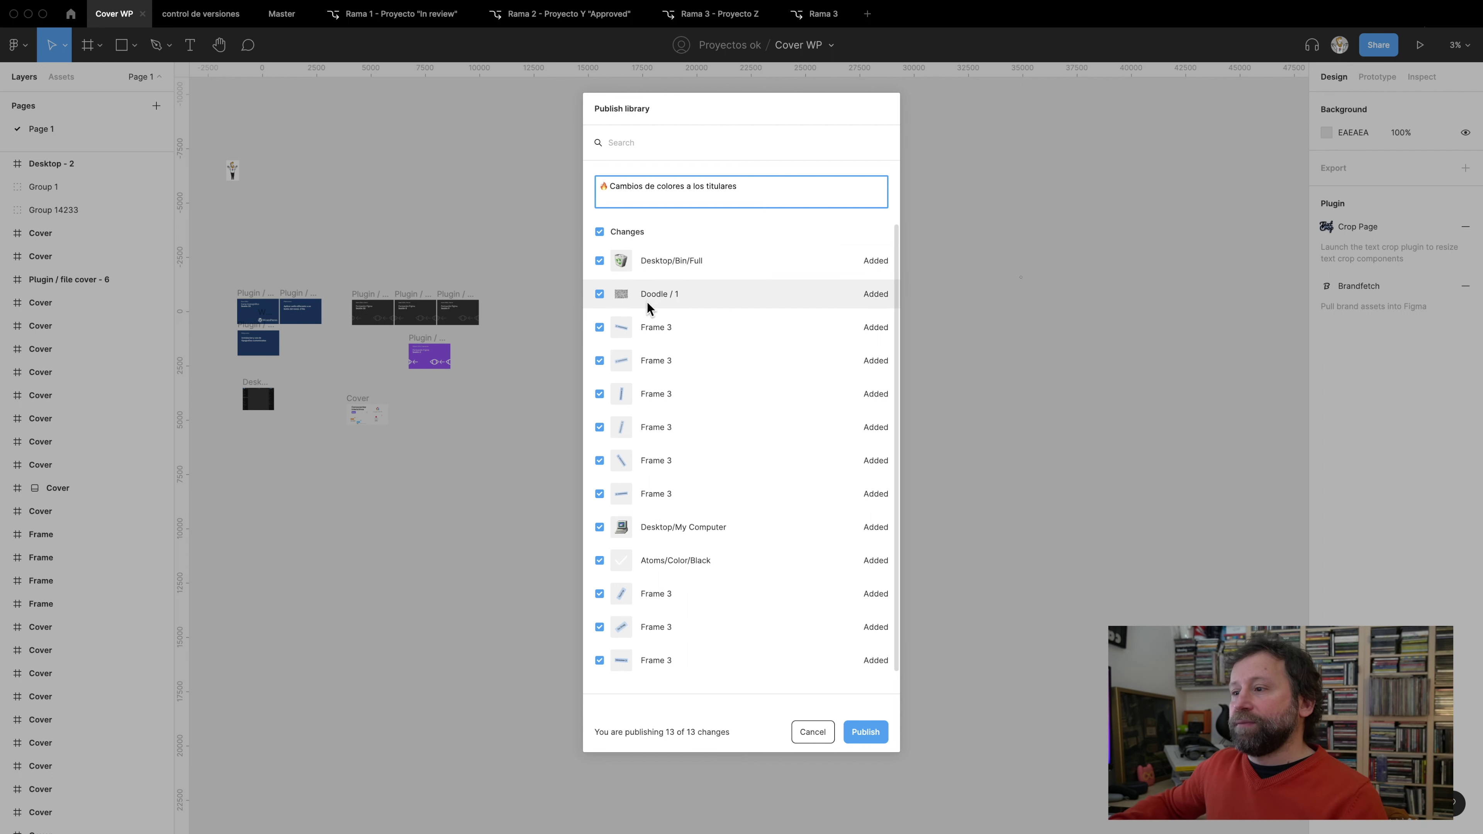
pyautogui.click(860, 730)
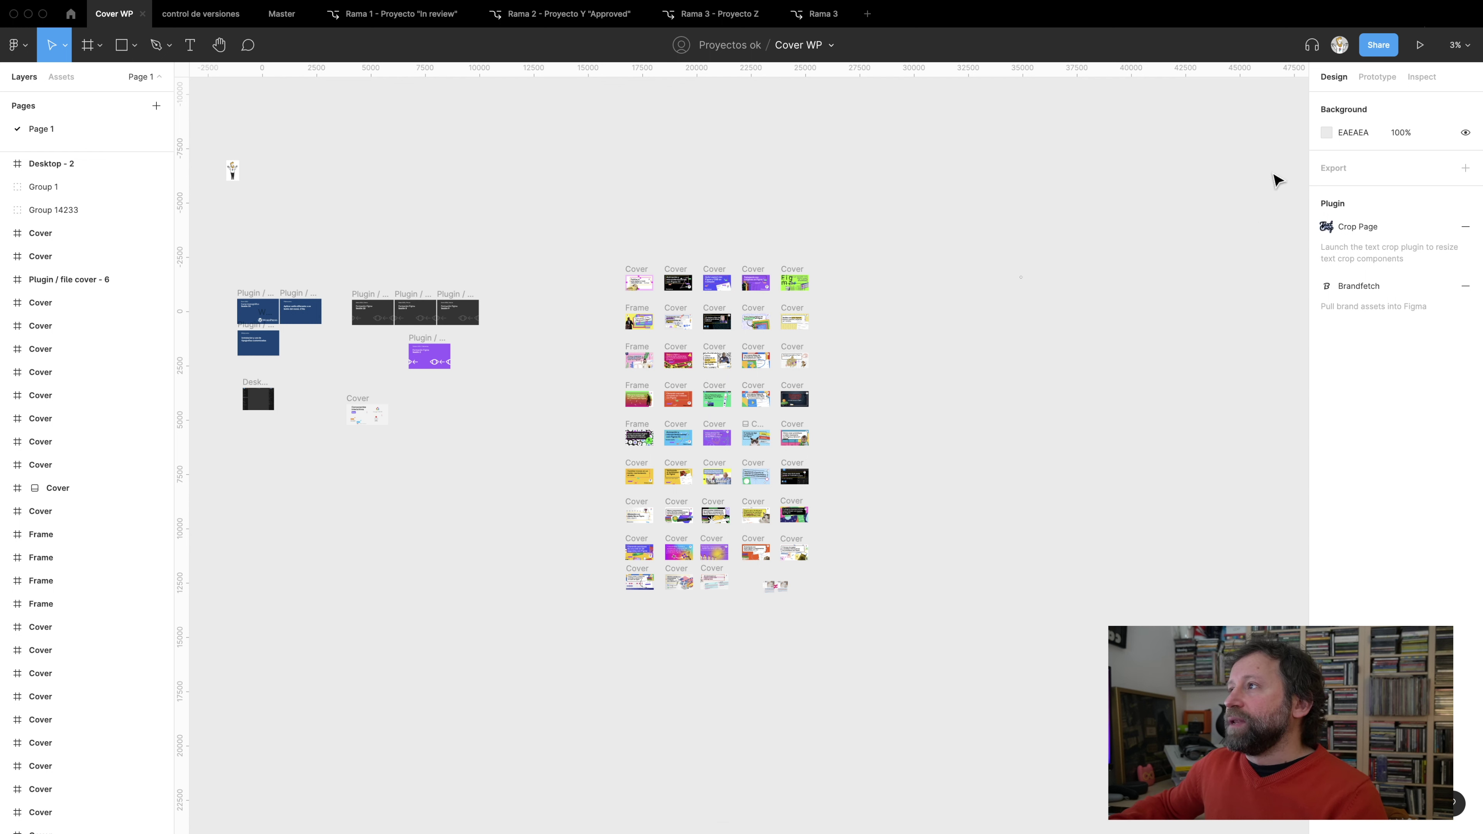
# Reopen version history and show options for the 'Copia con las cards de febrero' version
pyautogui.click(830, 46)
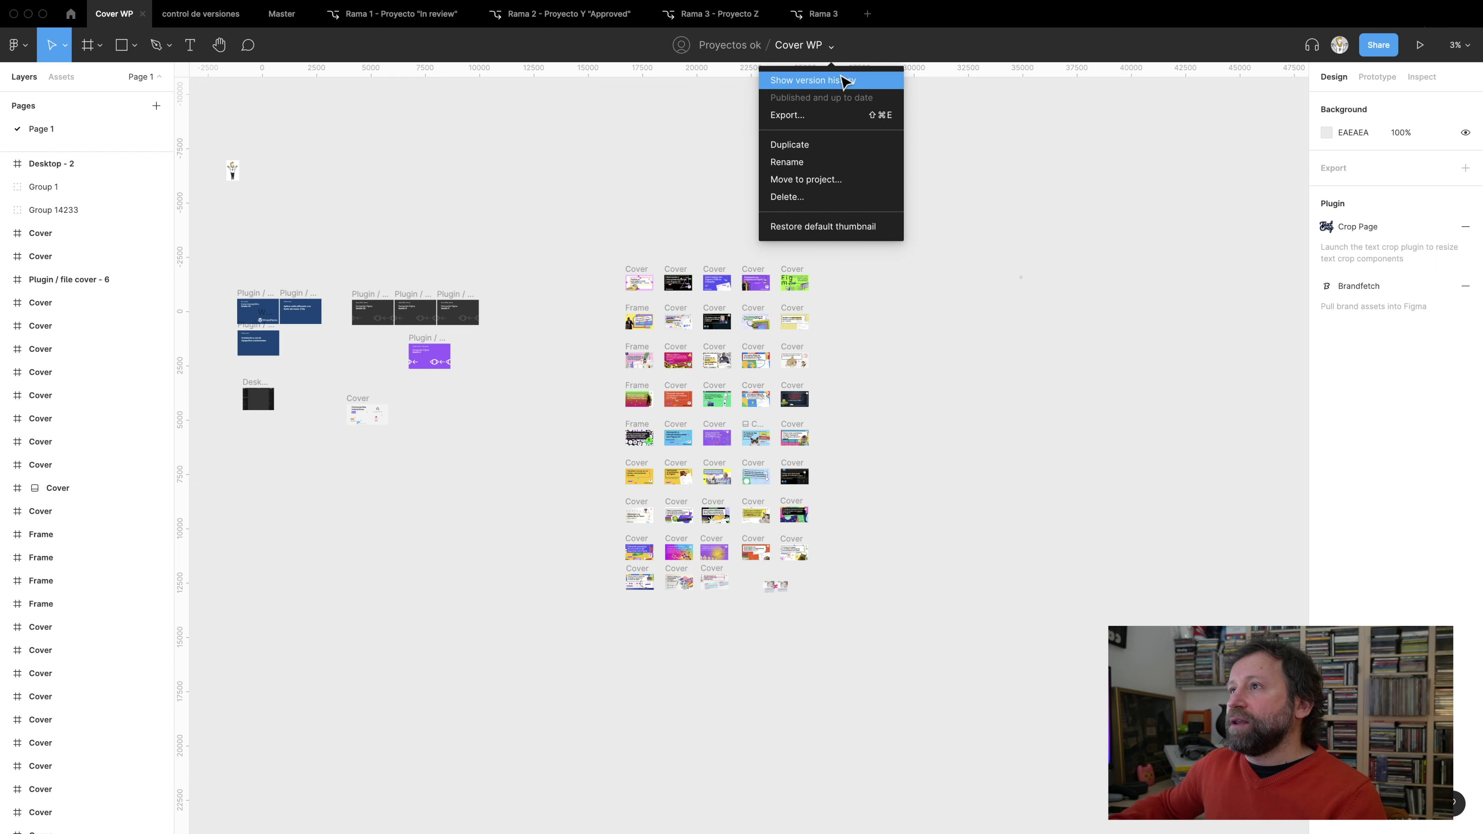
pyautogui.click(839, 75)
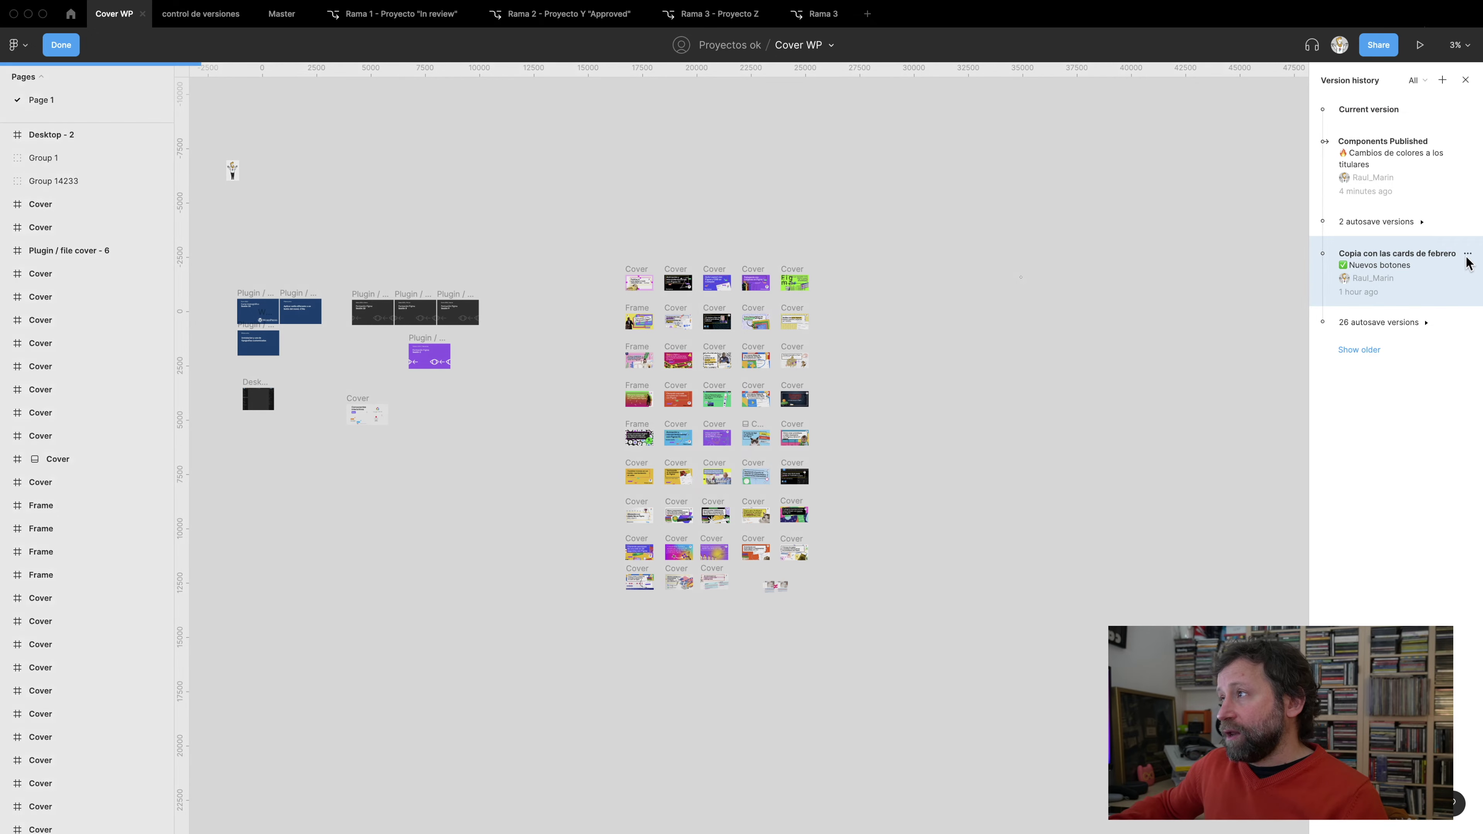
pyautogui.click(1468, 254)
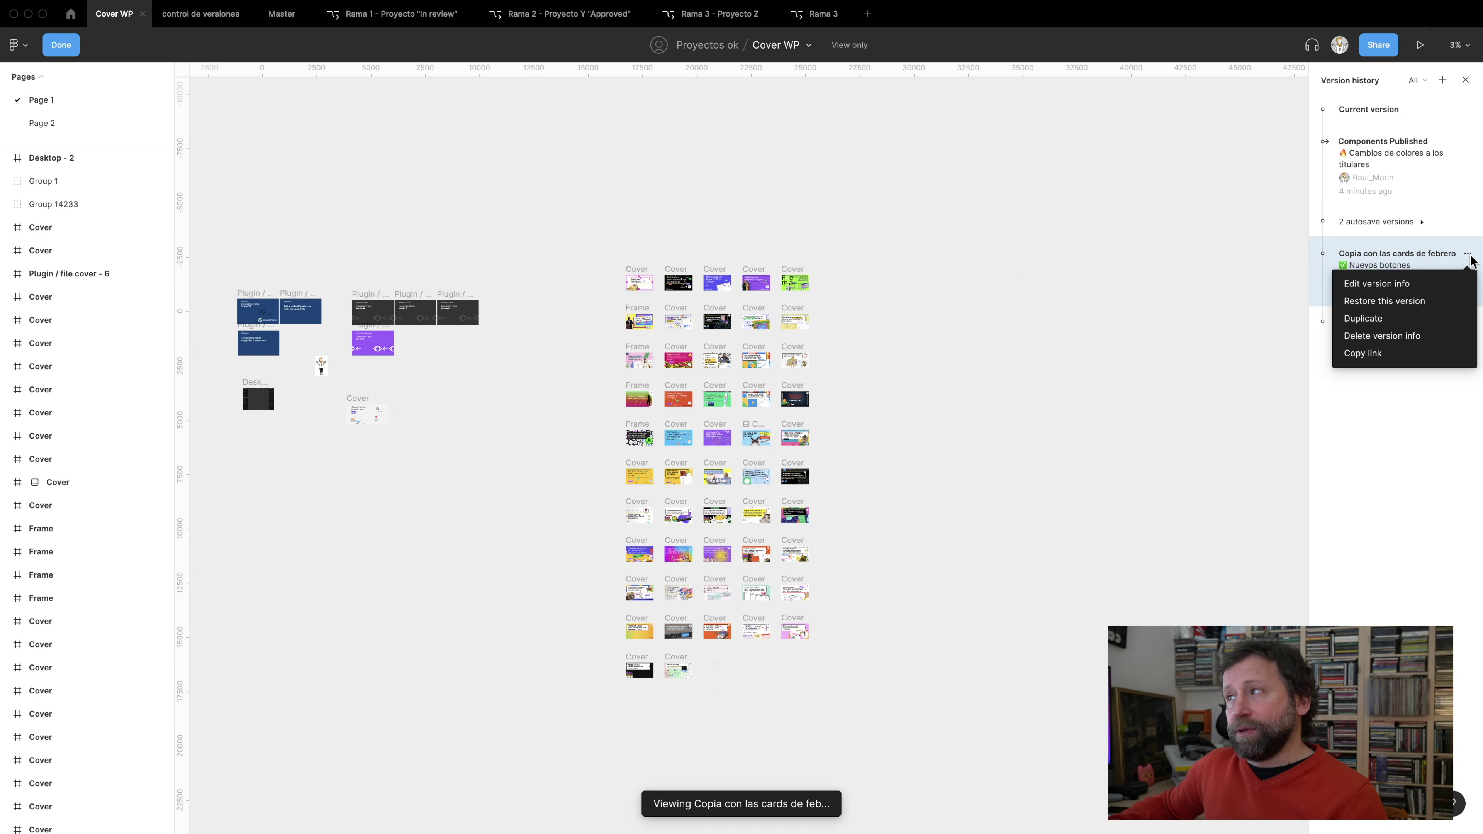
pyautogui.click(1407, 285)
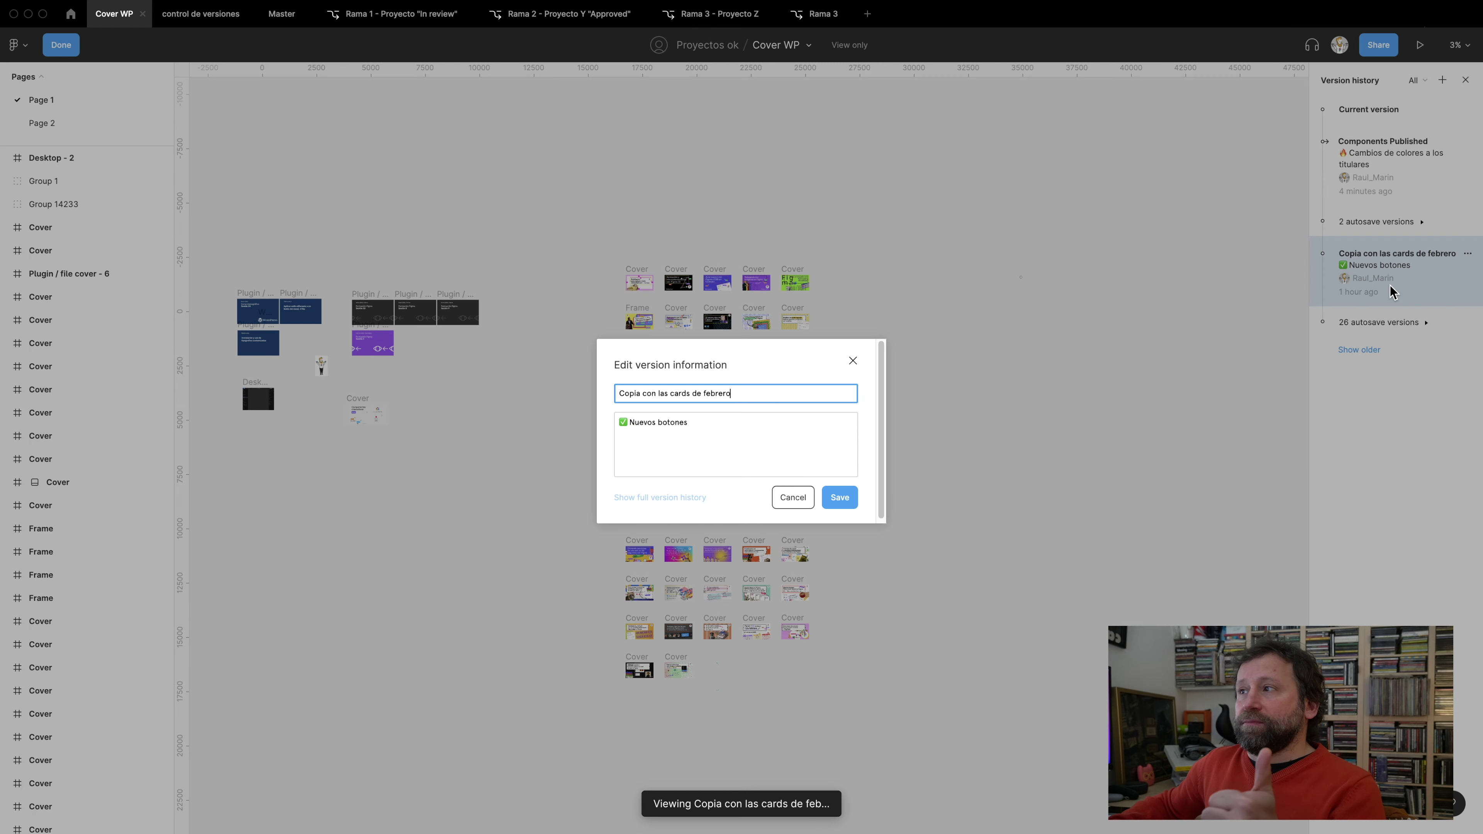
pyautogui.click(852, 362)
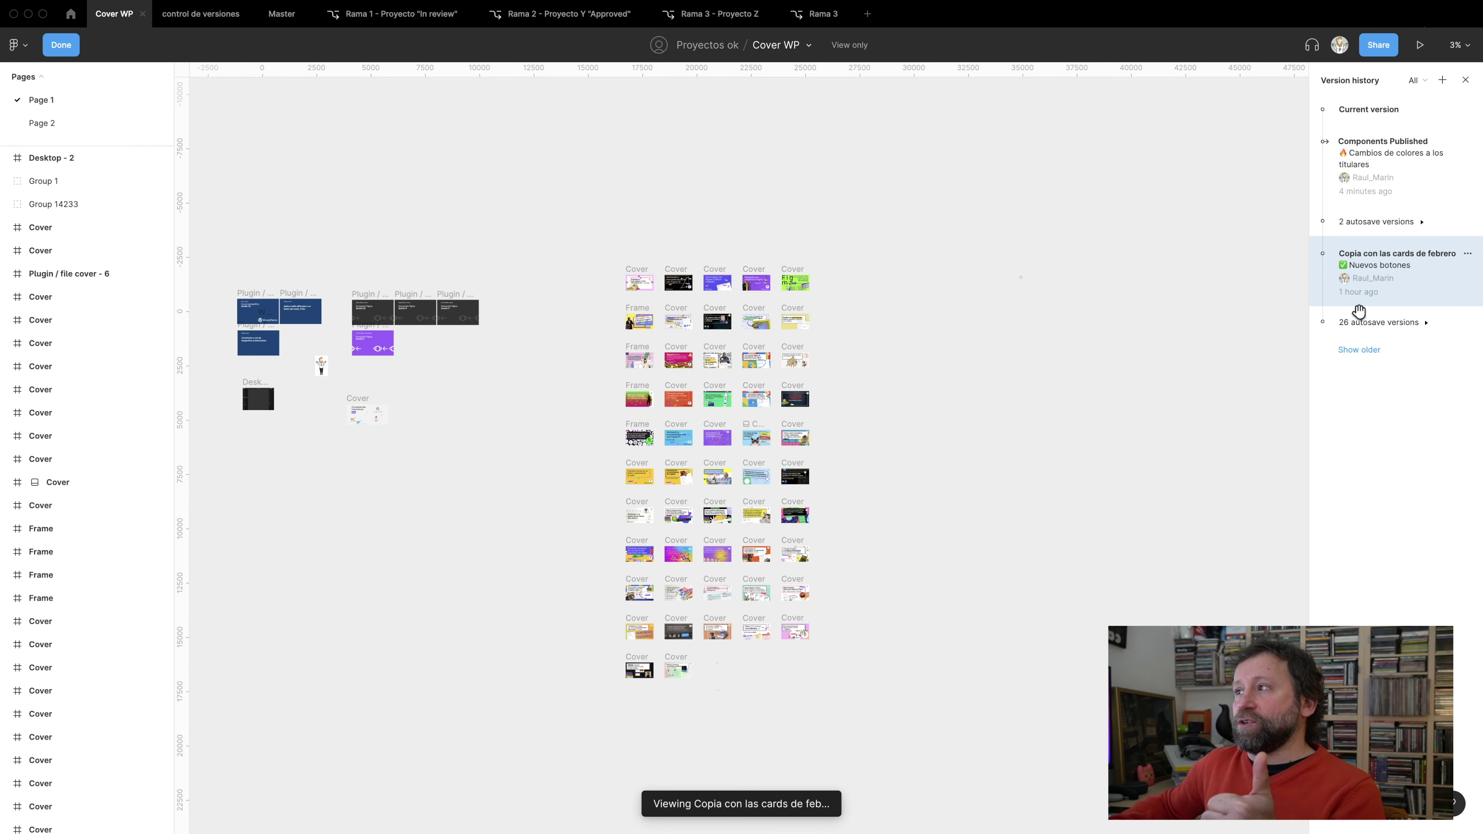
pyautogui.click(1468, 254)
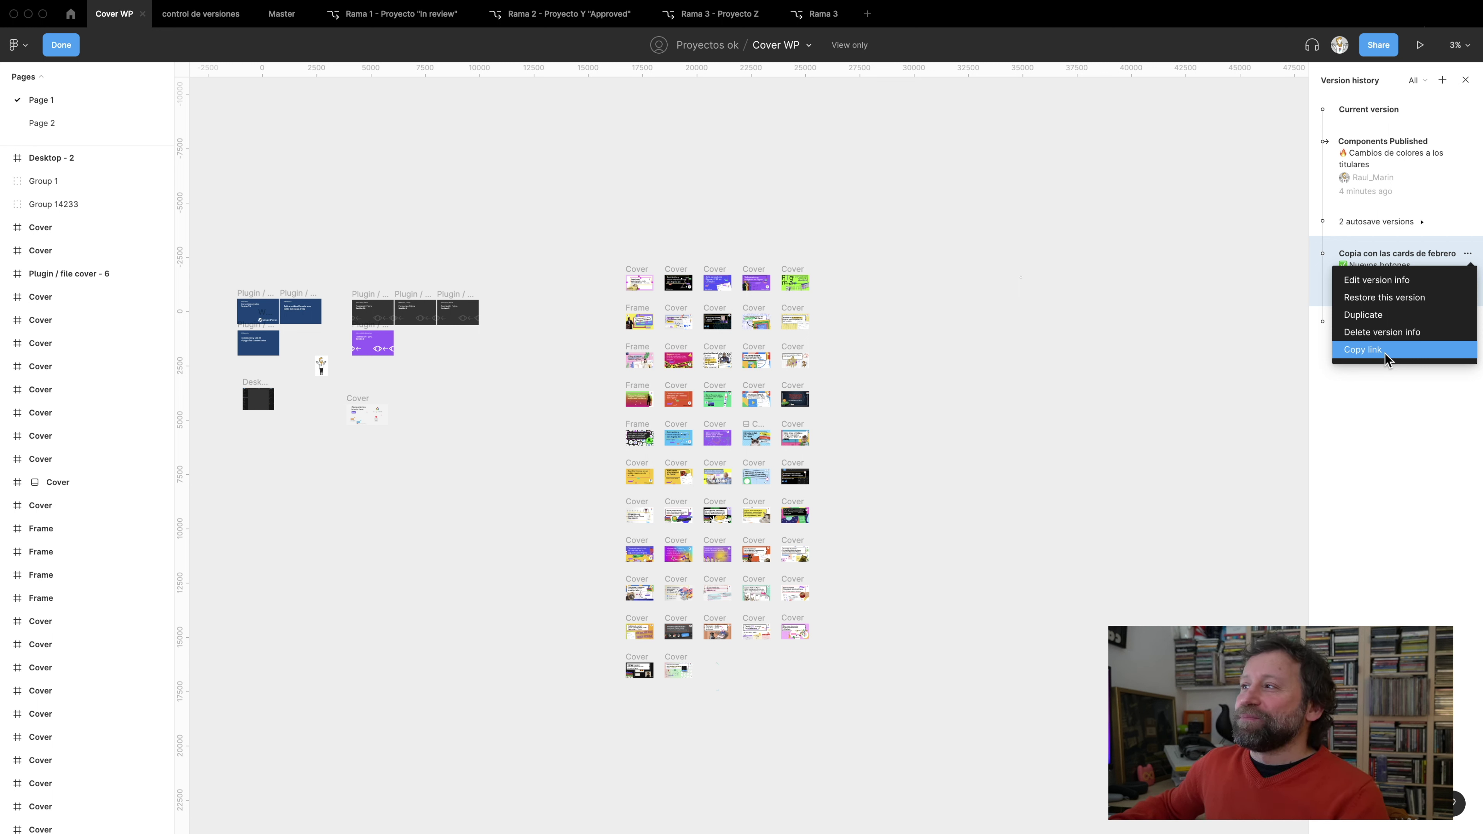
pyautogui.click(972, 291)
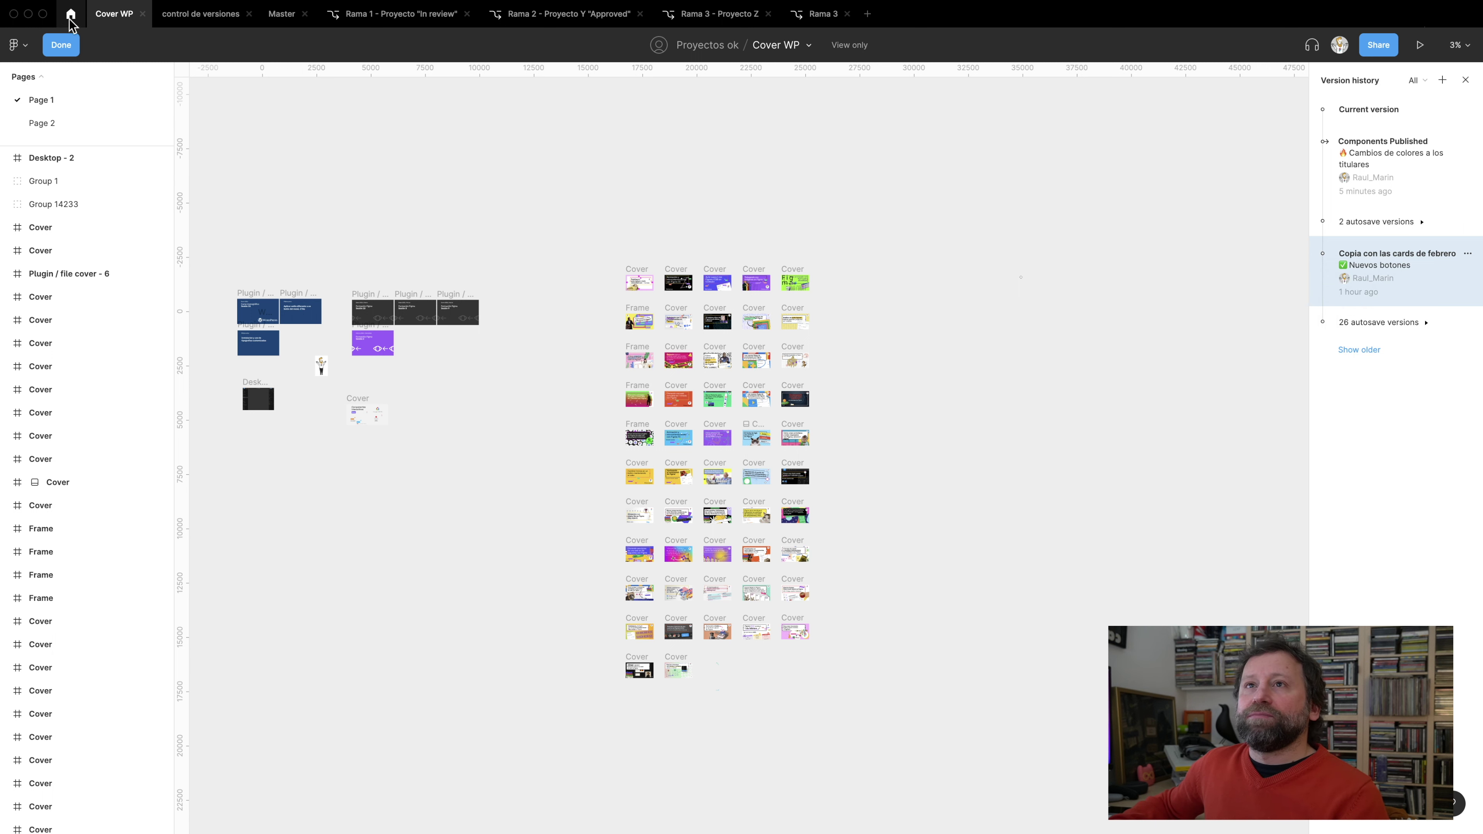
pyautogui.click(168, 20)
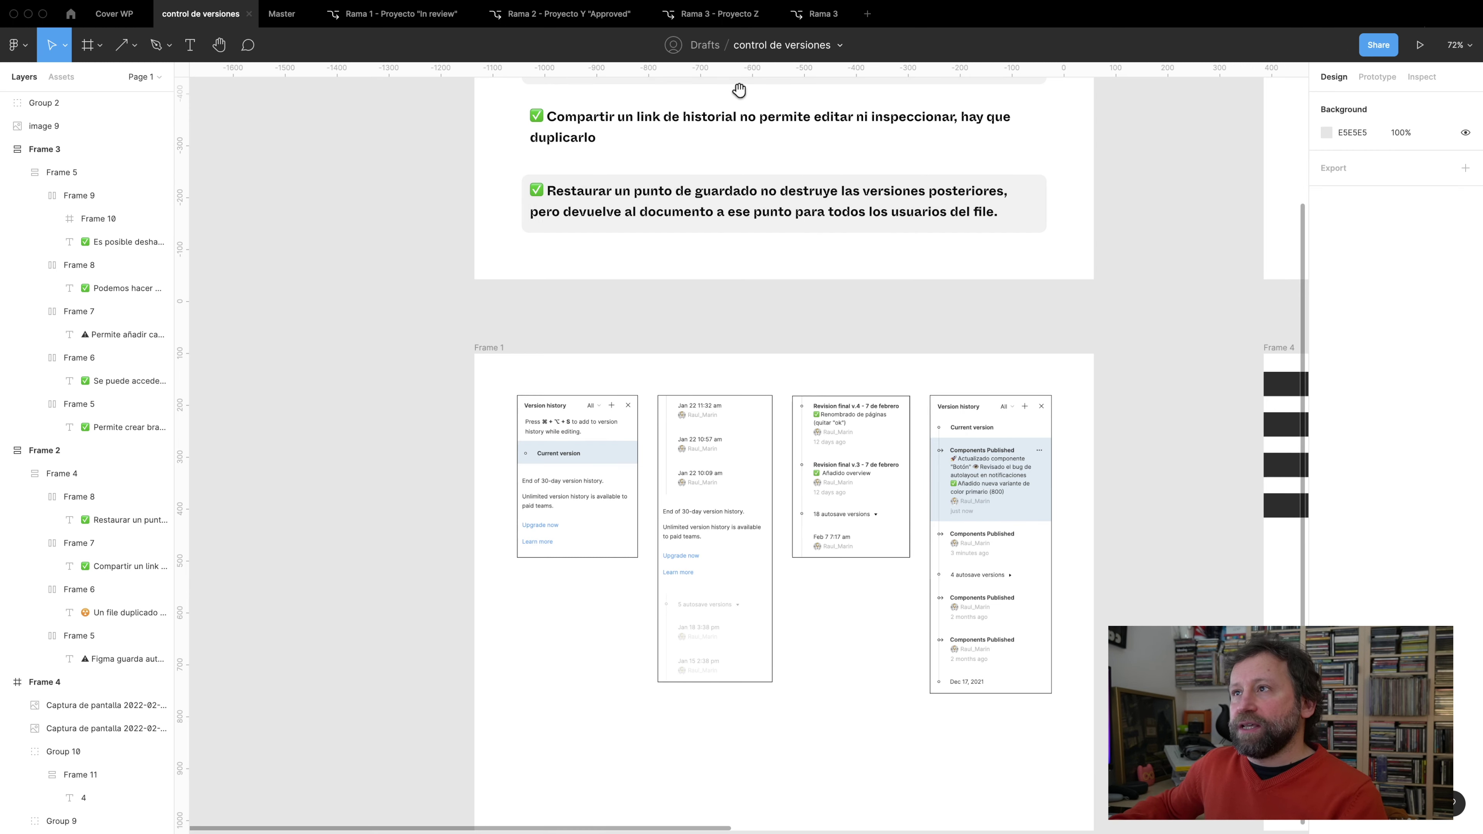
# Scroll the control de versiones canvas to the 'Control de versiones ORG' summary frame
pyautogui.scroll(5, 784, 152)
pyautogui.scroll(-4, 731, 490)
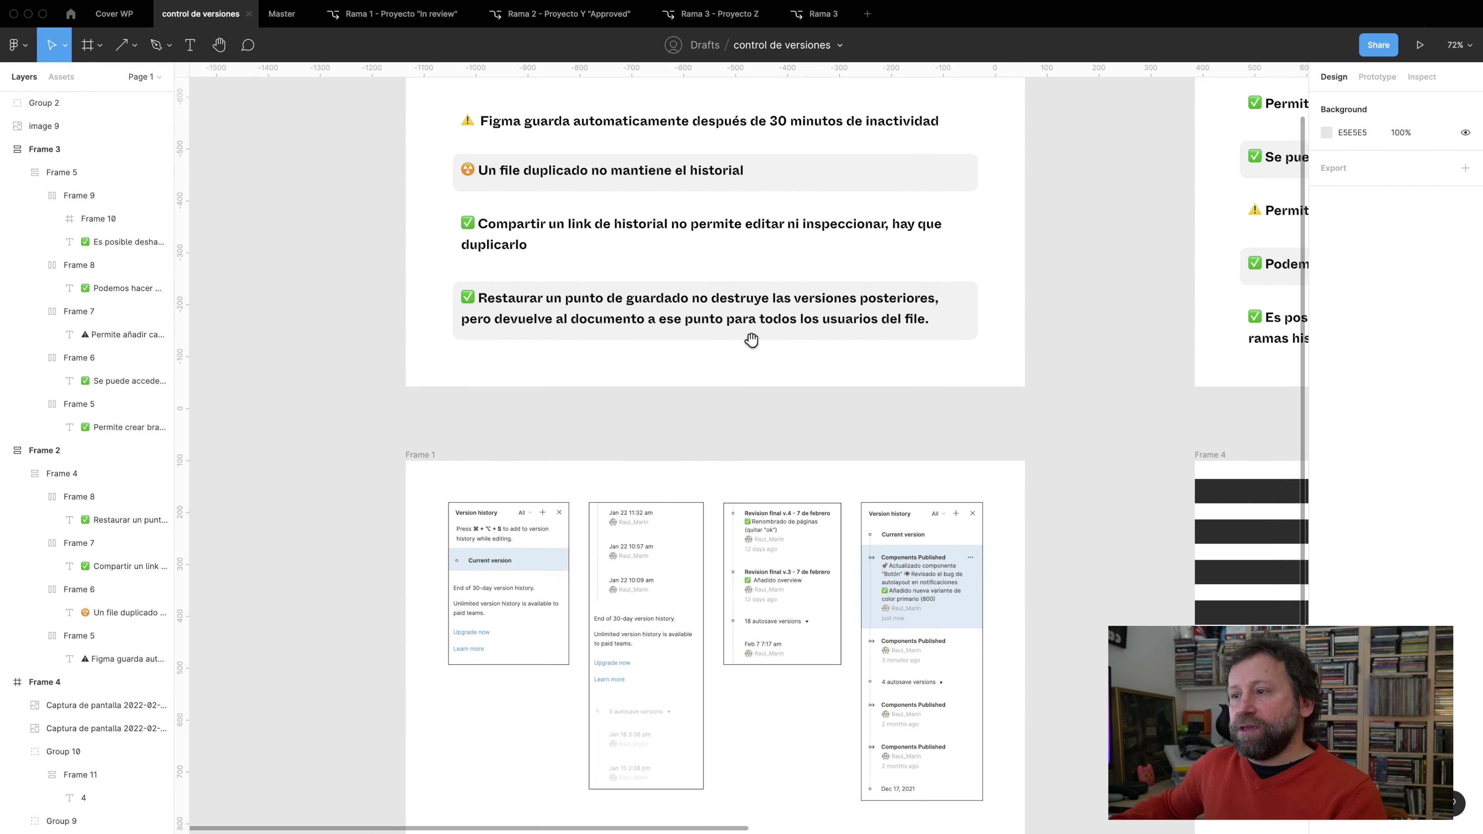
pyautogui.scroll(-3, 828, 454)
pyautogui.scroll(5, 827, 454)
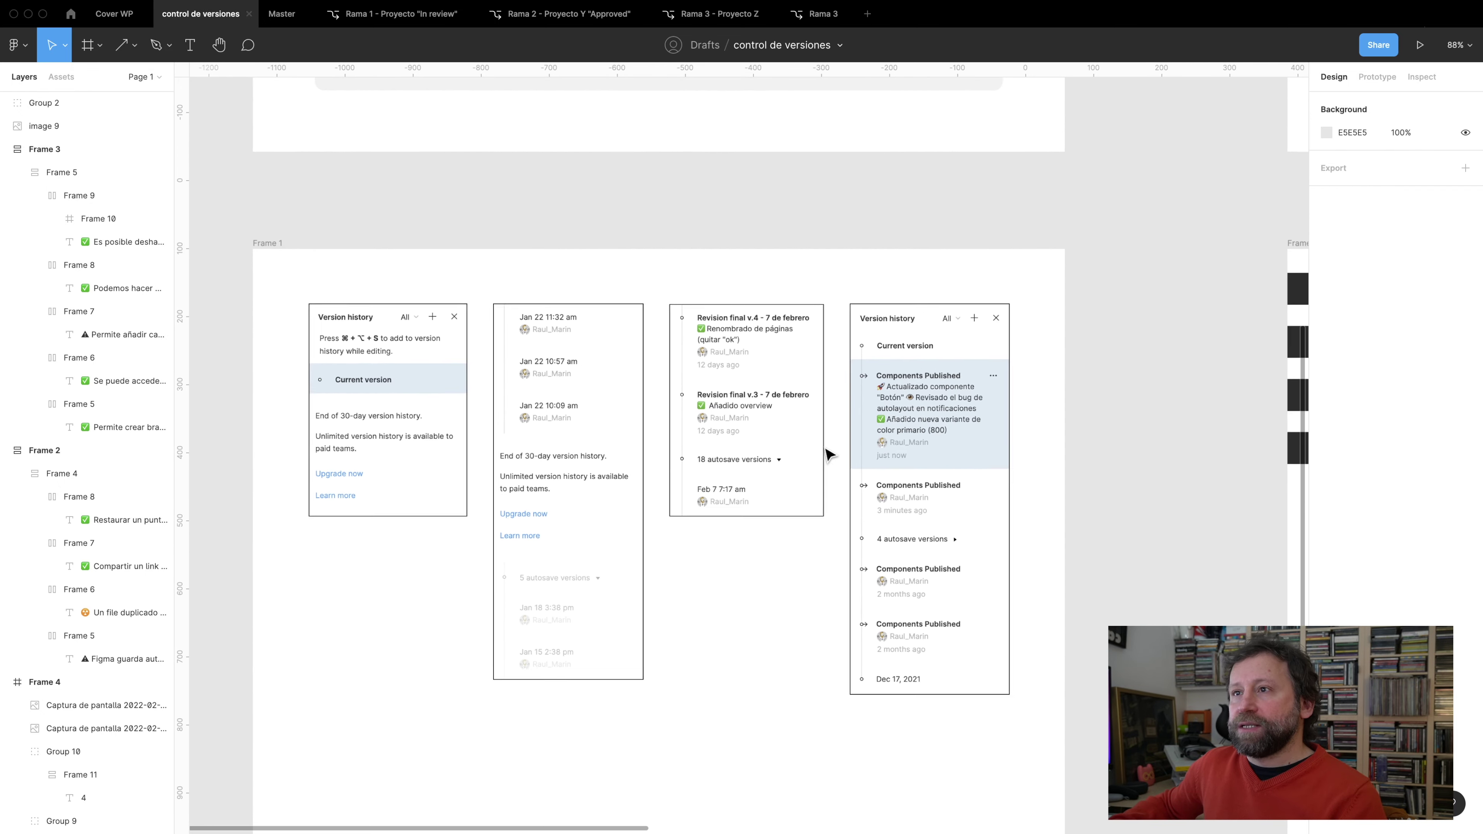
pyautogui.scroll(-5, 829, 454)
pyautogui.scroll(-5, 847, 438)
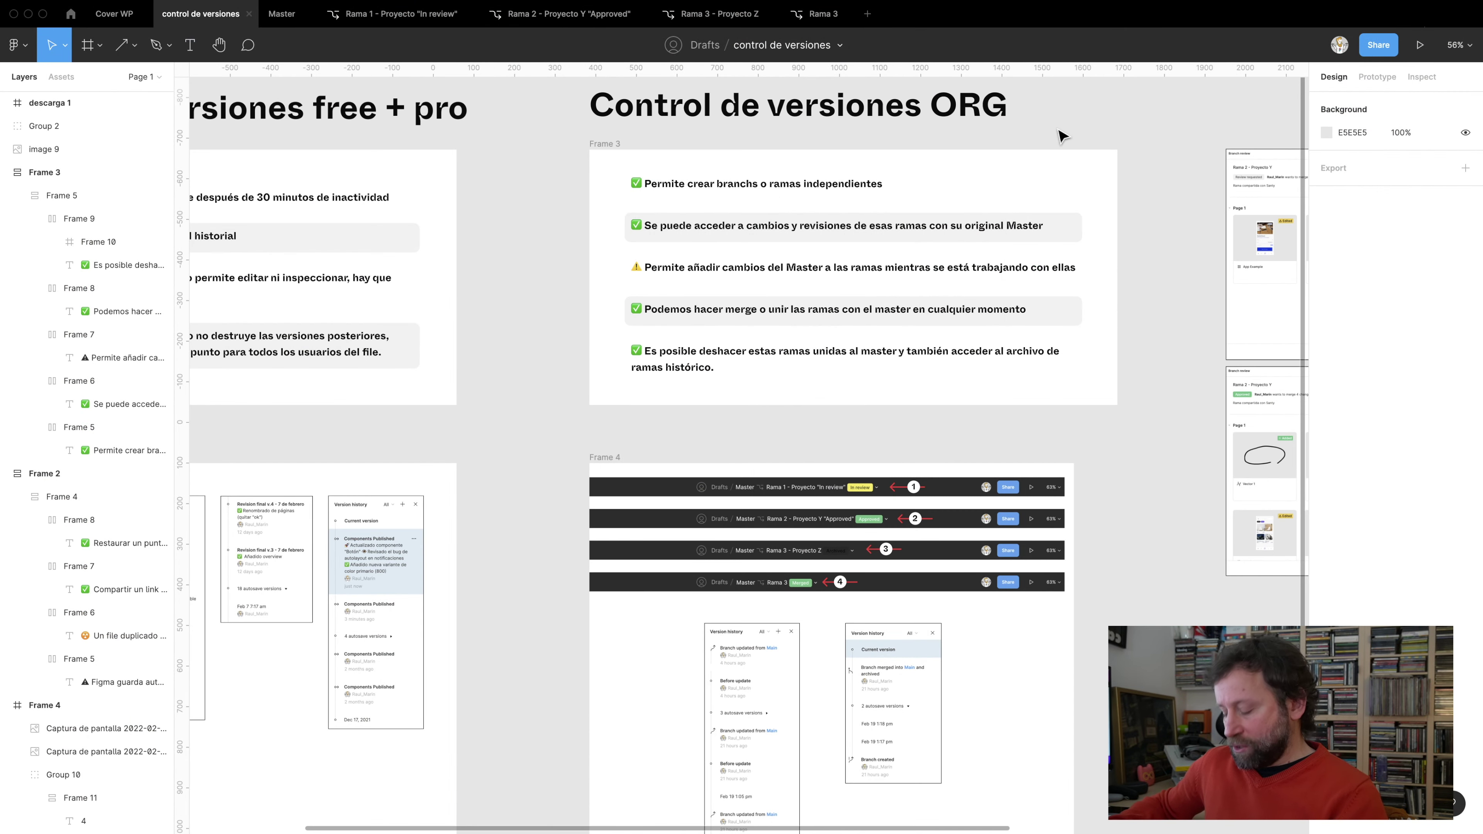
pyautogui.hscroll(5, 935, 164)
pyautogui.click(694, 221)
pyautogui.scroll(3, 695, 221)
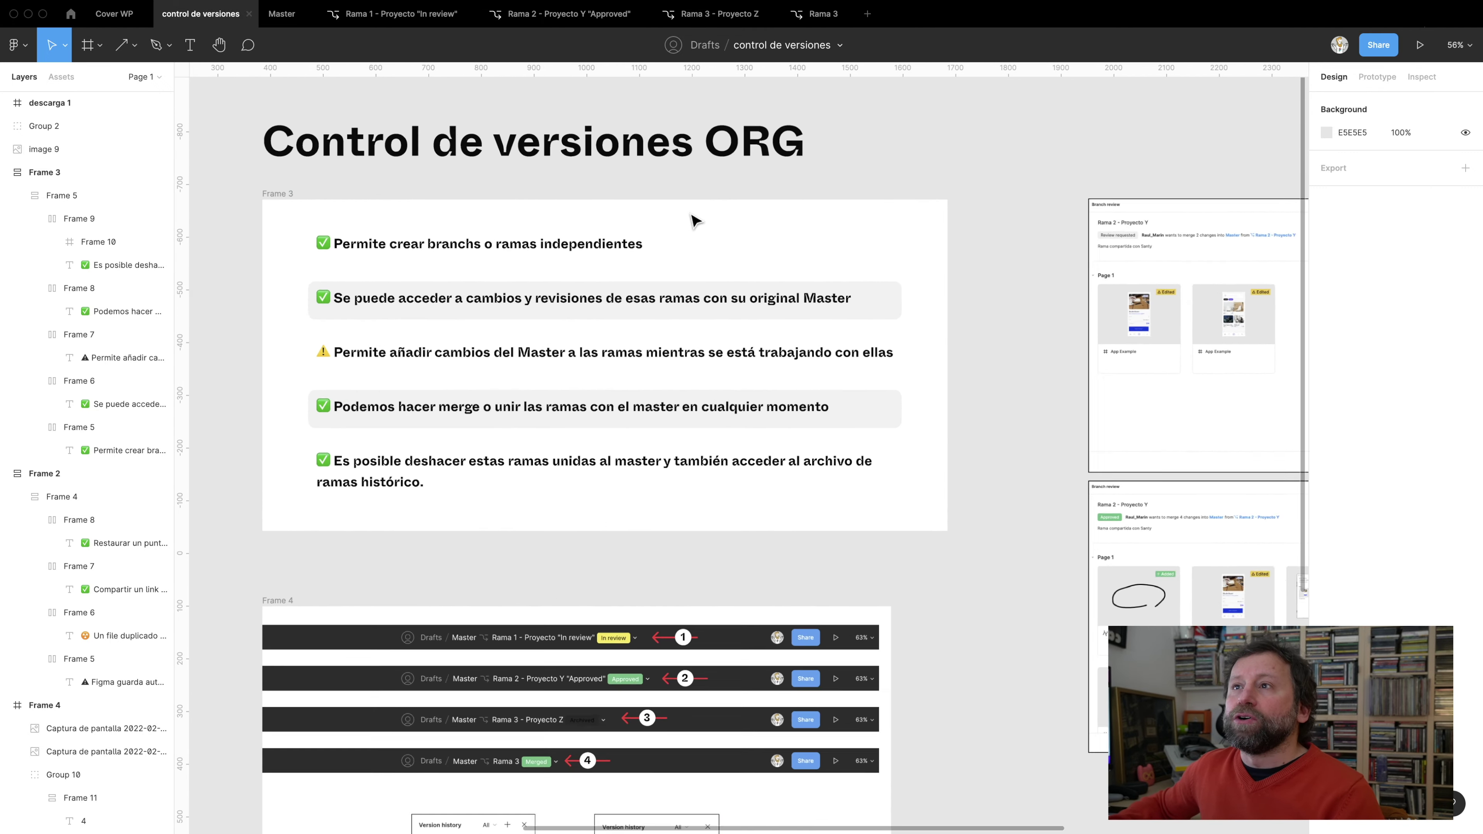
pyautogui.scroll(2, 695, 221)
pyautogui.moveTo(943, 123); pyautogui.dragTo(1006, 125)
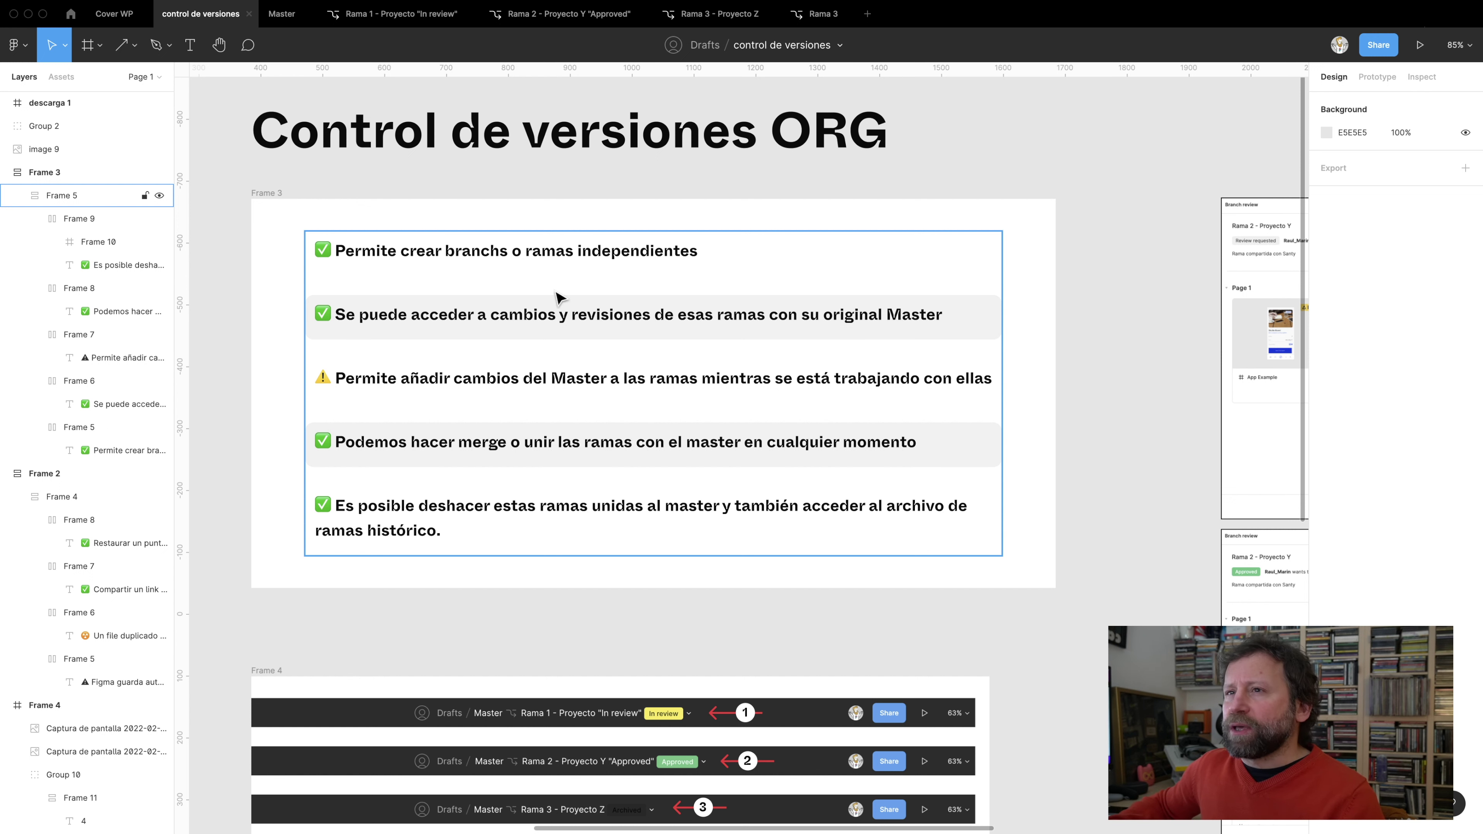
pyautogui.scroll(2, 489, 342)
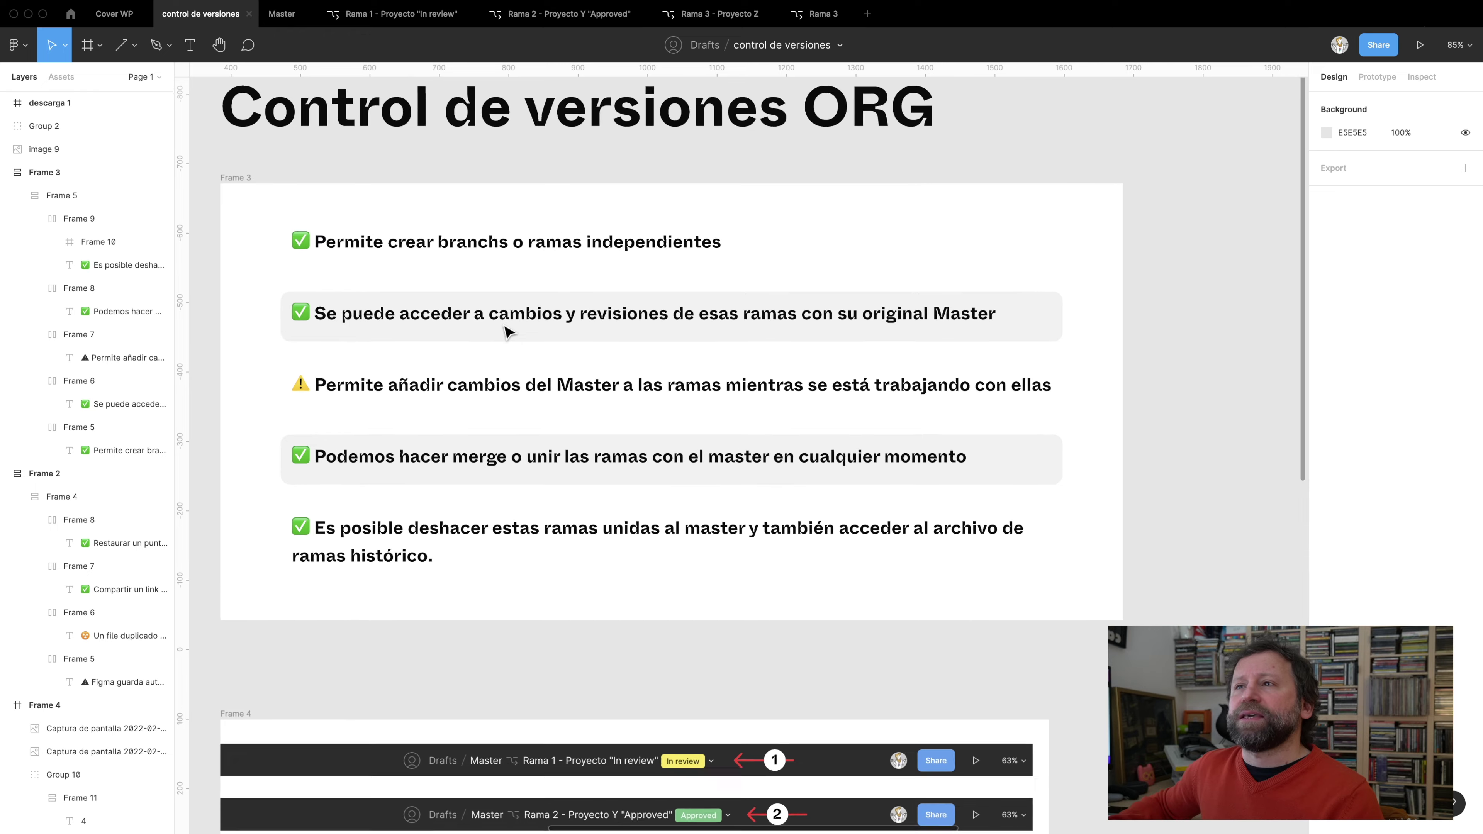
pyautogui.scroll(2, 500, 336)
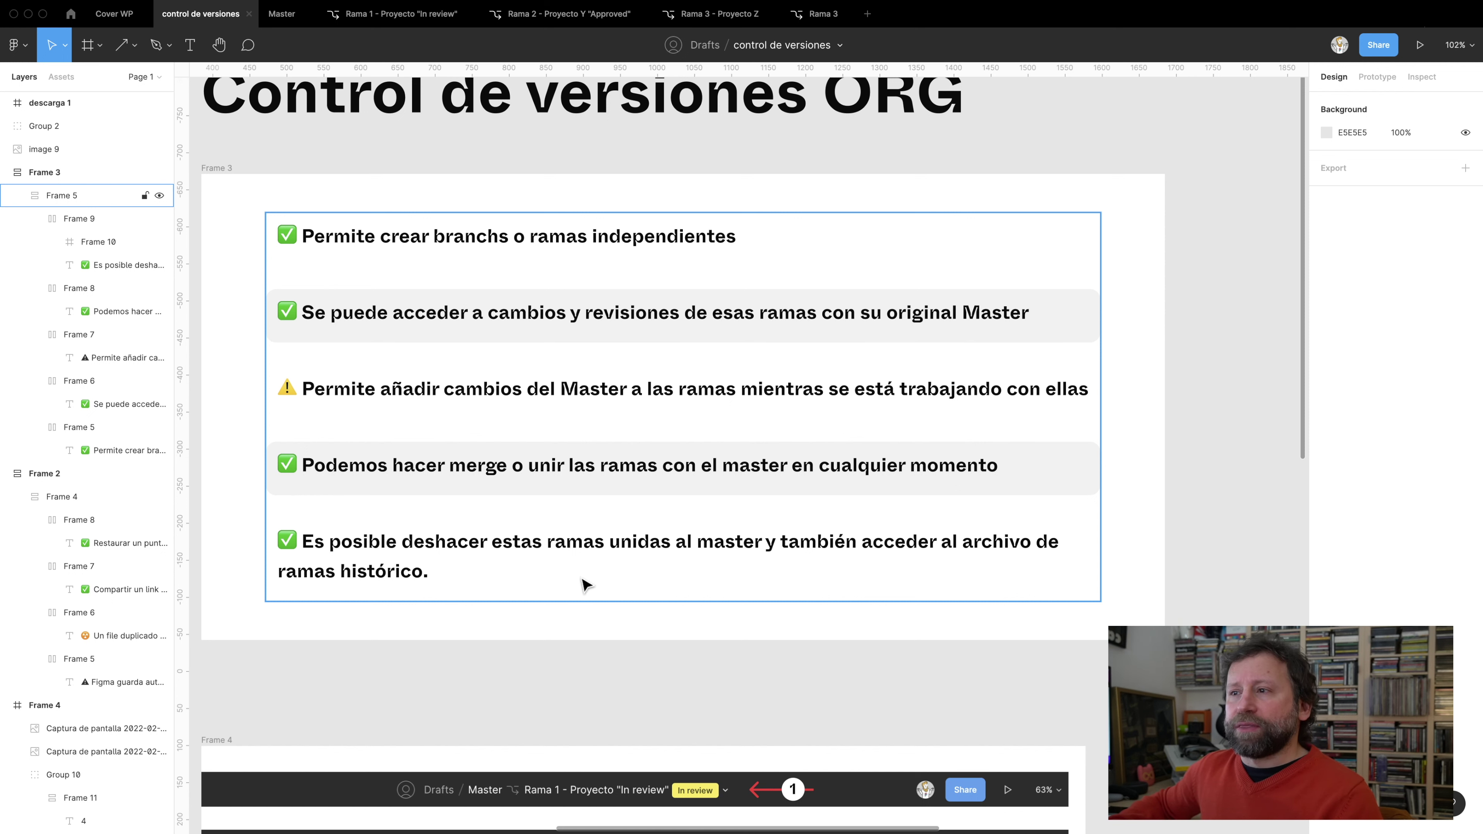
pyautogui.scroll(-2, 585, 500)
pyautogui.scroll(-2, 585, 498)
pyautogui.scroll(-3, 586, 498)
pyautogui.scroll(-5, 592, 596)
pyautogui.scroll(-2, 607, 467)
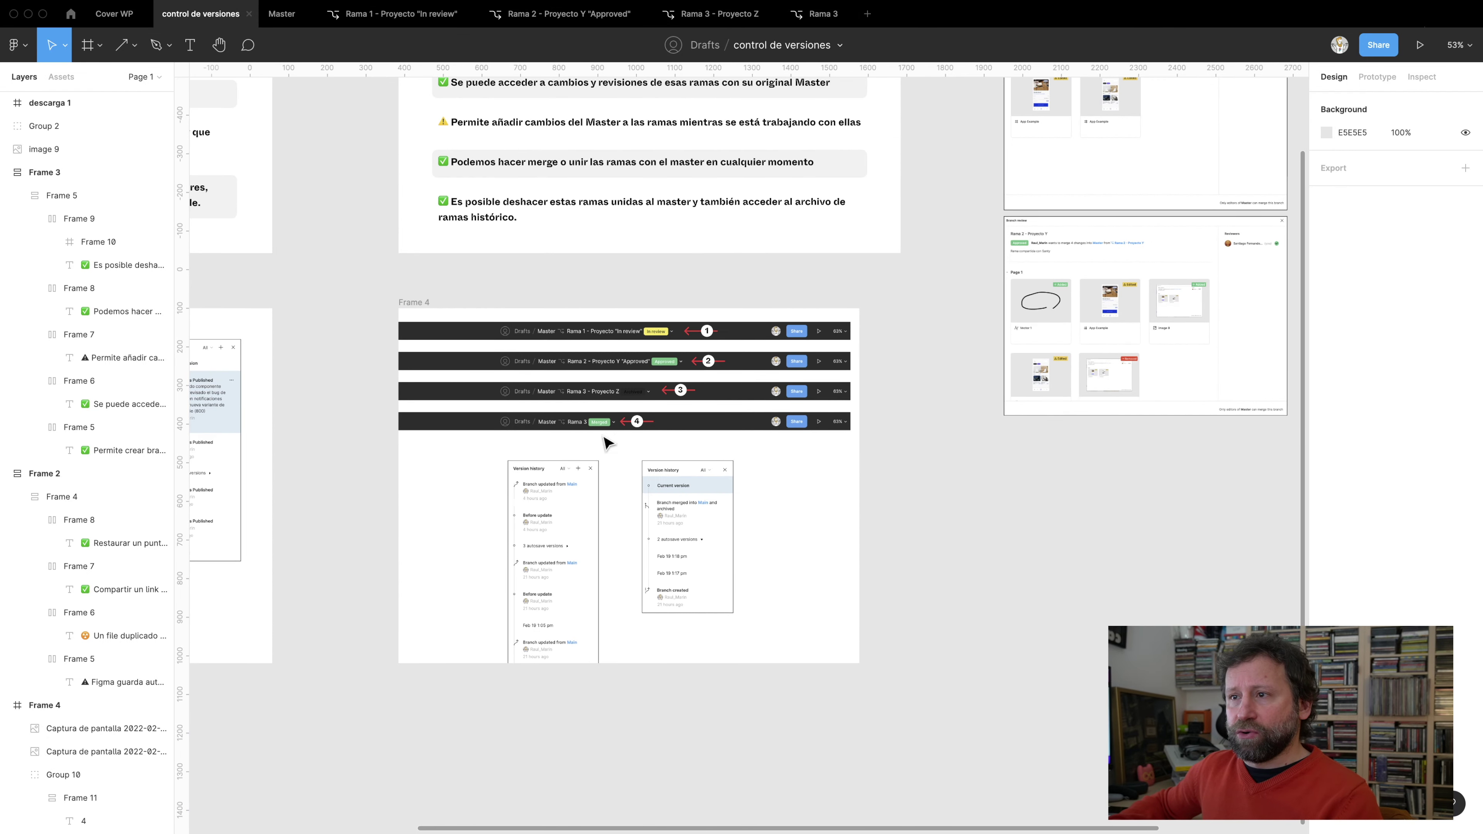
pyautogui.scroll(3, 570, 480)
pyautogui.scroll(2, 569, 480)
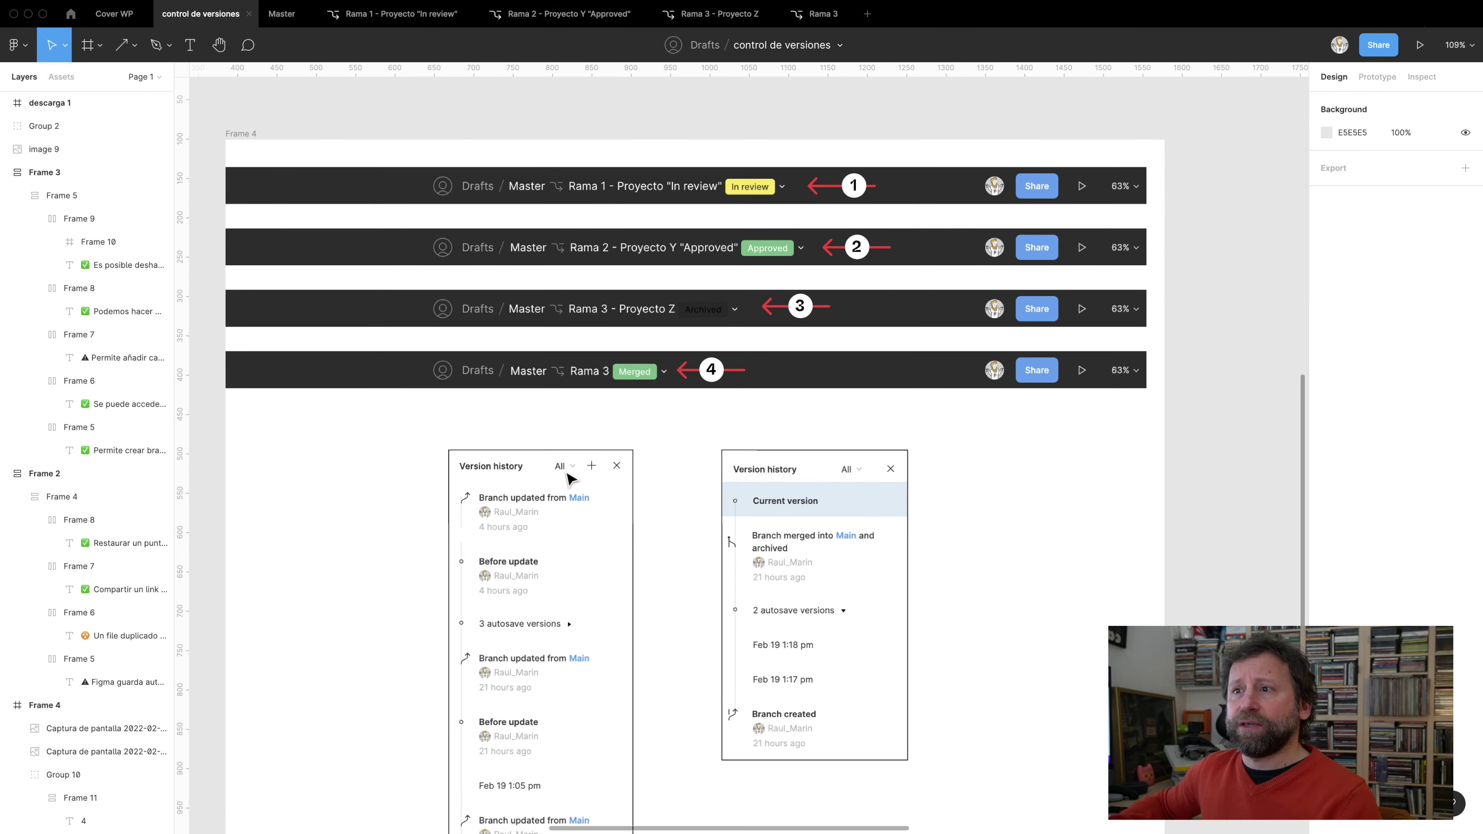
pyautogui.moveTo(549, 423); pyautogui.dragTo(583, 385)
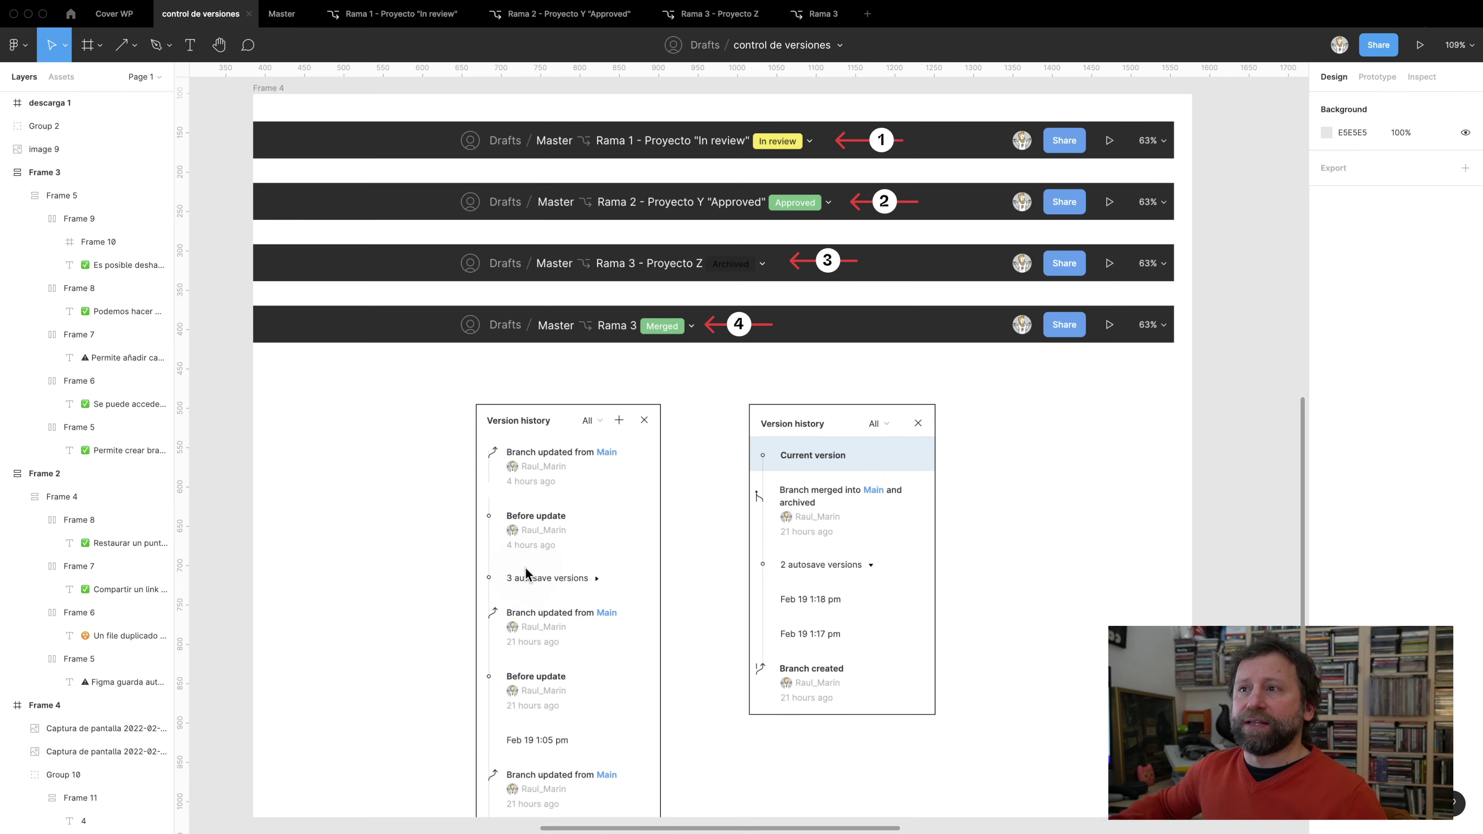
pyautogui.click(851, 549)
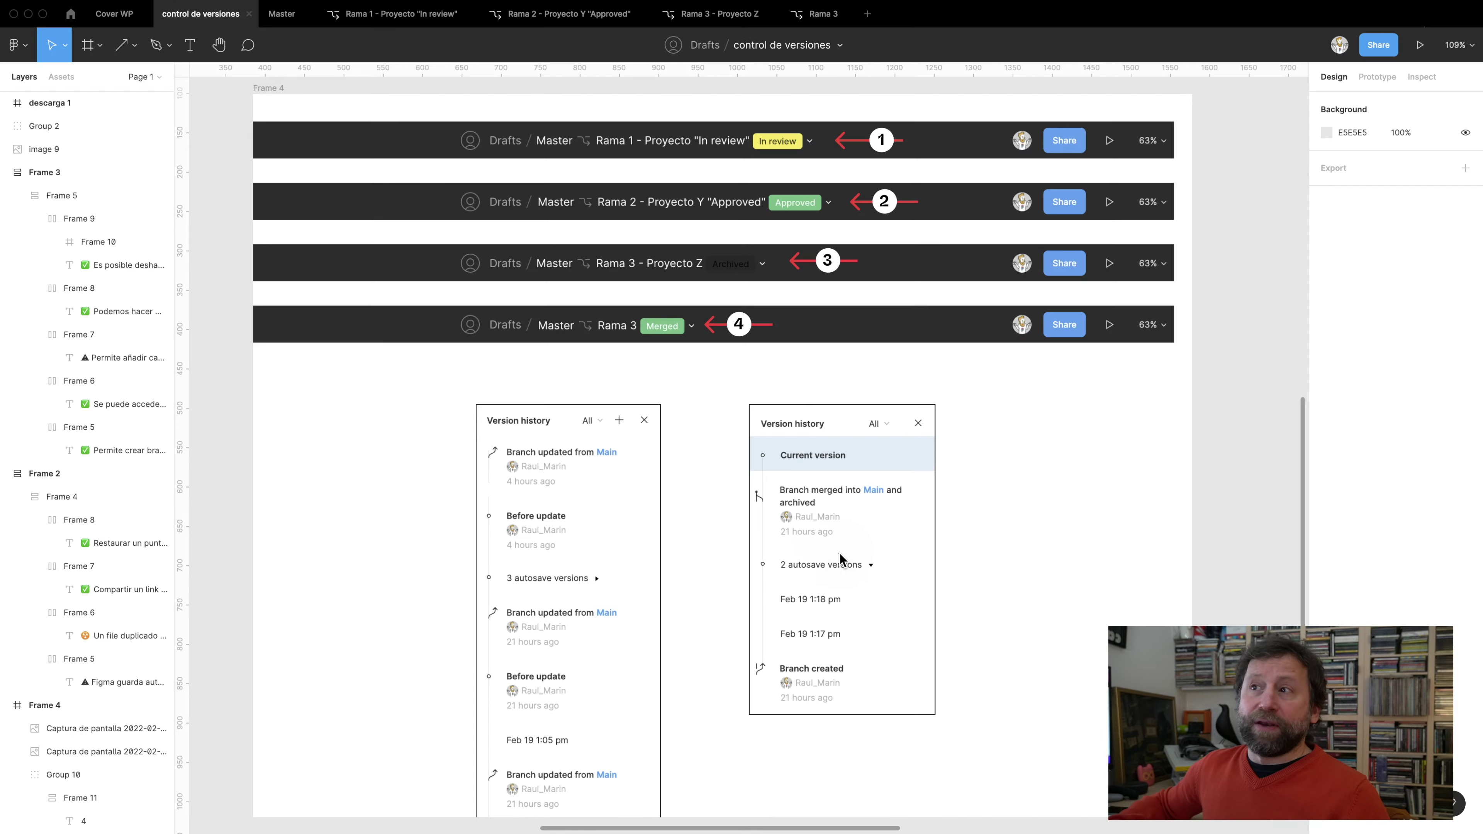
pyautogui.scroll(2, 728, 409)
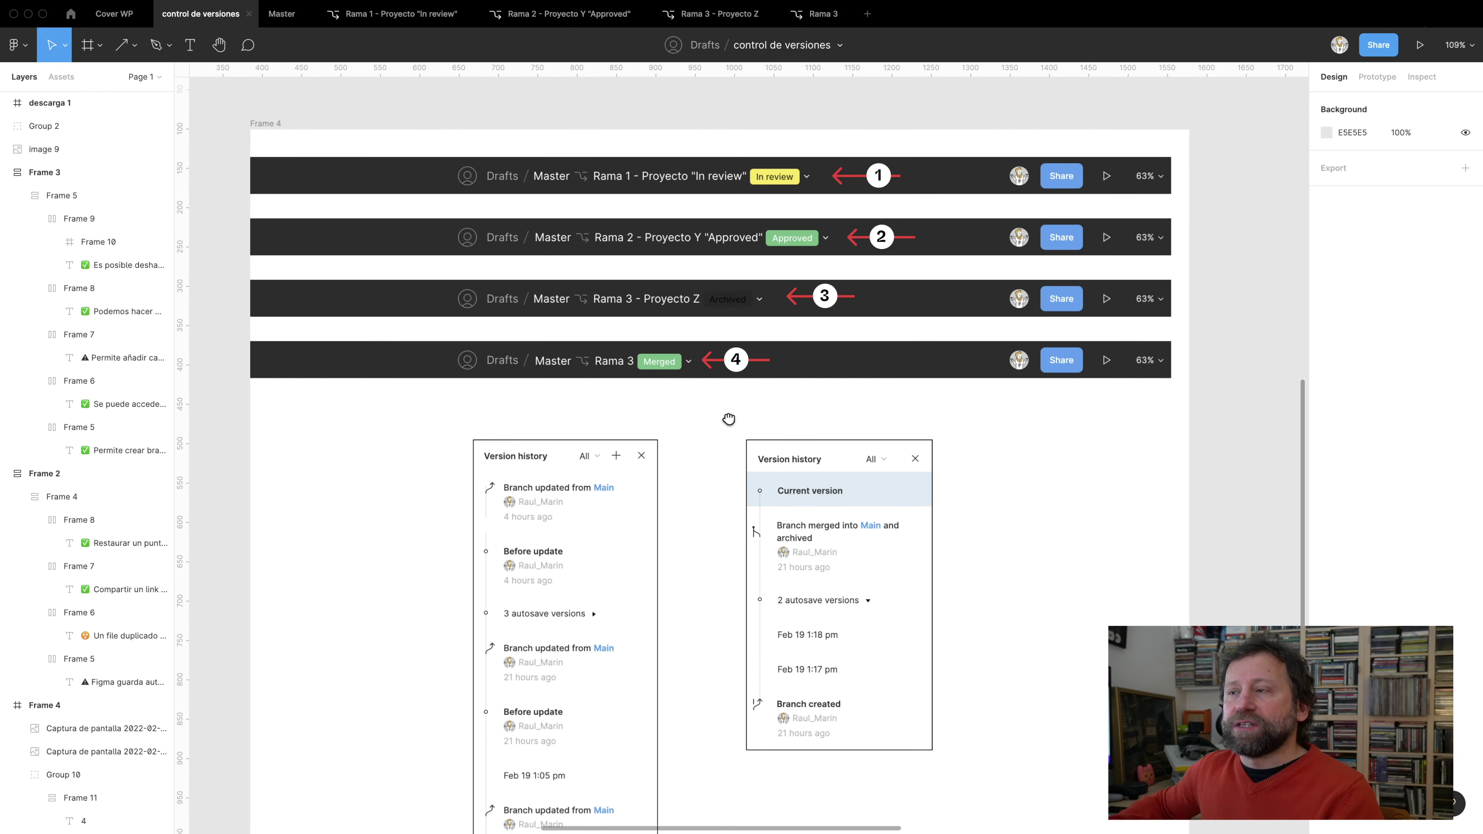
pyautogui.scroll(2, 826, 160)
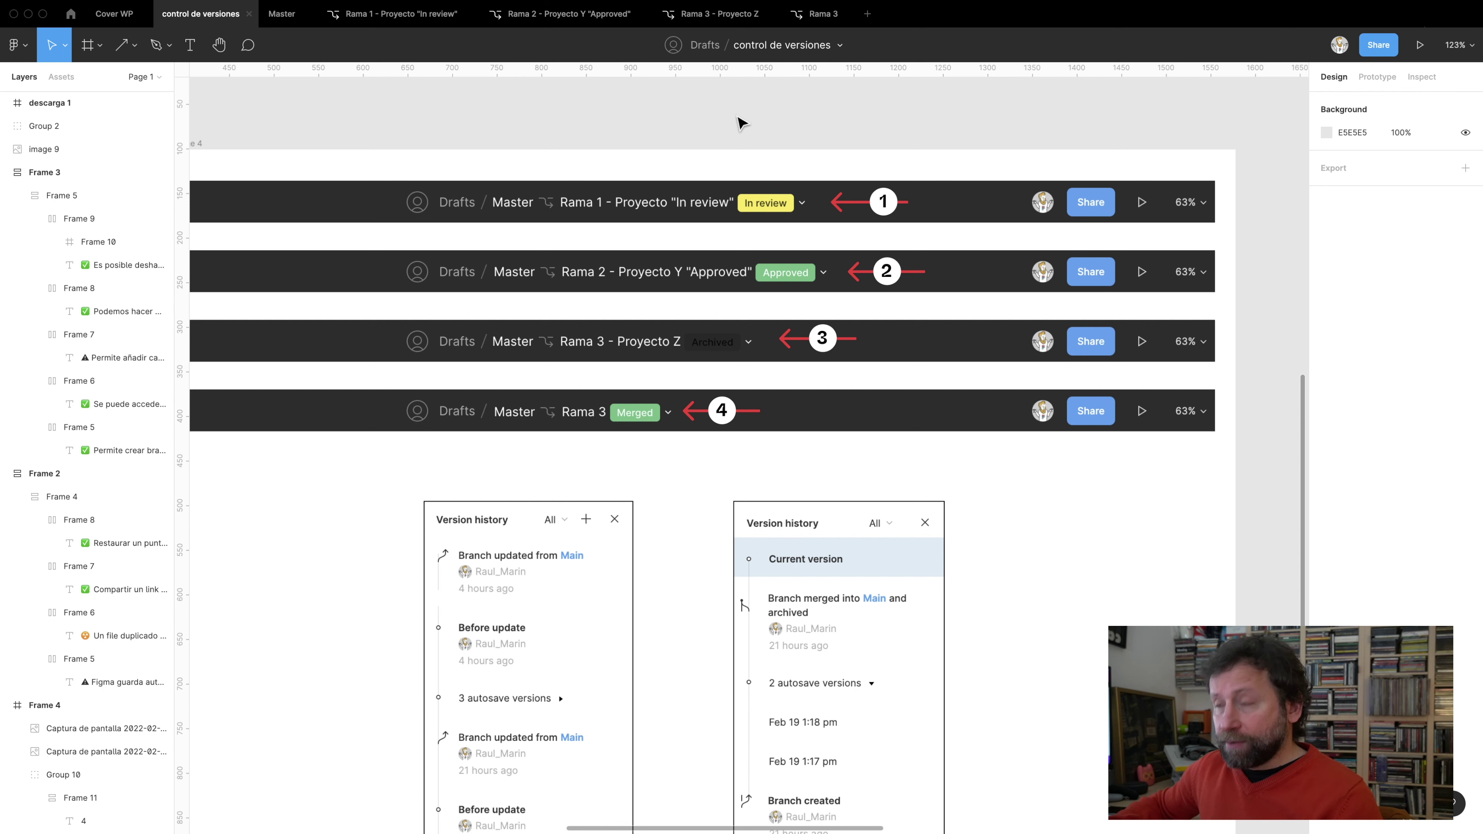
pyautogui.scroll(2, 785, 199)
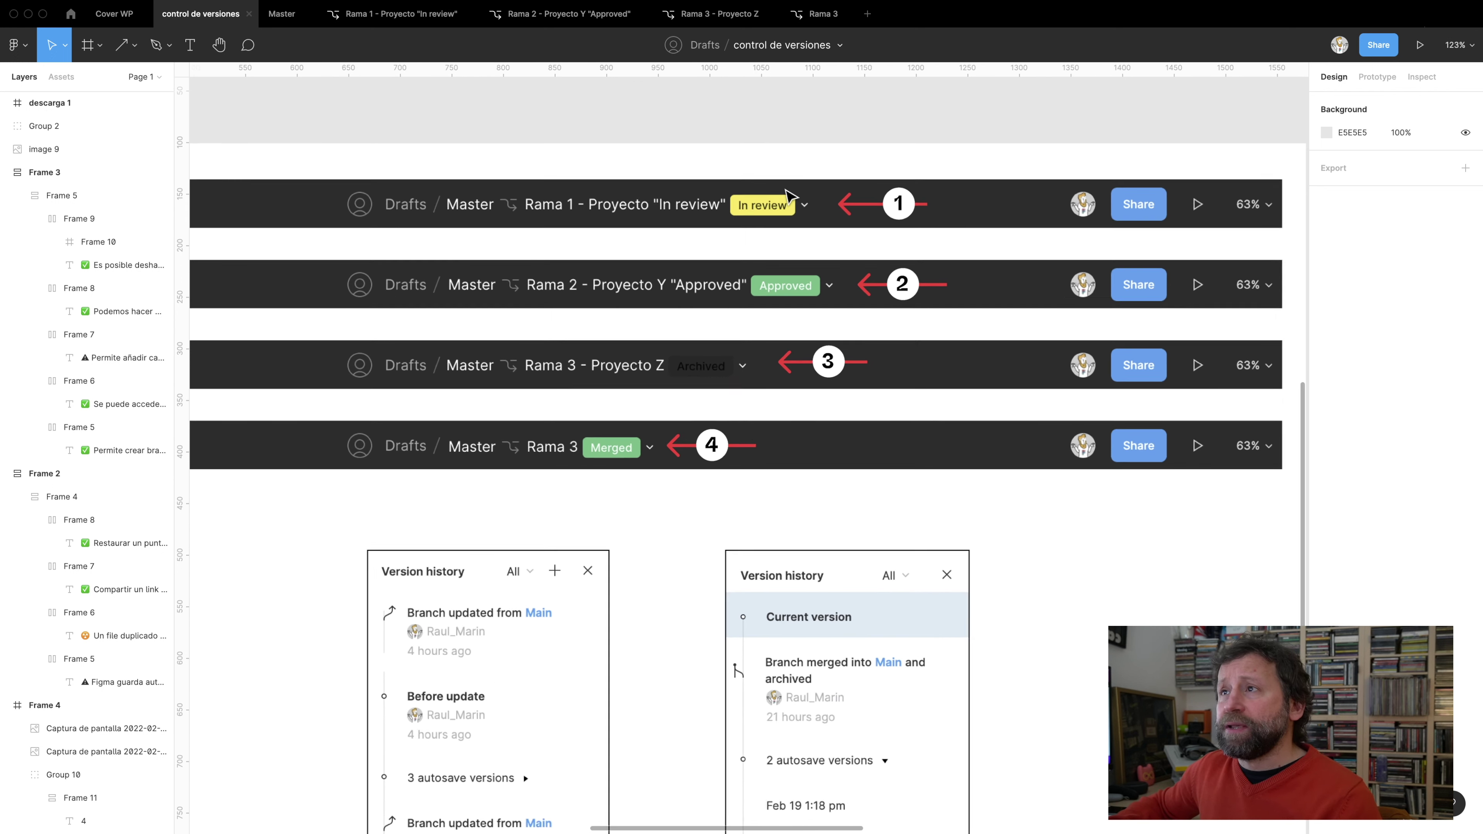
pyautogui.scroll(2, 785, 196)
pyautogui.scroll(2, 785, 196)
pyautogui.scroll(2, 786, 196)
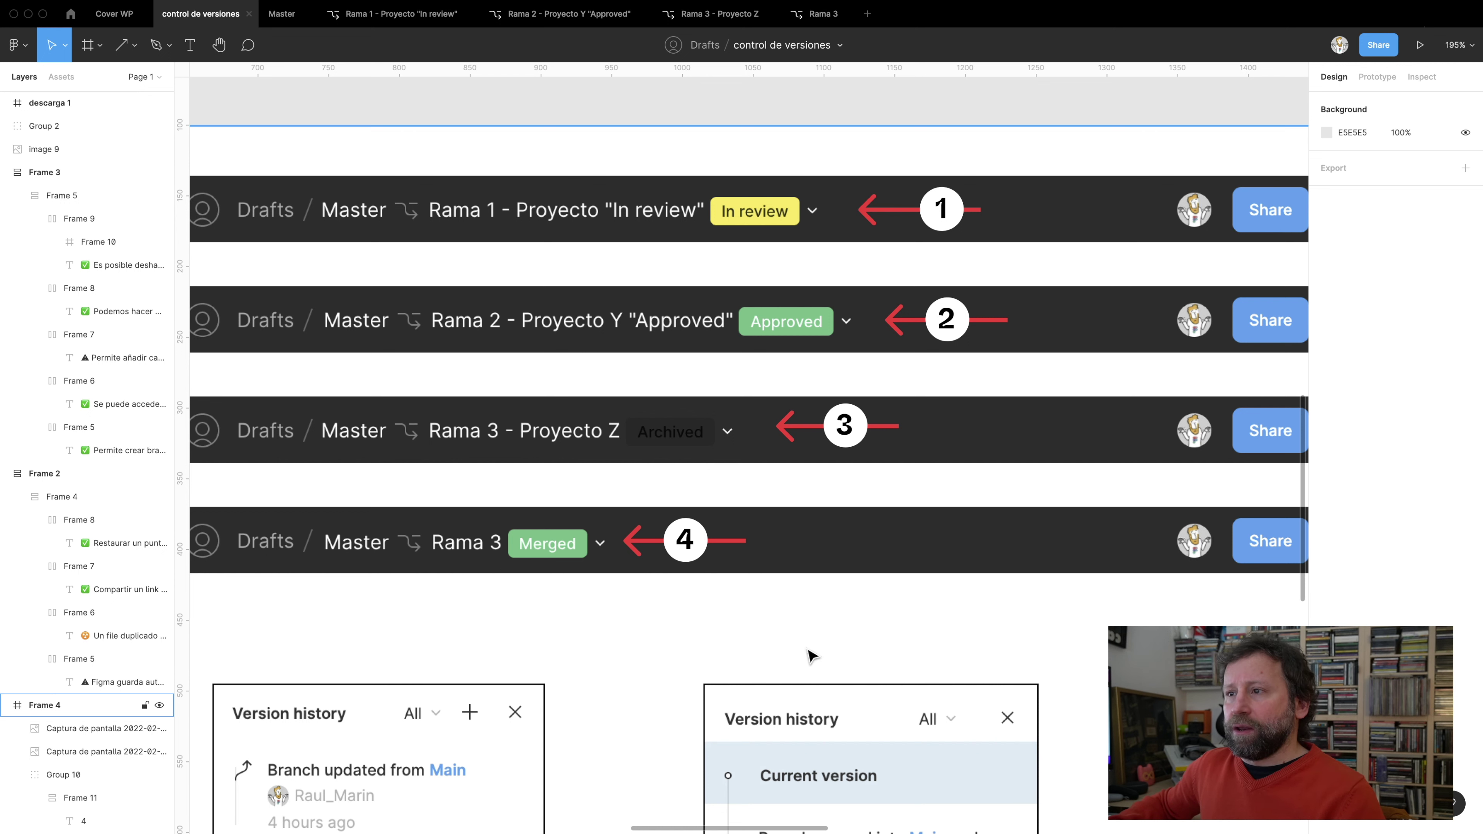
pyautogui.scroll(-3, 811, 655)
pyautogui.scroll(-2, 794, 526)
pyautogui.scroll(-4, 785, 462)
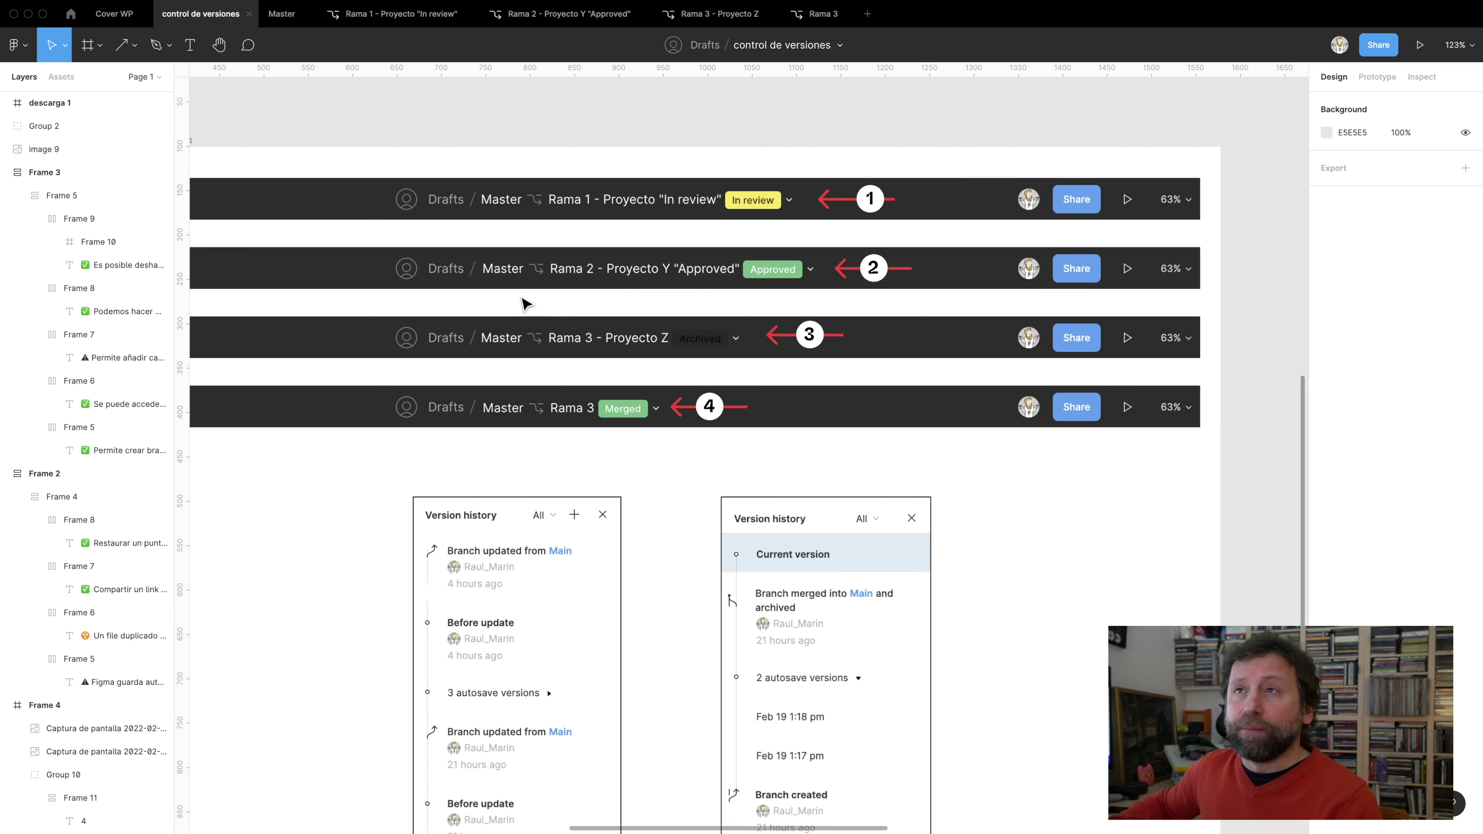
# Switch to the Master file and open its '2 branches' list
pyautogui.click(281, 13)
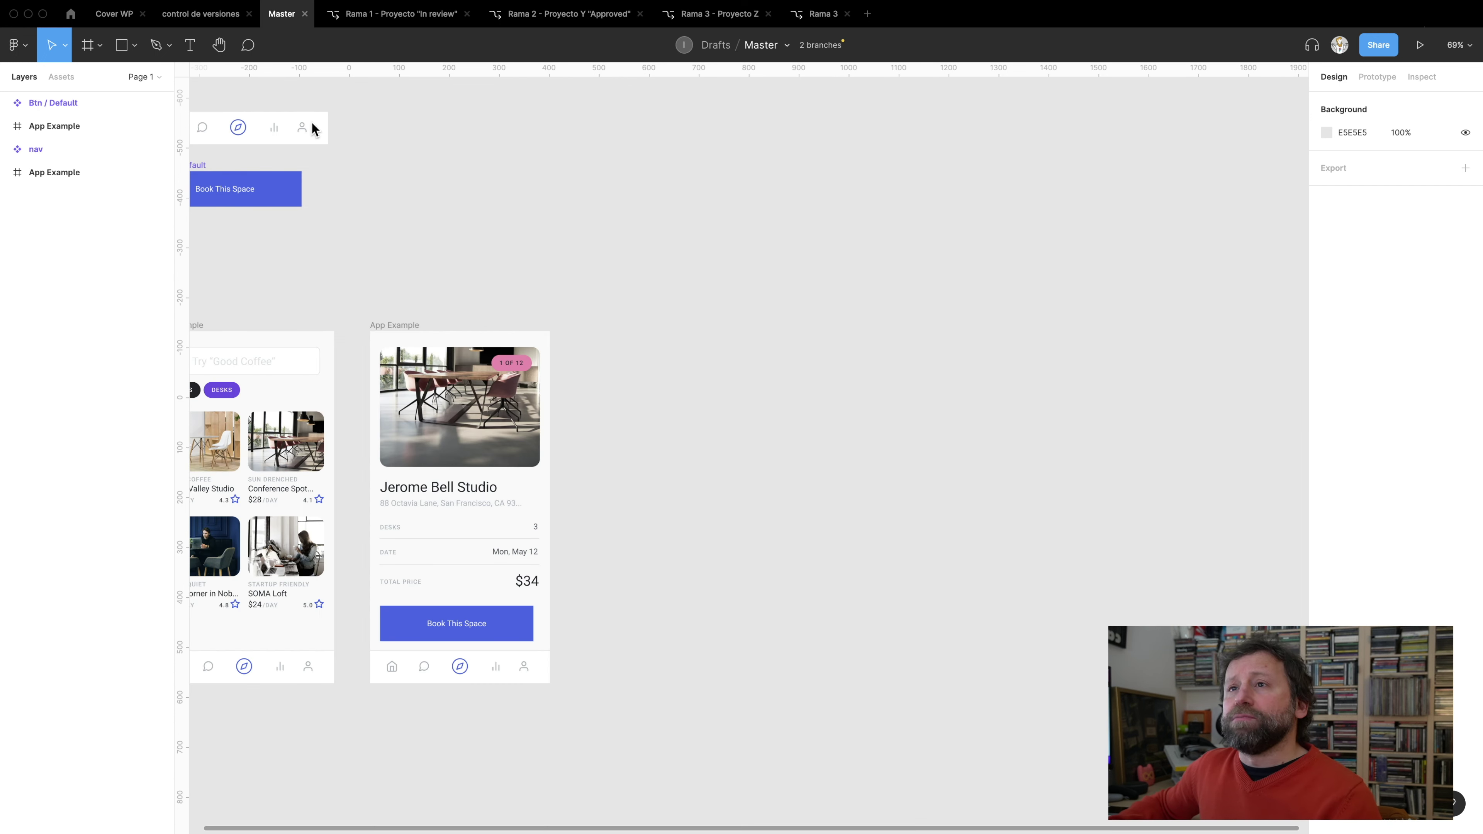
pyautogui.hscroll(-5, 497, 245)
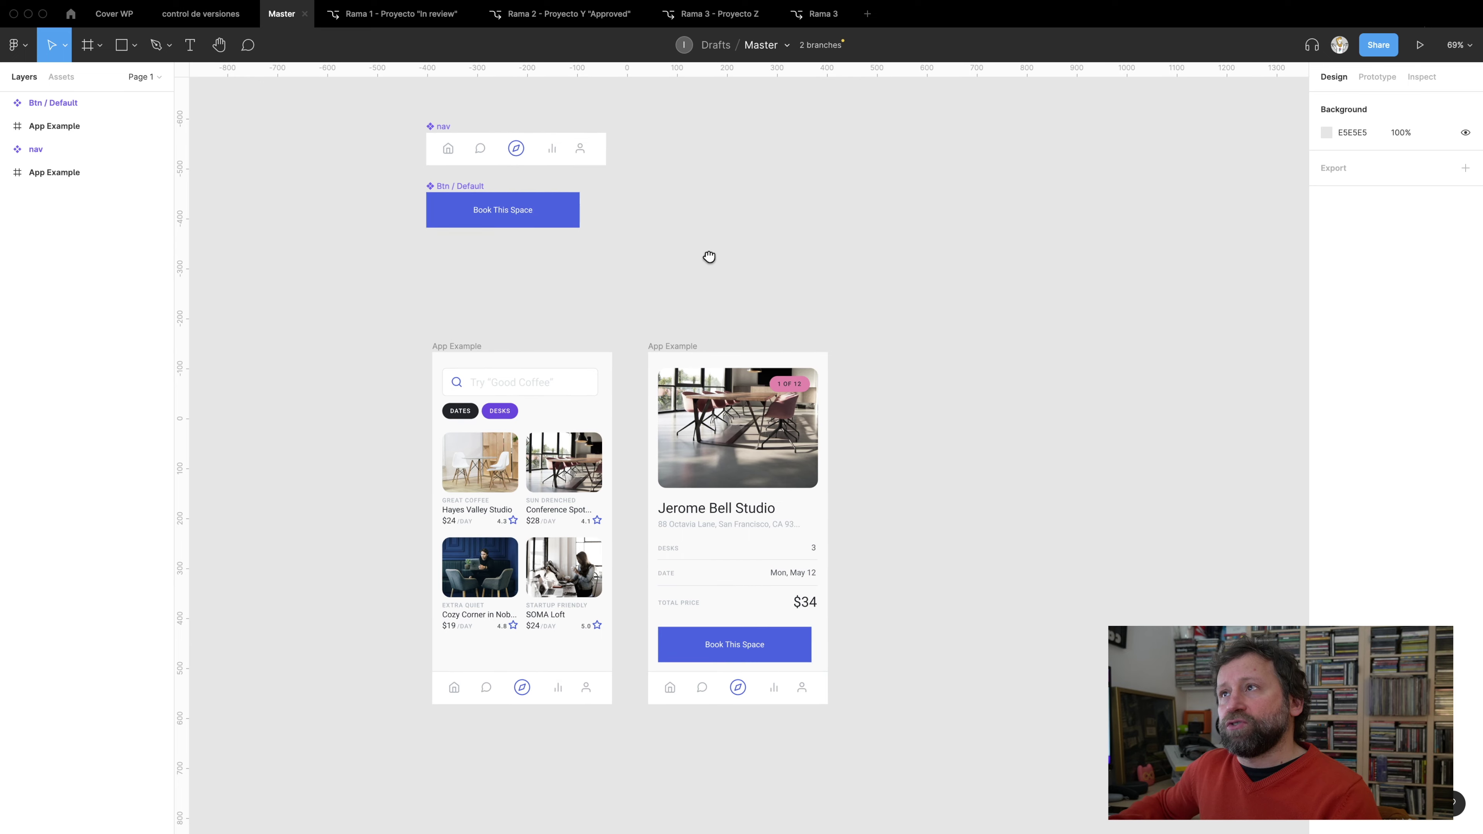
pyautogui.scroll(1, 508, 158)
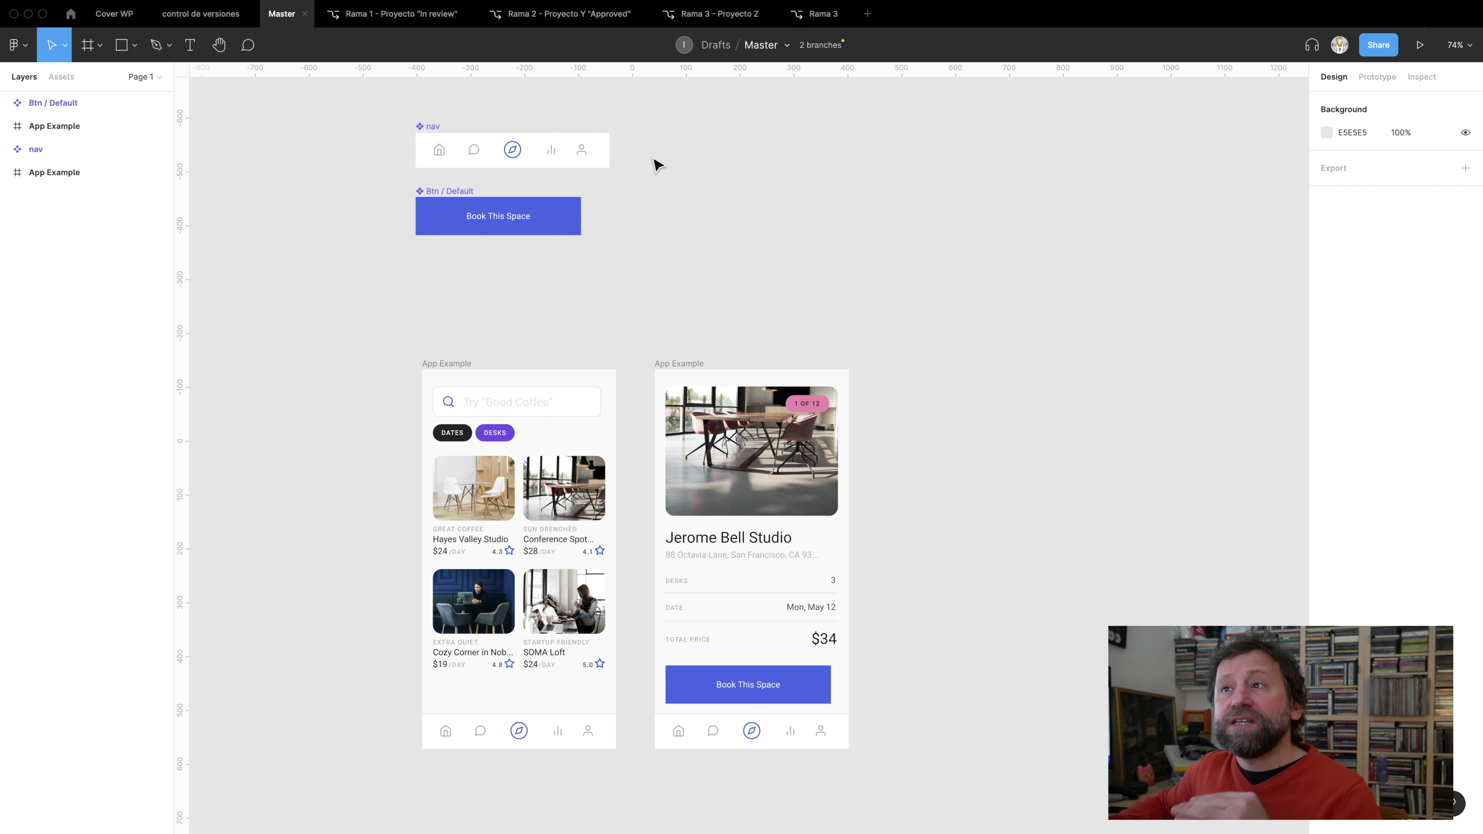
pyautogui.click(829, 51)
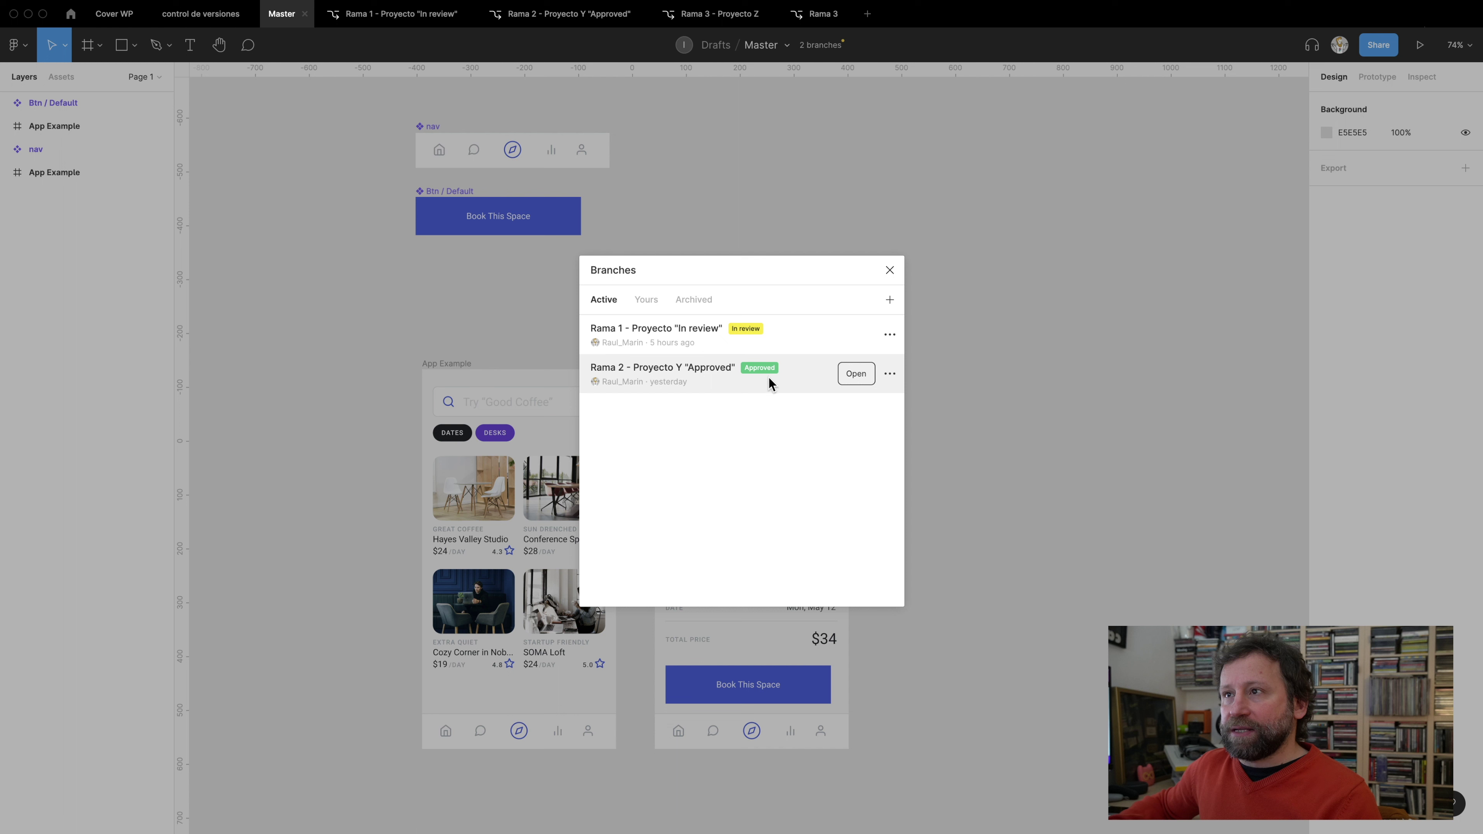
# Create the Master branch 'Rama 4 - Proyecto a' from the Branches dialog
pyautogui.click(889, 301)
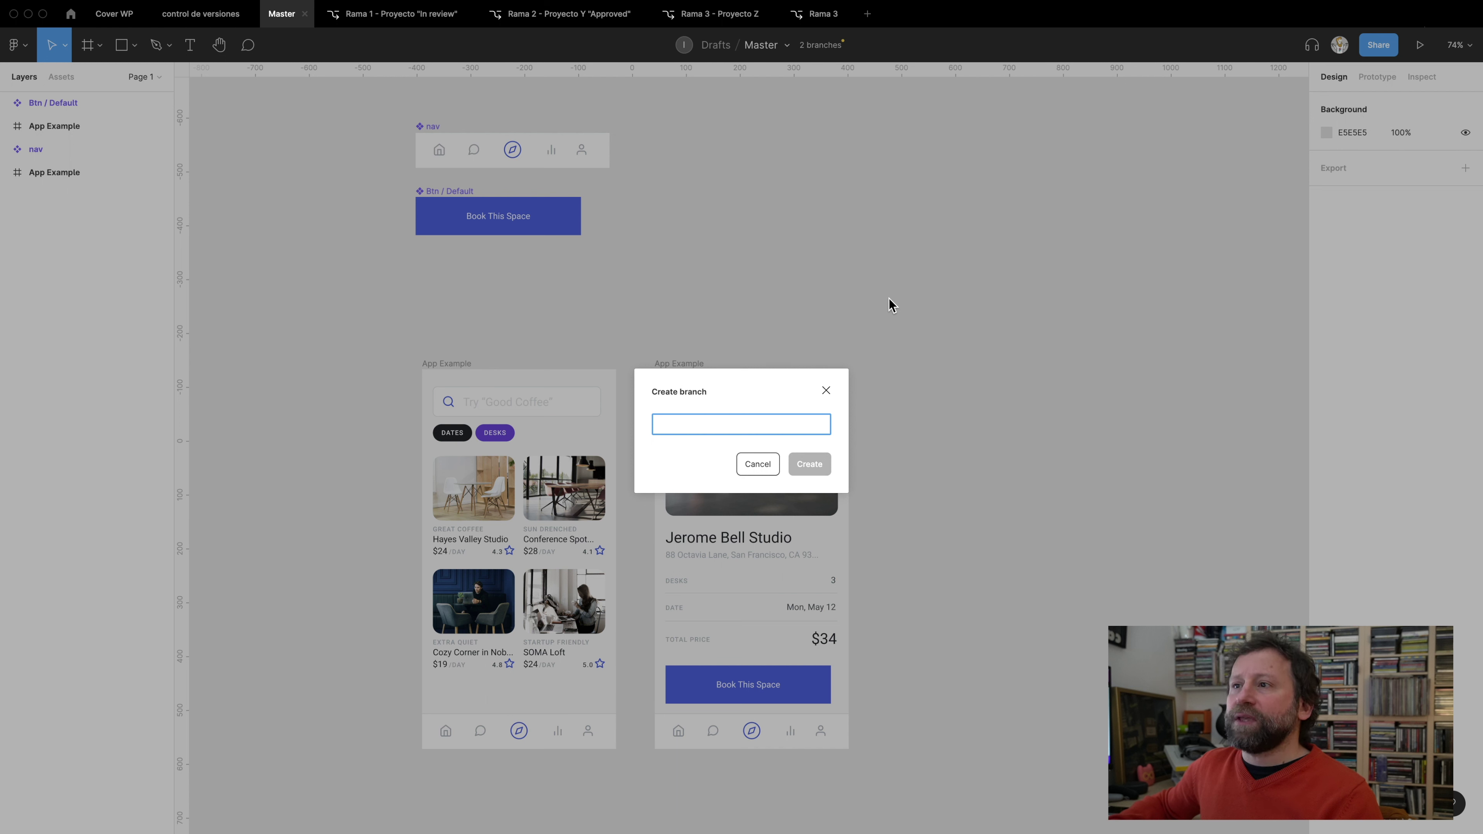
pyautogui.write('Rama ')
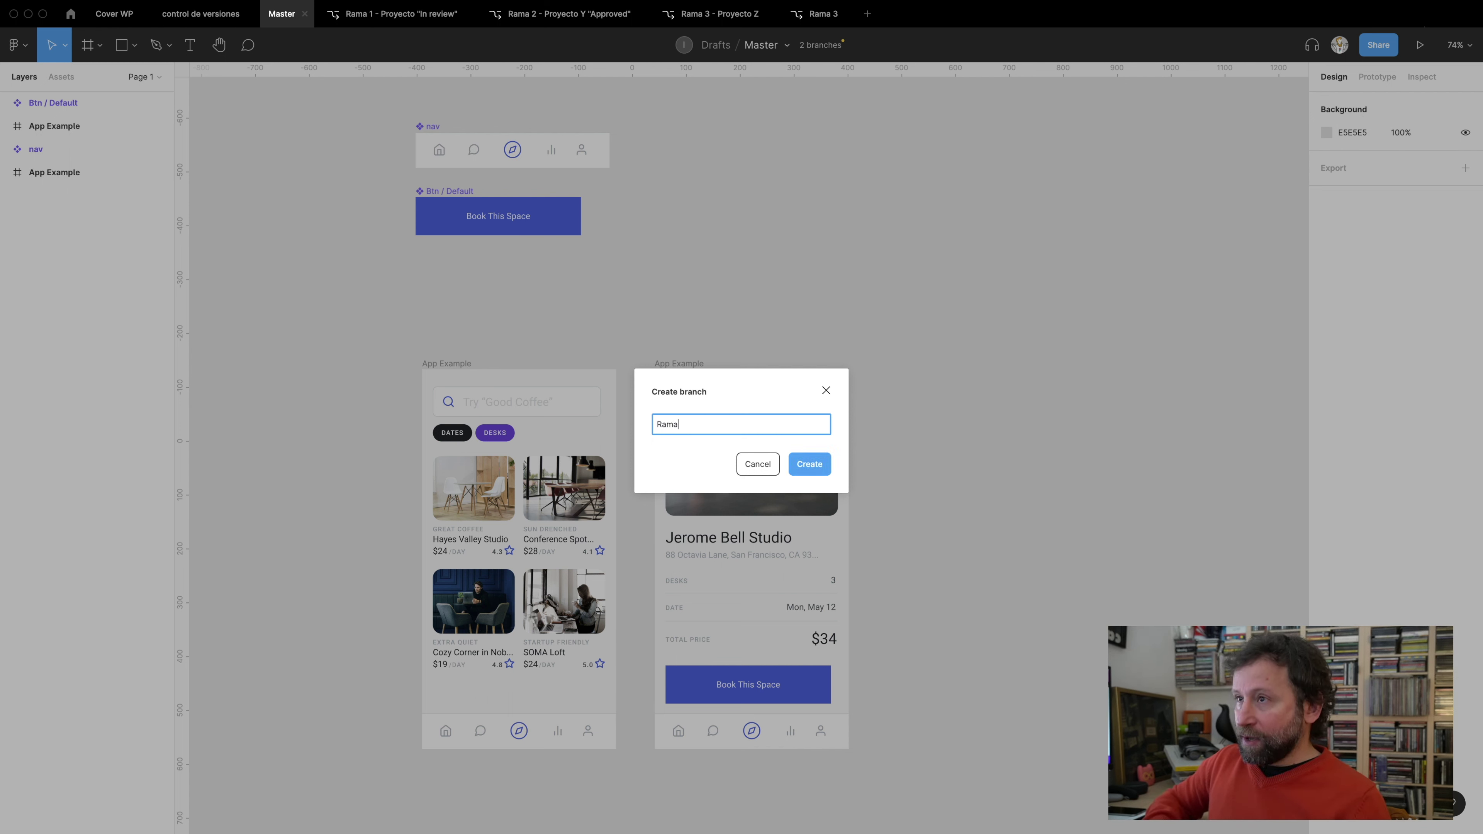
pyautogui.write('4 - ')
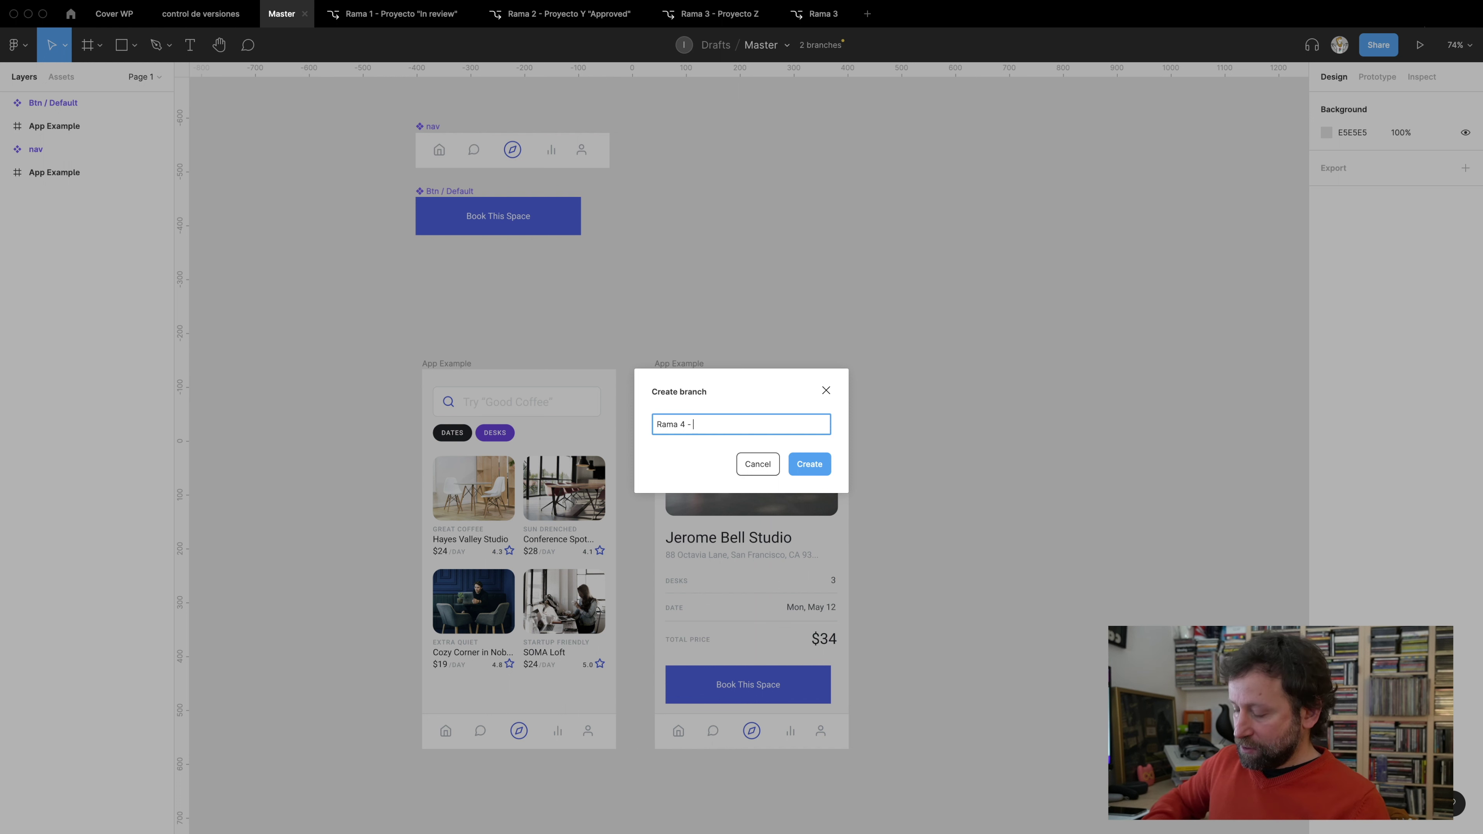
pyautogui.write('Proyecto')
pyautogui.write(' a')
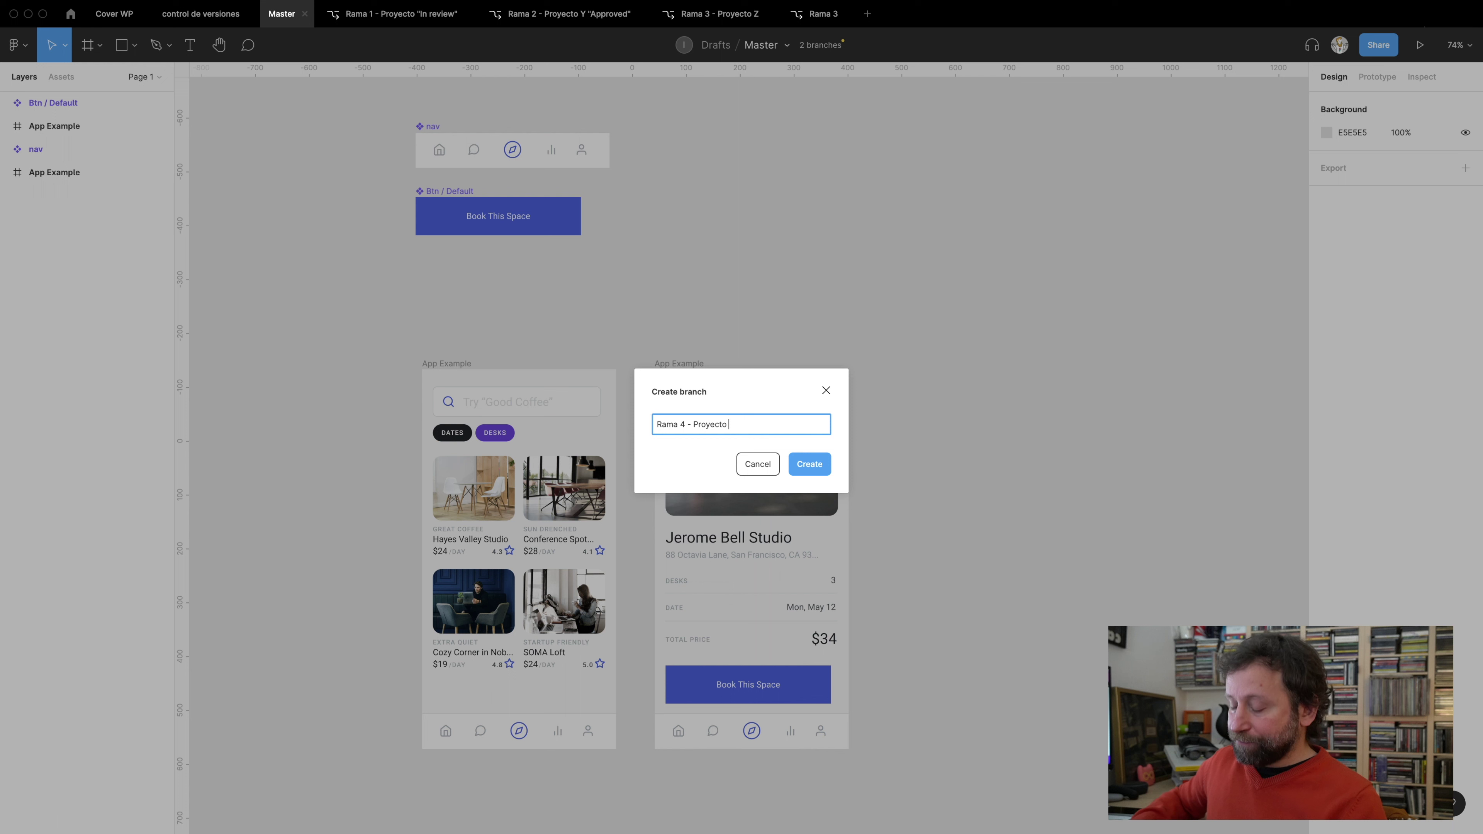
pyautogui.click(819, 467)
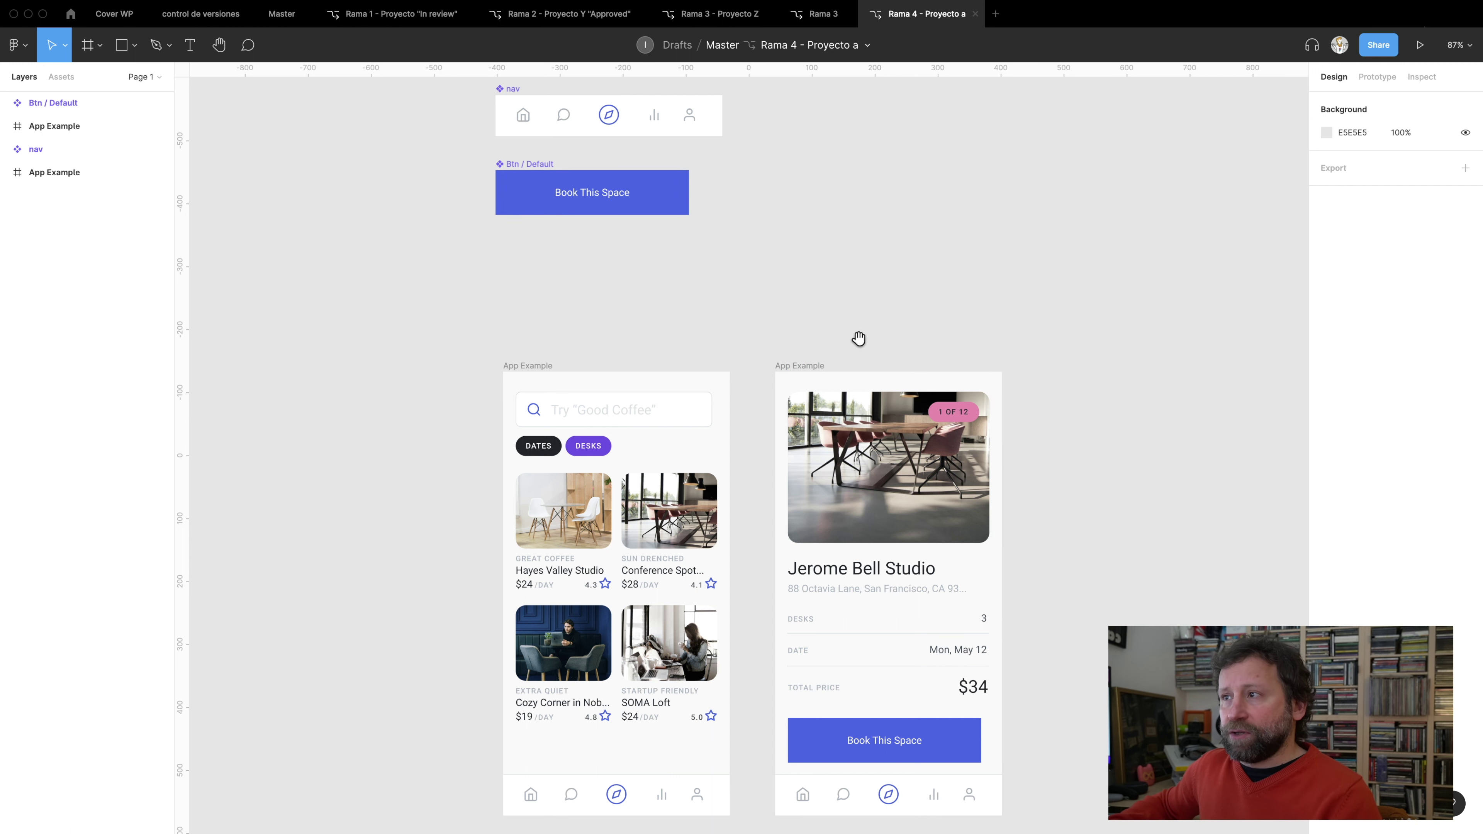
# Relabel the booking screen's Book This Space button to ENVIAR
pyautogui.scroll(-3, 857, 338)
pyautogui.click(894, 642)
pyautogui.moveTo(894, 626); pyautogui.dragTo(894, 614)
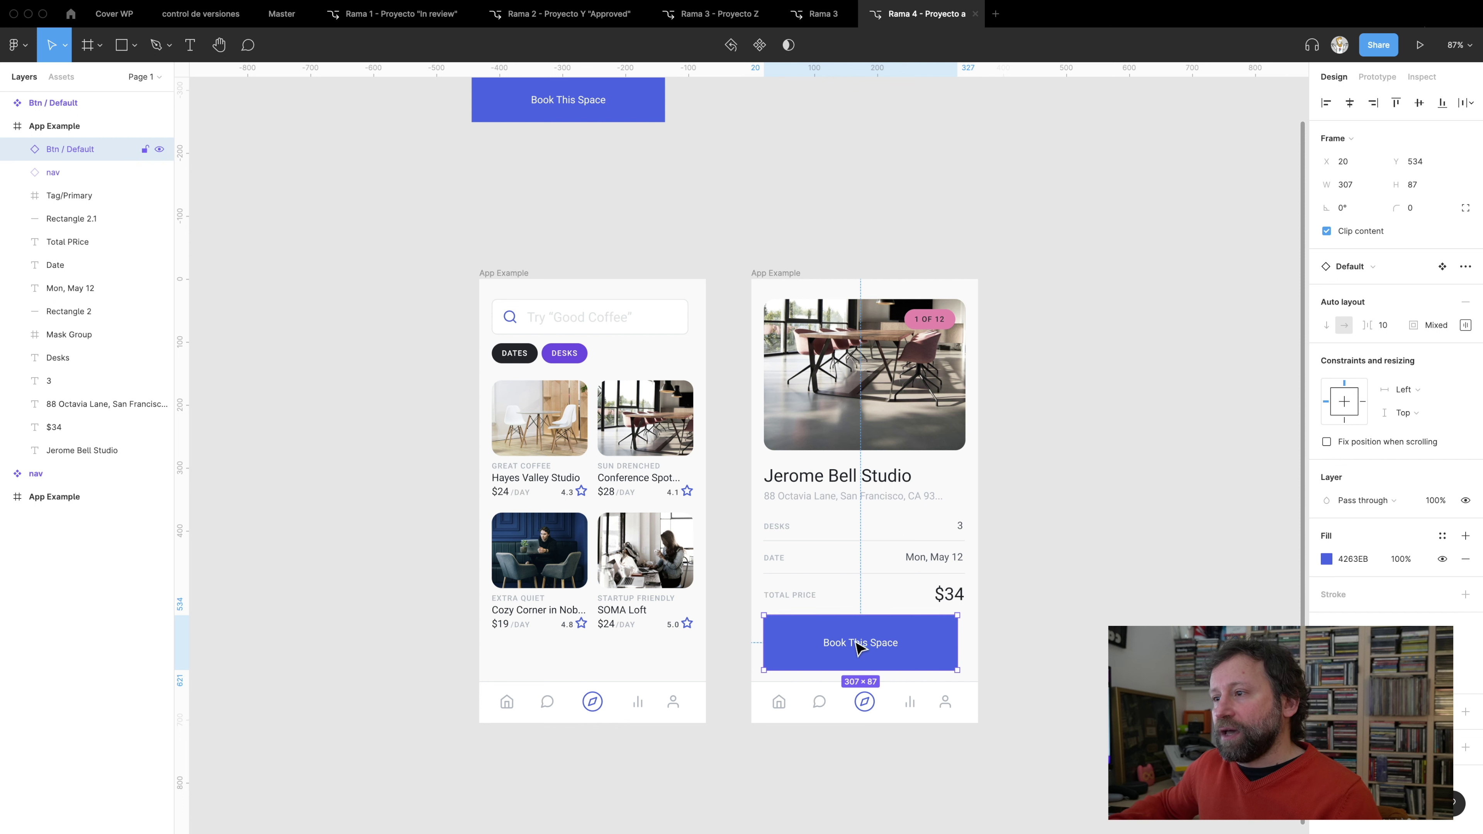
pyautogui.doubleClick(856, 642)
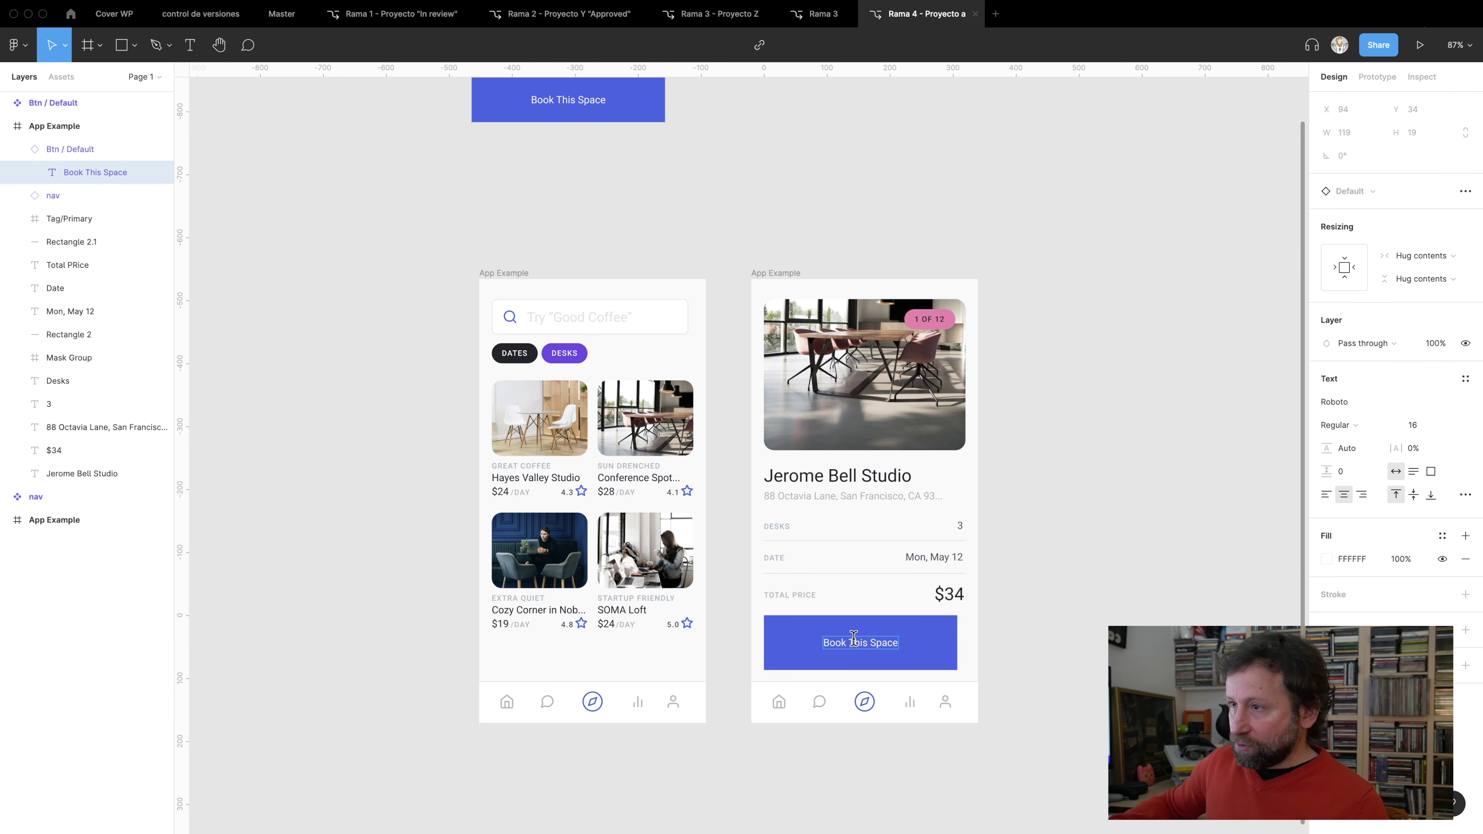
pyautogui.write('ENVIAR')
pyautogui.press('Escape')
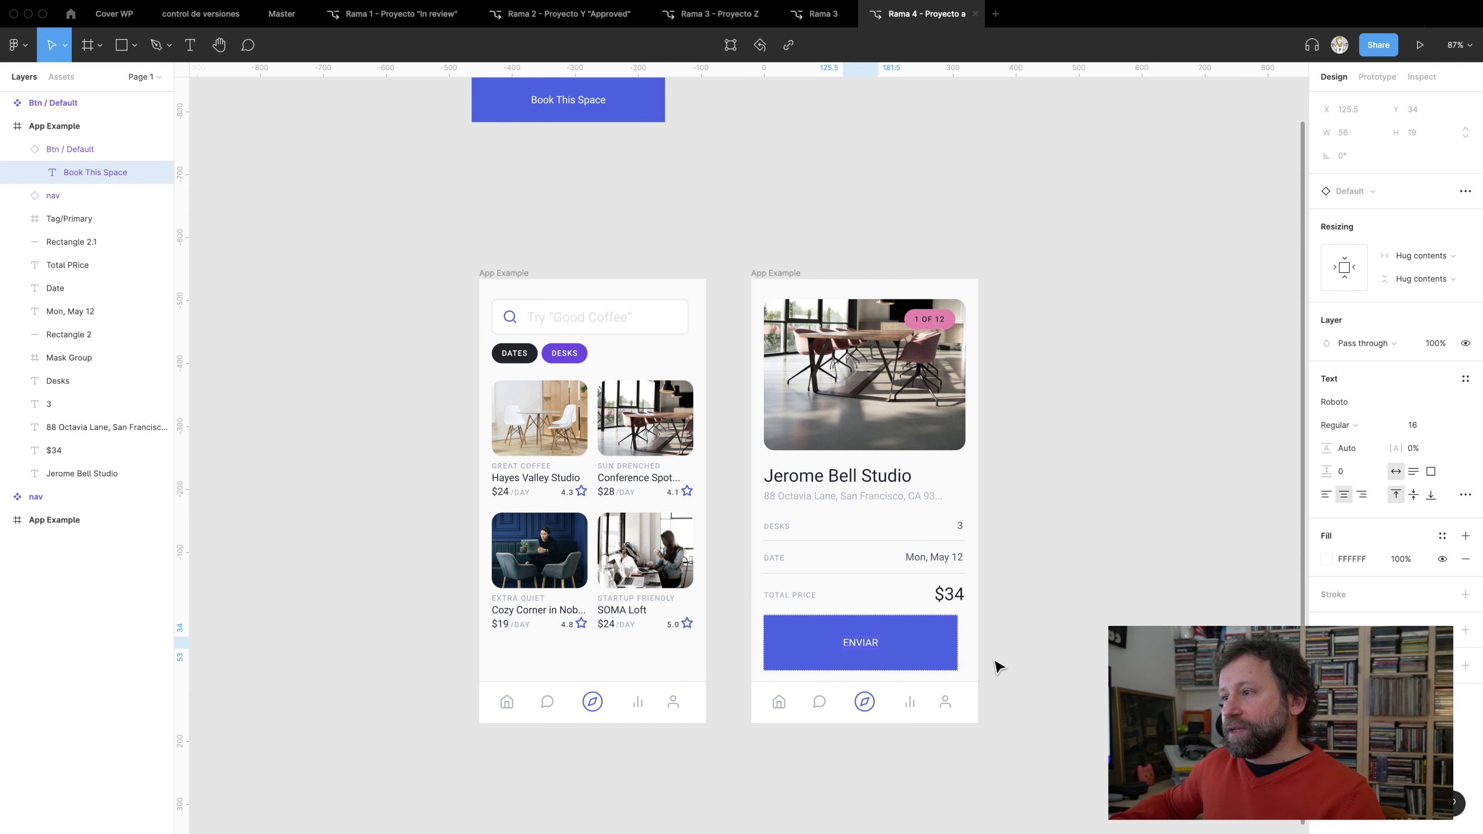
pyautogui.press('Escape')
# Change the ENVIAR button fill from blue to magenta
pyautogui.click(1327, 559)
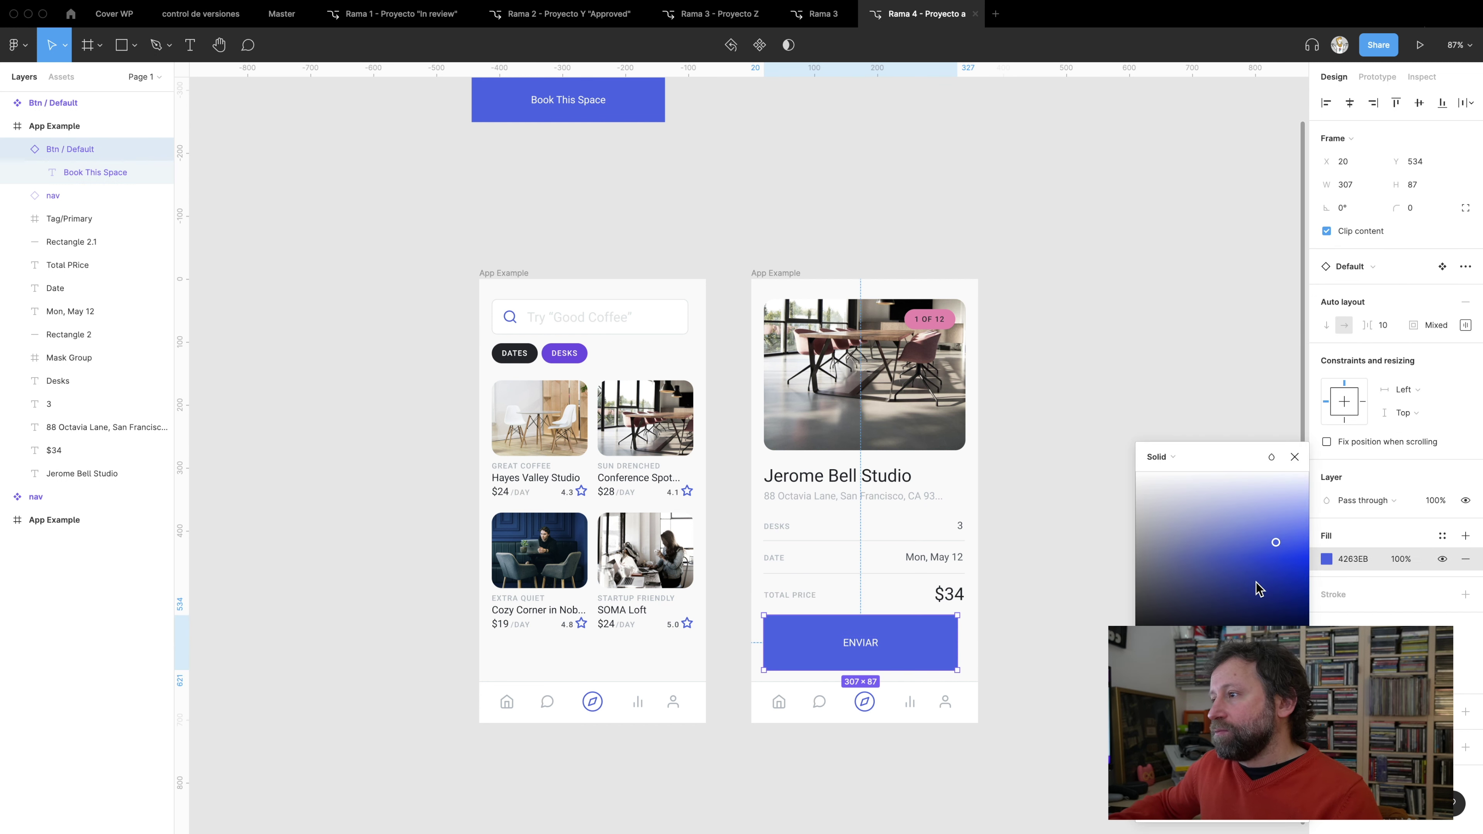
pyautogui.moveTo(1242, 640); pyautogui.dragTo(1281, 640)
pyautogui.click(1117, 559)
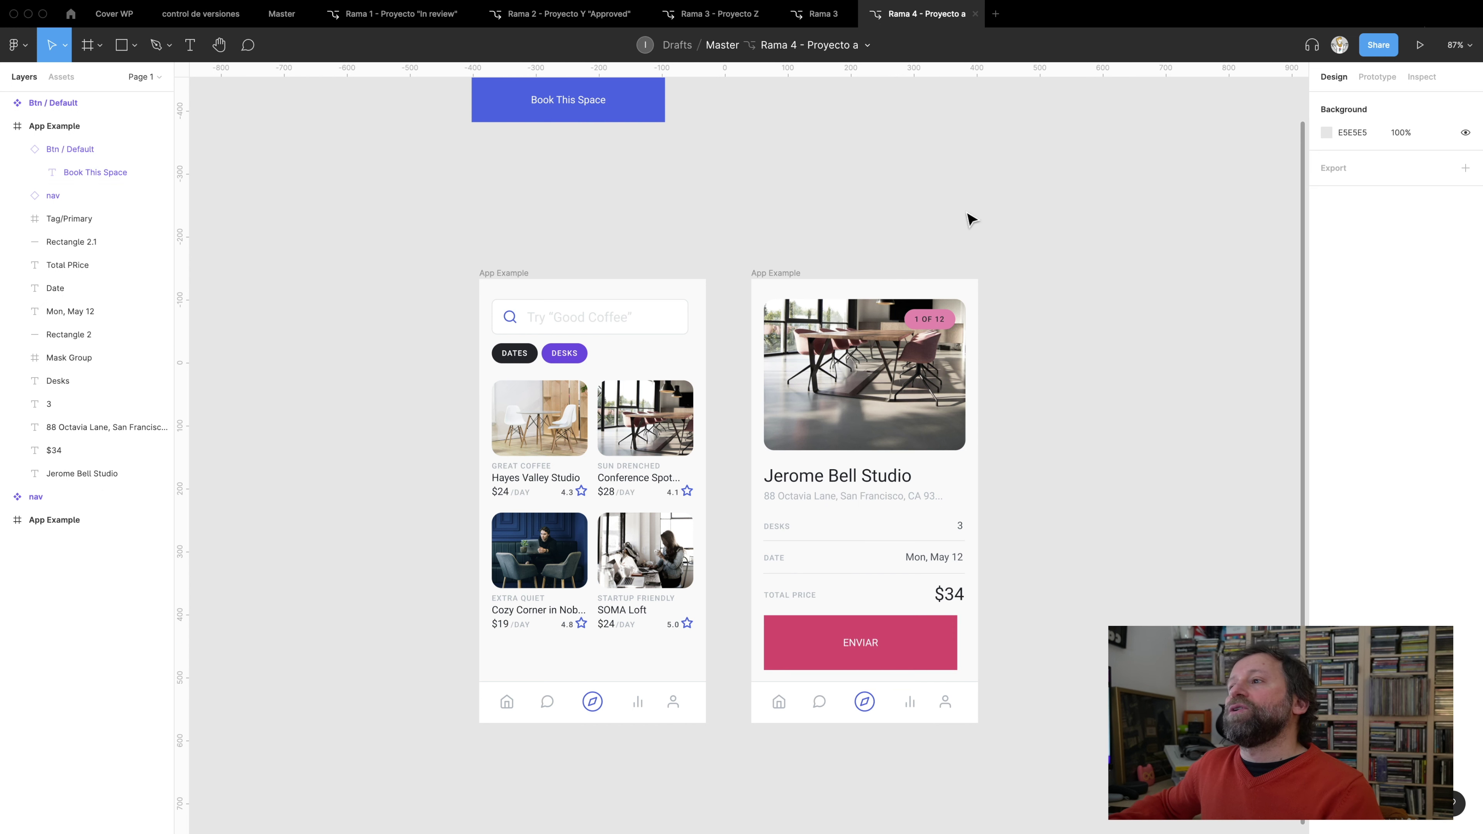
pyautogui.scroll(2, 818, 234)
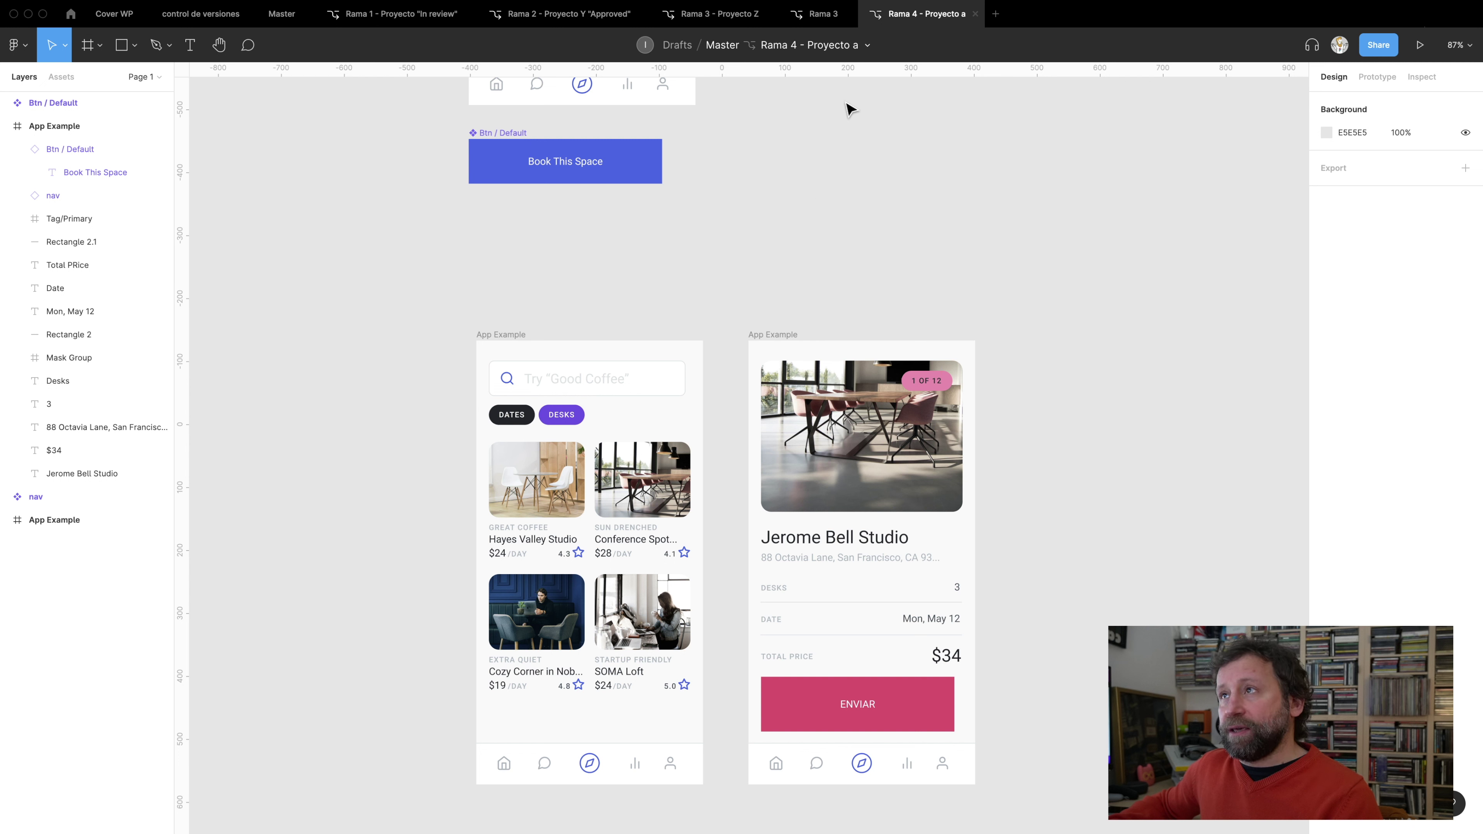
pyautogui.click(869, 47)
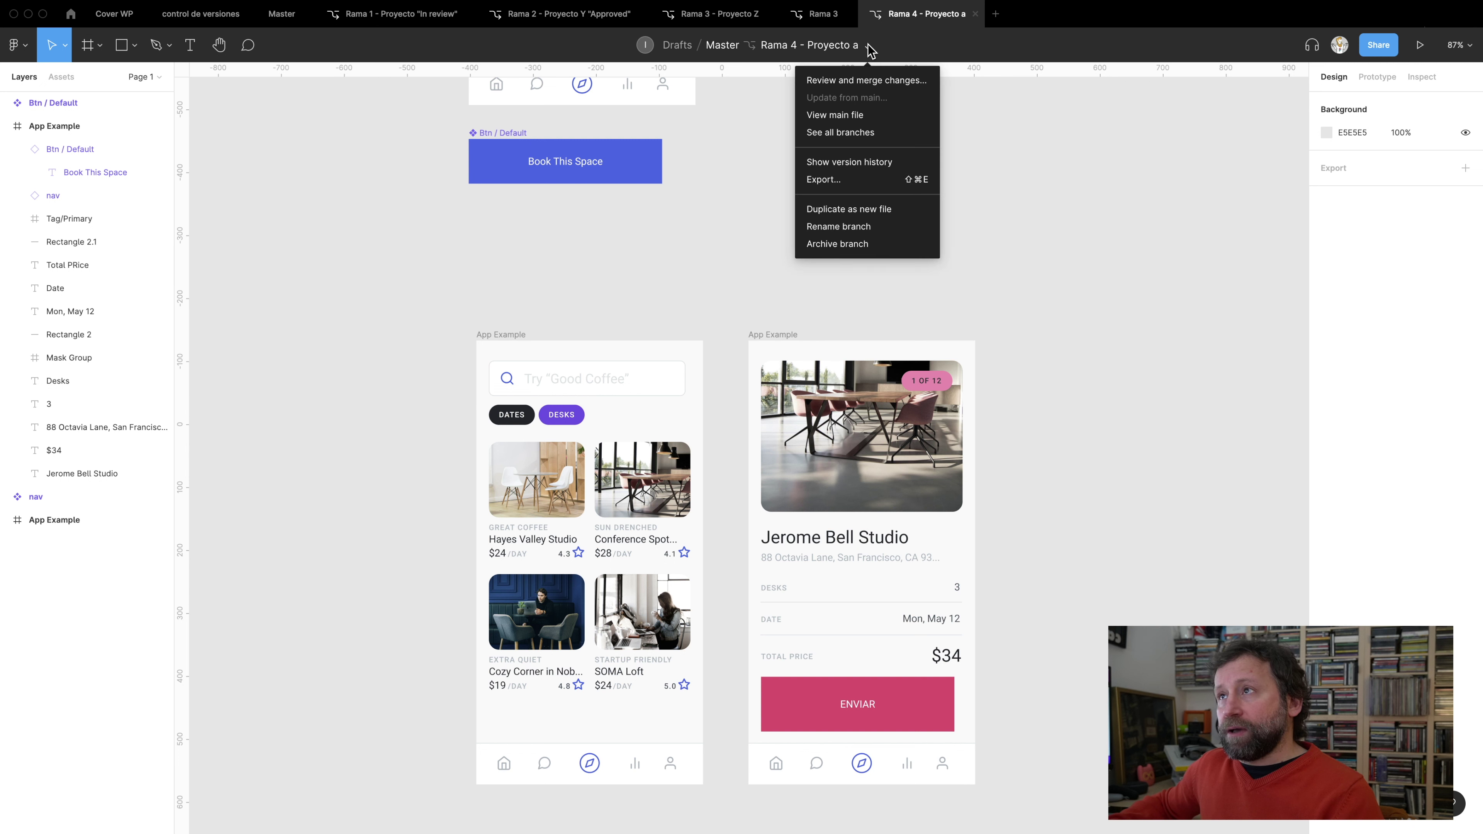
pyautogui.click(850, 83)
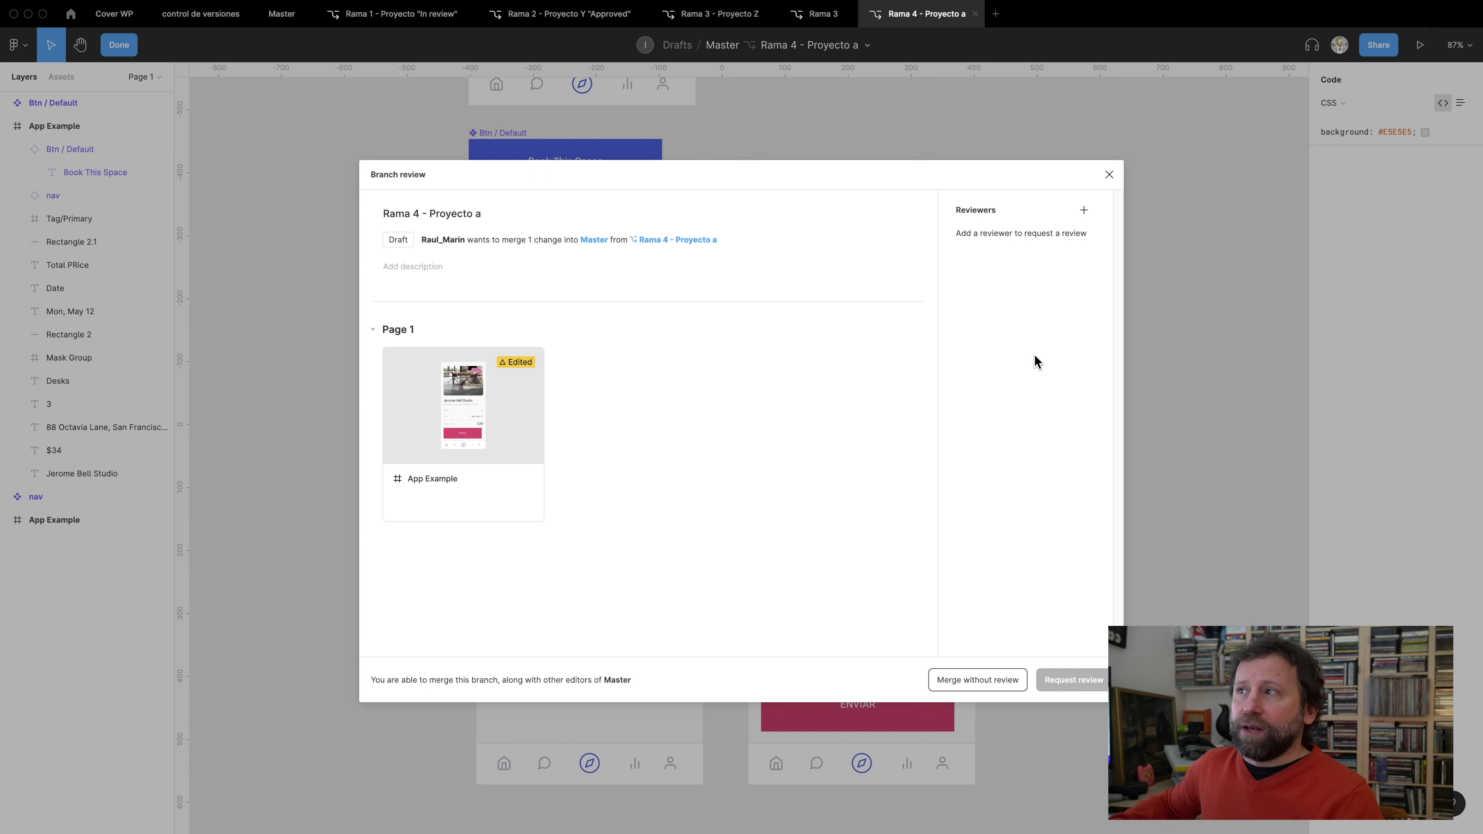
pyautogui.click(1109, 175)
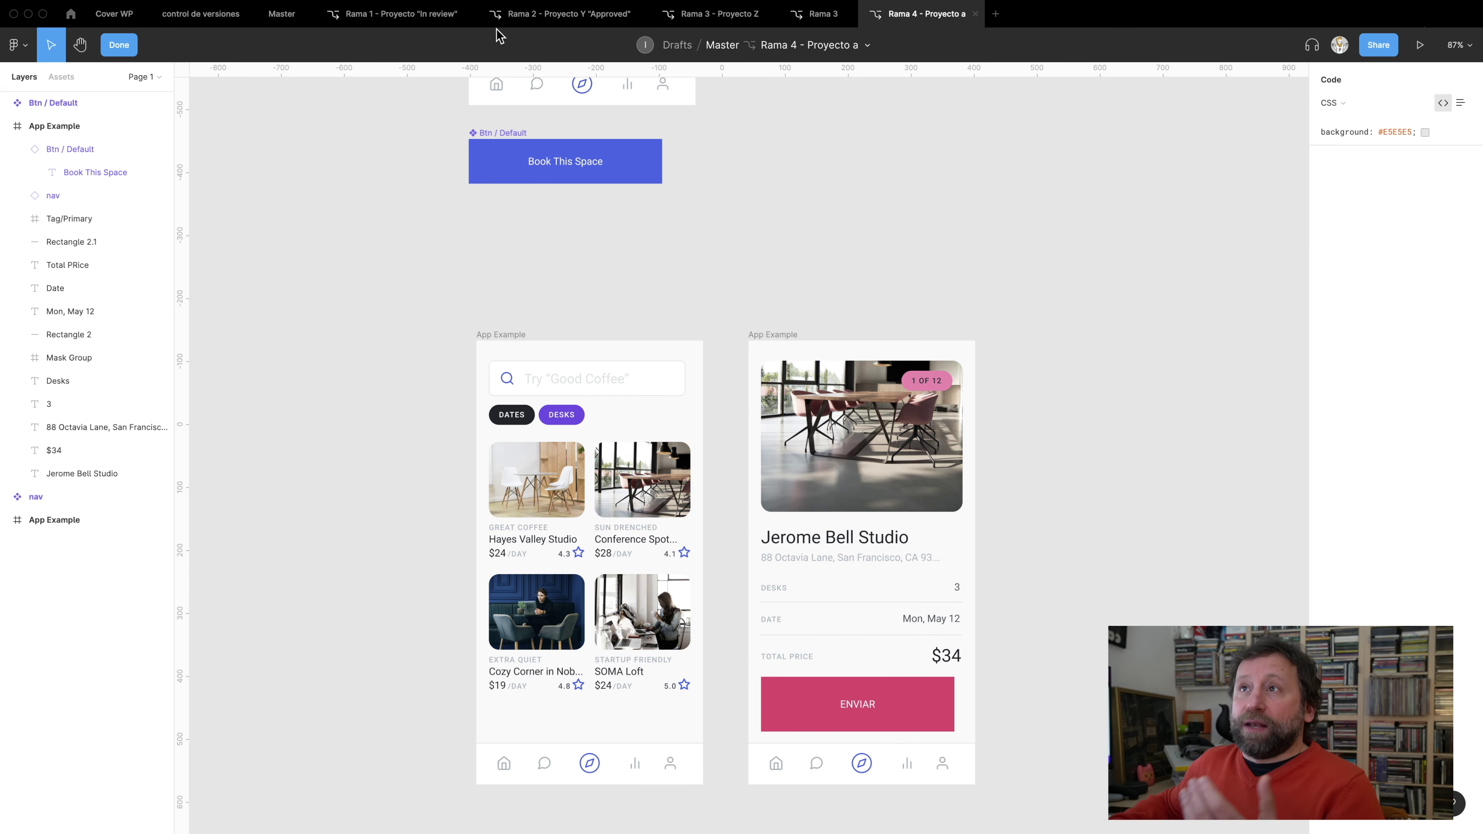
pyautogui.click(387, 19)
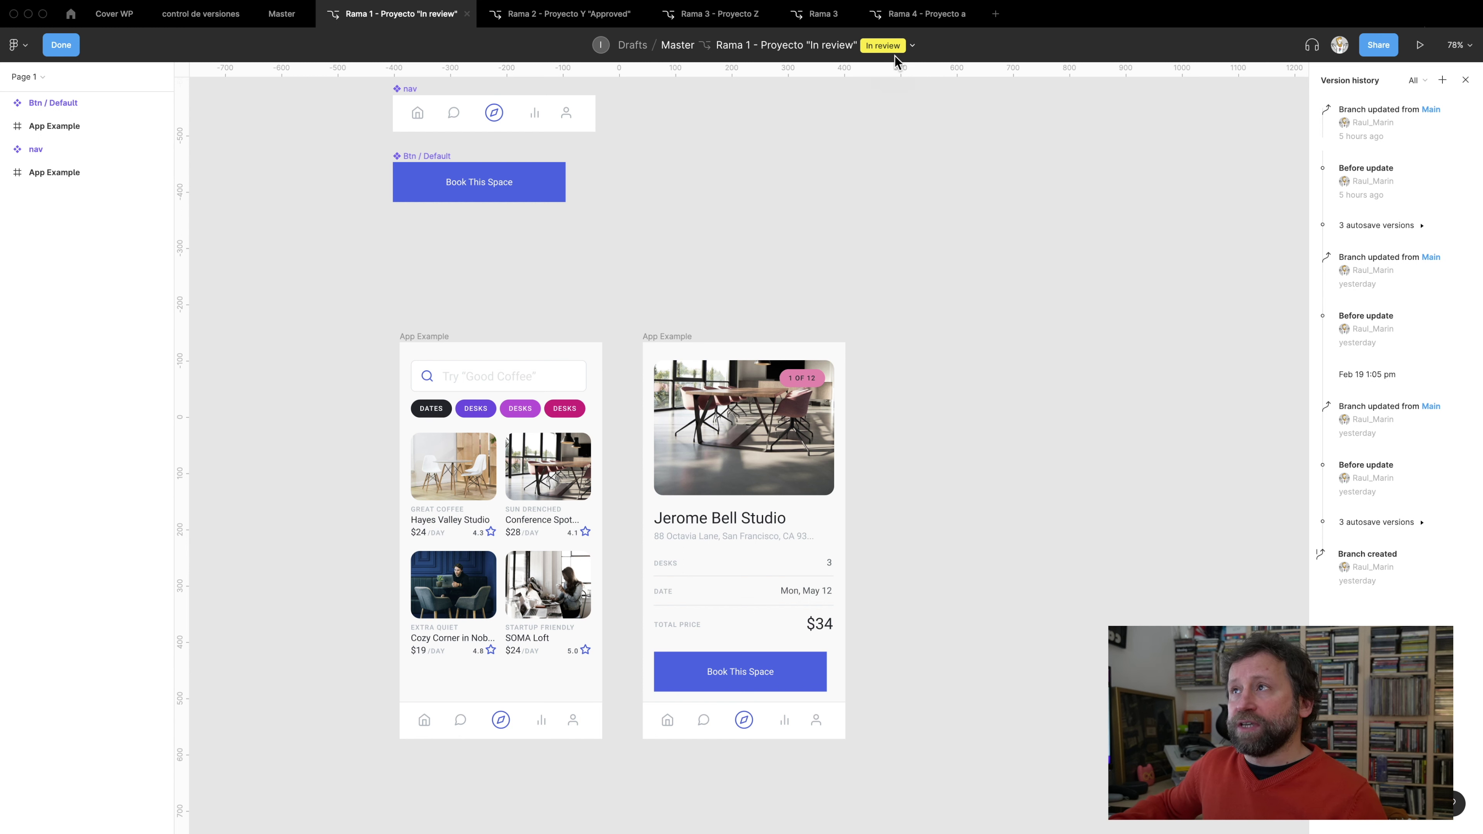
# Open Review and merge changes for 'Rama 1 - Proyecto X', showing one edited App Example
pyautogui.rightClick(877, 143)
pyautogui.click(879, 145)
pyautogui.rightClick(878, 145)
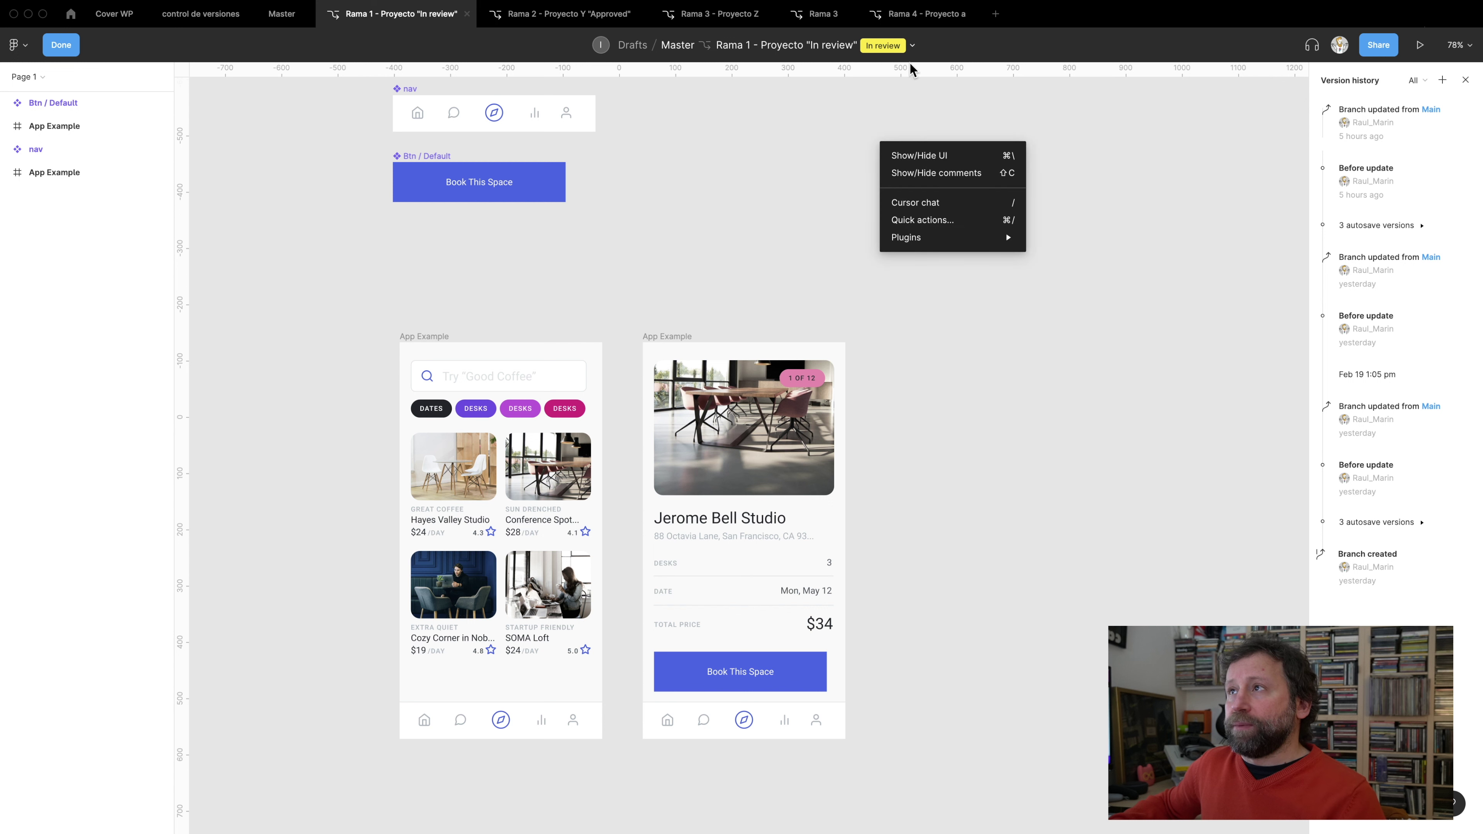
pyautogui.click(912, 46)
pyautogui.click(910, 77)
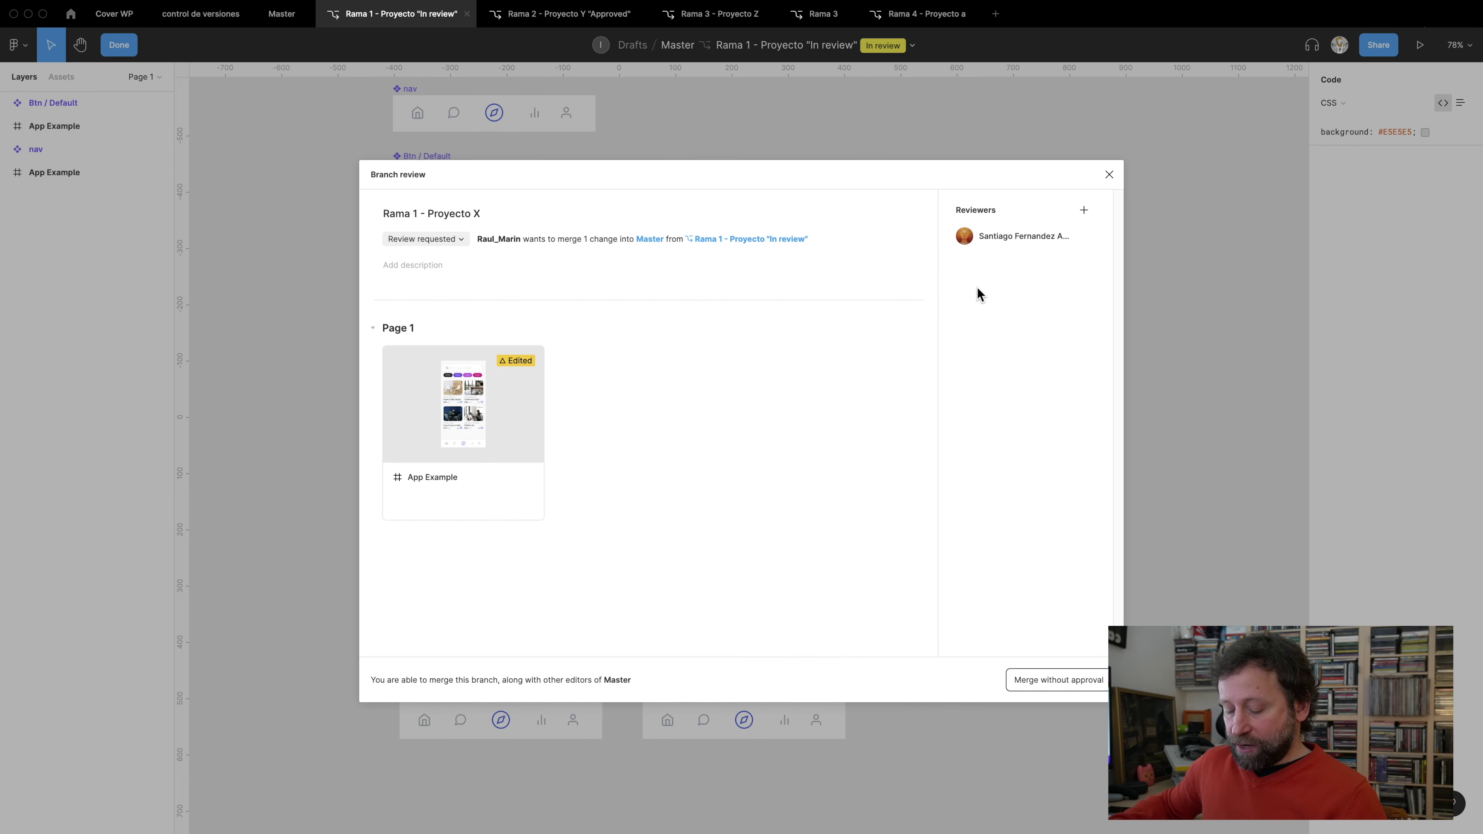
pyautogui.moveTo(200, 14)
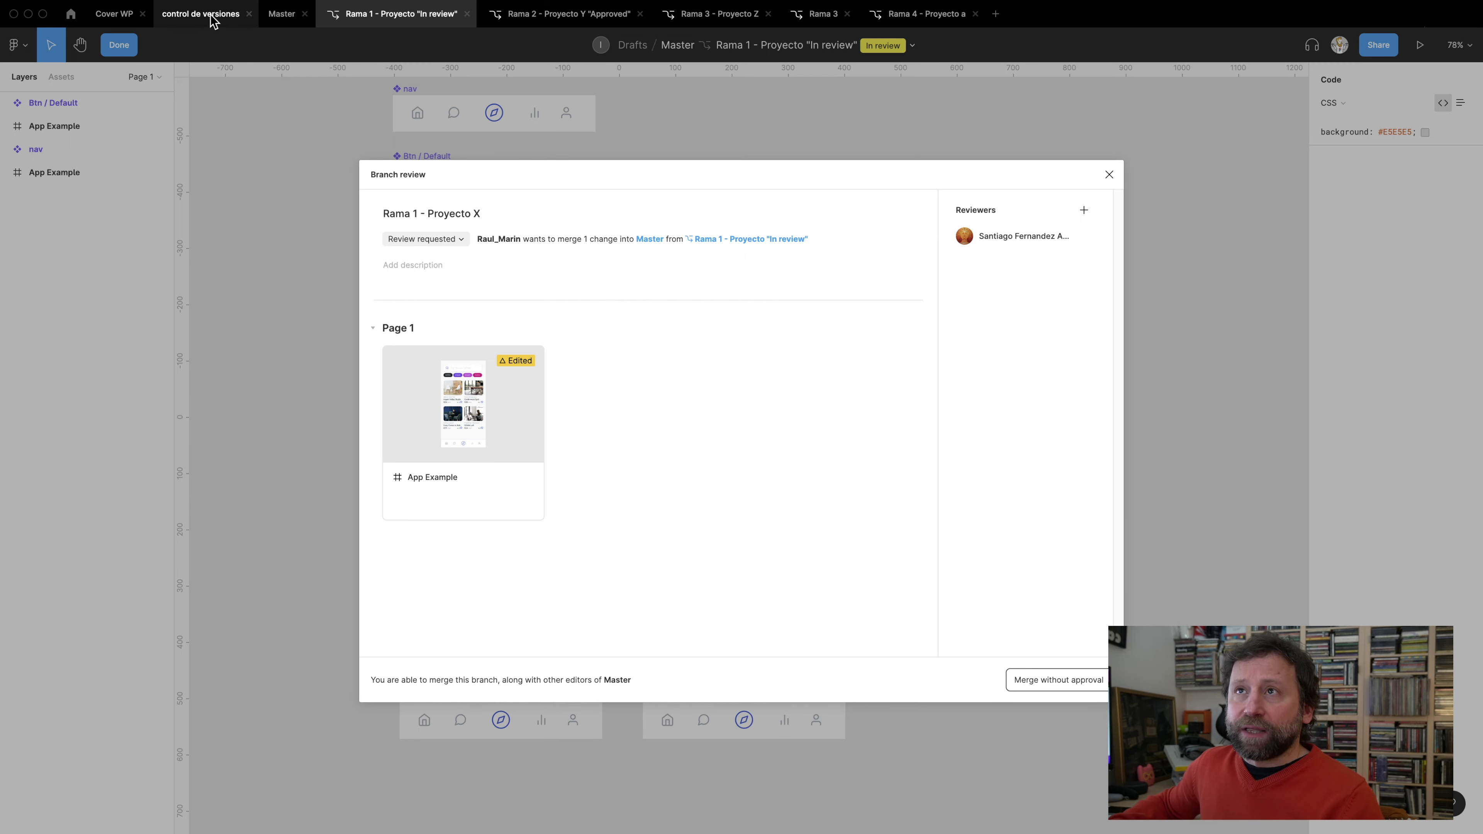
pyautogui.click(211, 16)
# Scroll through the Branch review slides on Rama 2's requested and approved states, then return to Rama 1
pyautogui.scroll(-5, 1034, 547)
pyautogui.scroll(5, 698, 401)
pyautogui.scroll(3, 718, 725)
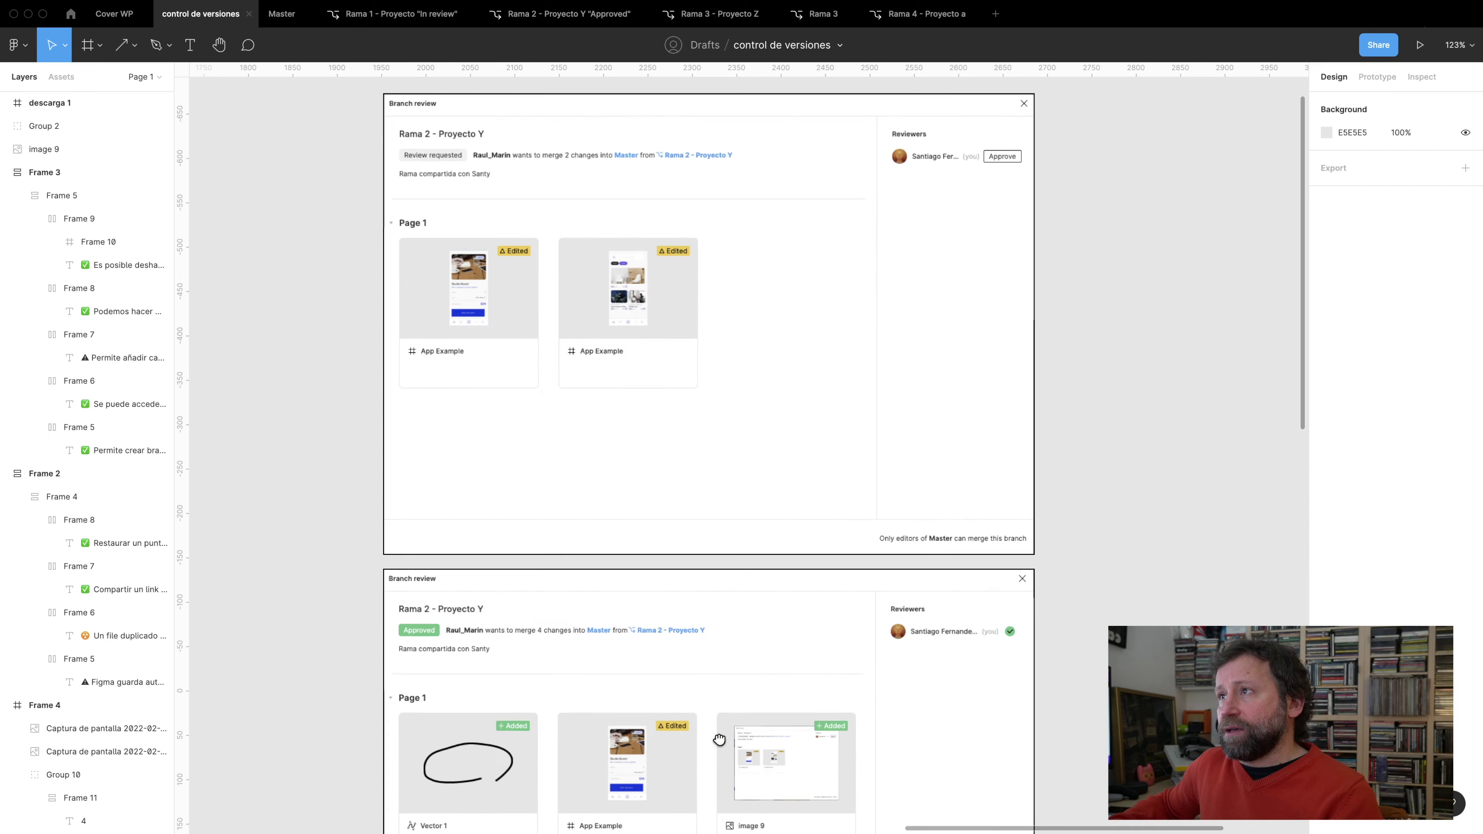
pyautogui.scroll(3, 854, 464)
pyautogui.scroll(3, 934, 292)
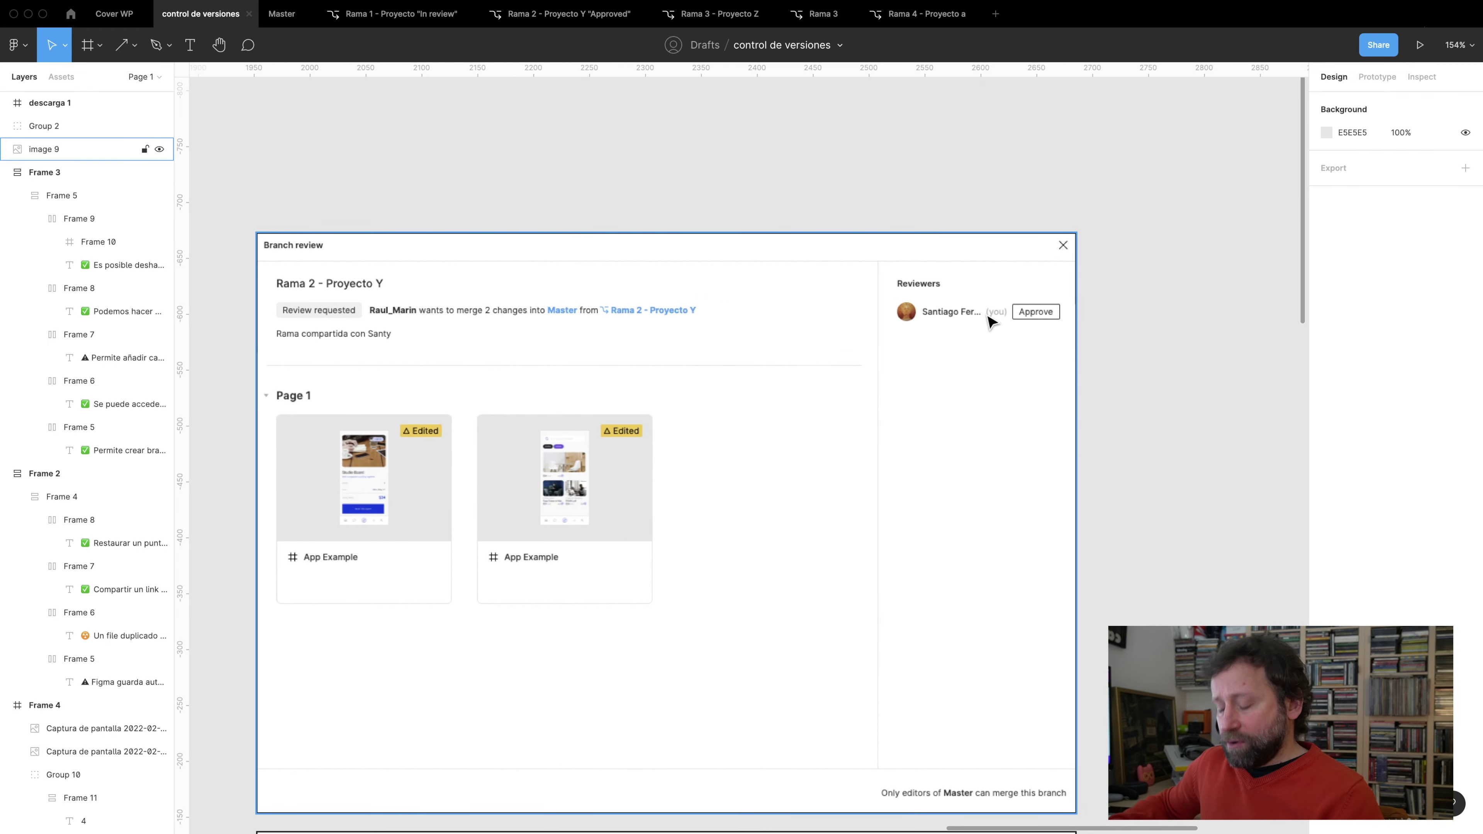
pyautogui.click(995, 315)
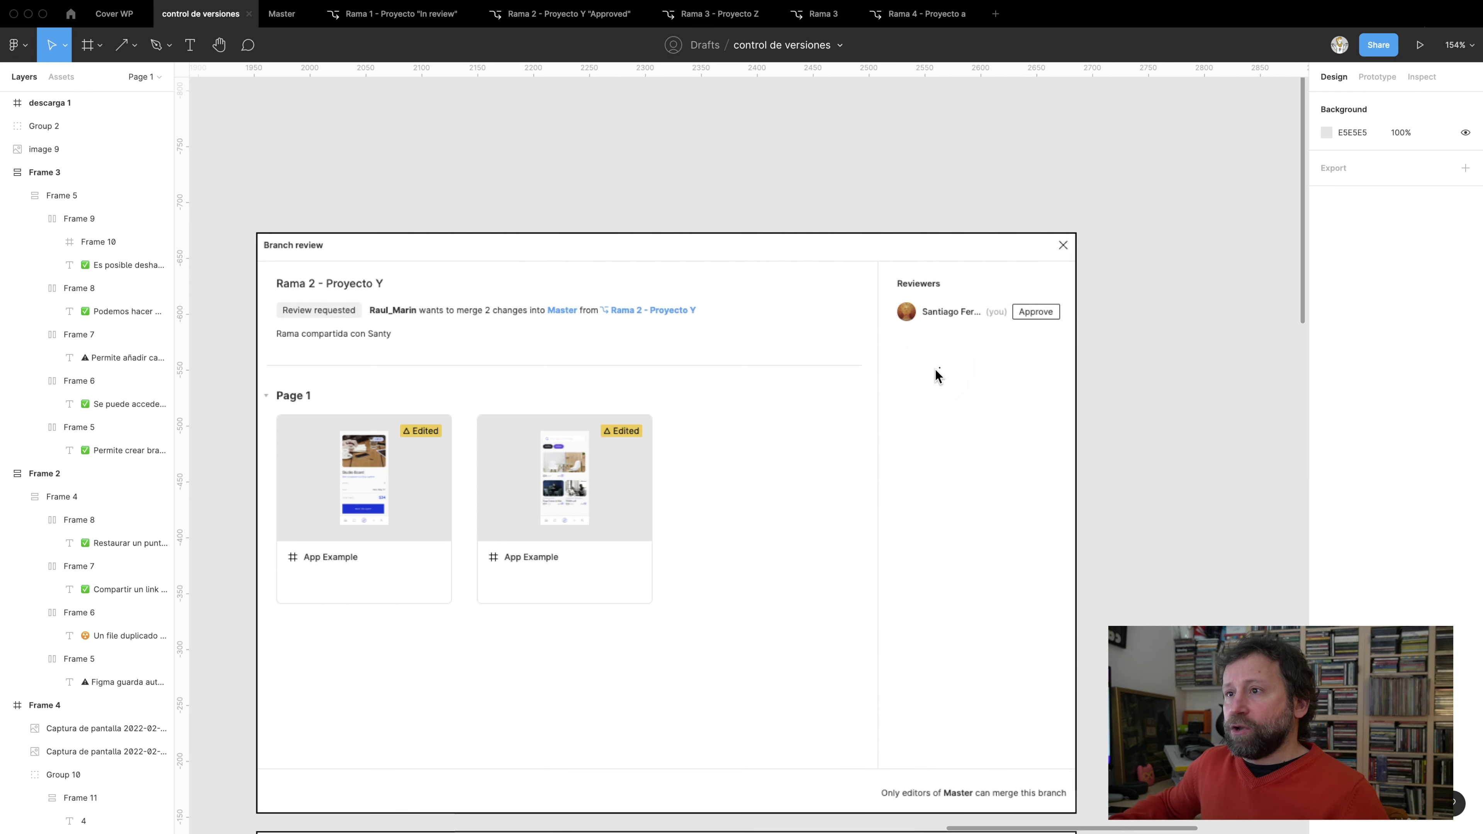
pyautogui.scroll(-10, 752, 288)
pyautogui.scroll(-5, 824, 490)
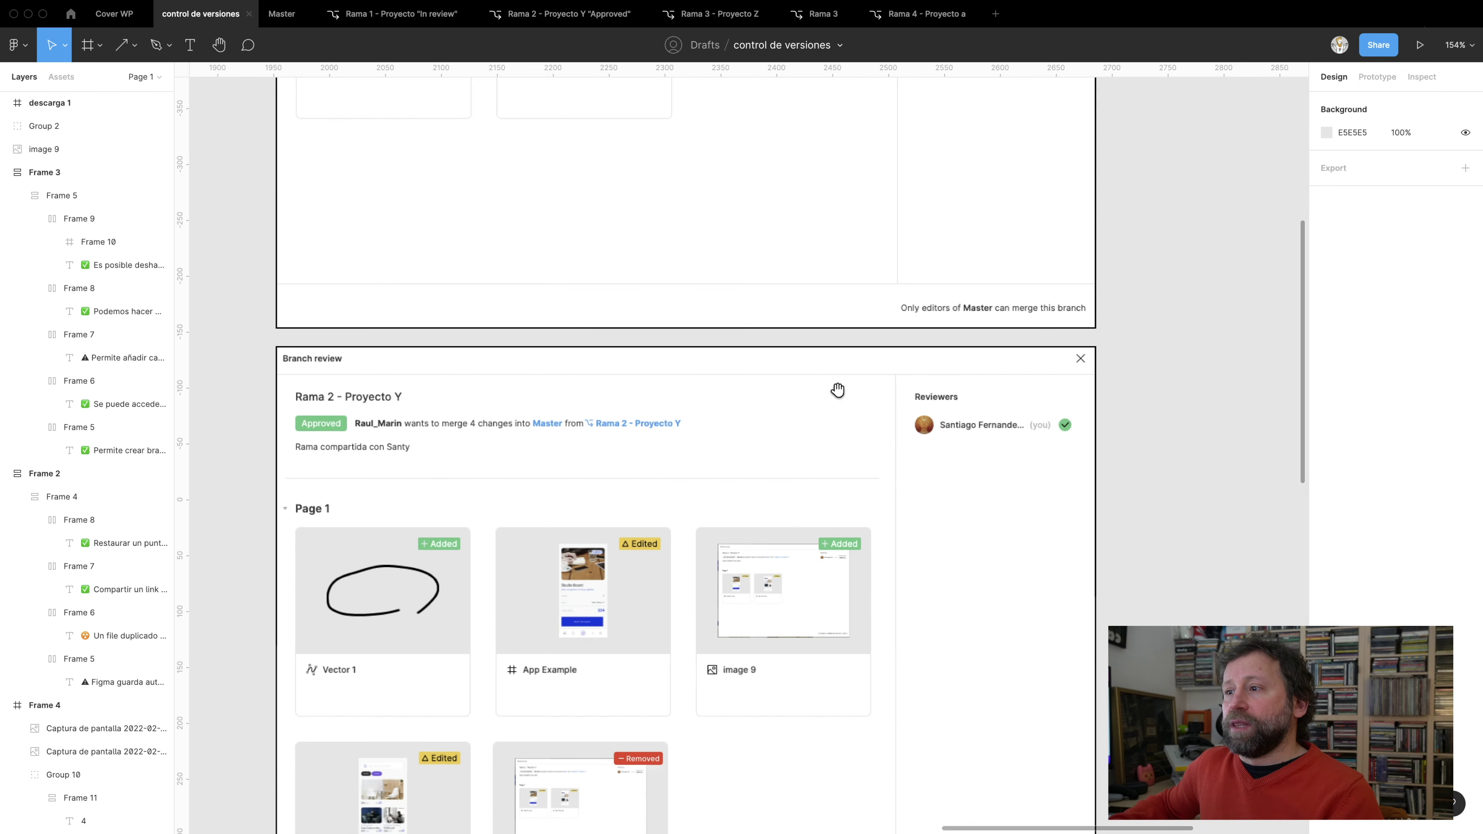
pyautogui.scroll(-1, 838, 389)
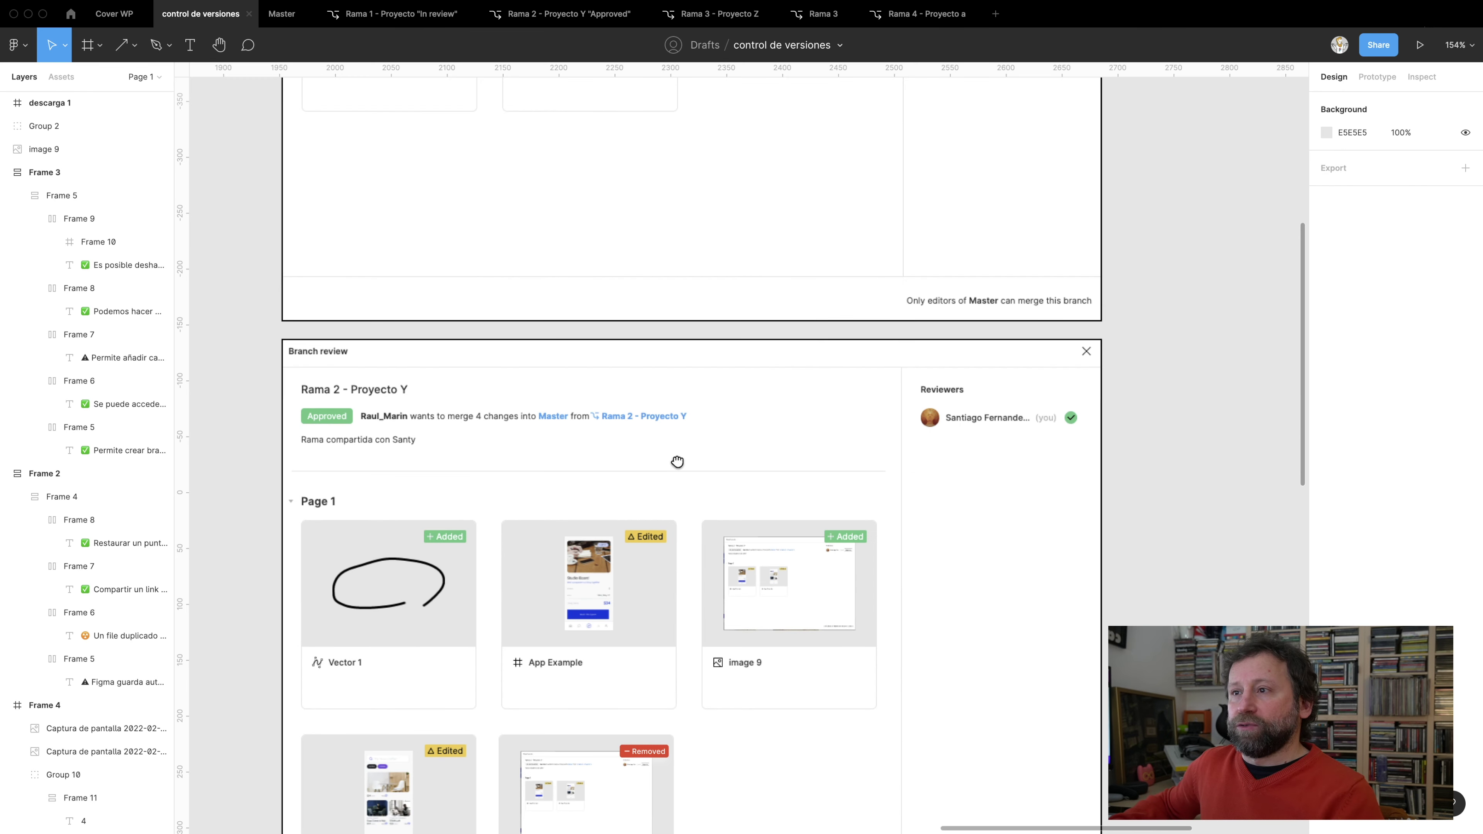
pyautogui.scroll(-4, 677, 462)
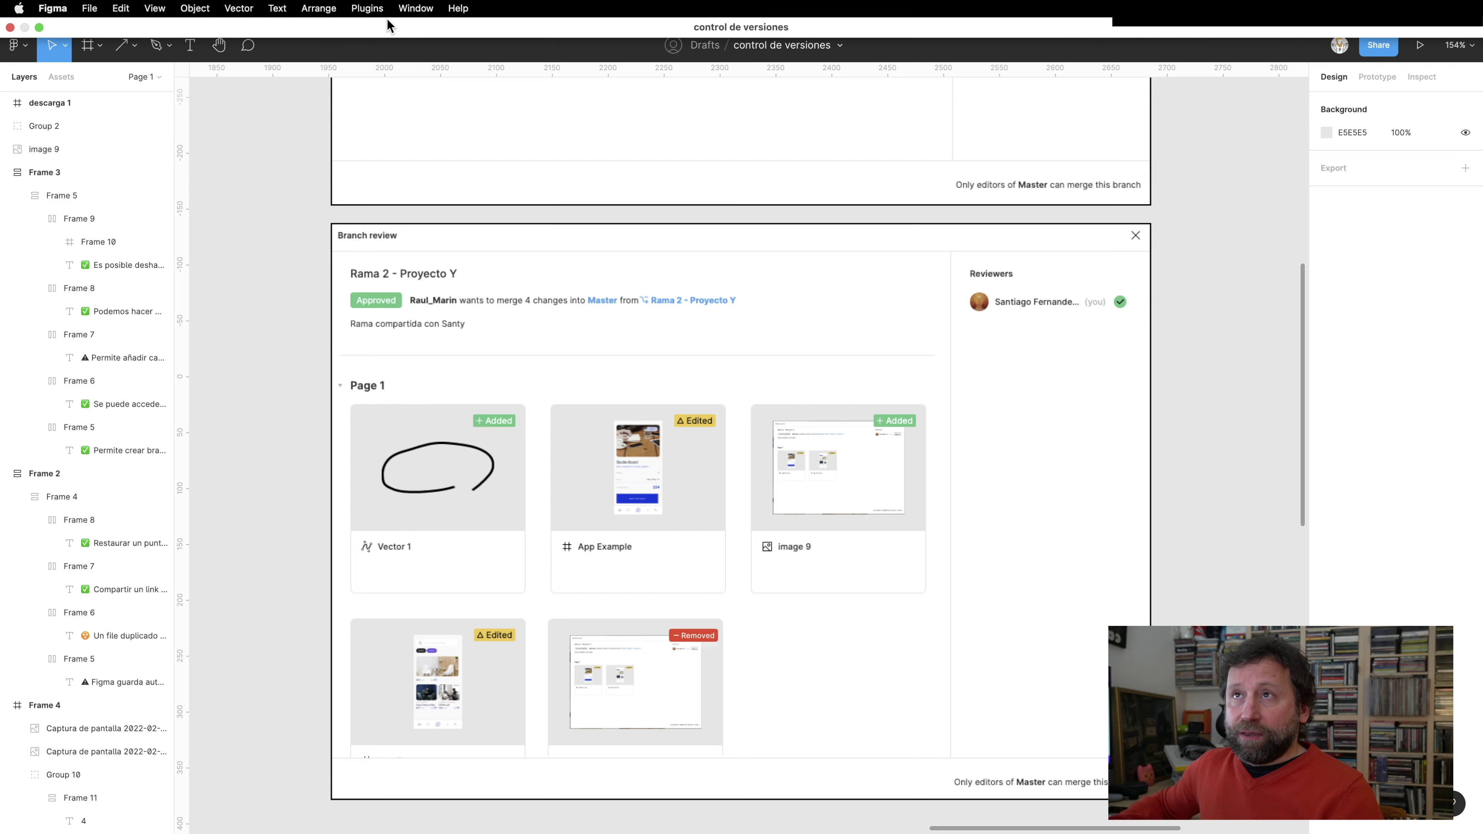
pyautogui.click(407, 14)
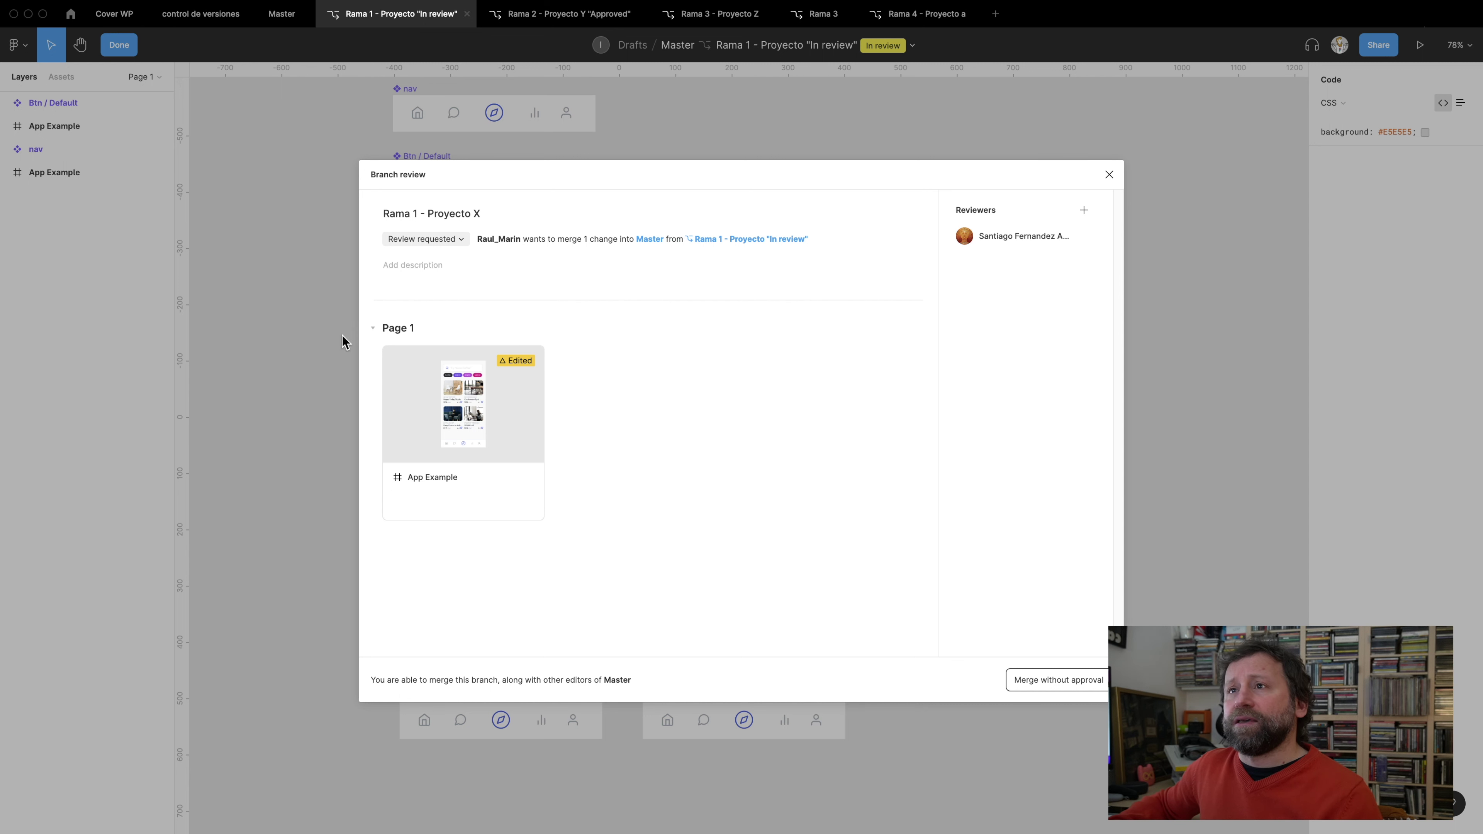
# Close and reopen Rama 1's branch review without merging, then open the approved Rama 2 branch
pyautogui.click(1109, 175)
pyautogui.press('Escape')
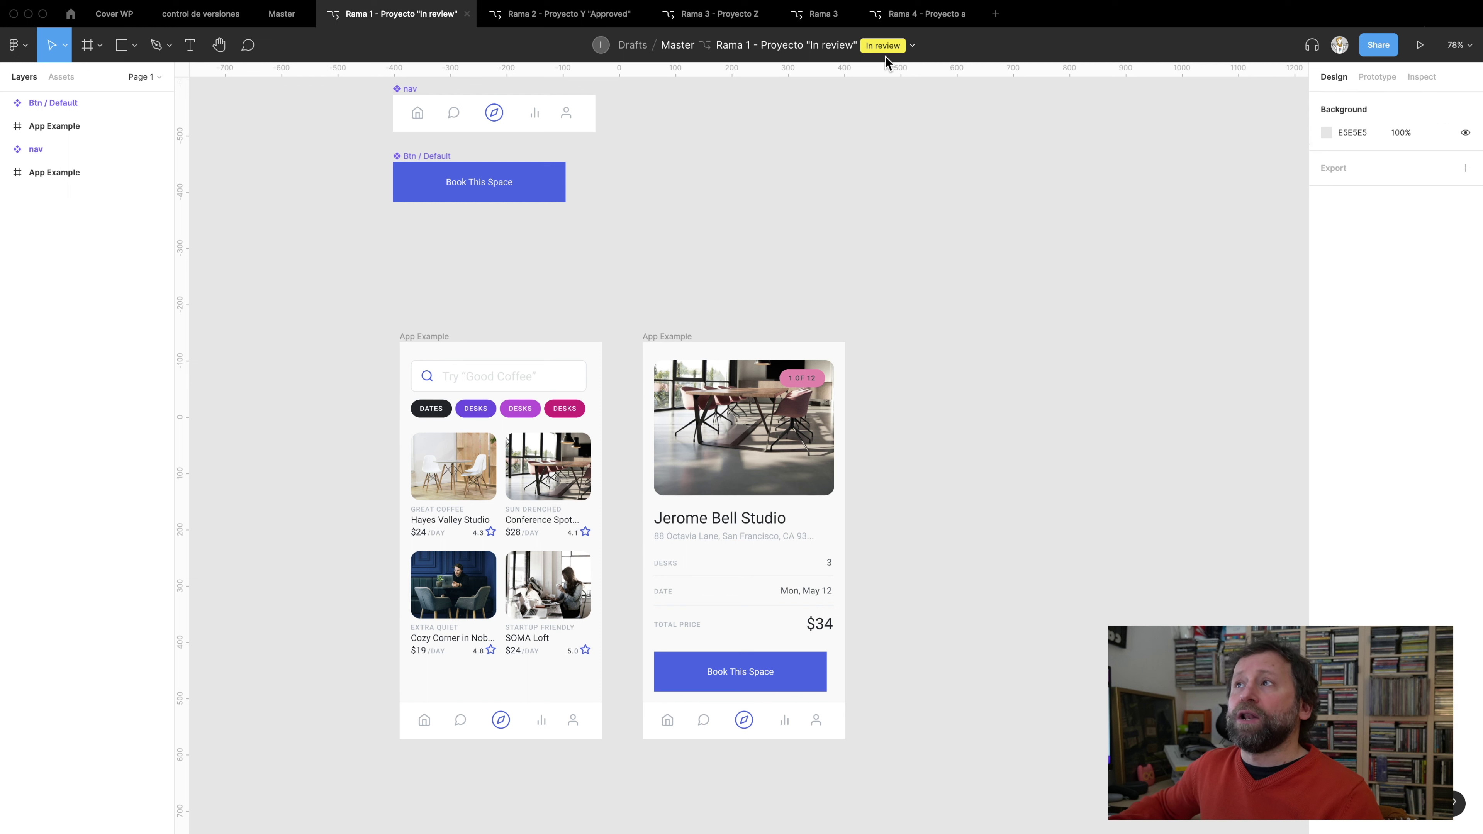
pyautogui.click(913, 46)
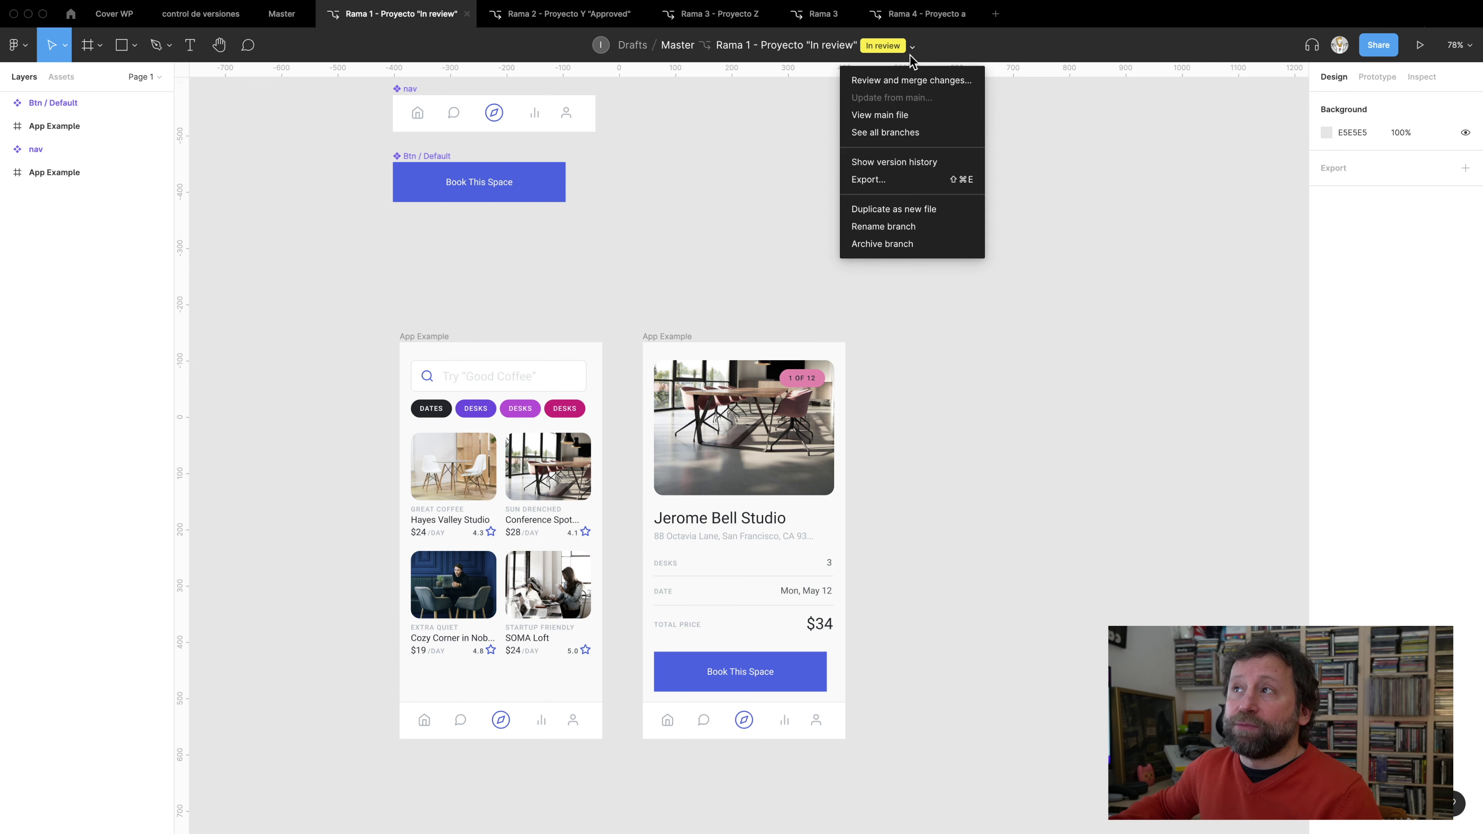
pyautogui.click(913, 85)
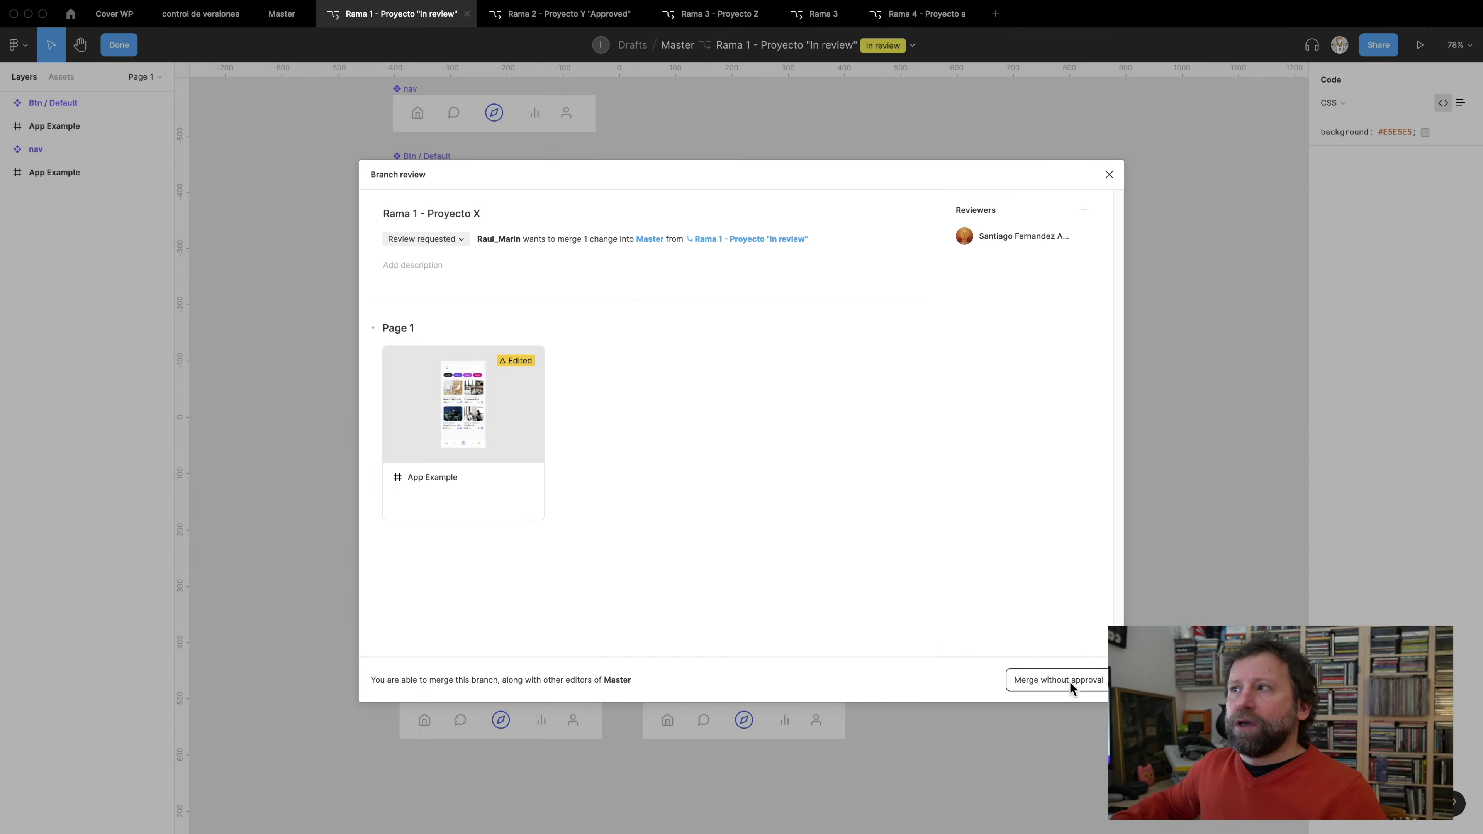
pyautogui.click(1109, 175)
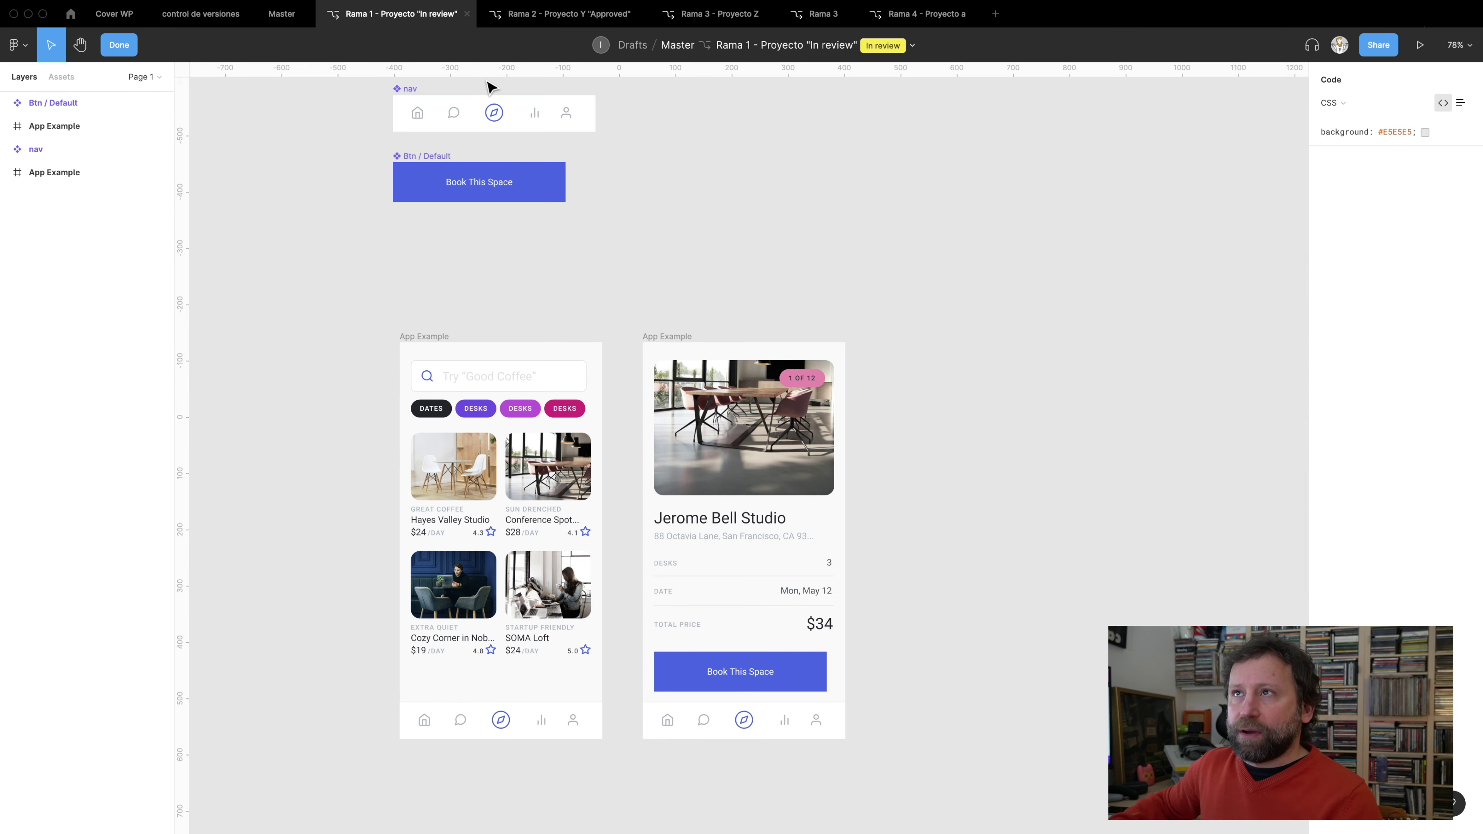
pyautogui.click(548, 17)
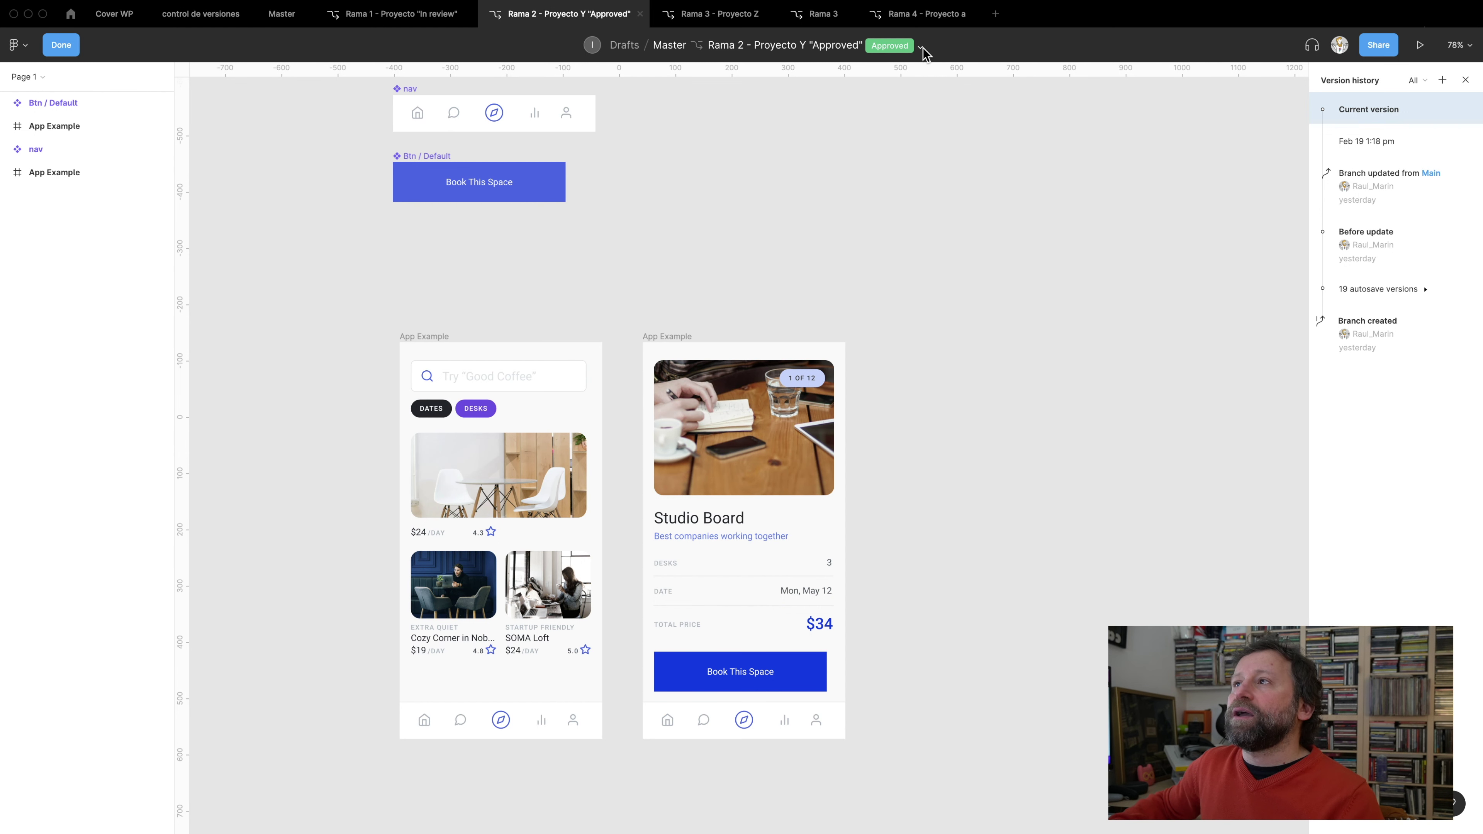
# Update the Rama 2 branch from the main file and apply the changes
pyautogui.click(920, 50)
pyautogui.click(920, 81)
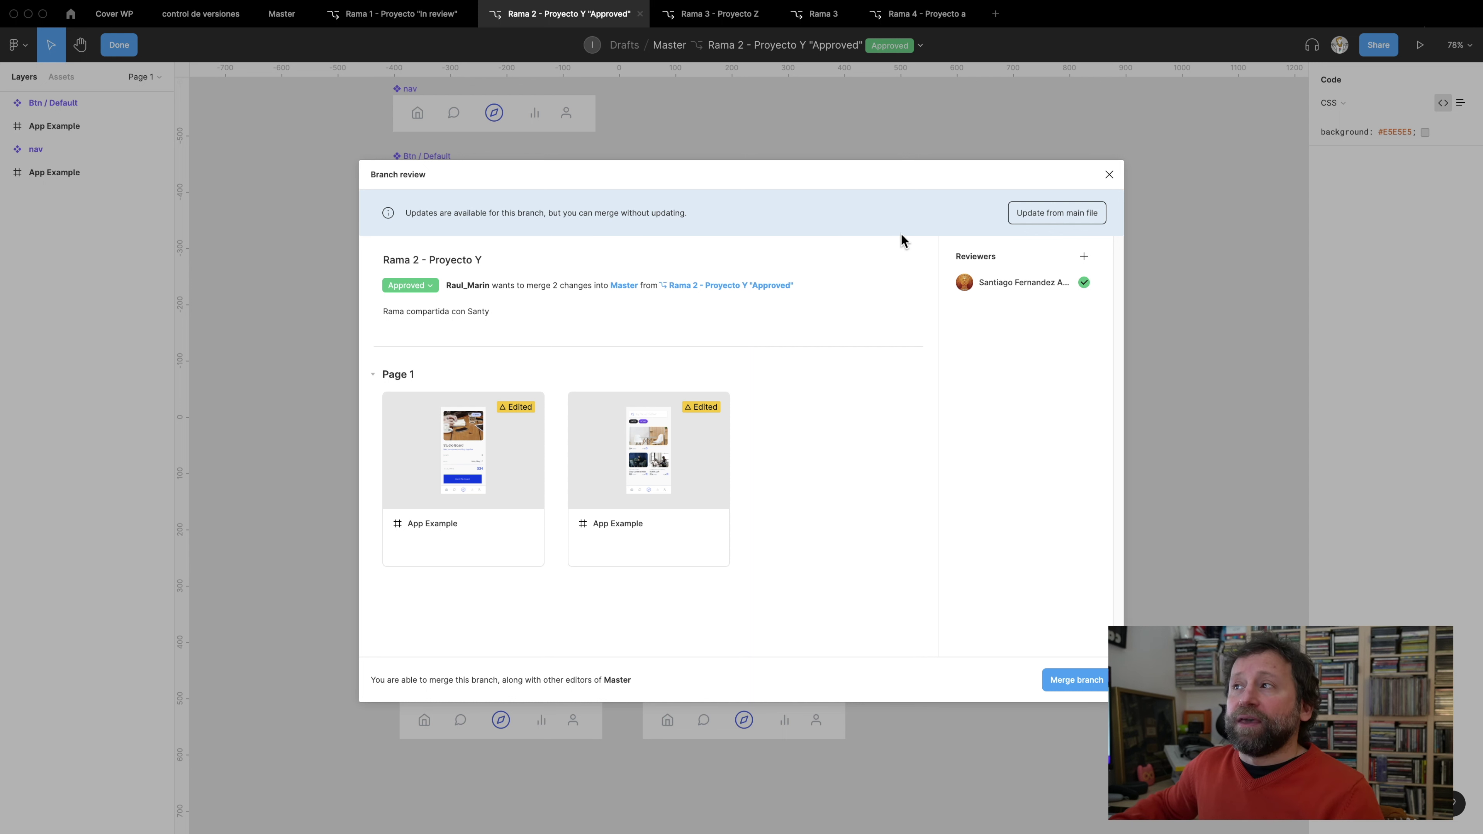
pyautogui.click(1048, 216)
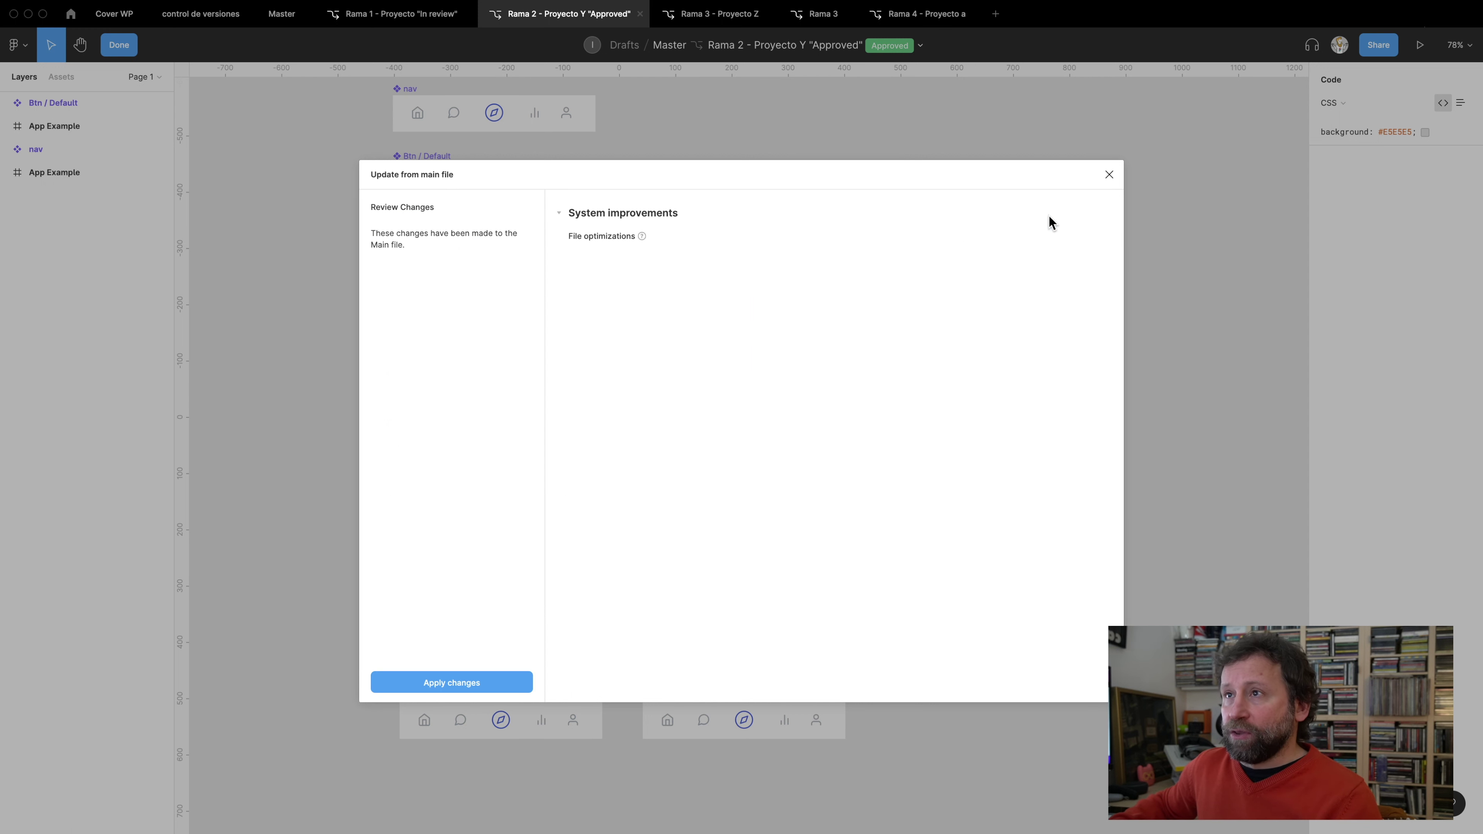
pyautogui.click(475, 682)
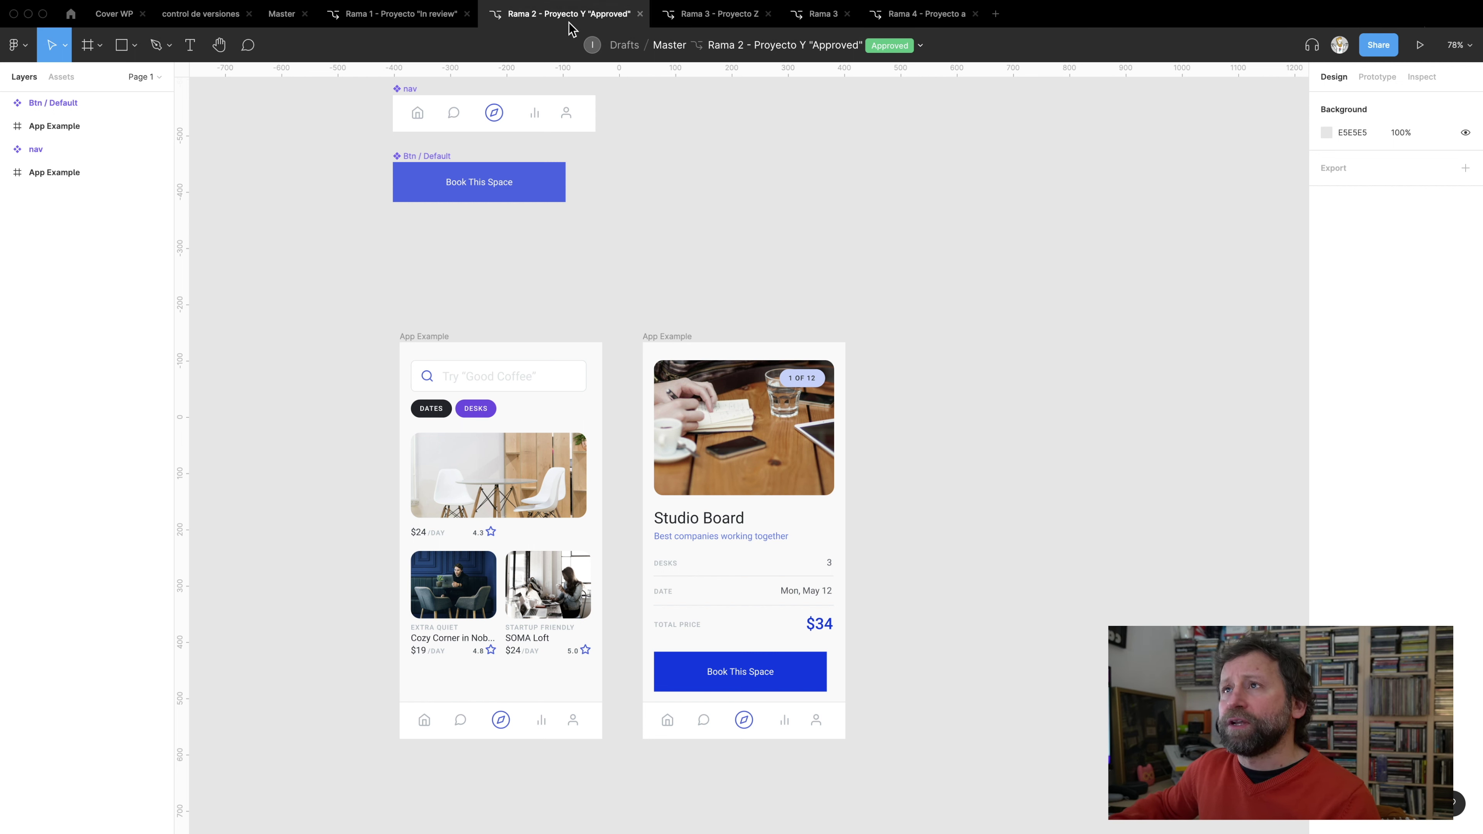
pyautogui.click(420, 17)
# Switch from Rama 2 to the archived Rama 3 - Proyecto Z branch
pyautogui.click(571, 16)
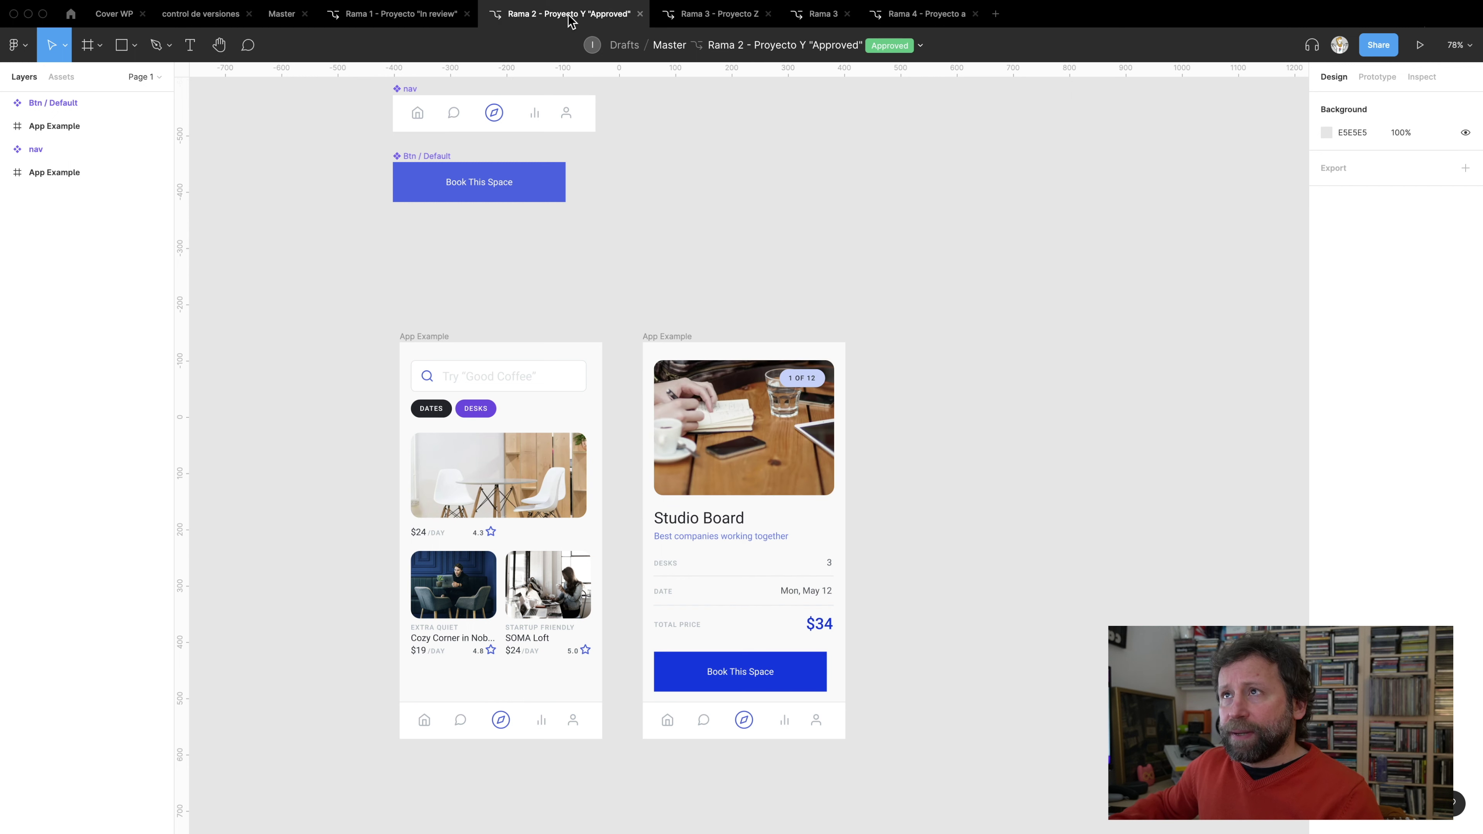
pyautogui.click(711, 18)
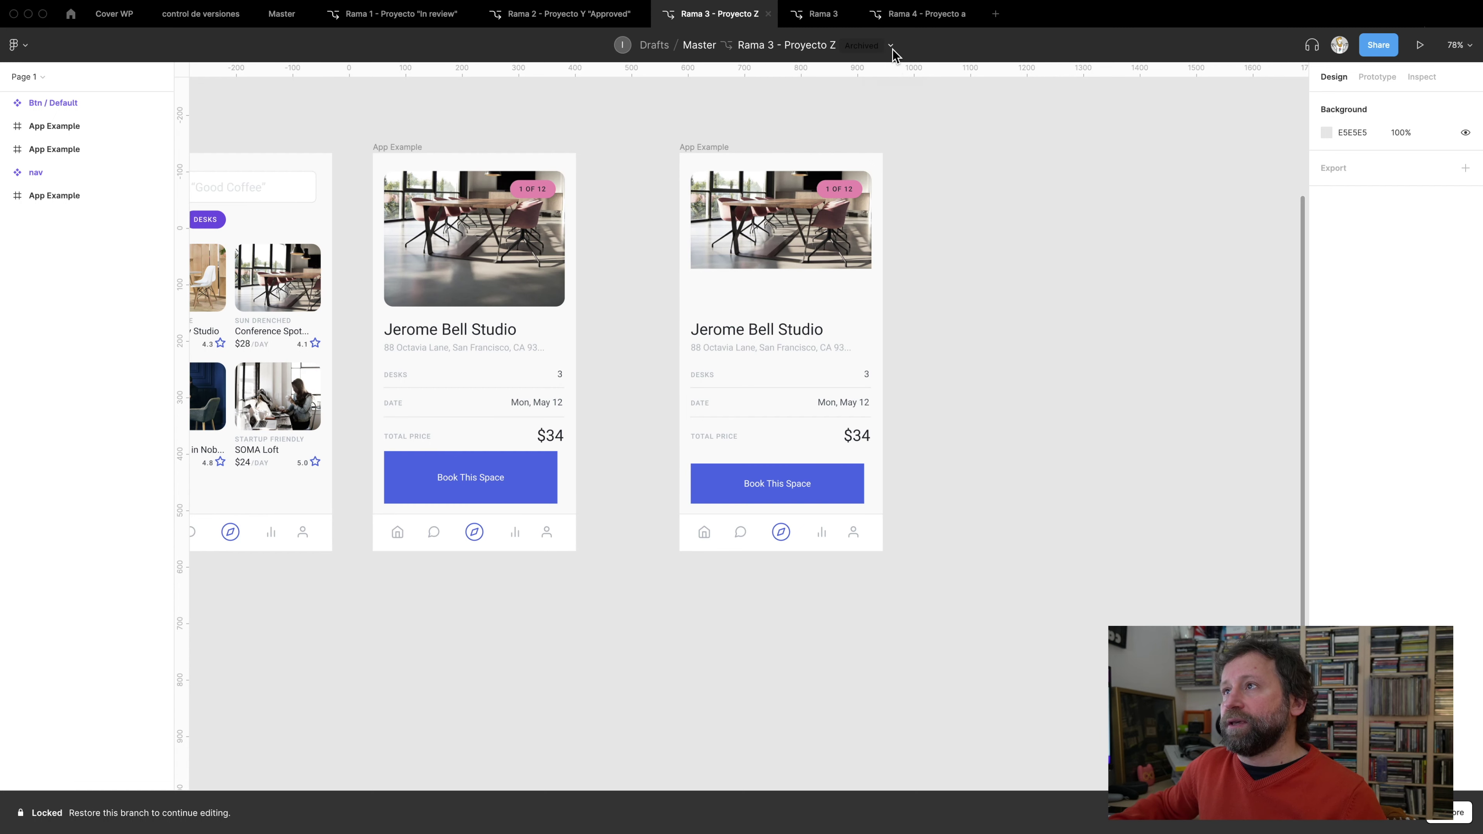
pyautogui.click(900, 104)
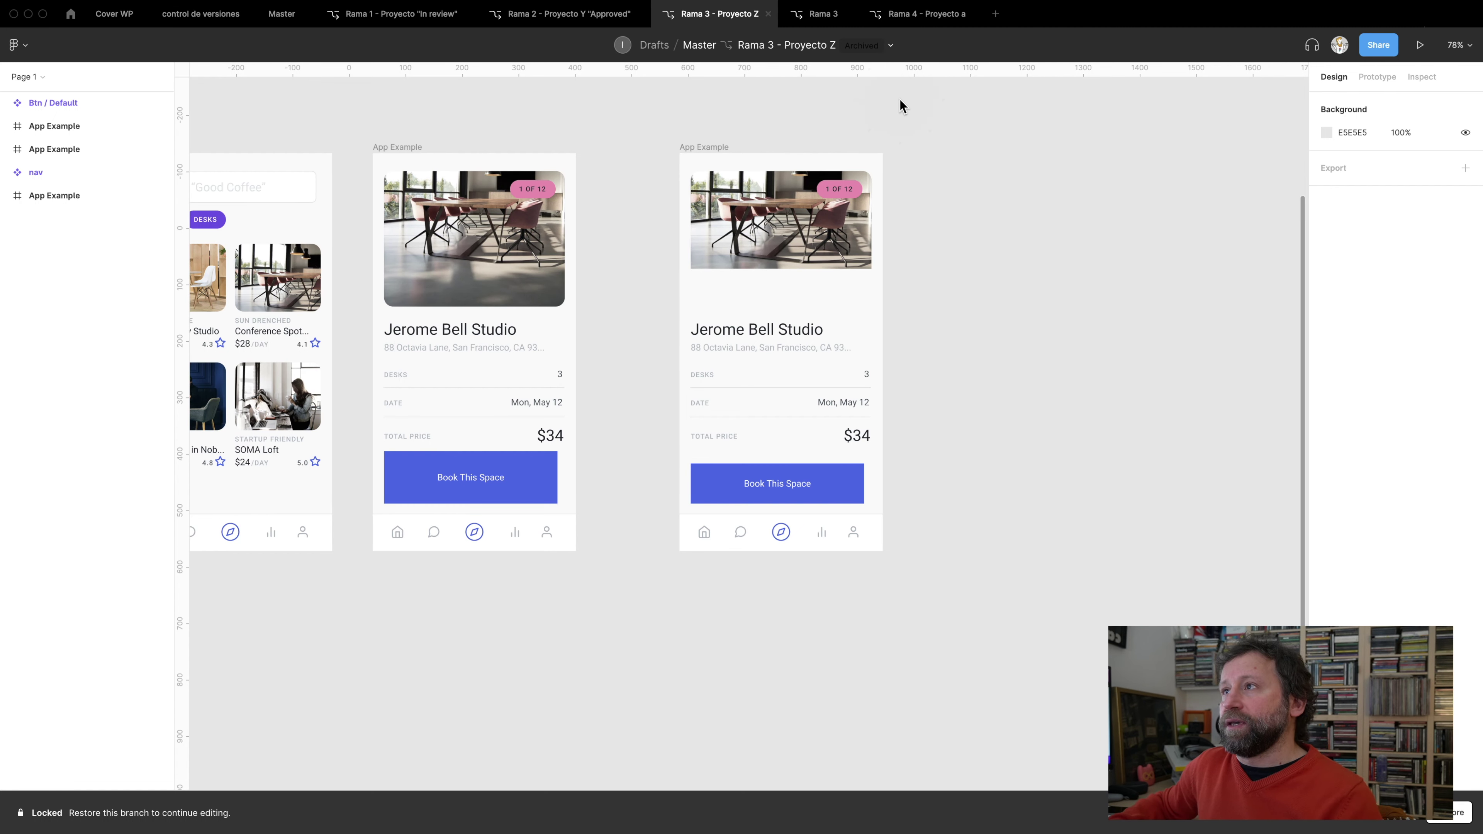
# Review Rama 3's proposed changes: one added and one edited App Example
pyautogui.click(892, 47)
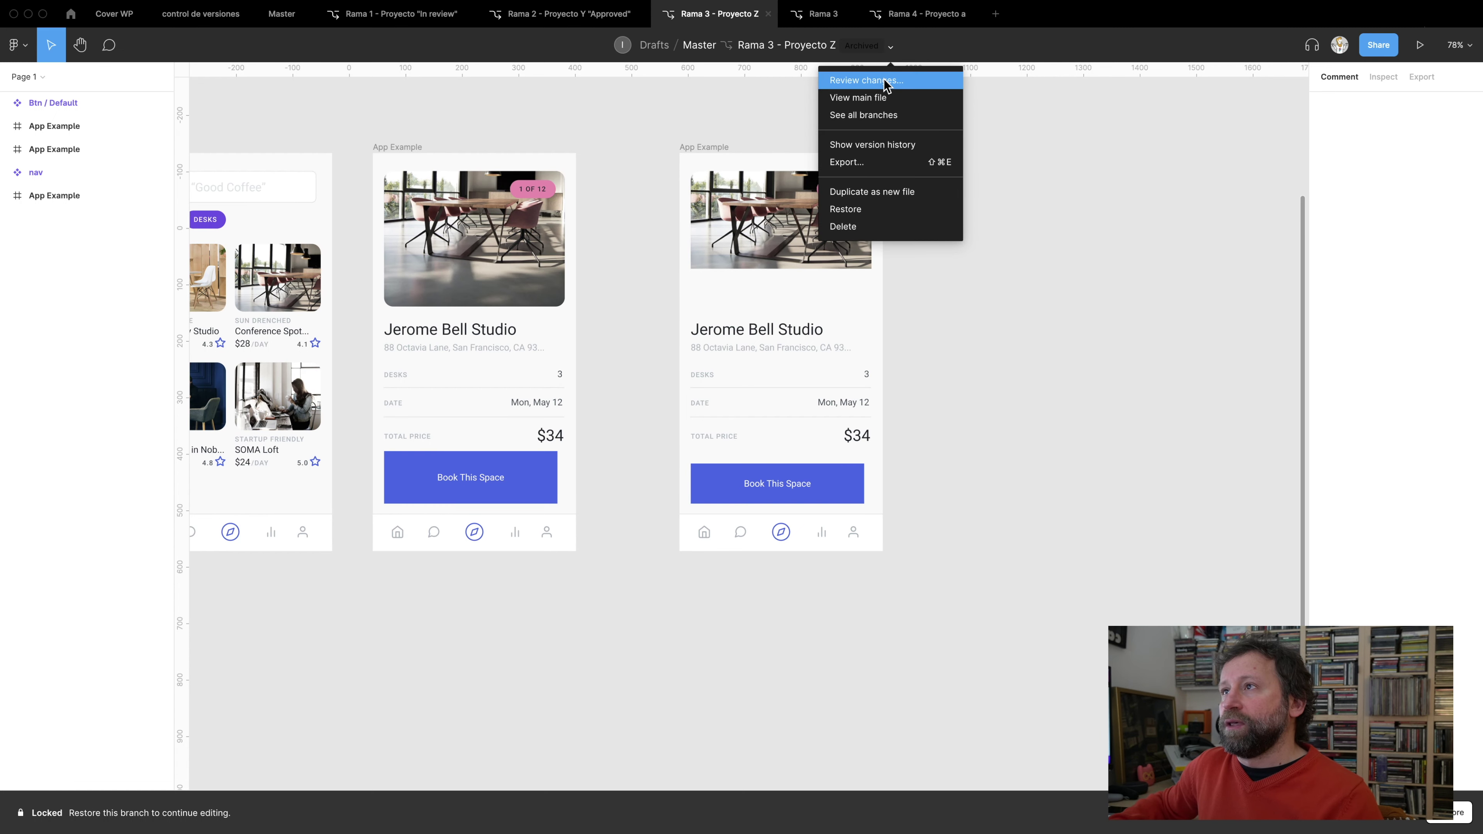
pyautogui.click(887, 79)
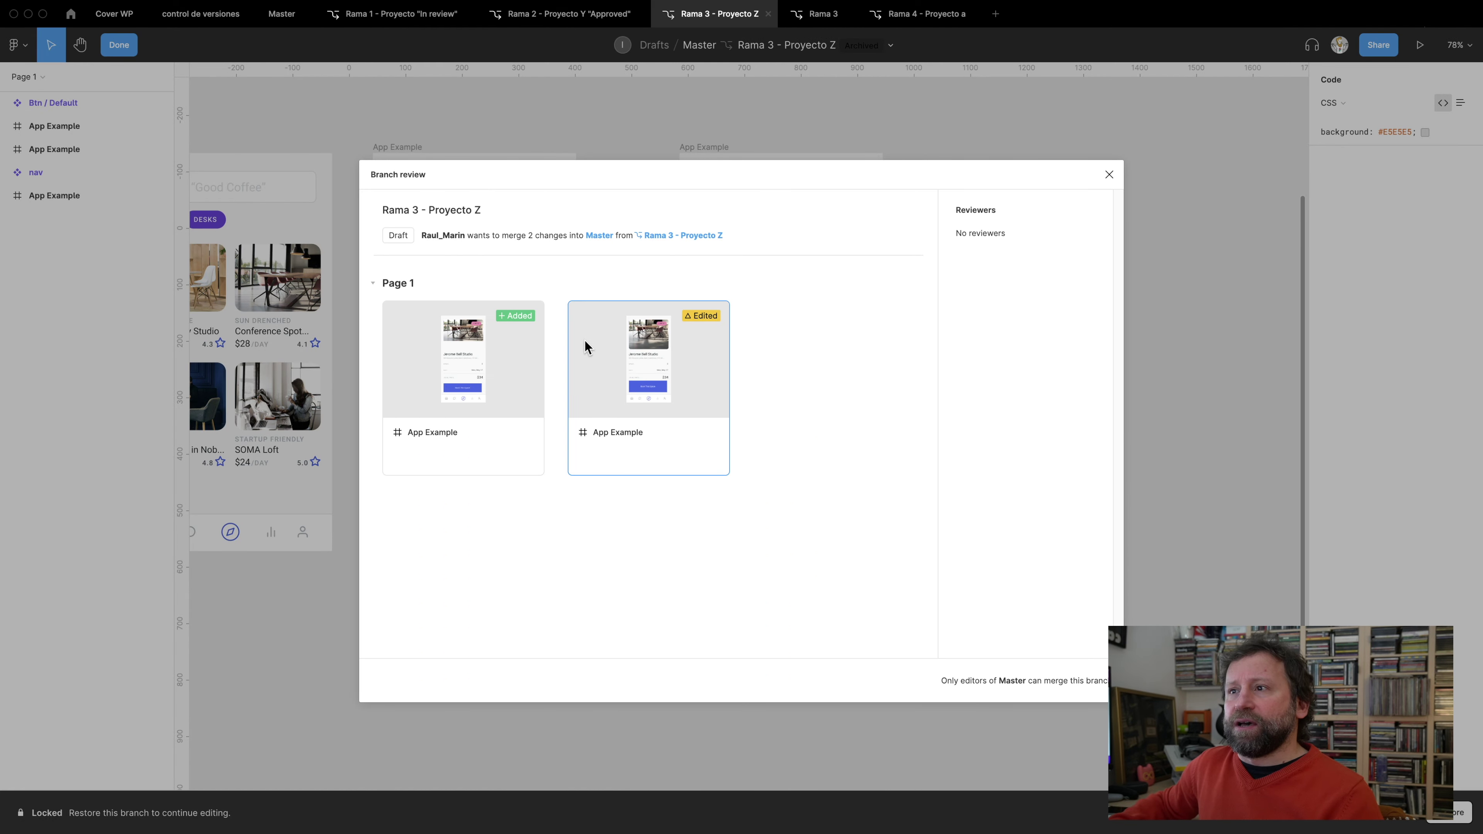
pyautogui.click(1109, 175)
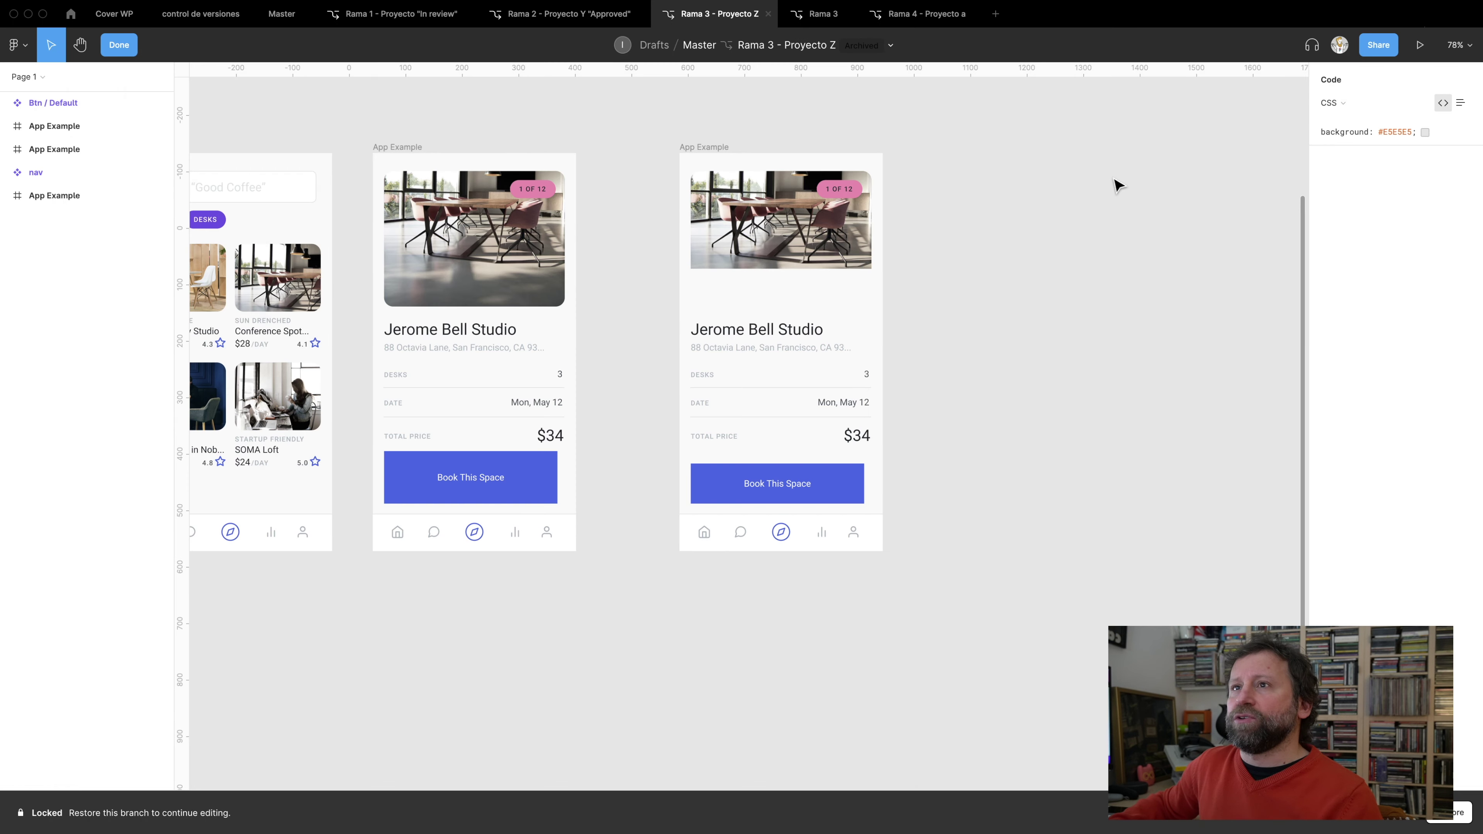
pyautogui.click(892, 51)
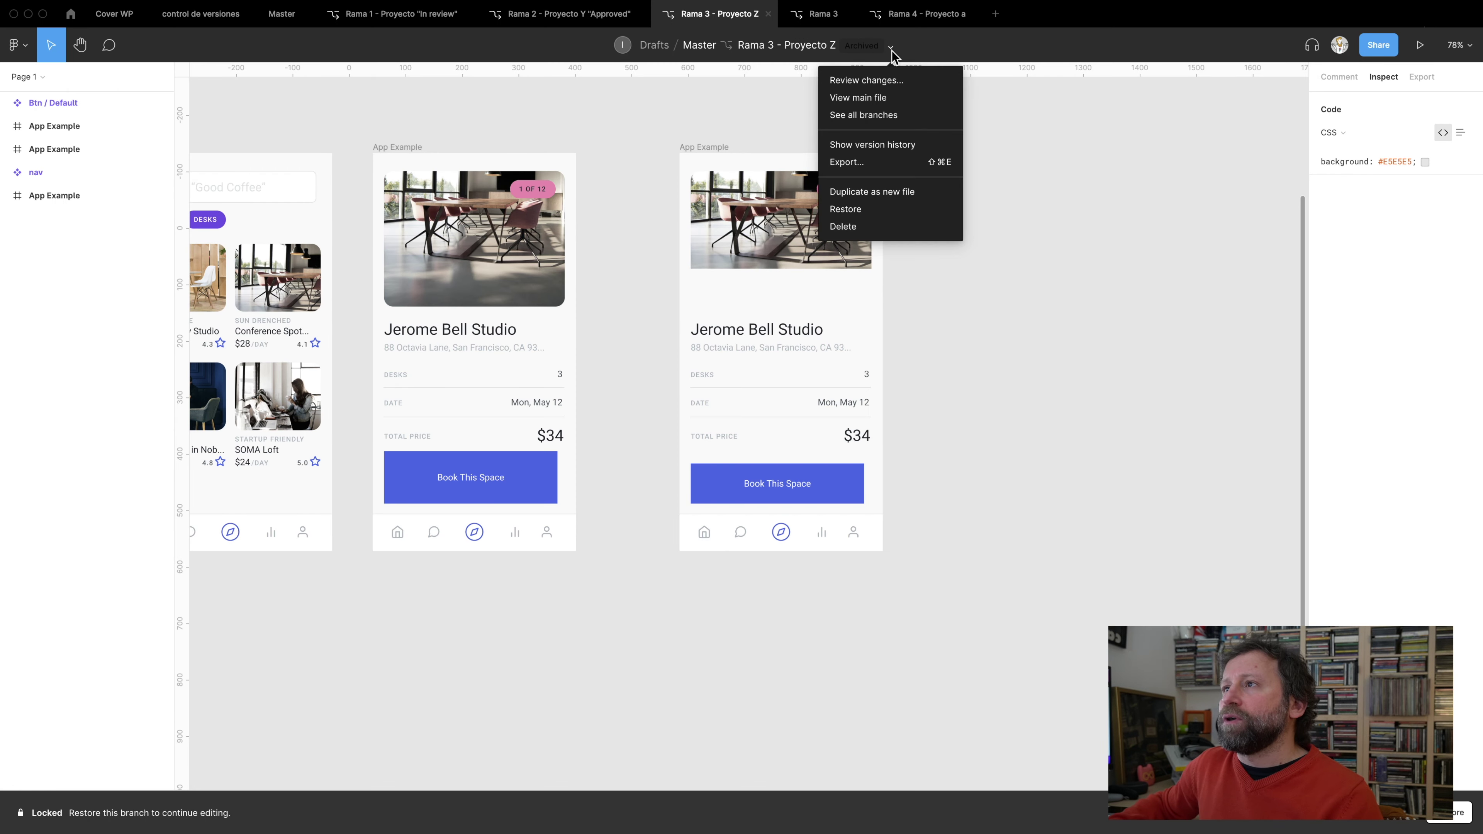
# List the file's branches, browsing the created-by-you, archived and active filters
pyautogui.click(862, 117)
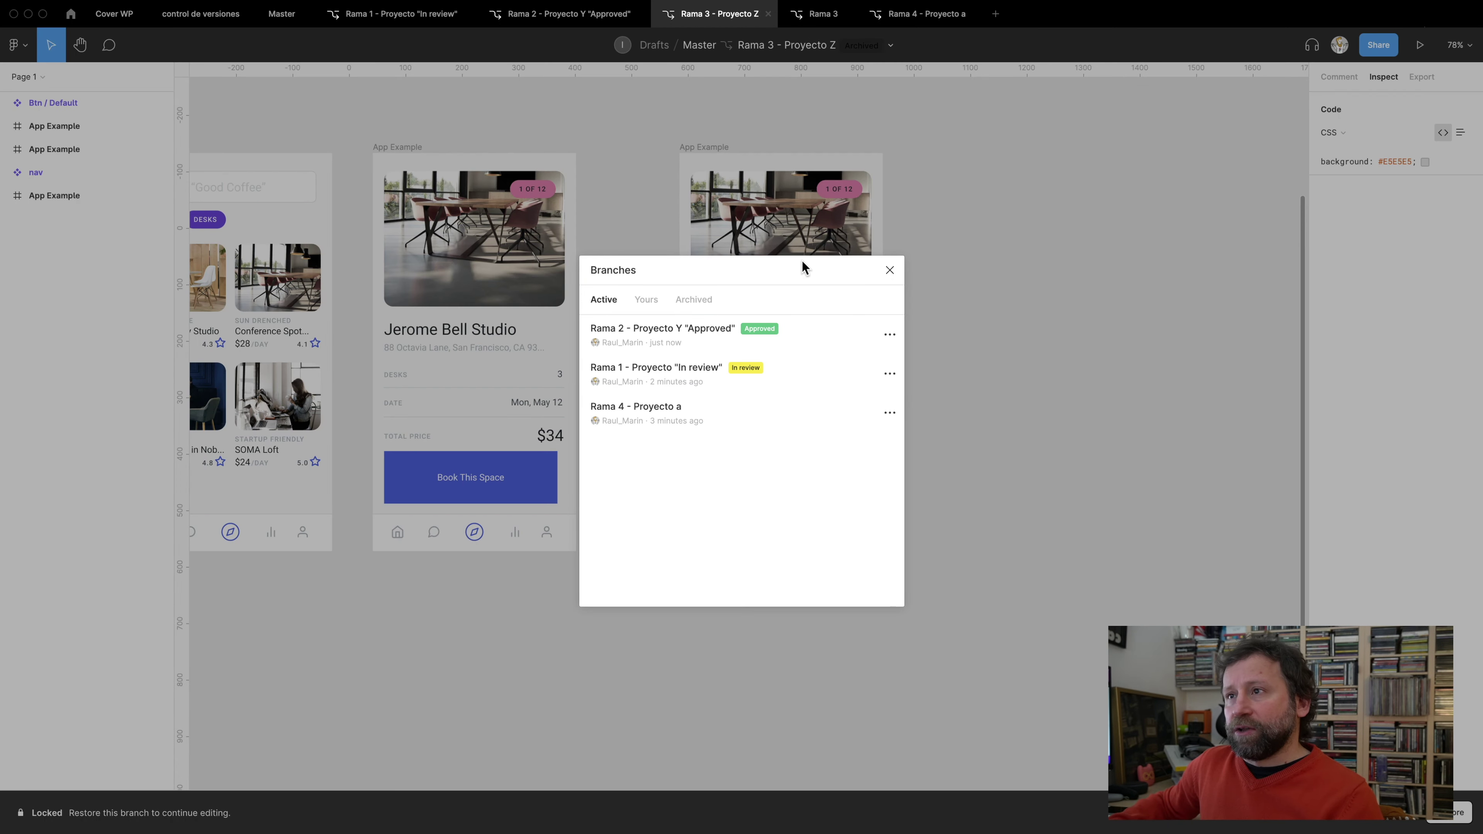
pyautogui.moveTo(719, 335)
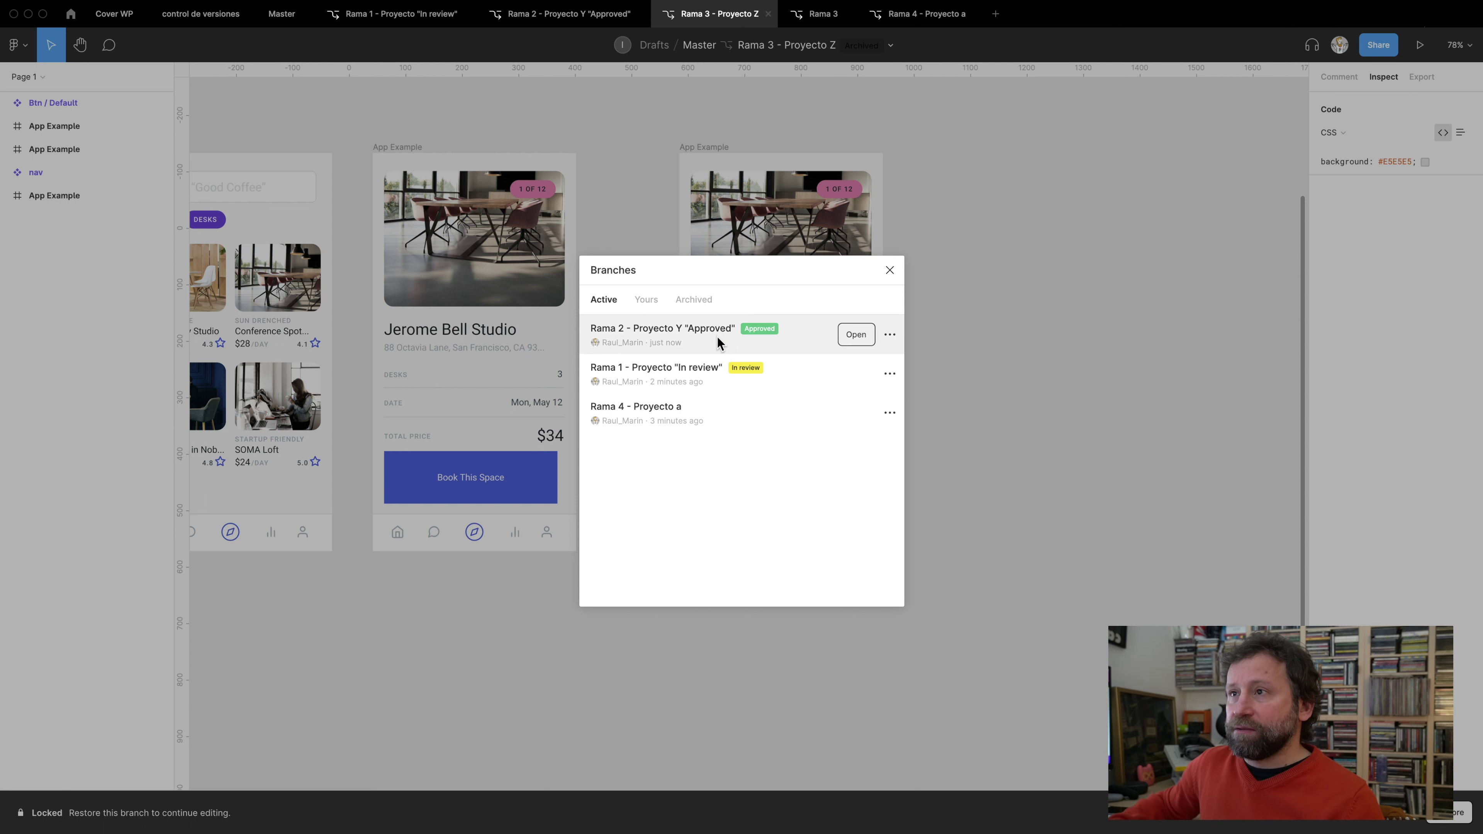
pyautogui.click(645, 300)
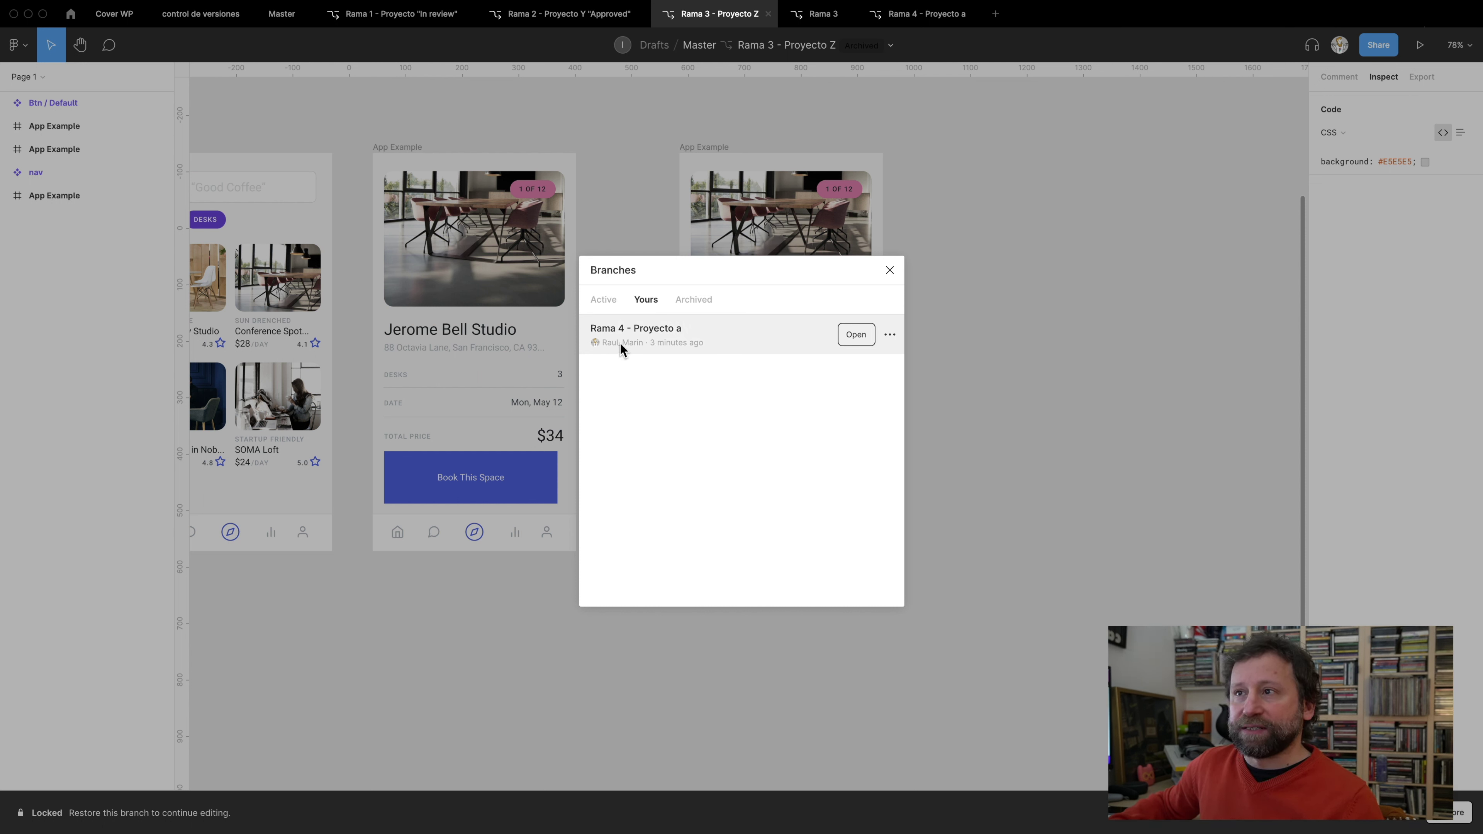
pyautogui.click(691, 302)
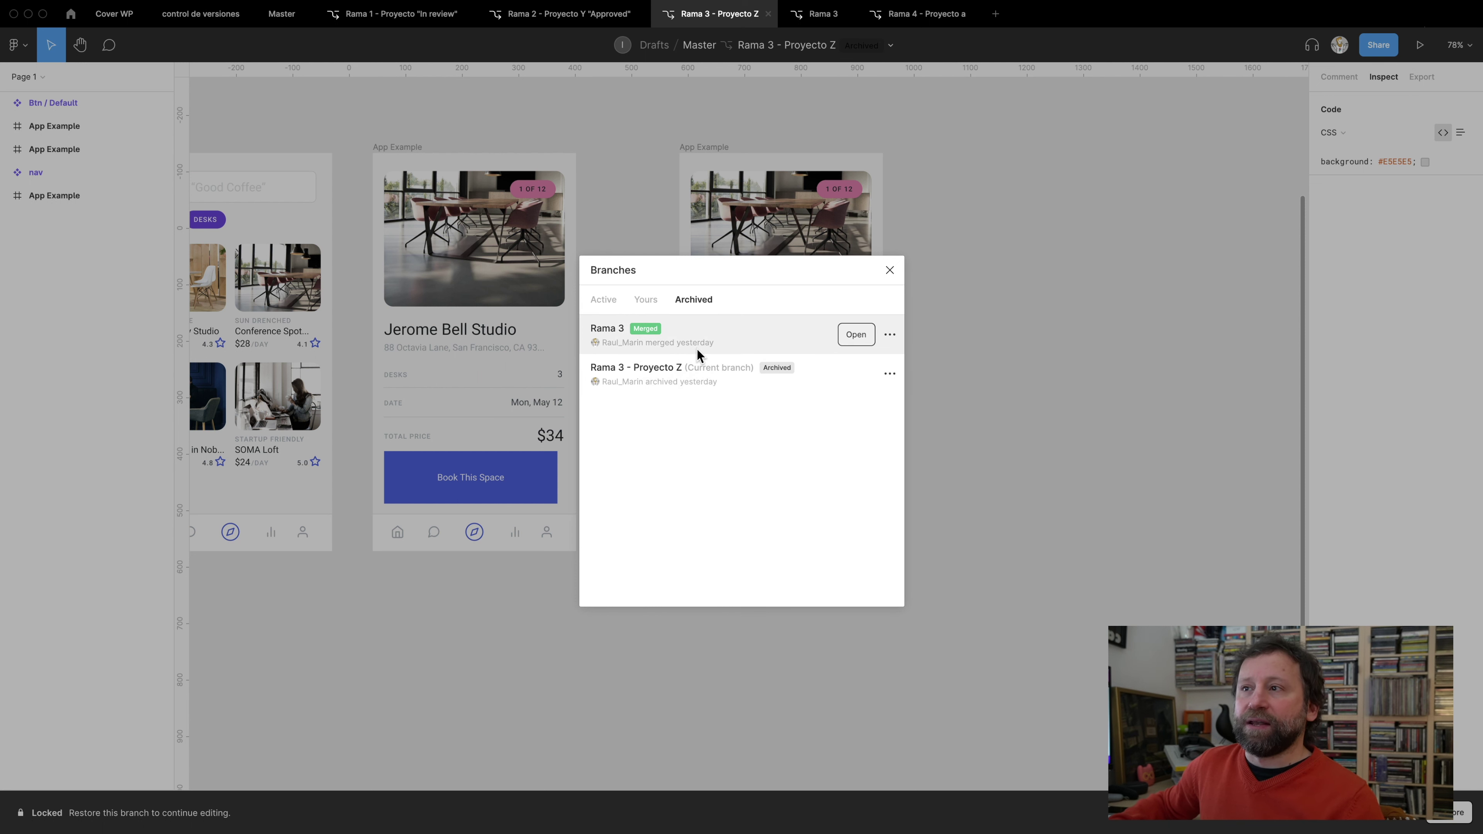
pyautogui.click(595, 299)
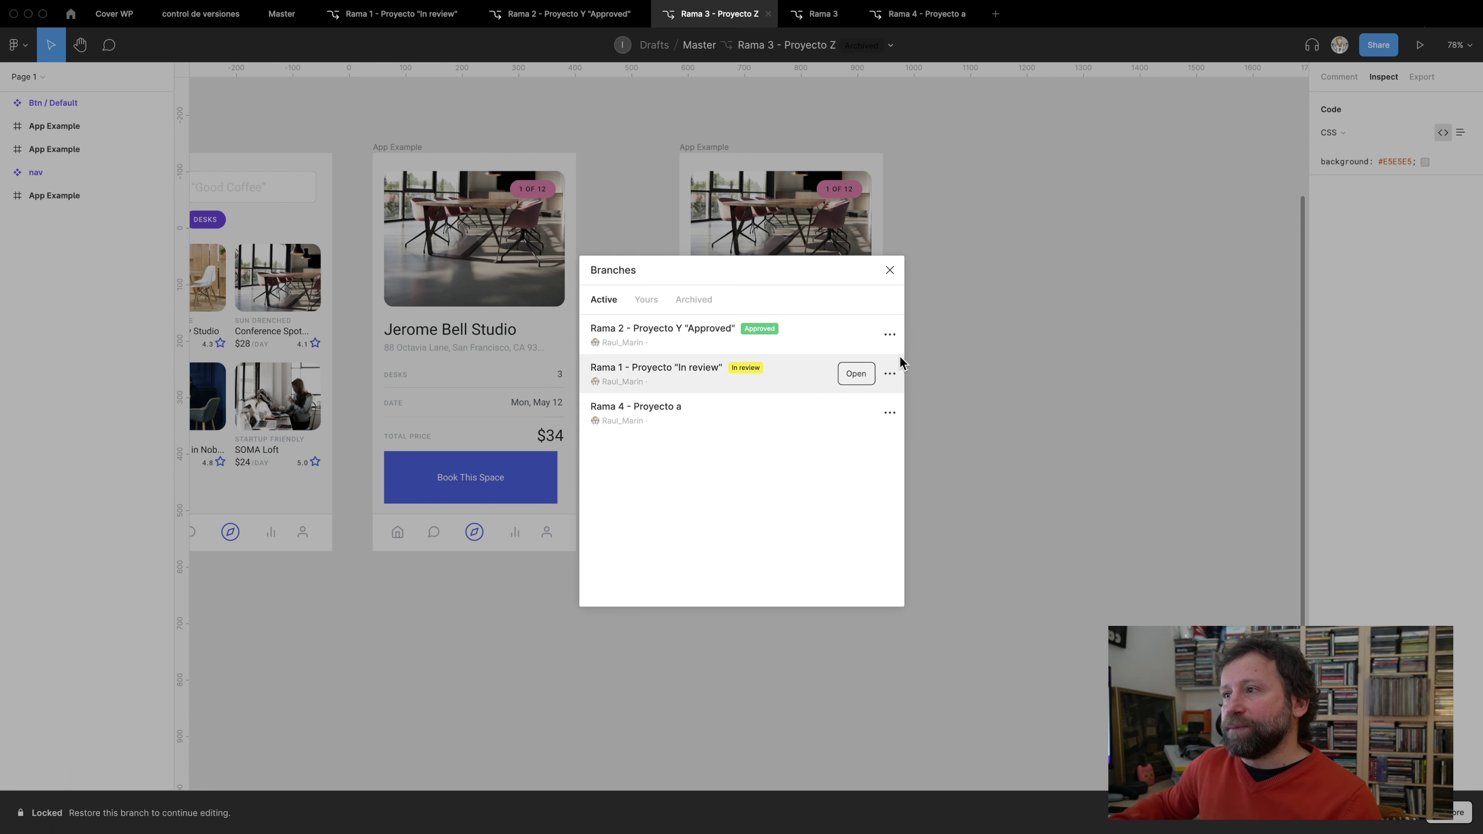
# Archive the Rama 2 - Proyecto Y branch and confirm it appears among archived branches
pyautogui.click(890, 335)
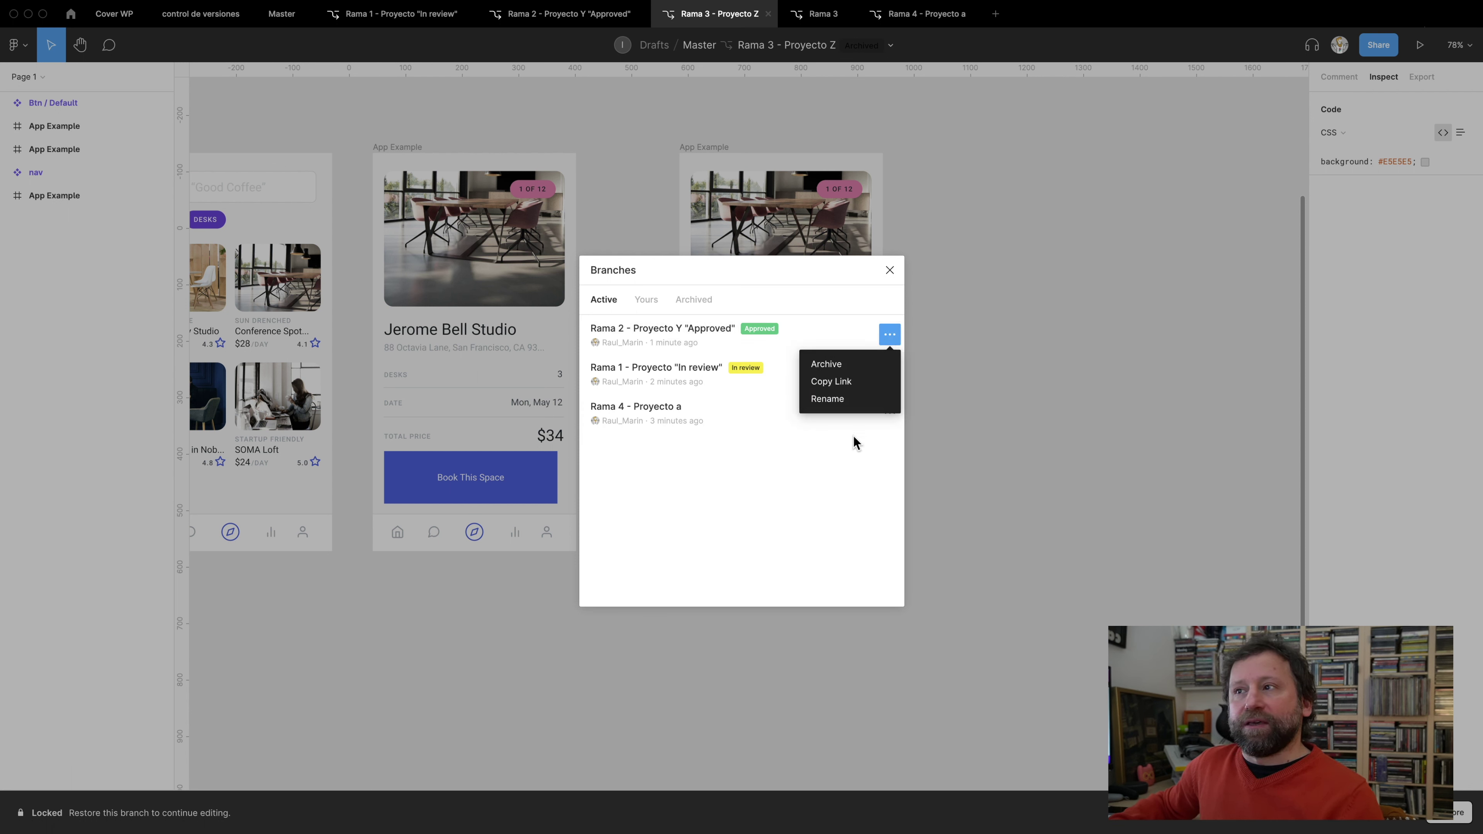
pyautogui.click(854, 453)
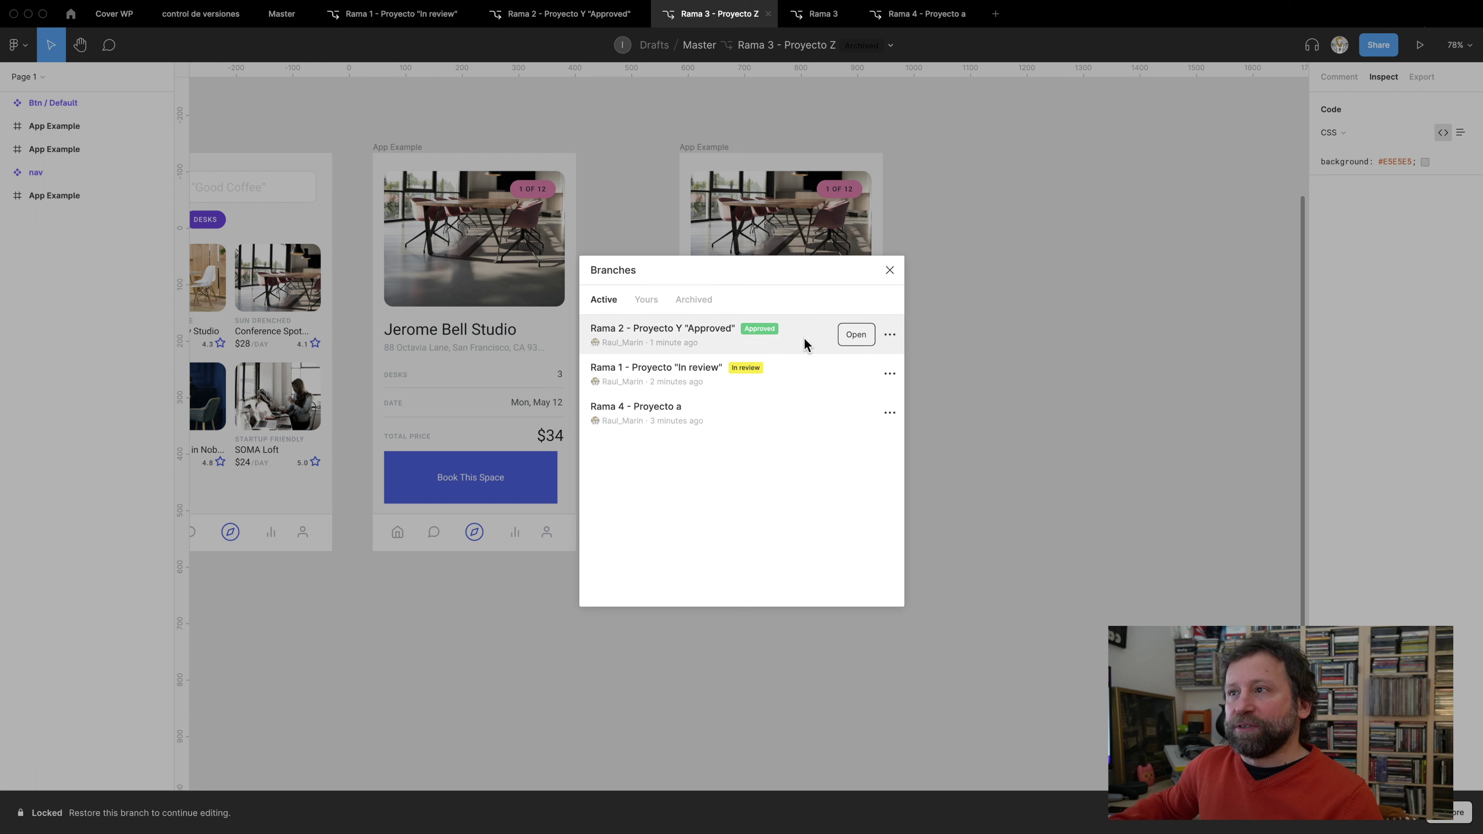
pyautogui.click(889, 335)
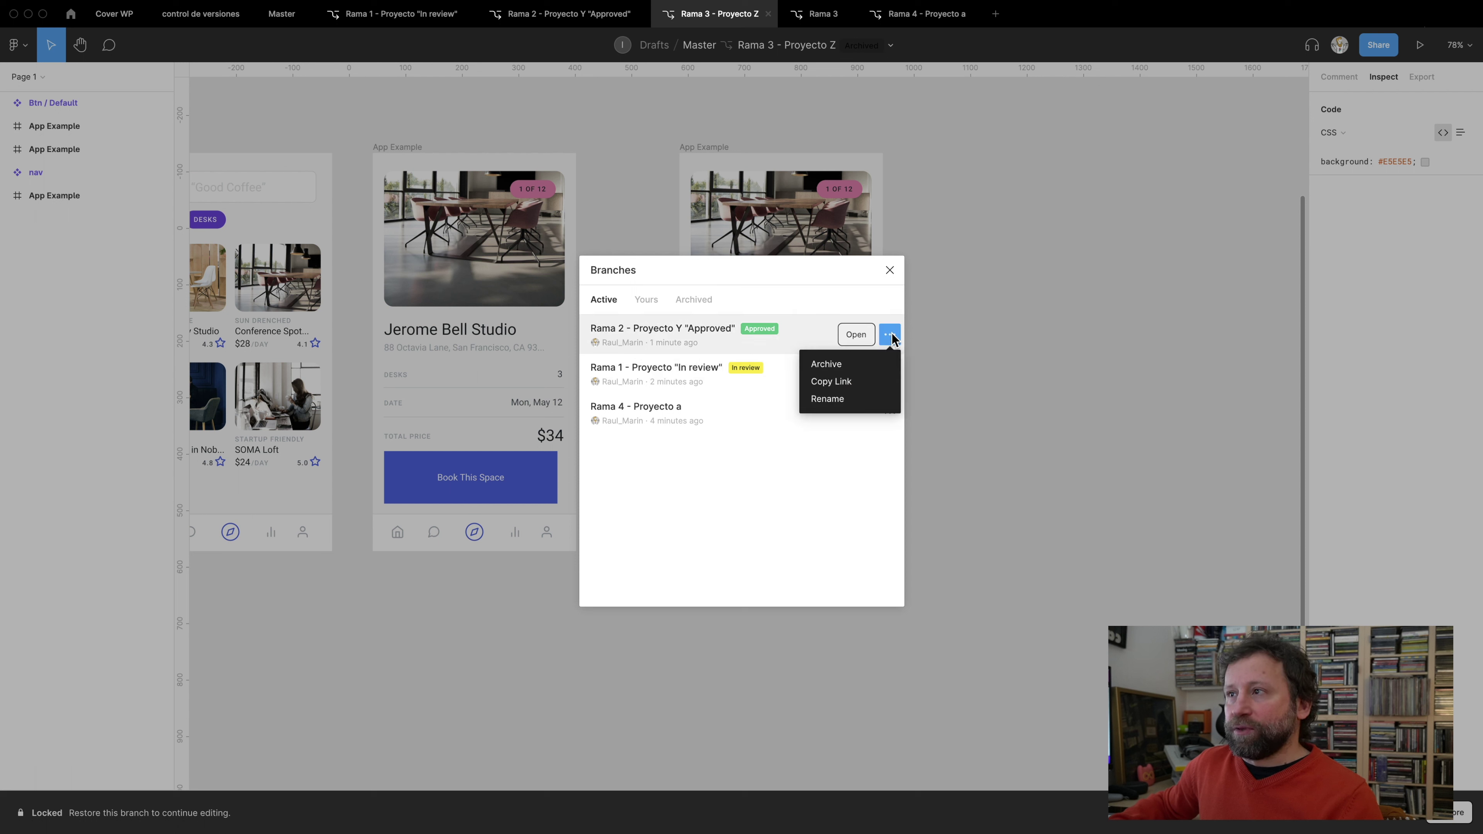
pyautogui.click(848, 365)
pyautogui.click(690, 300)
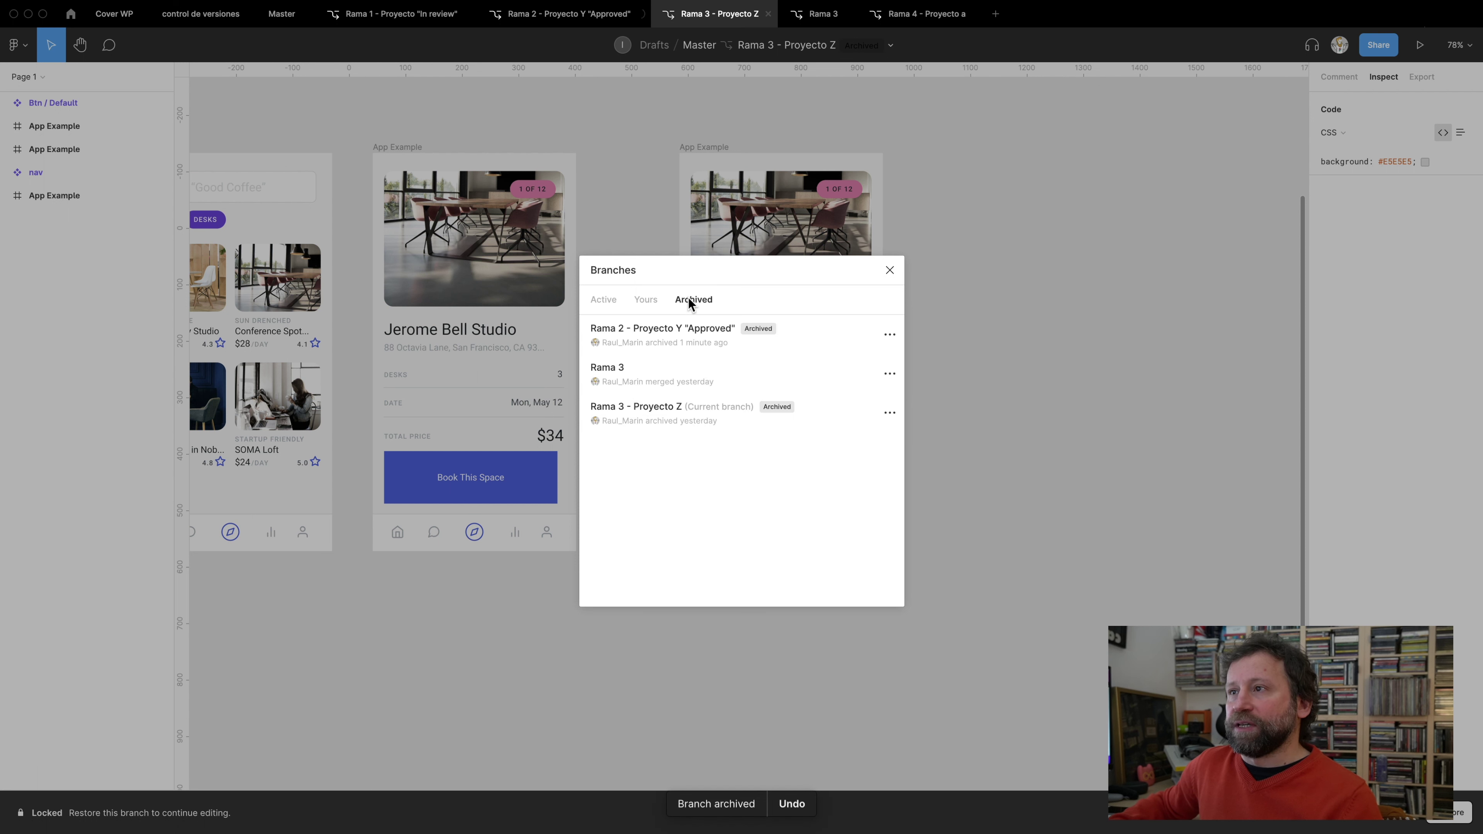
pyautogui.click(889, 335)
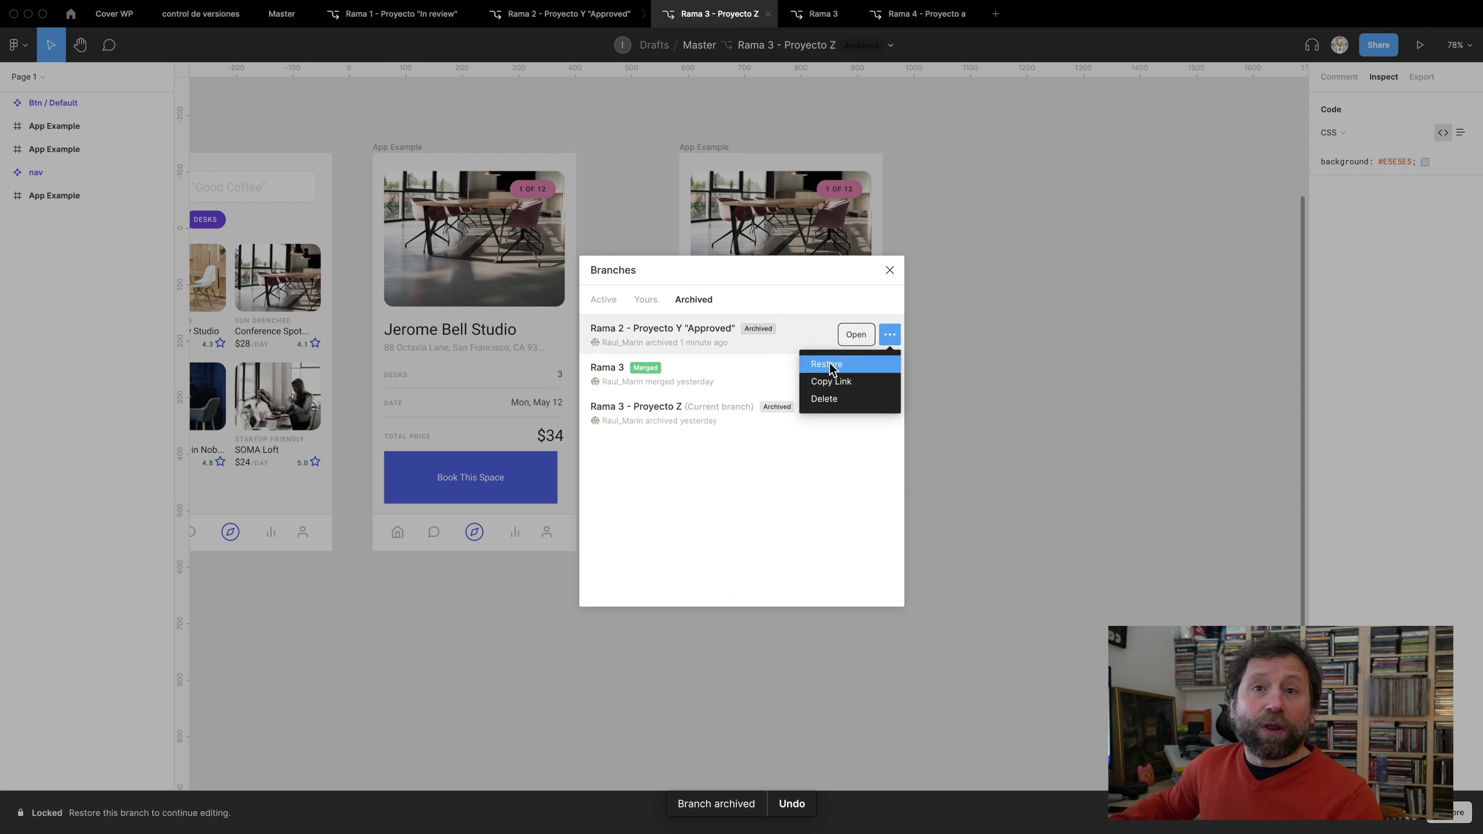
pyautogui.click(796, 482)
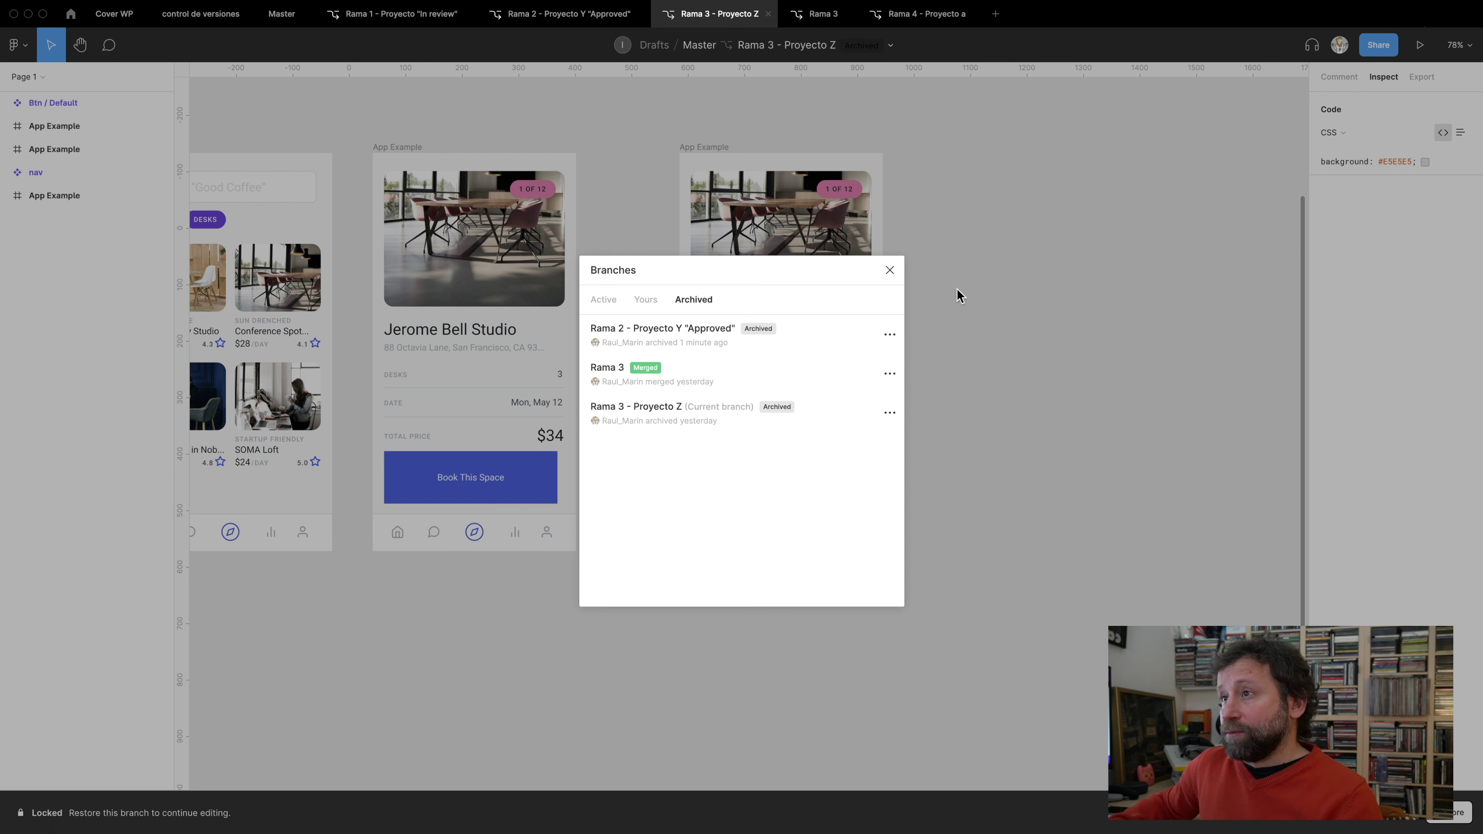
pyautogui.click(890, 270)
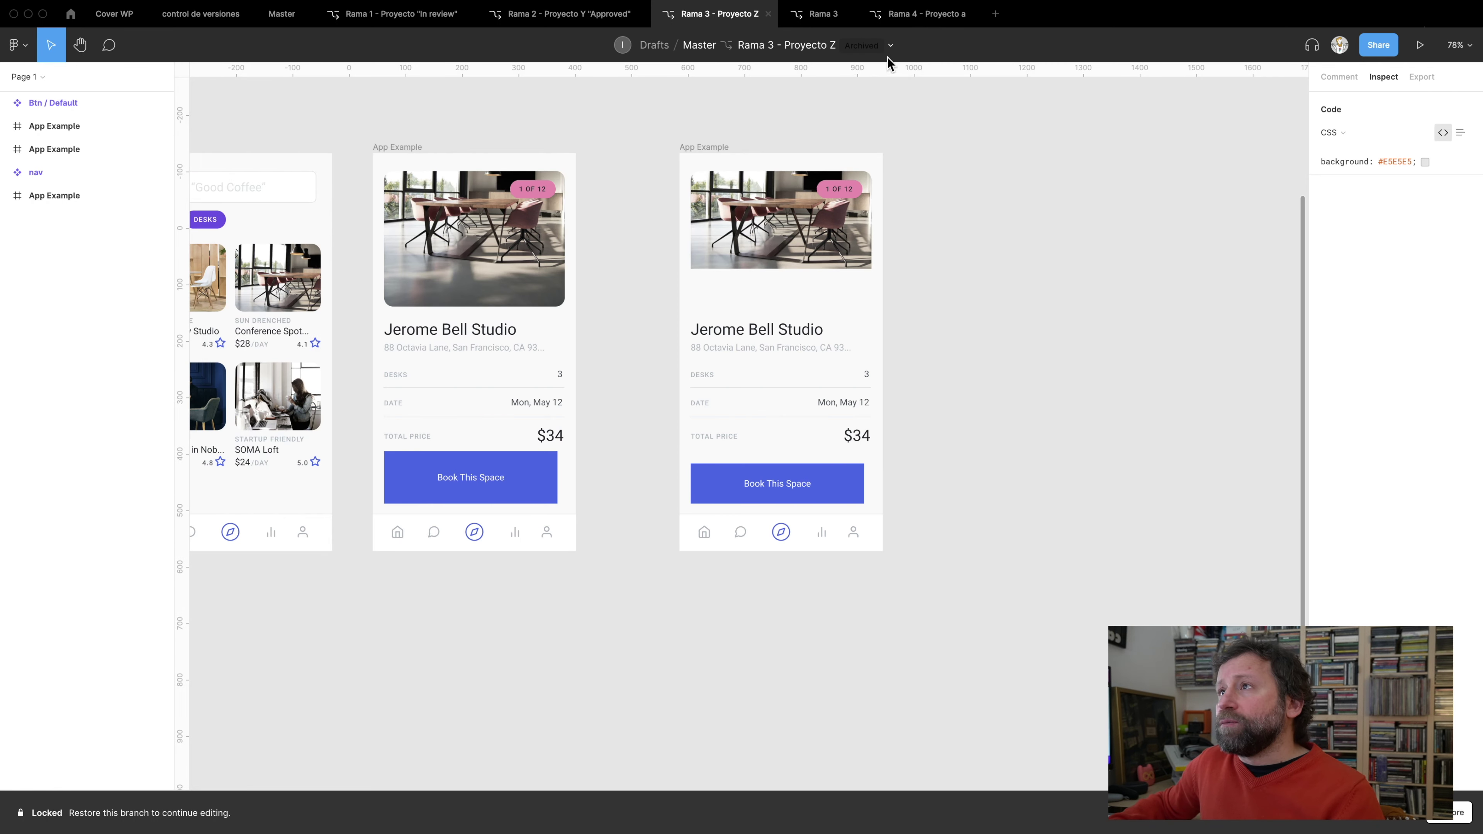
pyautogui.click(891, 46)
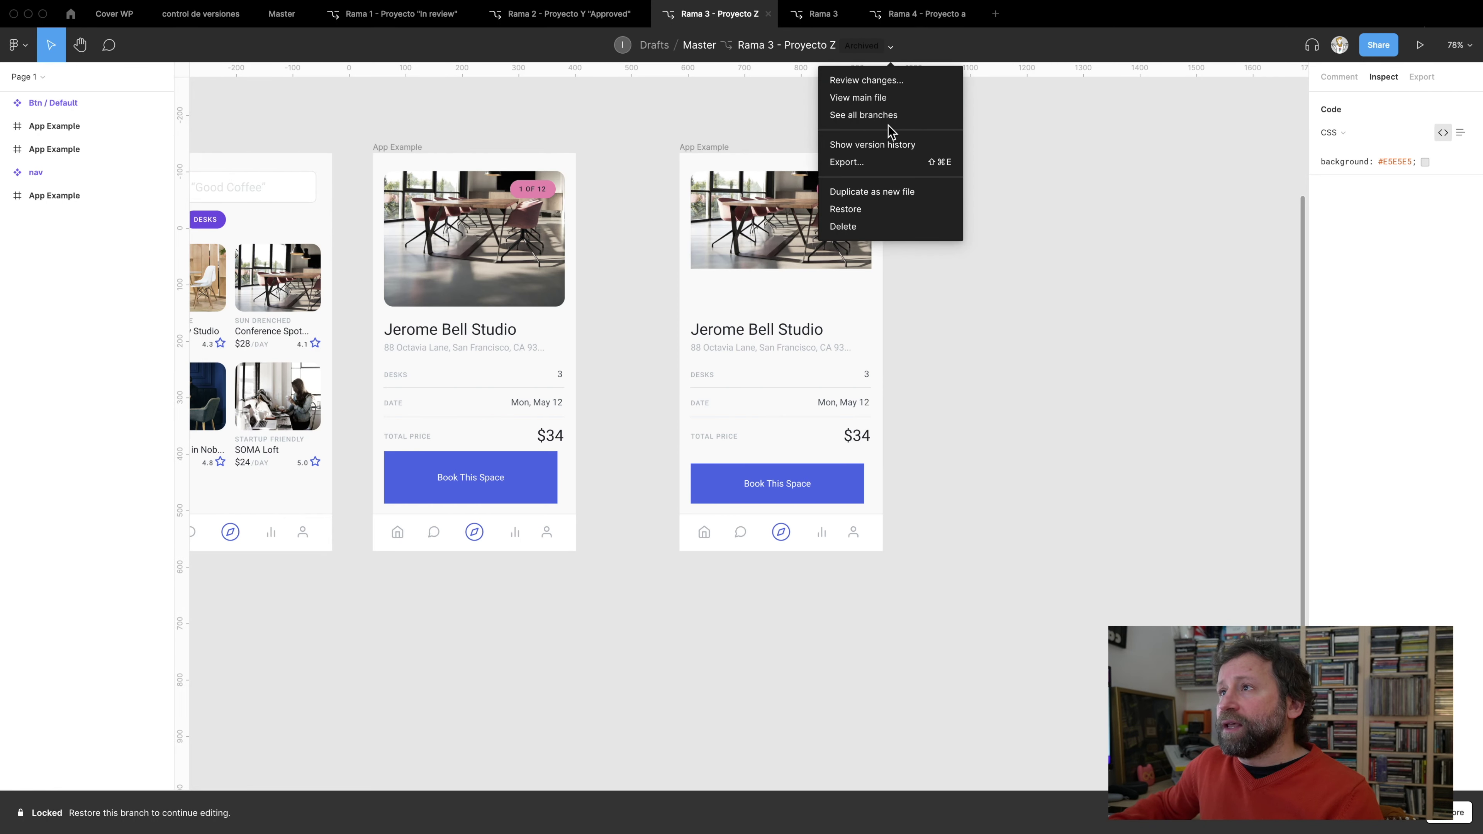
pyautogui.click(860, 99)
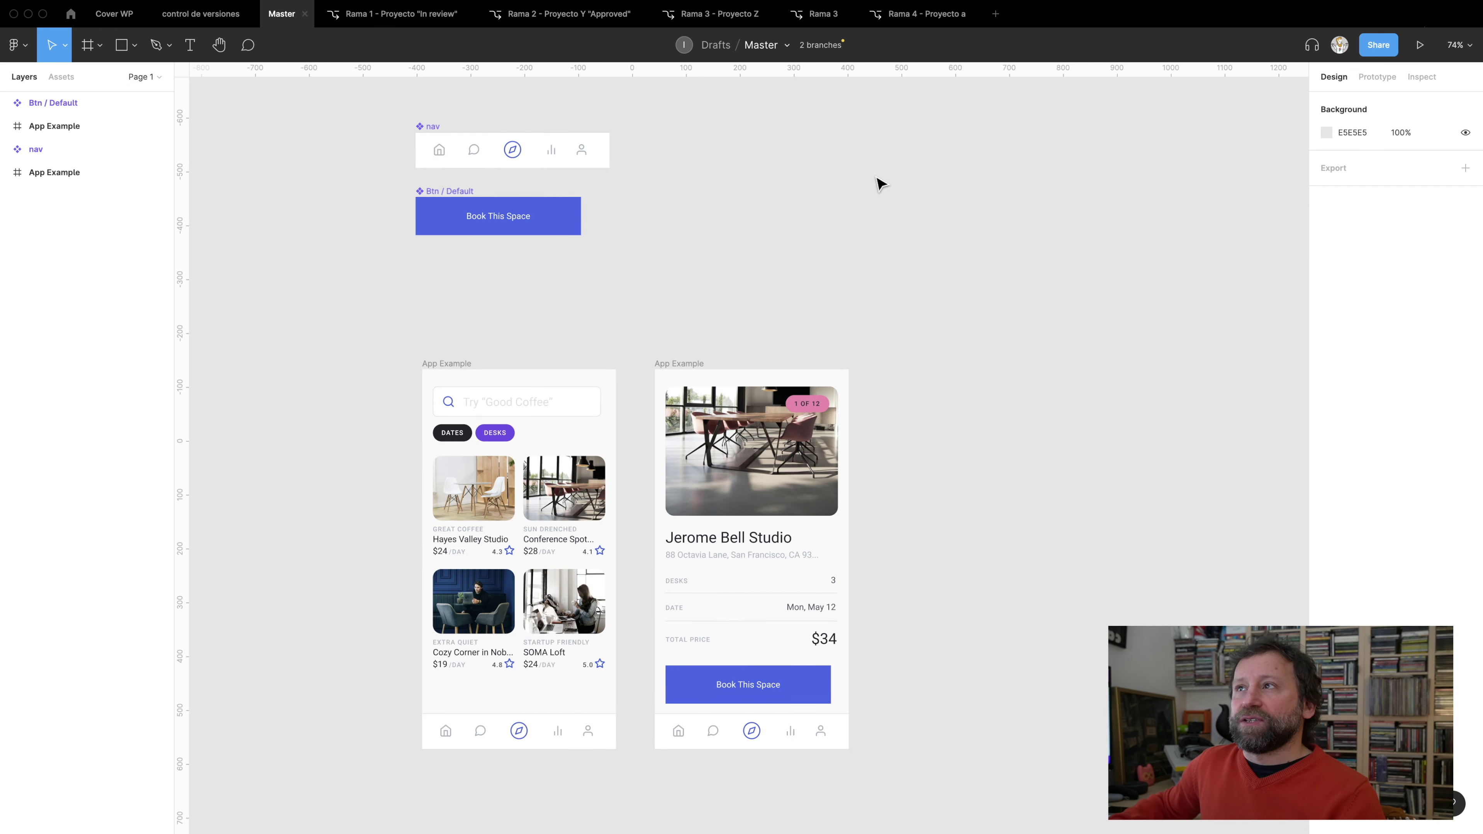
pyautogui.click(1379, 46)
pyautogui.click(898, 163)
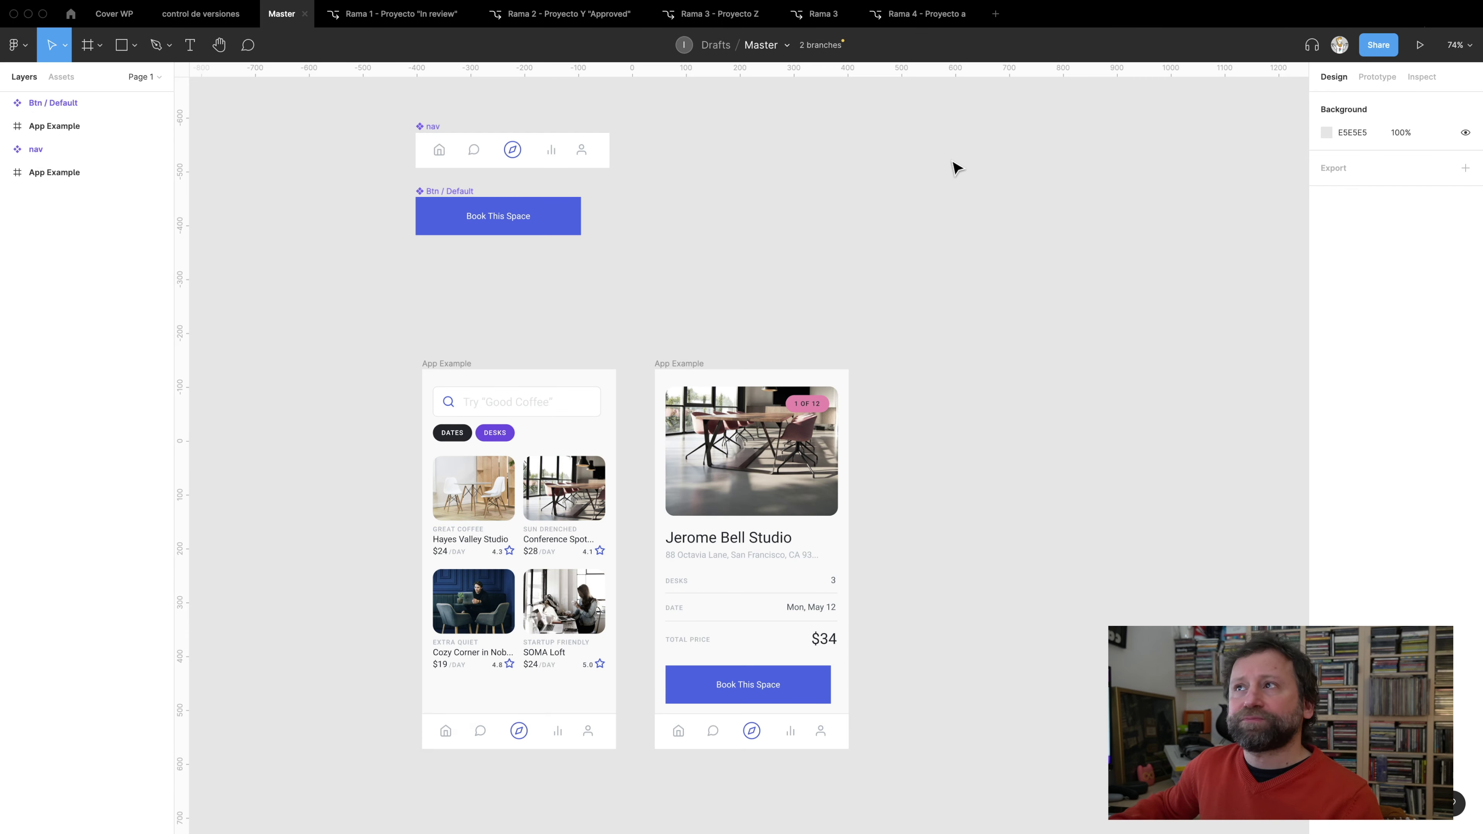
pyautogui.click(818, 45)
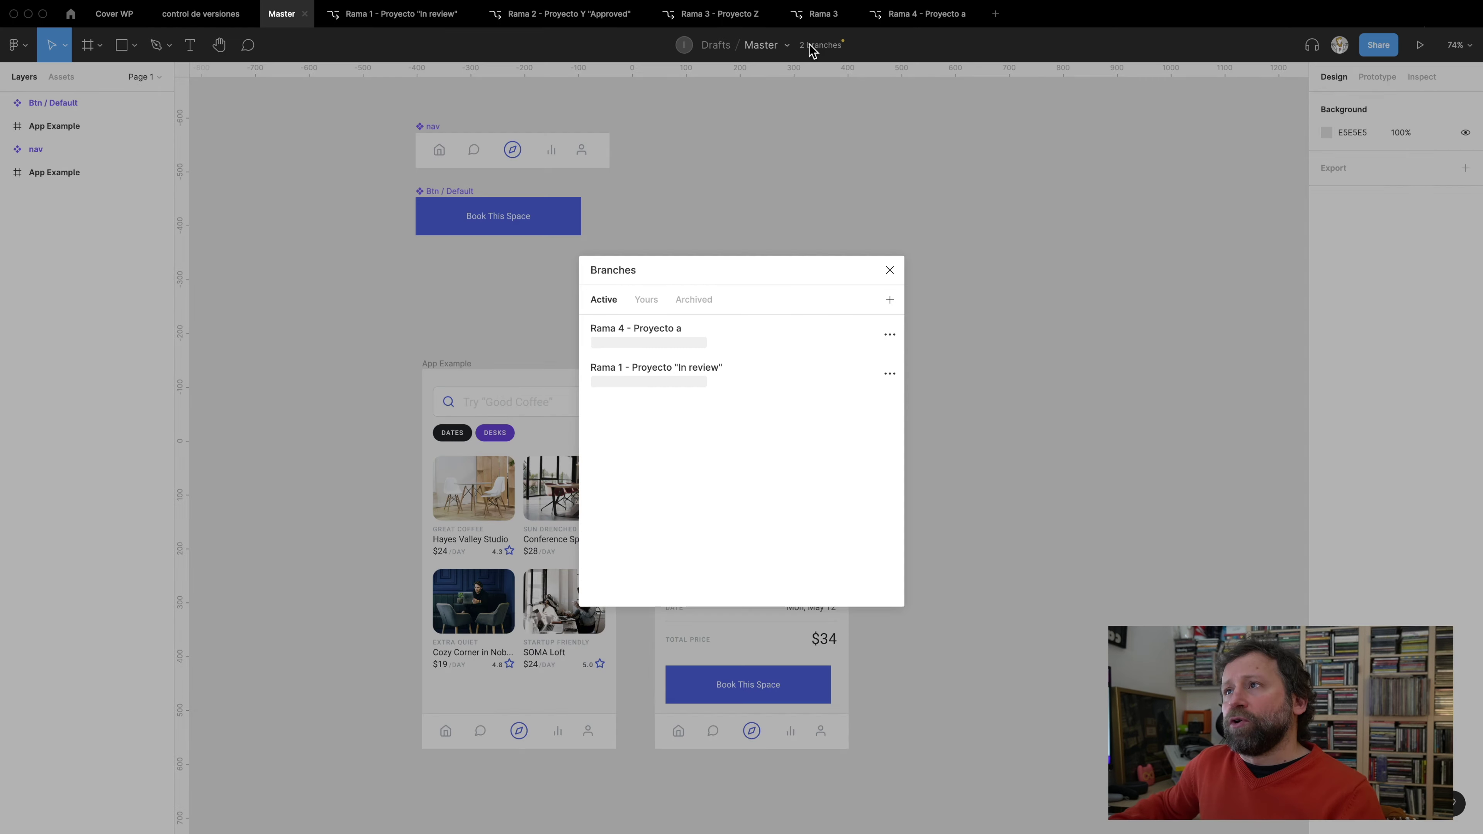
pyautogui.click(888, 271)
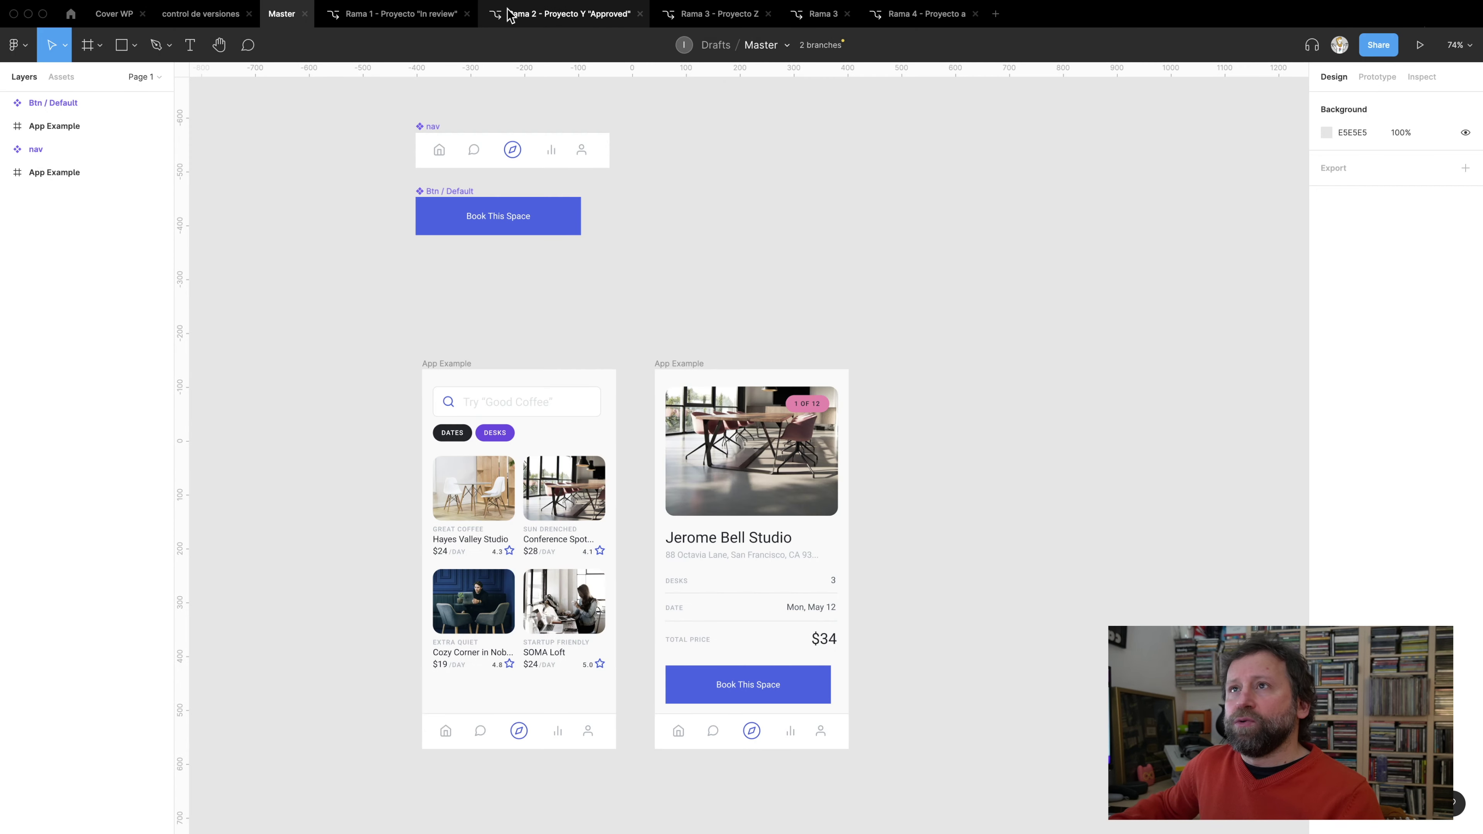
pyautogui.click(739, 20)
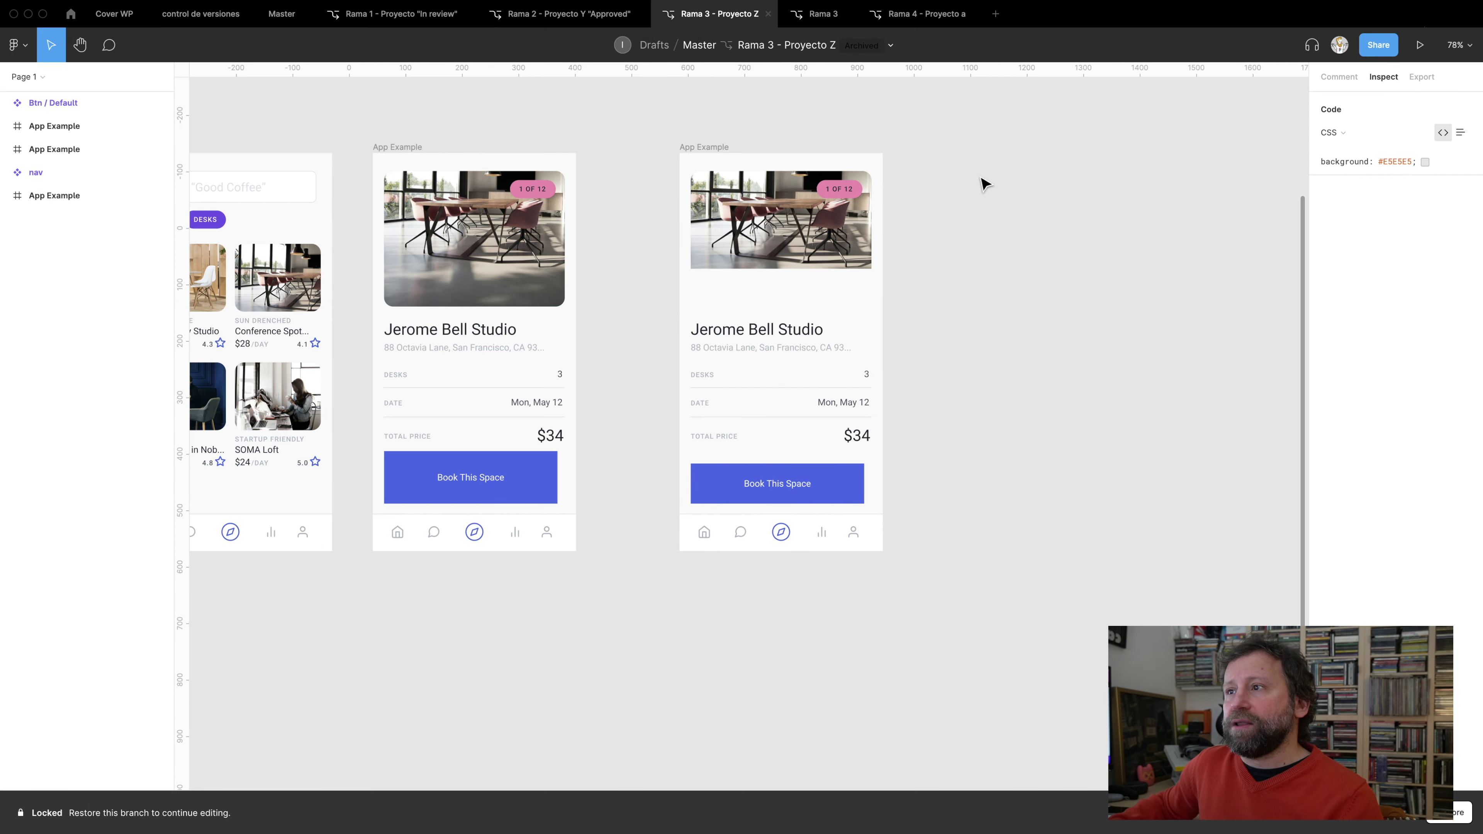
# Fit all App Example frames into view and inspect the right and middle frames
pyautogui.hotkey('shift', '1')
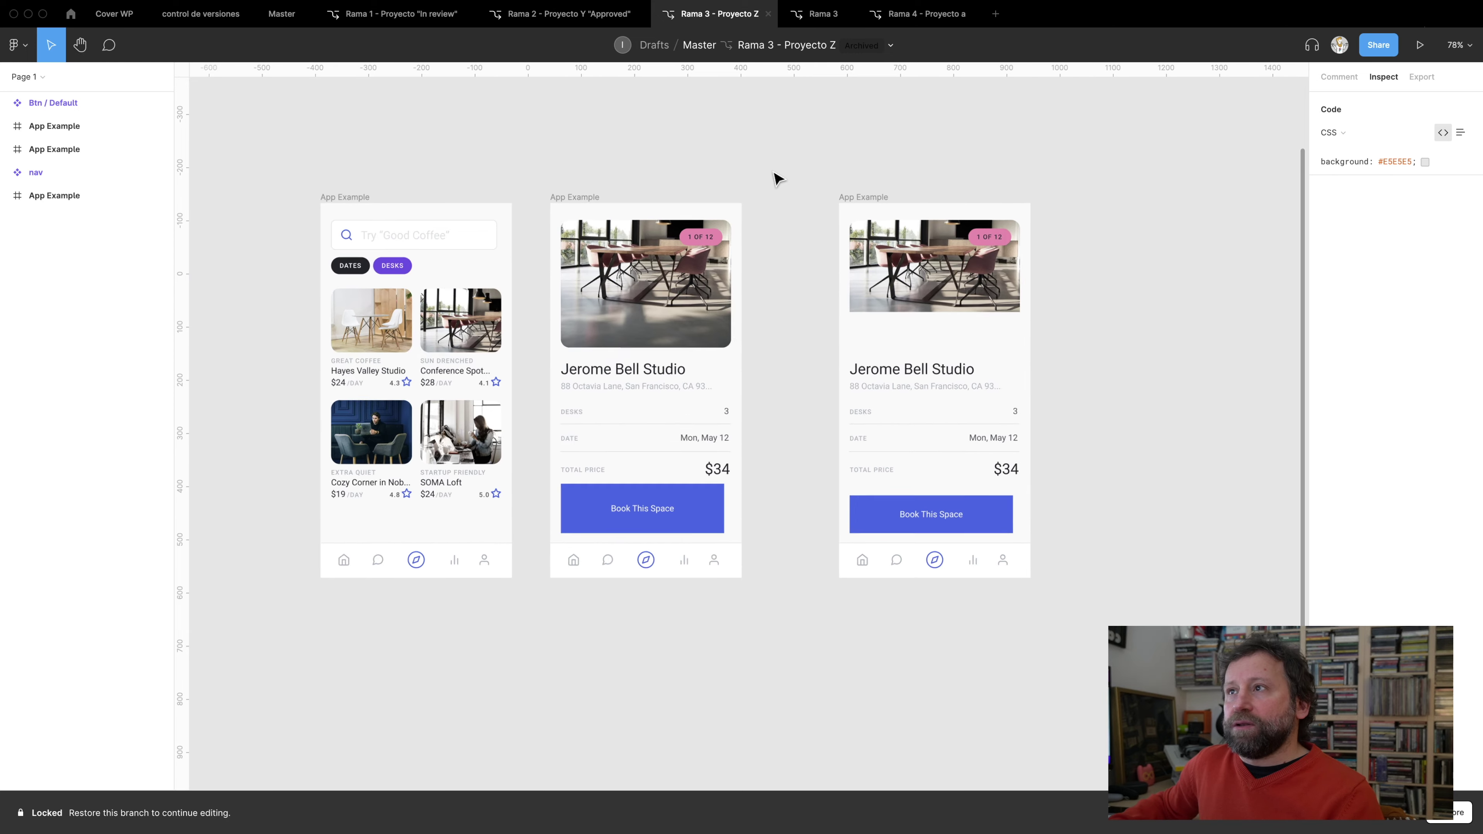
pyautogui.scroll(5, 701, 192)
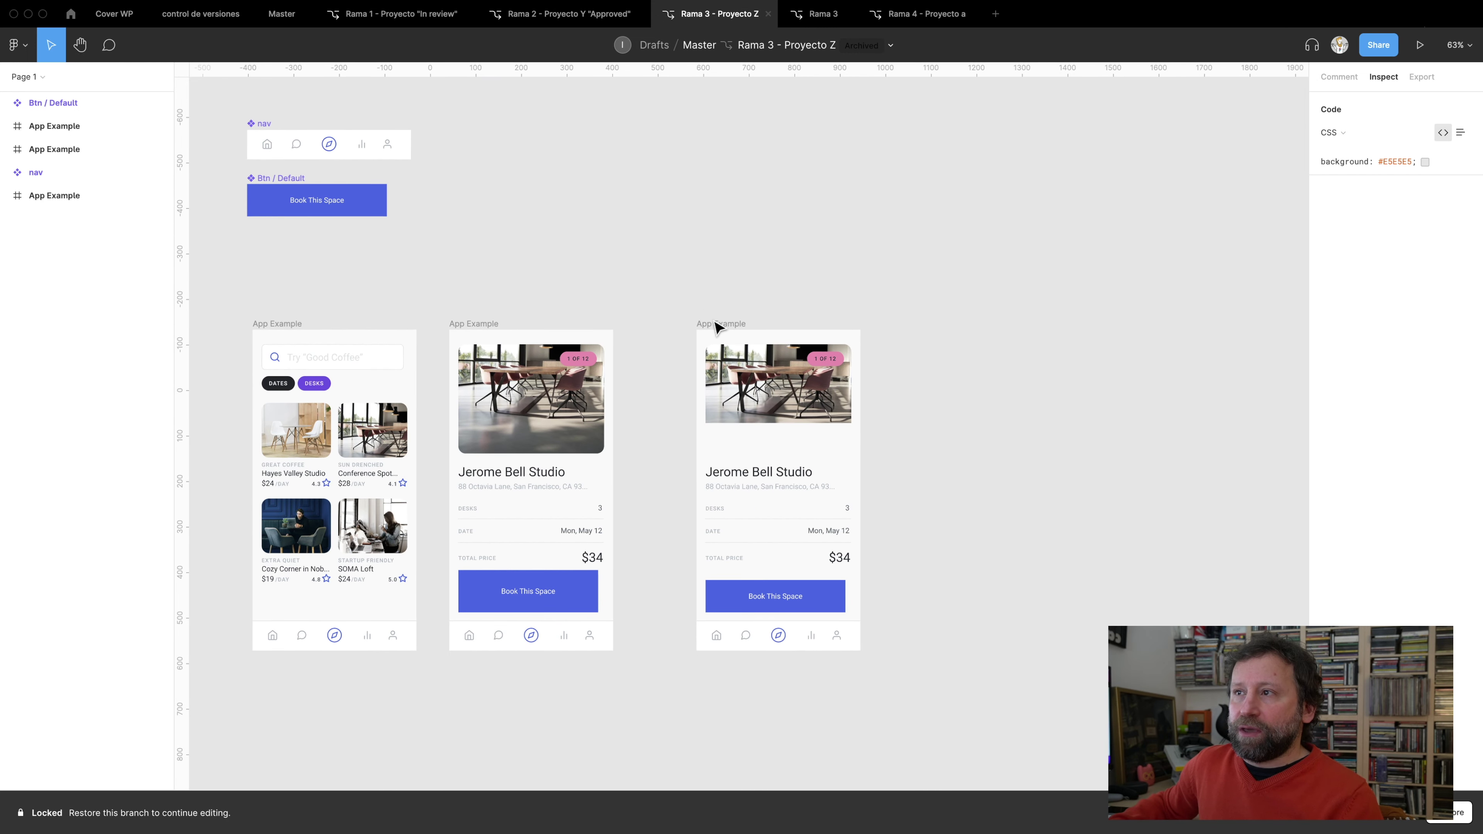
pyautogui.click(719, 326)
pyautogui.click(473, 325)
pyautogui.press('Escape')
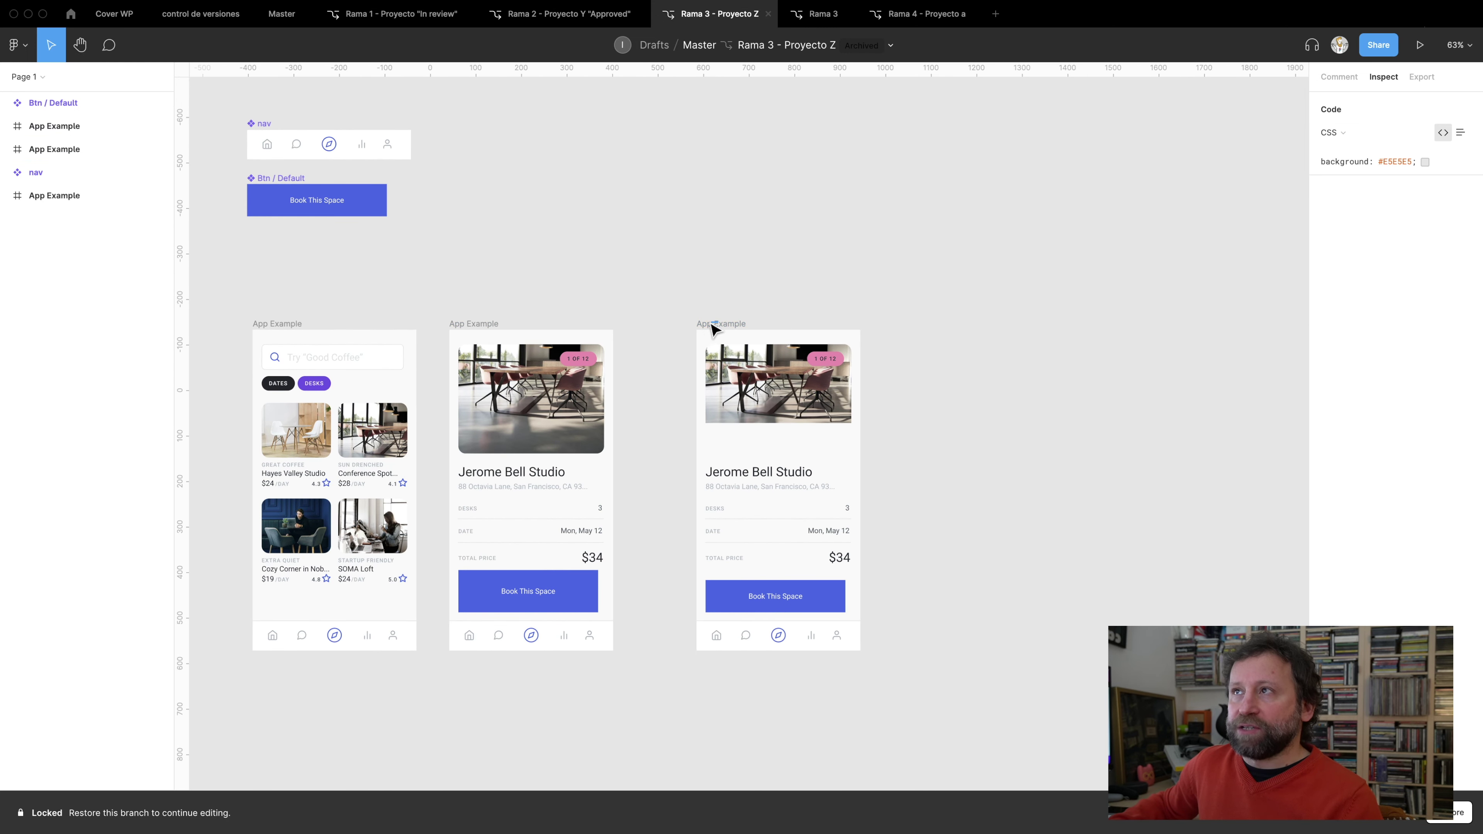
# Move through the merged Rama 3 branch to Rama 4 - Proyecto a
pyautogui.click(823, 14)
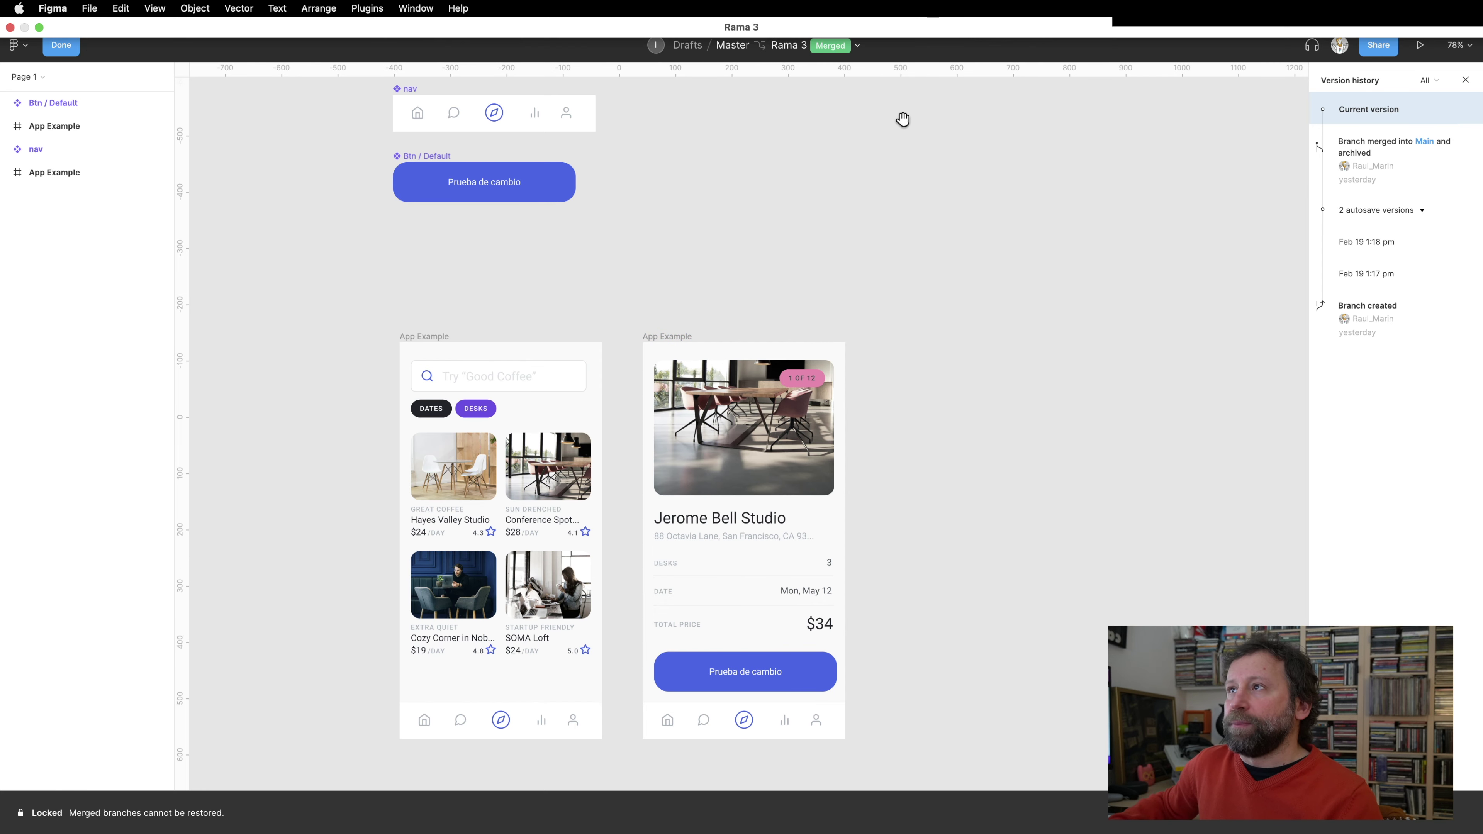
pyautogui.click(908, 17)
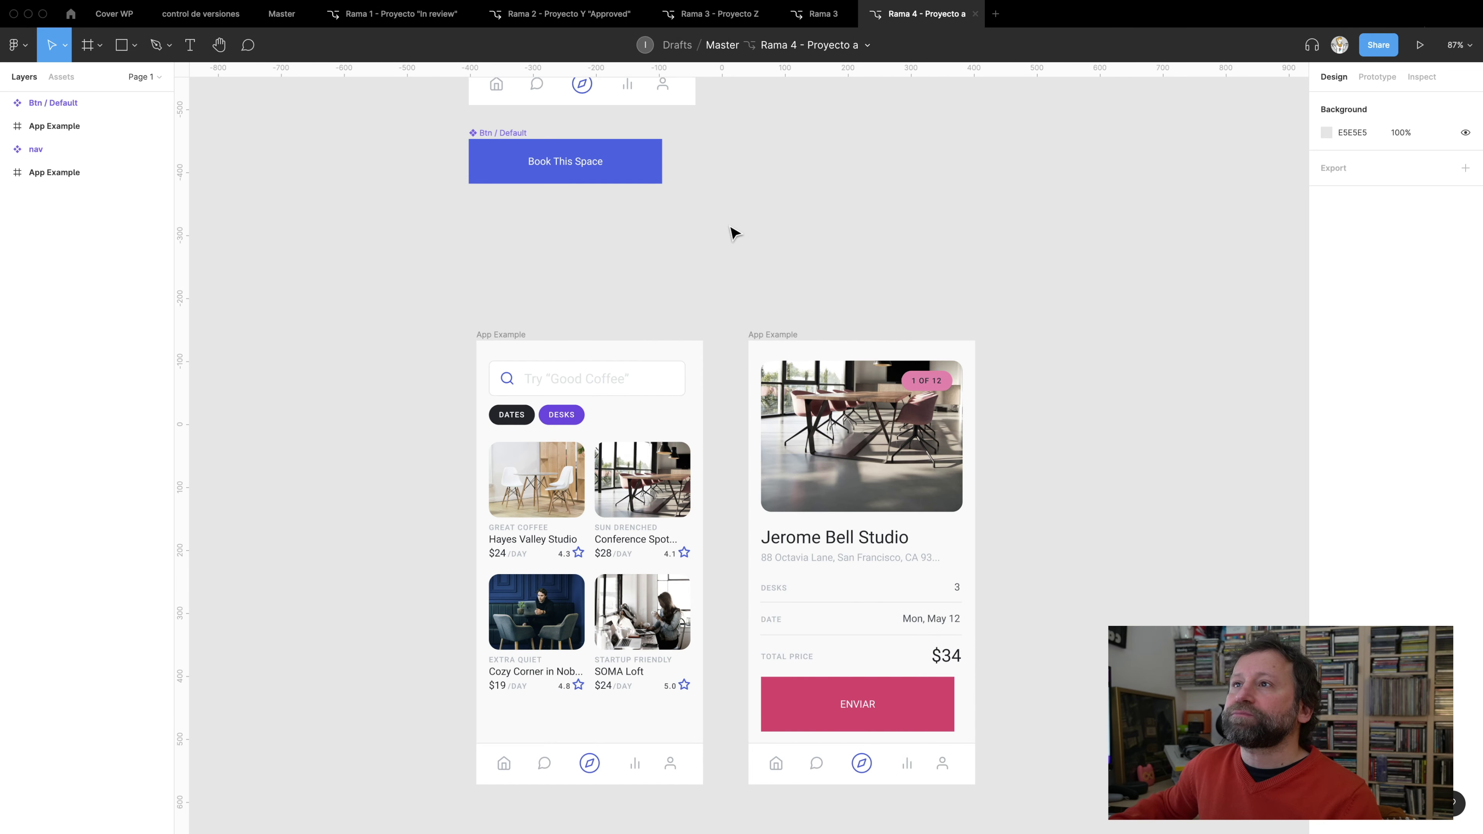
pyautogui.scroll(-3, 753, 258)
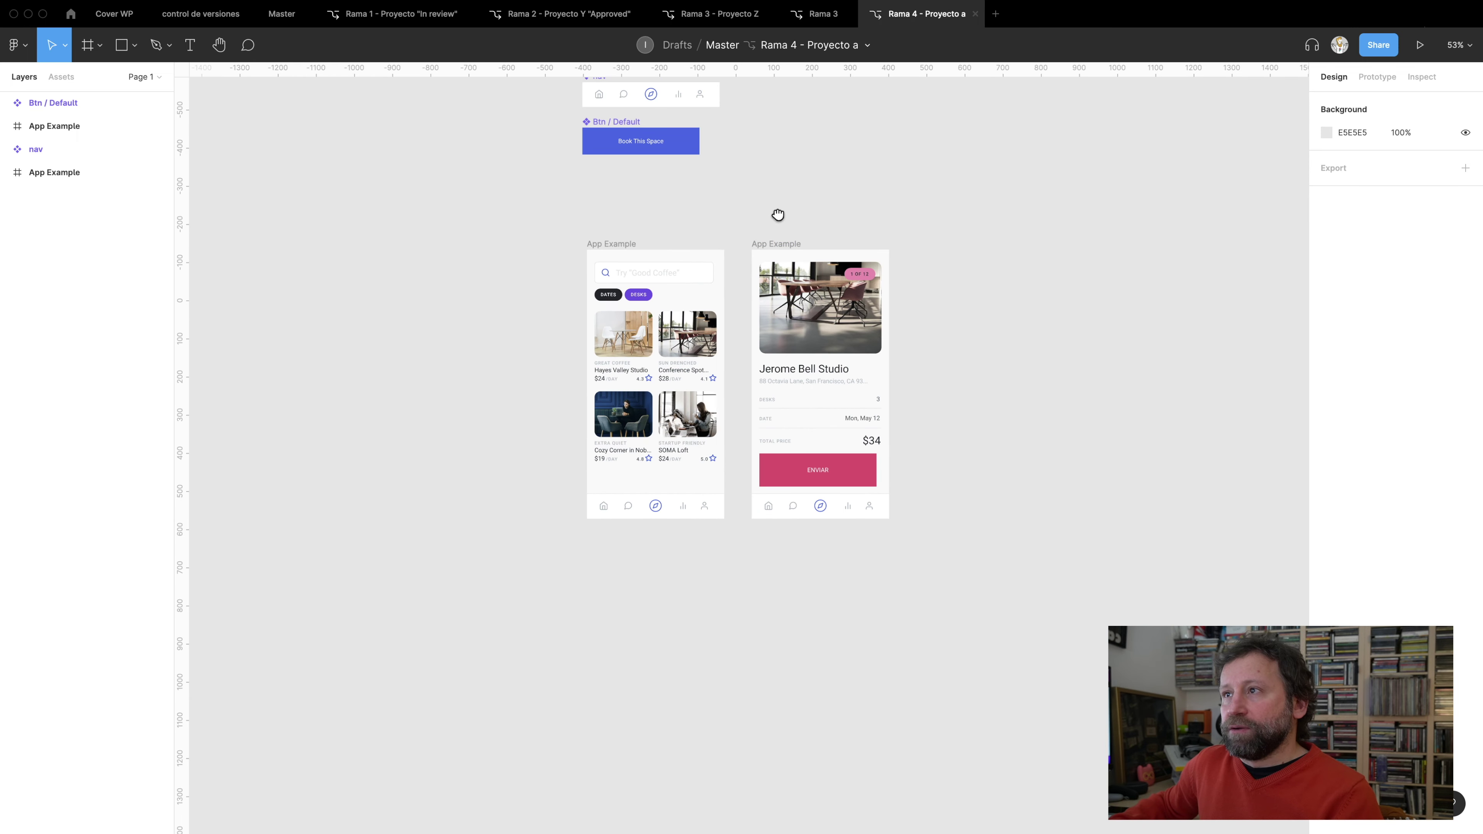
pyautogui.scroll(-5, 777, 216)
# Duplicate the right booking frame twice and shorten the newest copy's photo from 290 to 217
pyautogui.click(608, 314)
pyautogui.press('super+d')
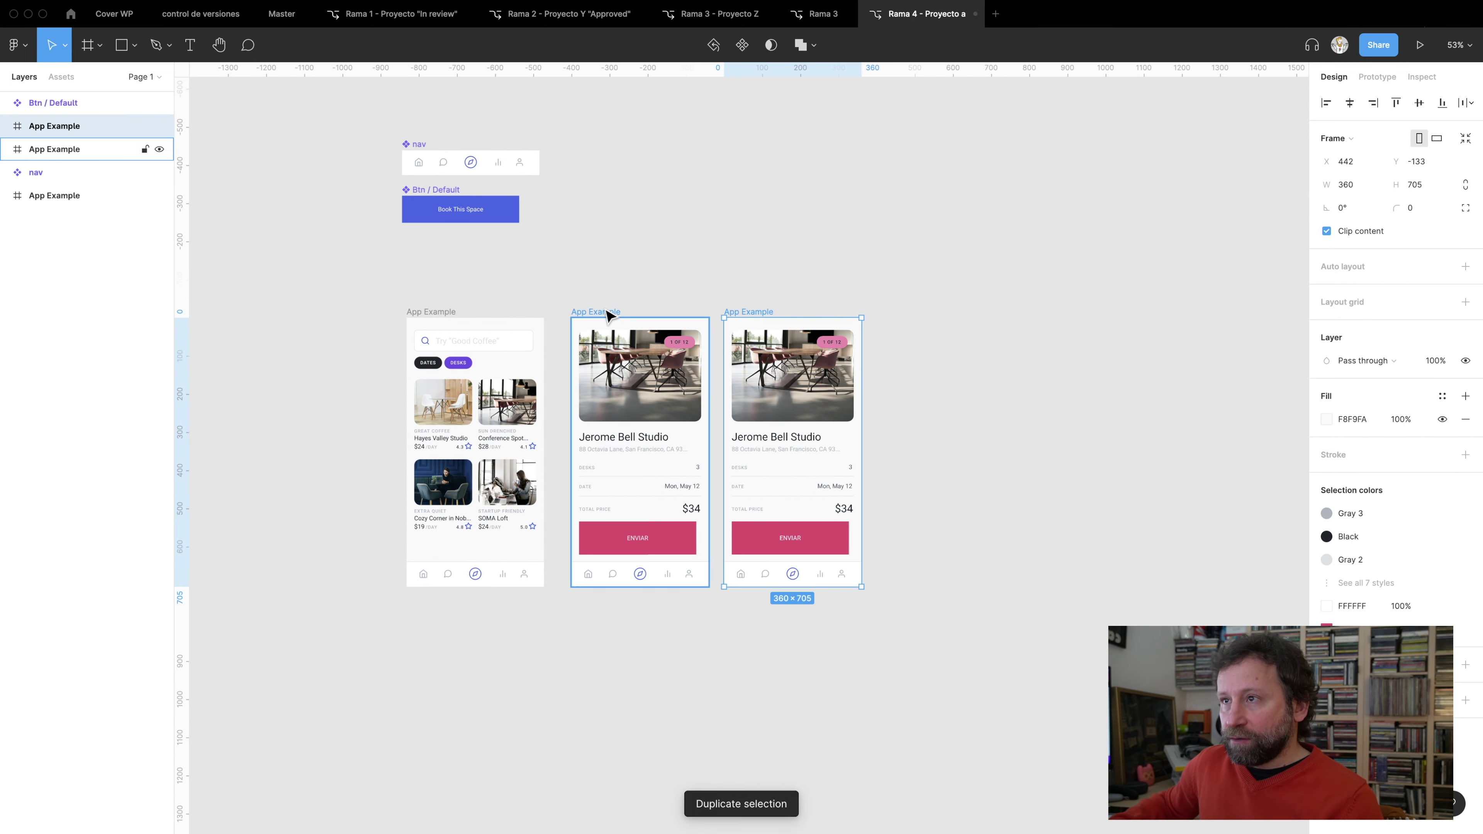
pyautogui.press('super+d')
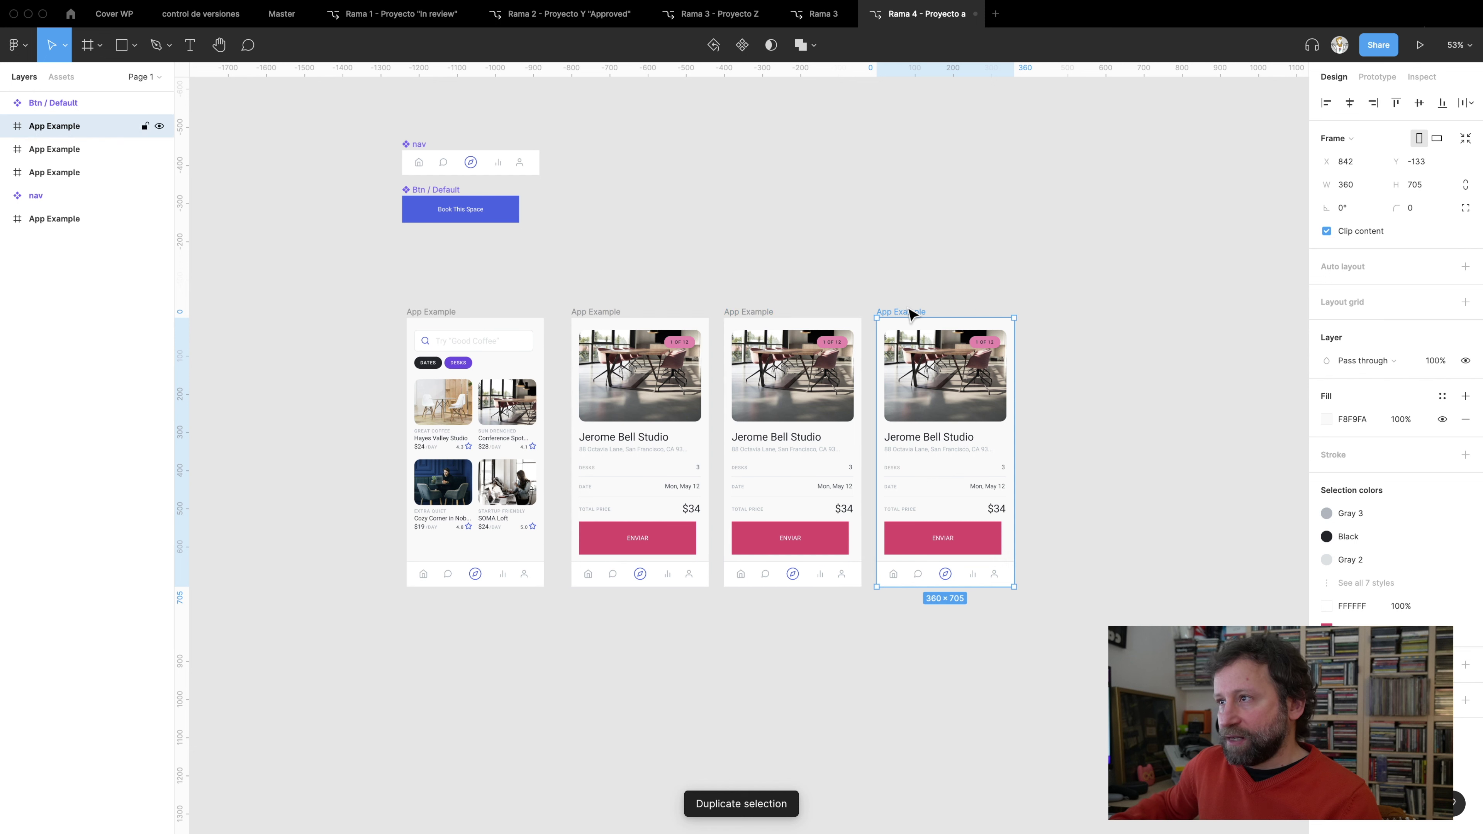
pyautogui.moveTo(913, 314); pyautogui.dragTo(930, 314)
pyautogui.click(982, 380)
pyautogui.moveTo(996, 440); pyautogui.dragTo(996, 413)
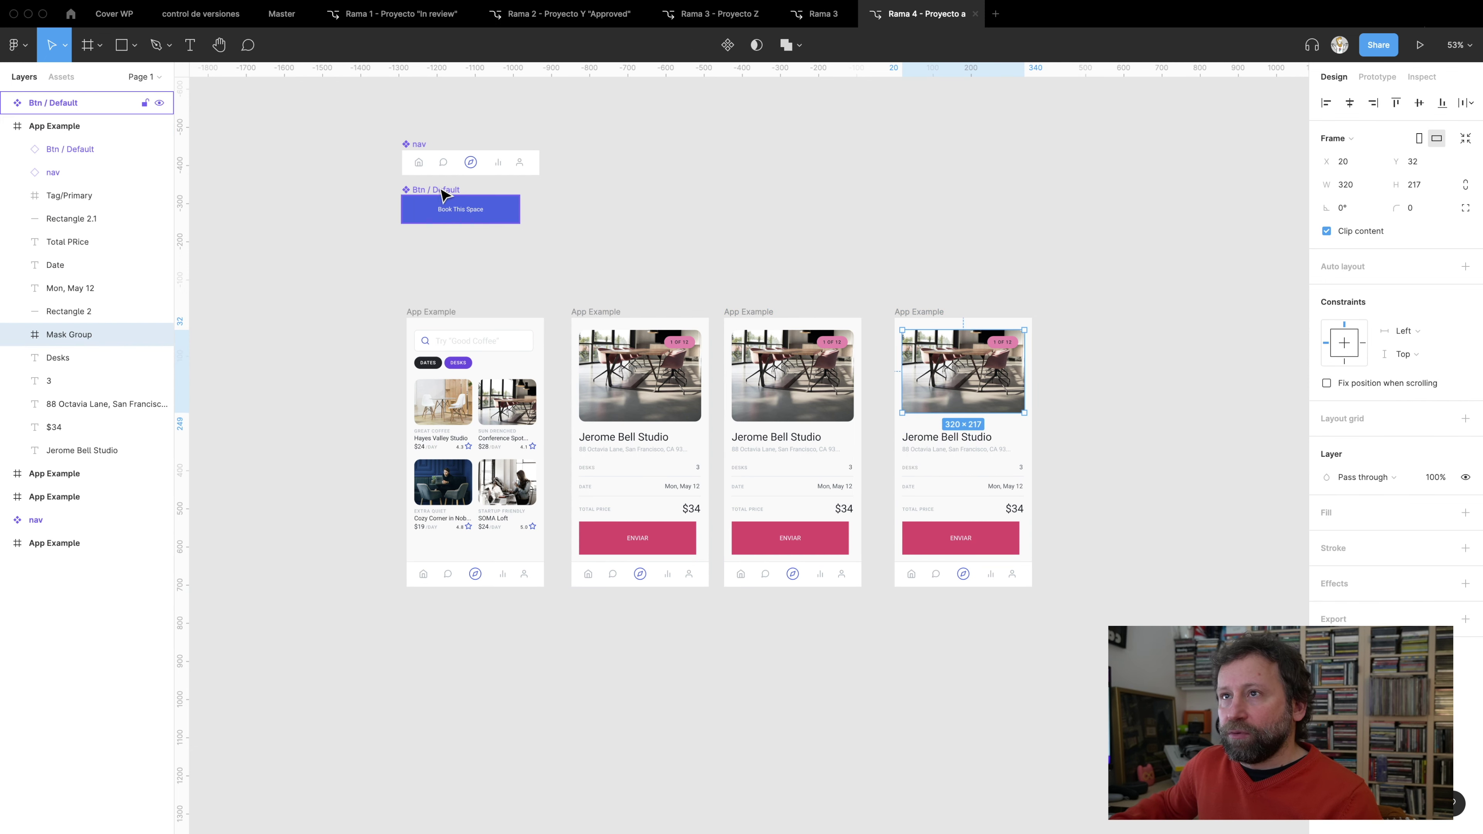
# Delete the DATES tag from the first booking frame
pyautogui.click(445, 409)
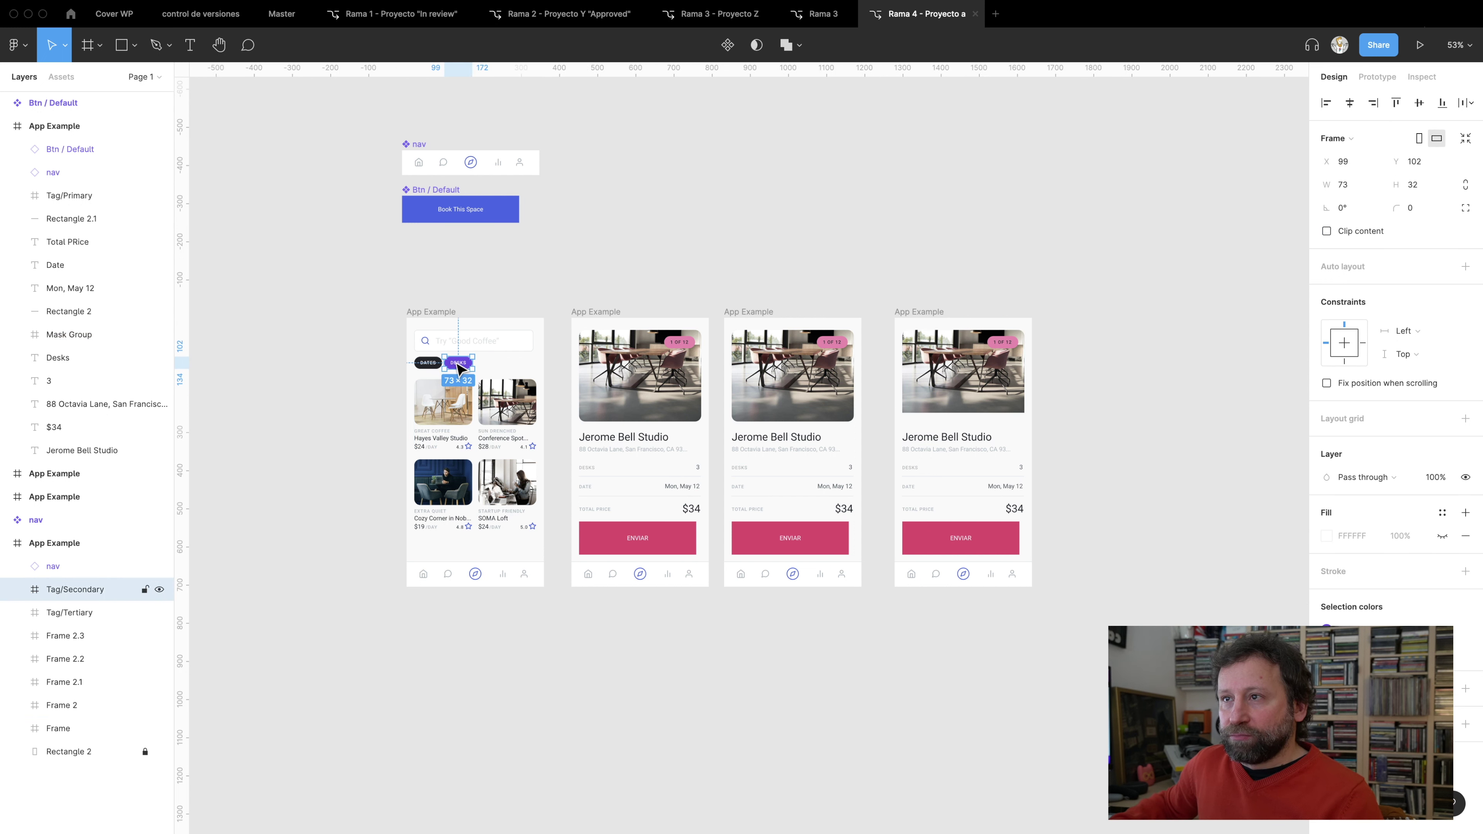
pyautogui.click(432, 363)
pyautogui.press('Delete')
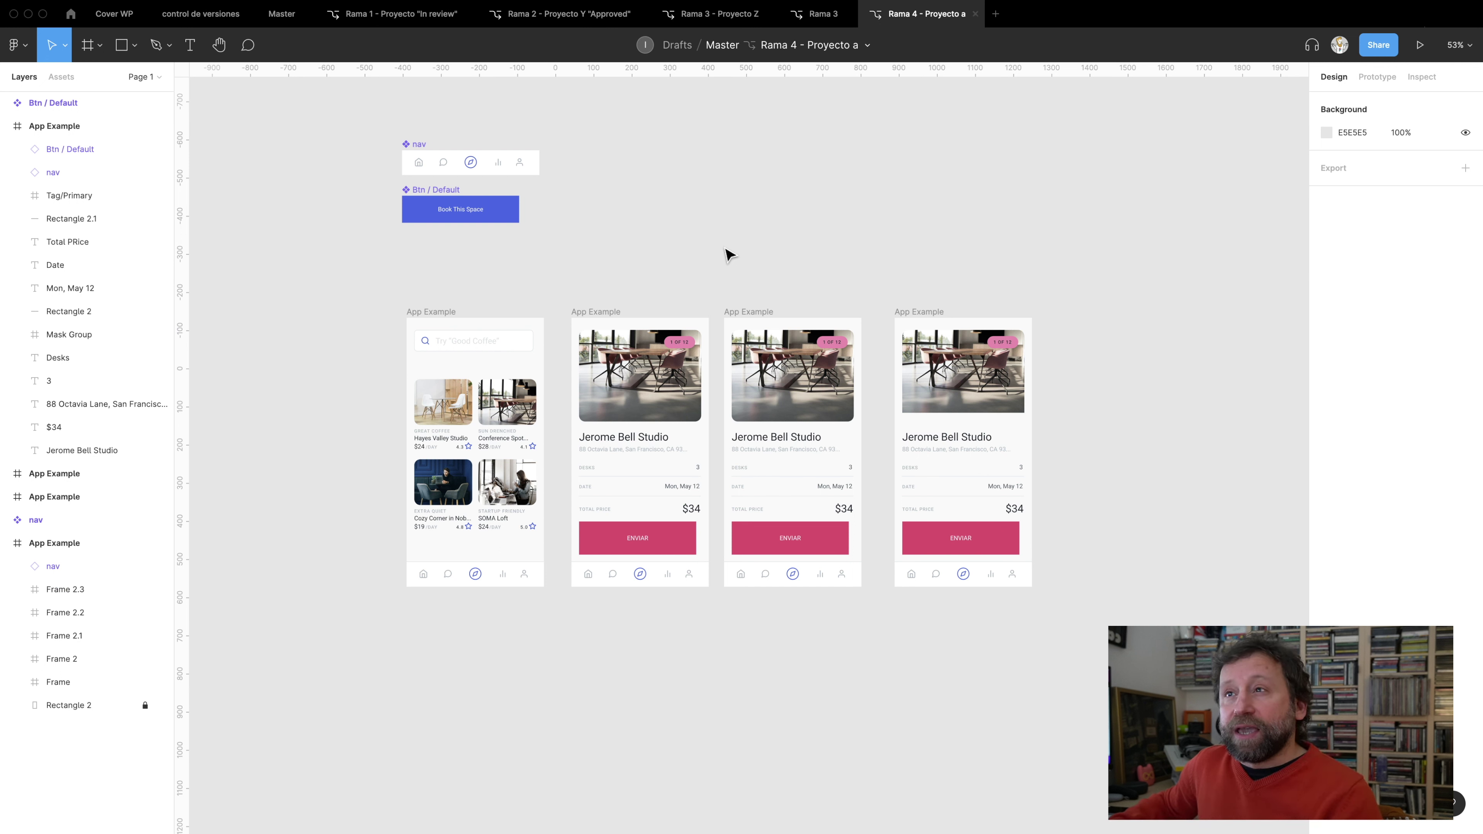
# Review Rama 4's branch changes, comparing the first and third App Example edits
pyautogui.click(868, 47)
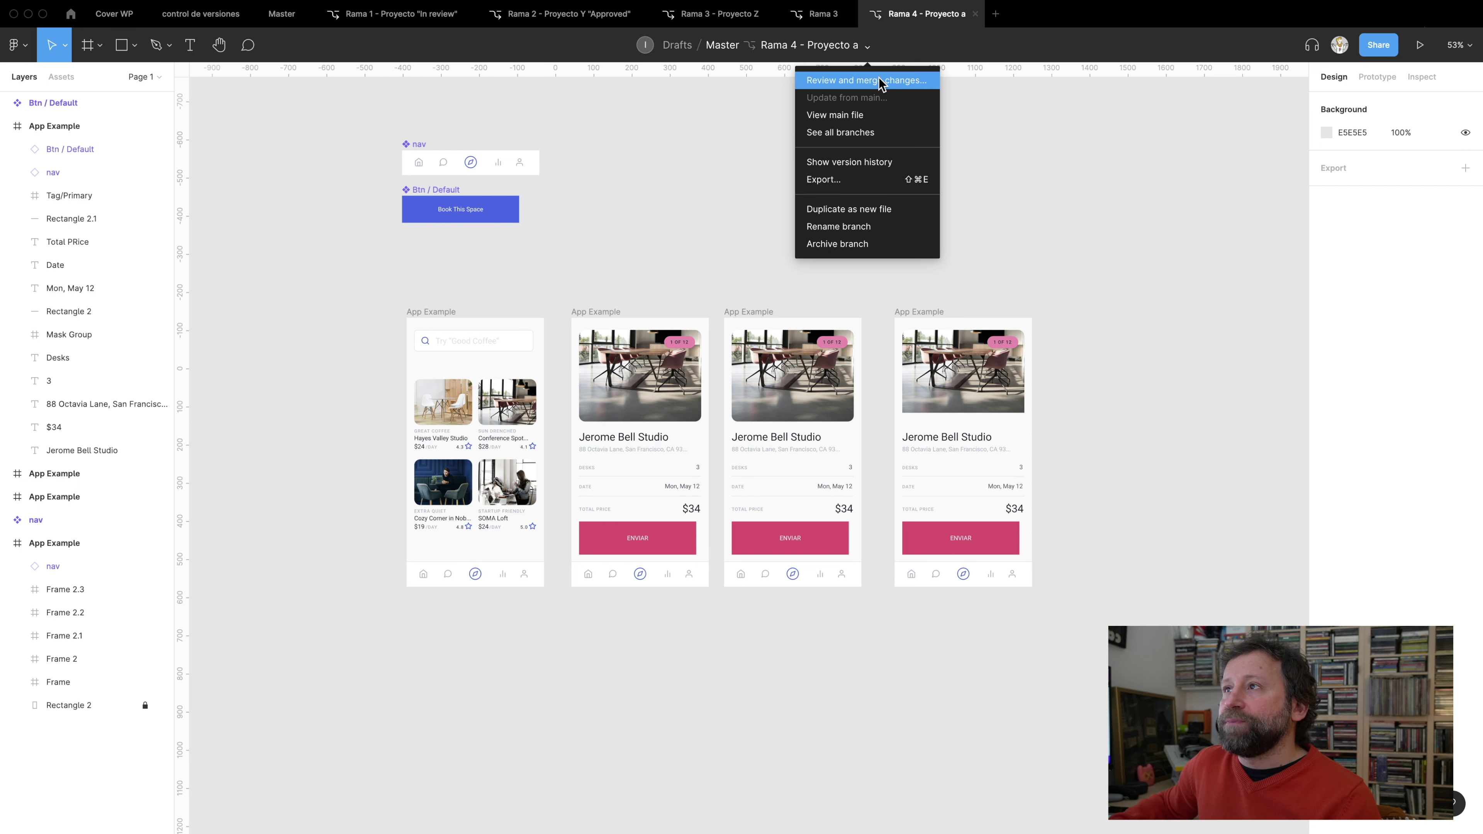
pyautogui.click(870, 88)
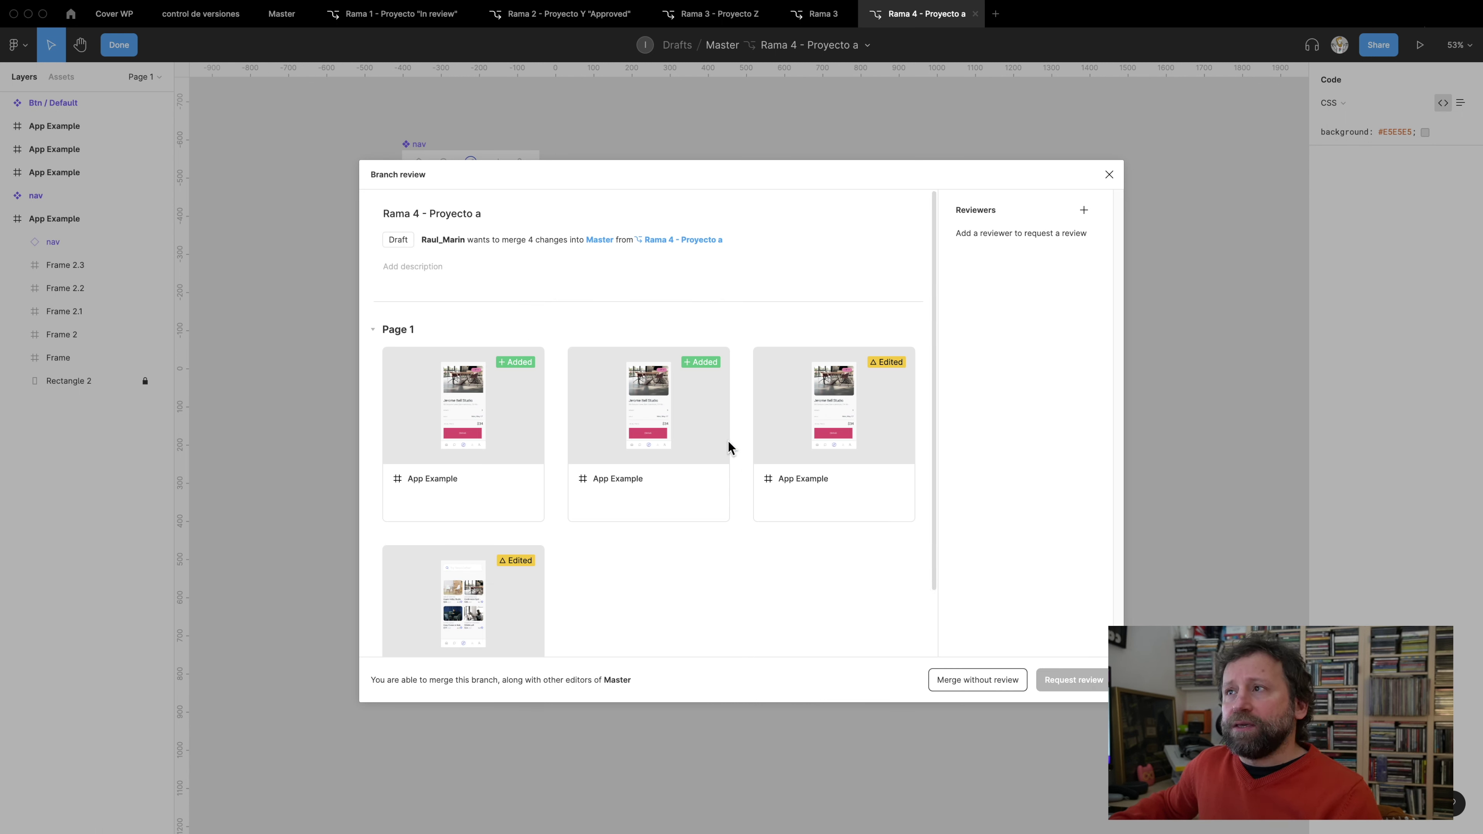
pyautogui.scroll(-2, 838, 570)
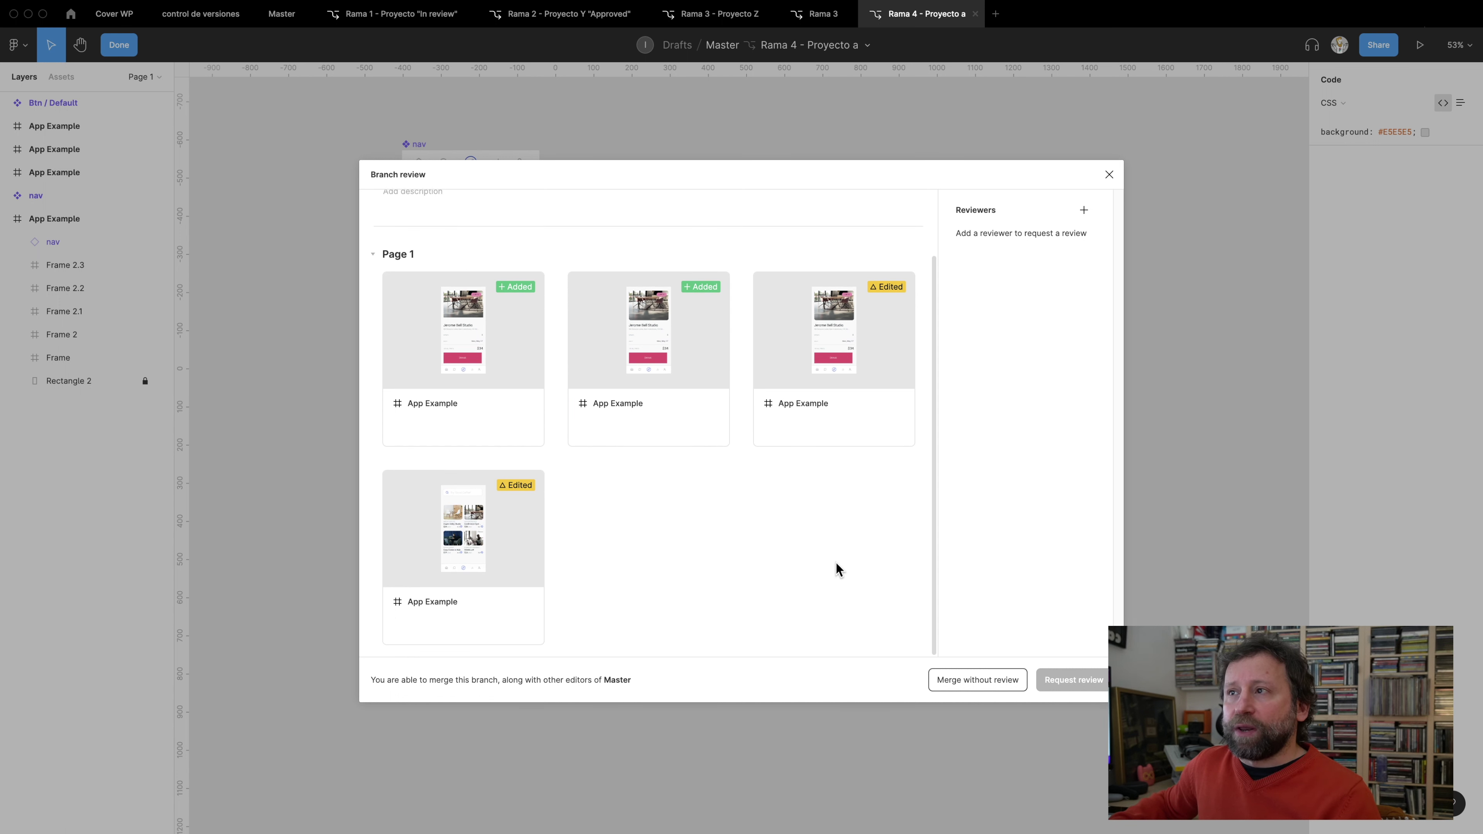
pyautogui.scroll(2, 838, 570)
pyautogui.scroll(-1, 822, 578)
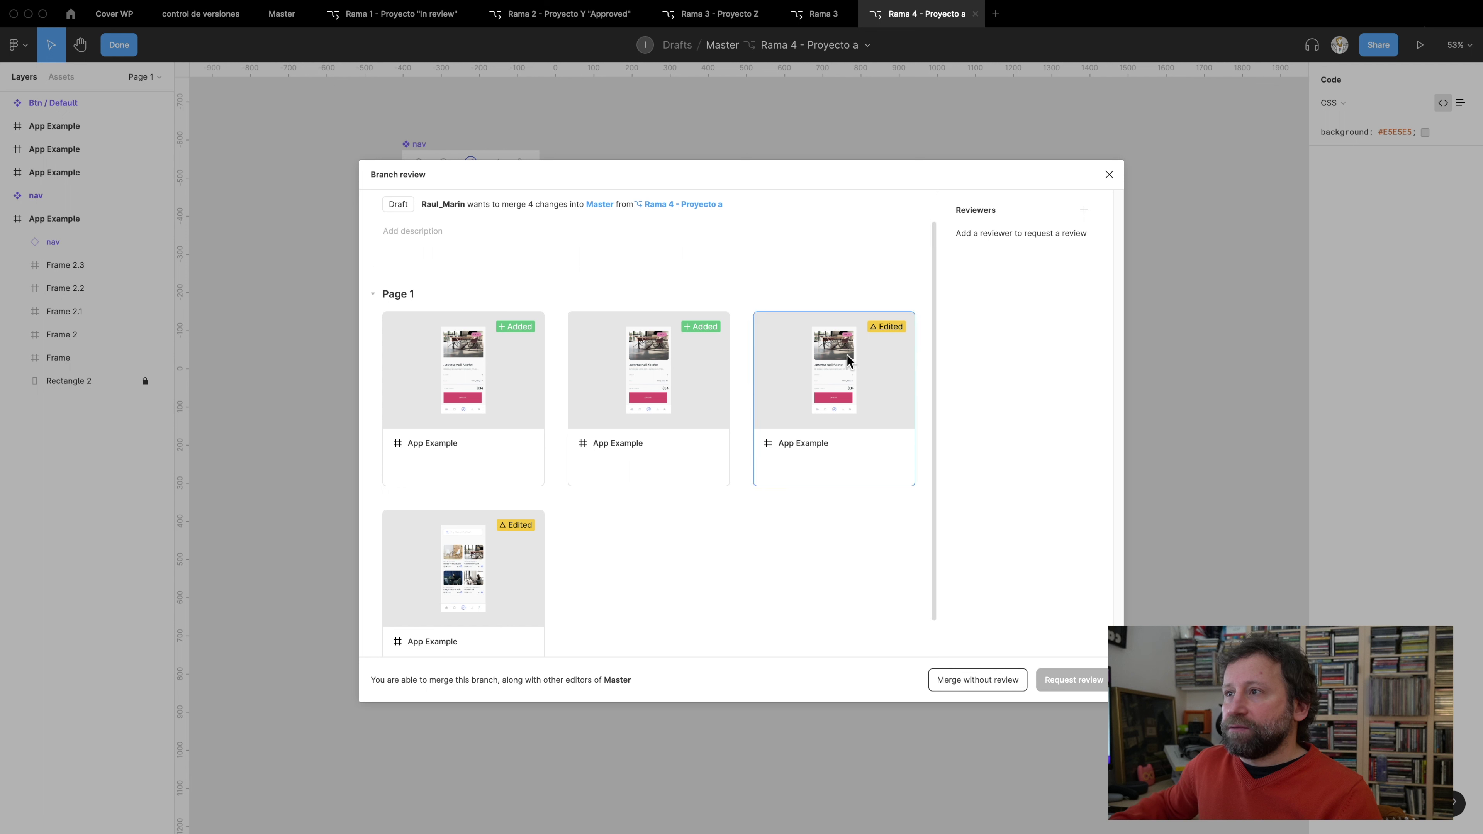
pyautogui.click(507, 379)
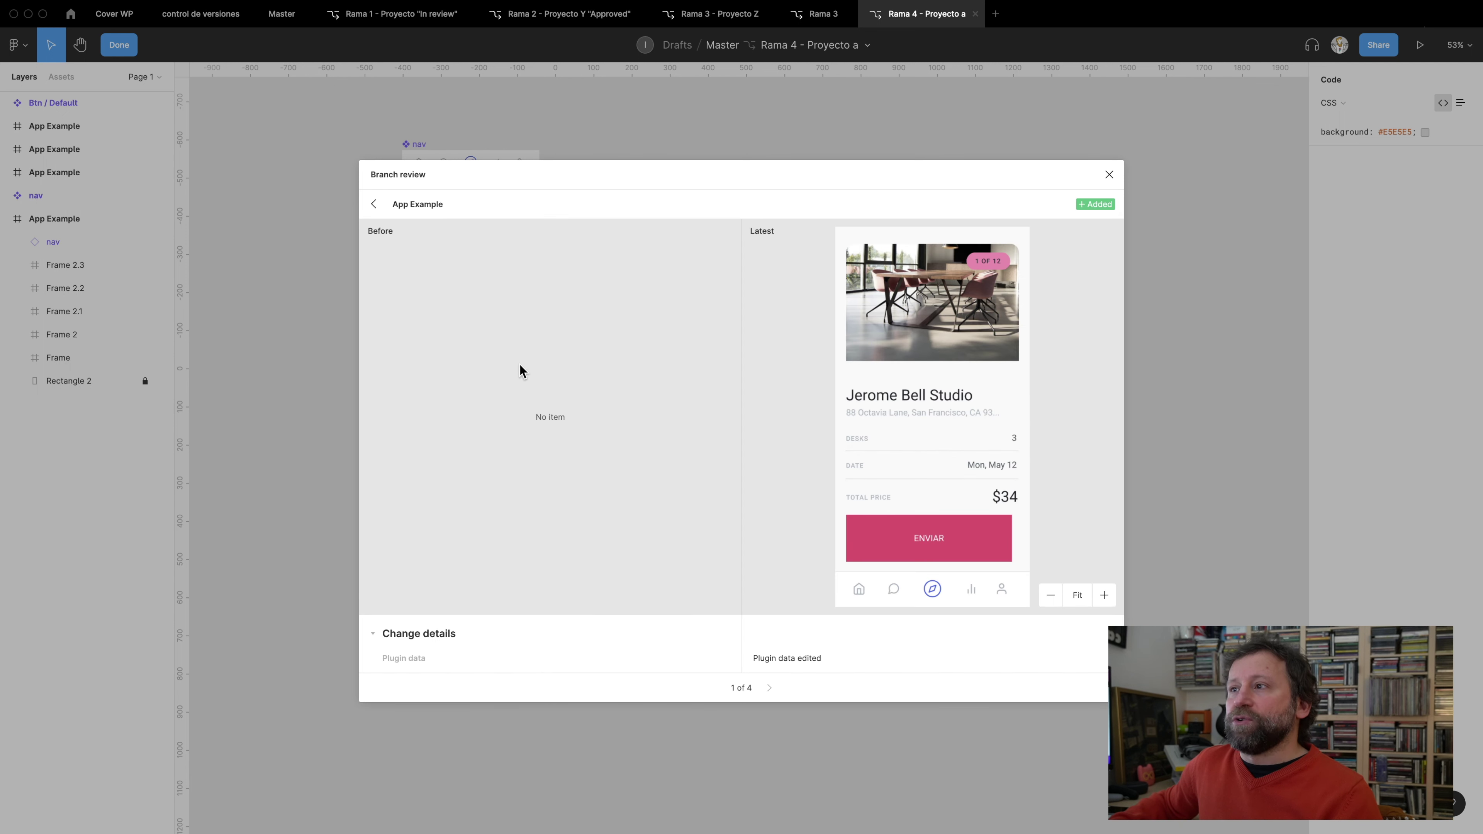
pyautogui.click(373, 205)
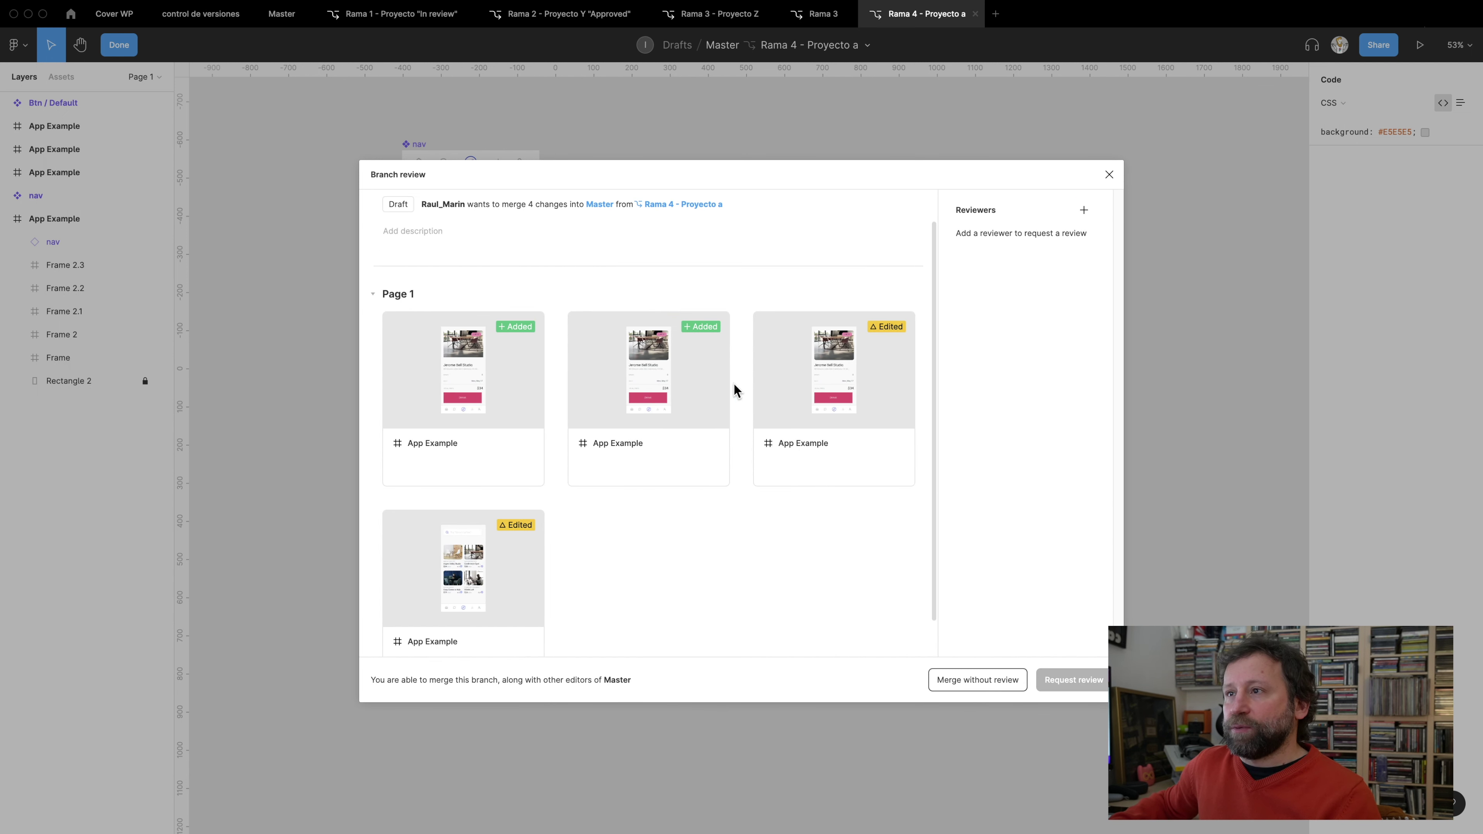
pyautogui.click(848, 360)
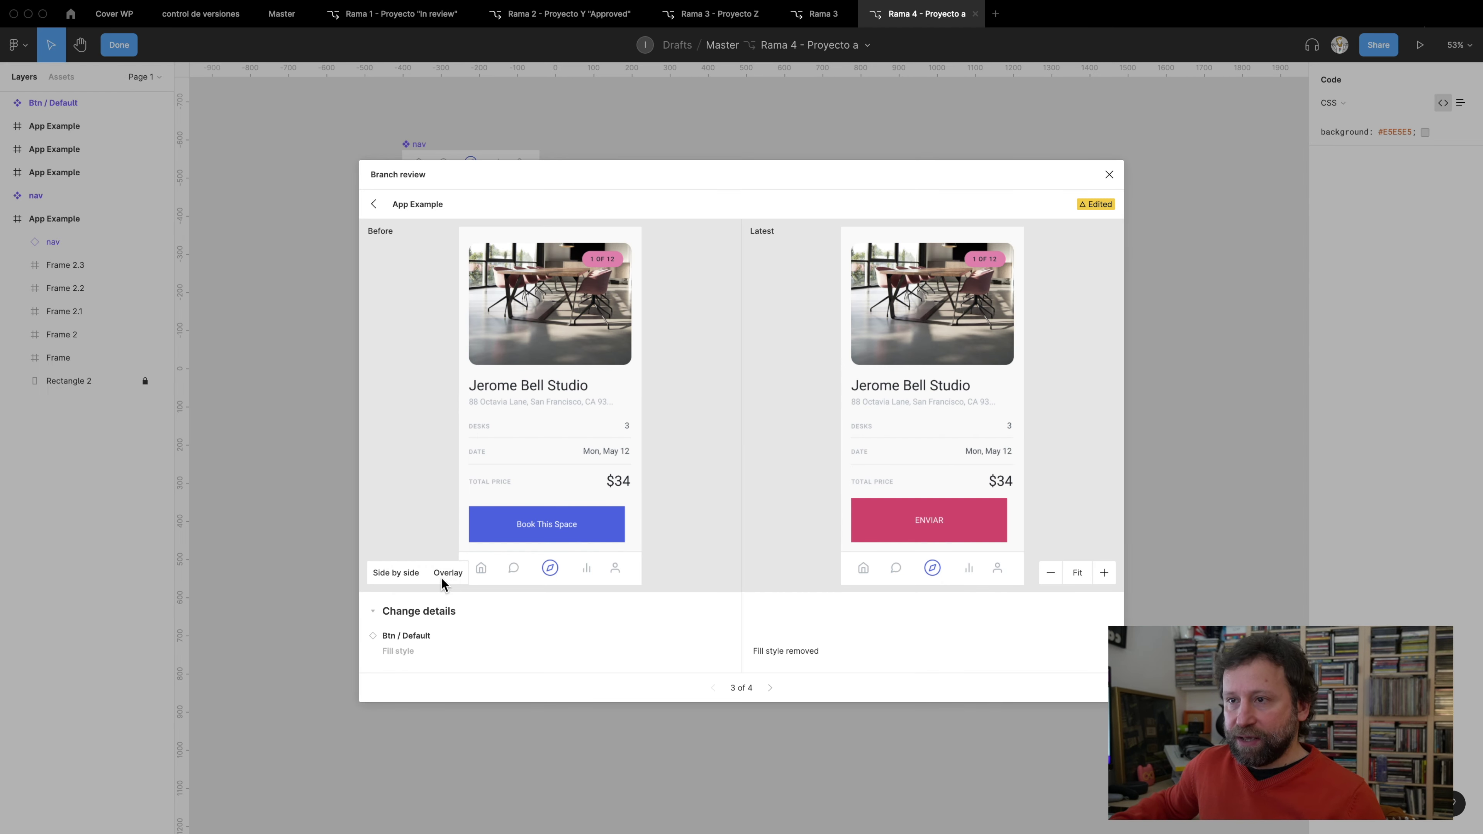
# Overlay the edited button's before and after versions and fade between them with opacity
pyautogui.click(445, 573)
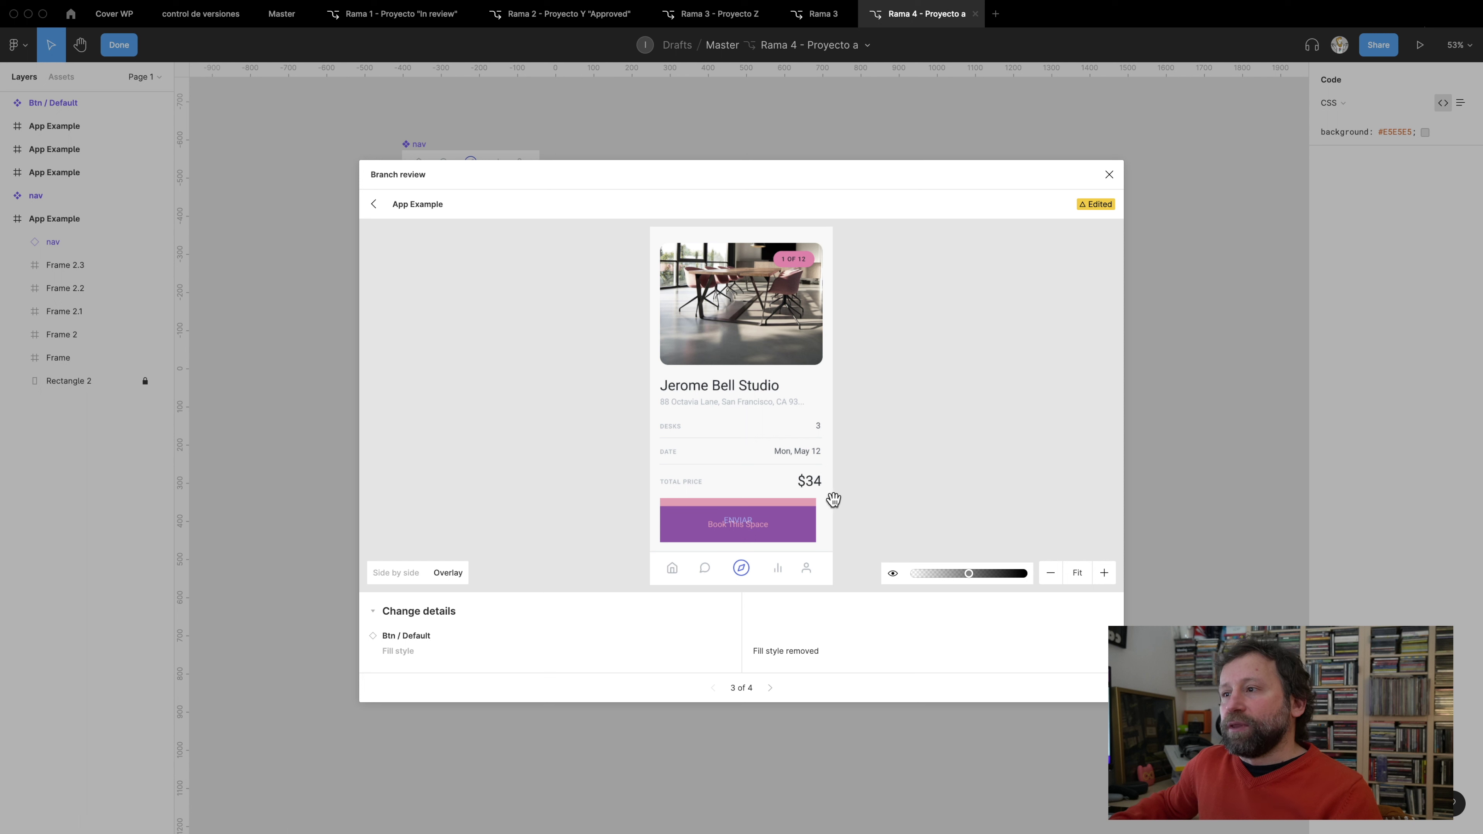
pyautogui.moveTo(776, 474); pyautogui.dragTo(778, 472)
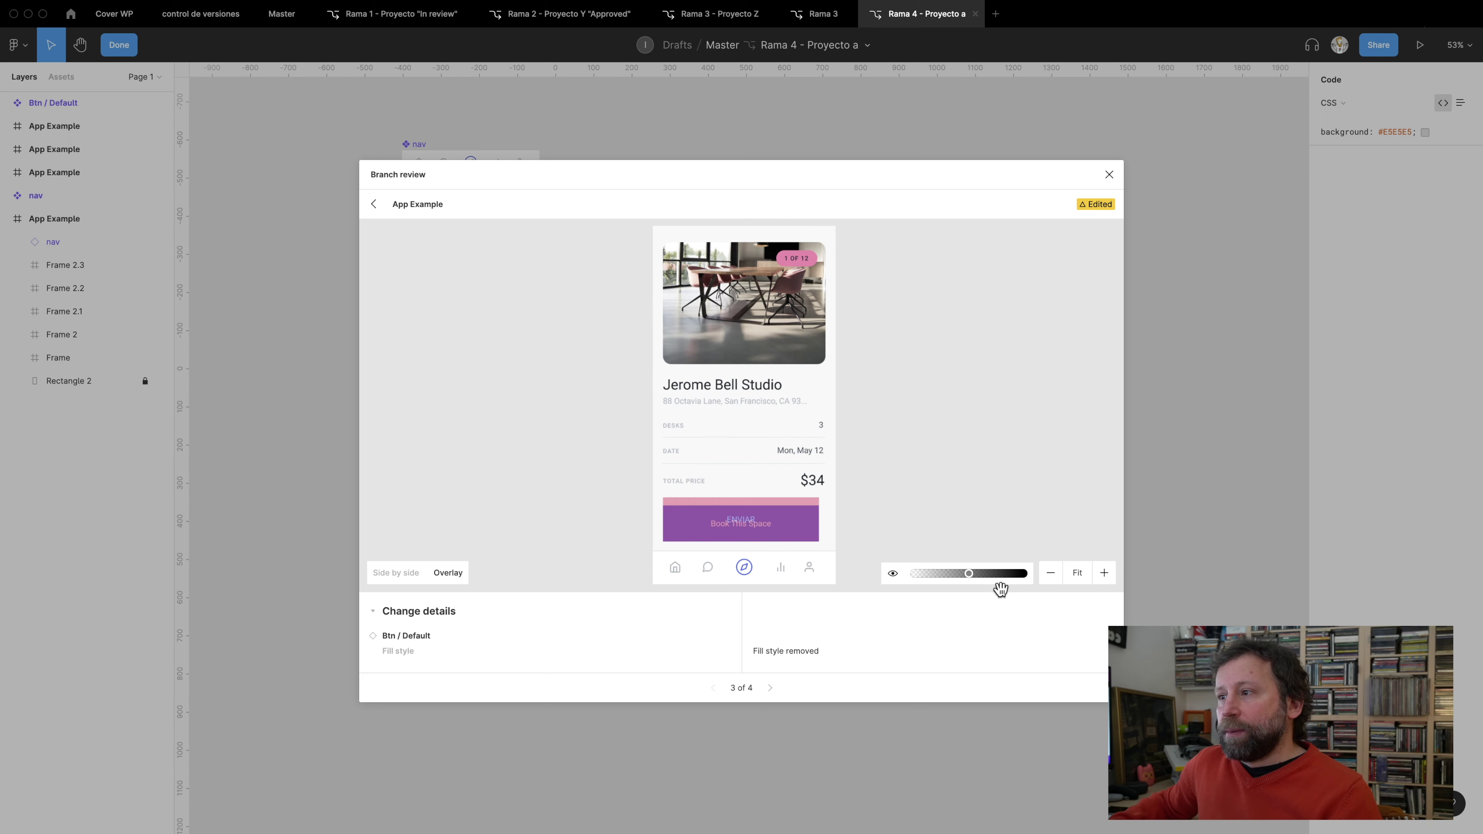
pyautogui.moveTo(971, 576)
pyautogui.mouseDown()
pyautogui.moveTo(1010, 575)
pyautogui.moveTo(958, 574)
pyautogui.mouseUp()
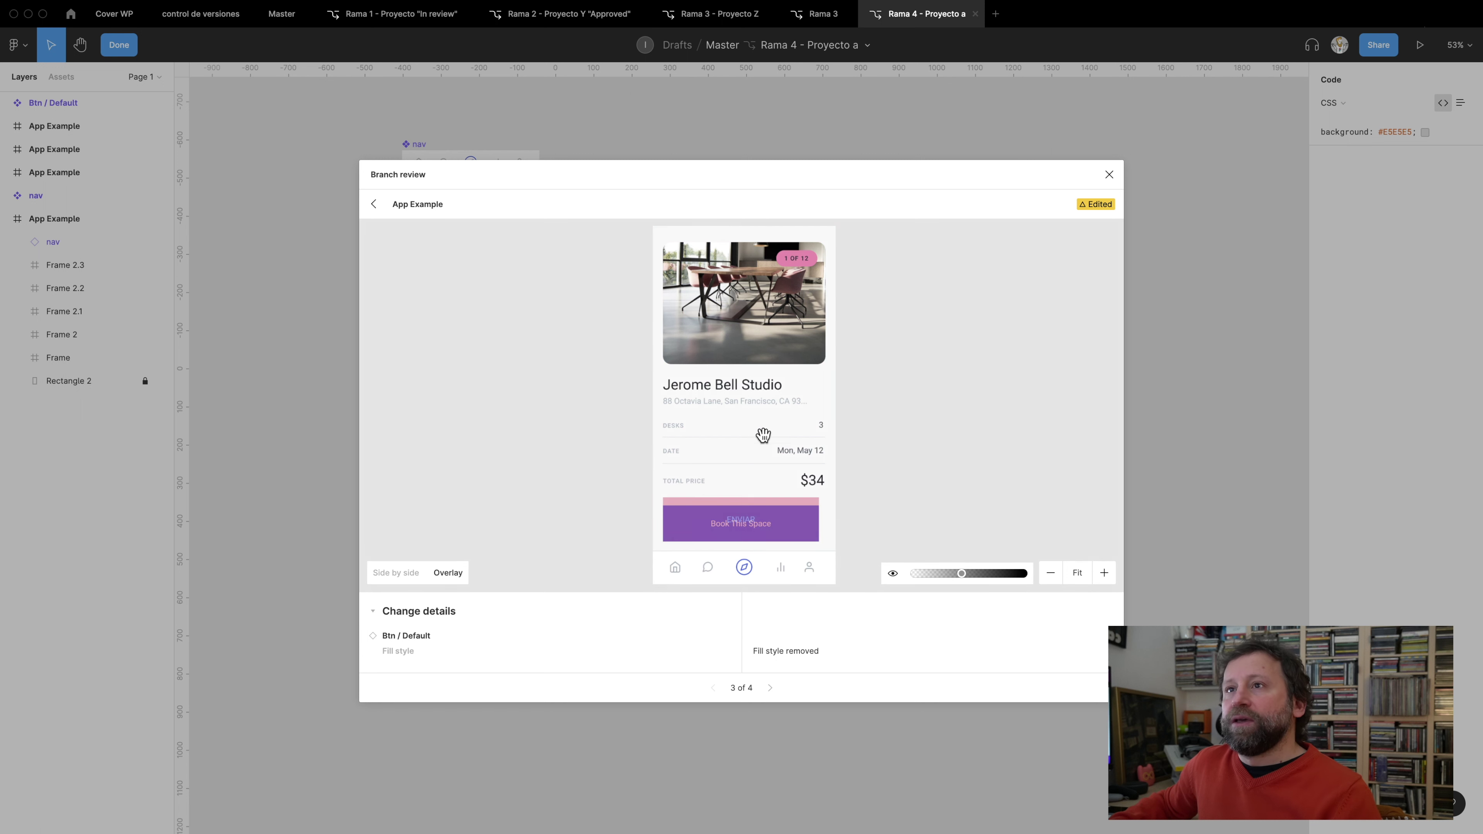
pyautogui.click(373, 204)
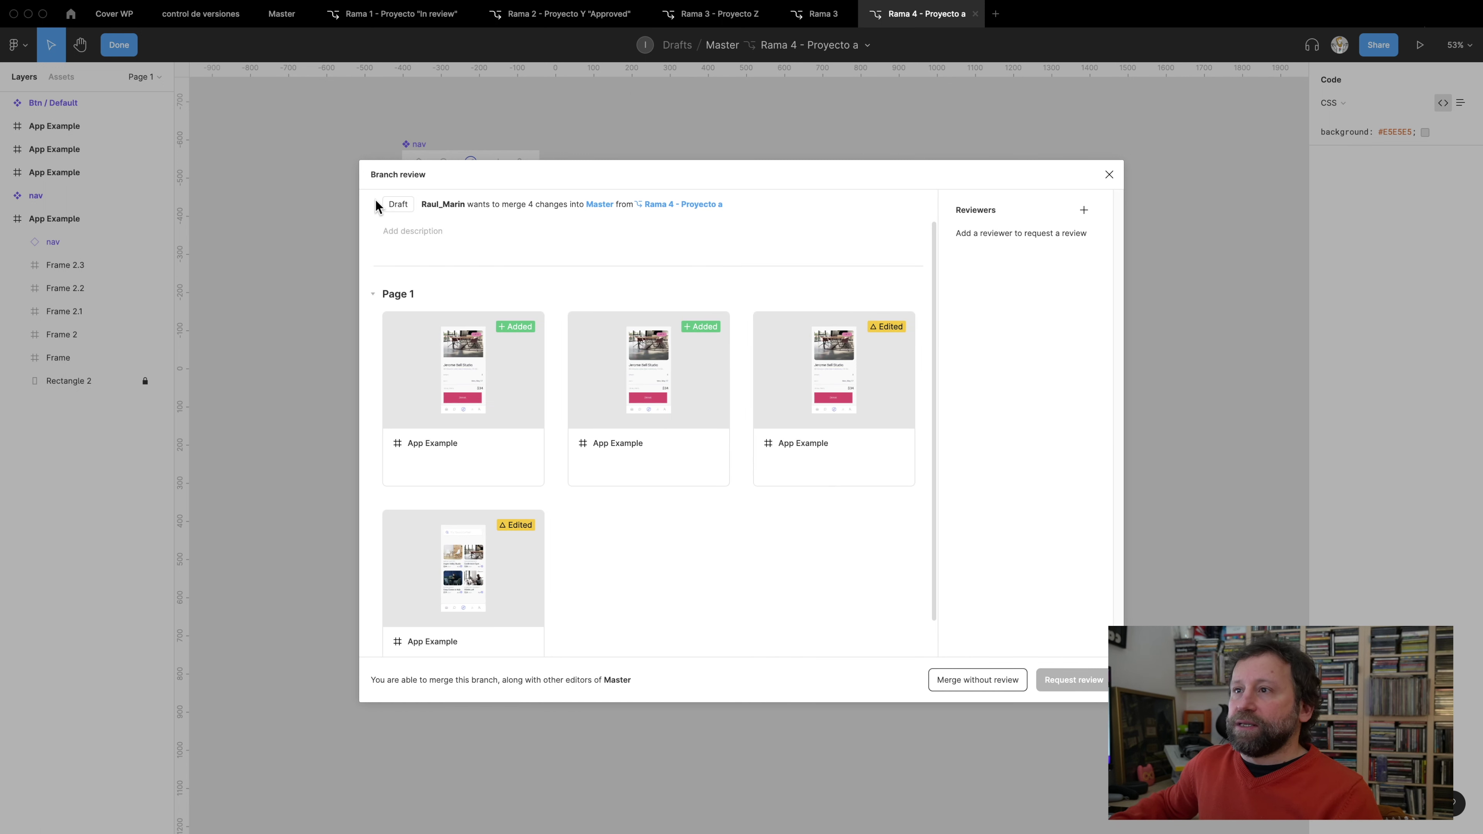
pyautogui.click(1110, 181)
# Delete the first App Example frame, the studio list screen
pyautogui.click(442, 315)
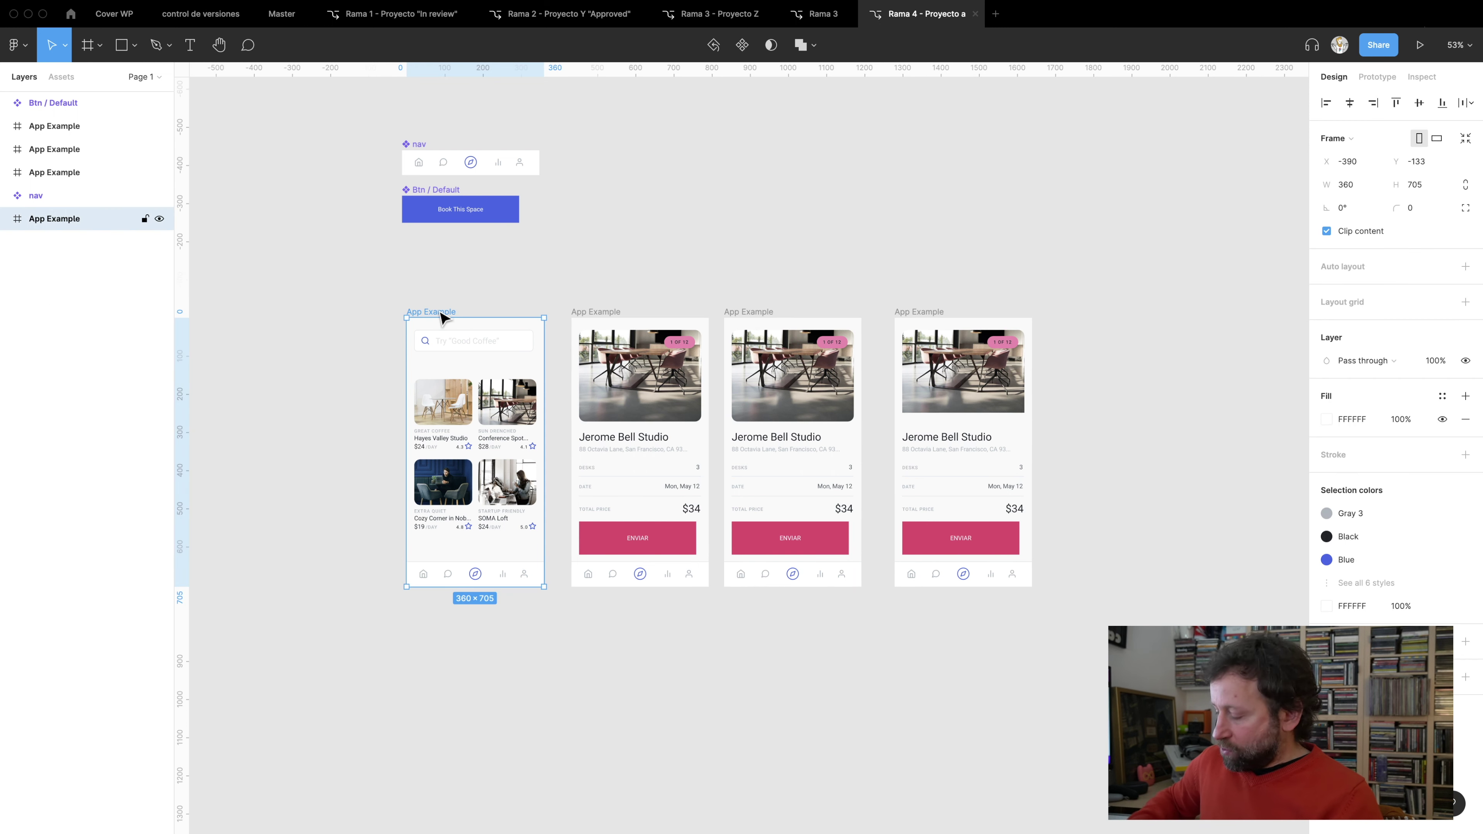
pyautogui.press('Delete')
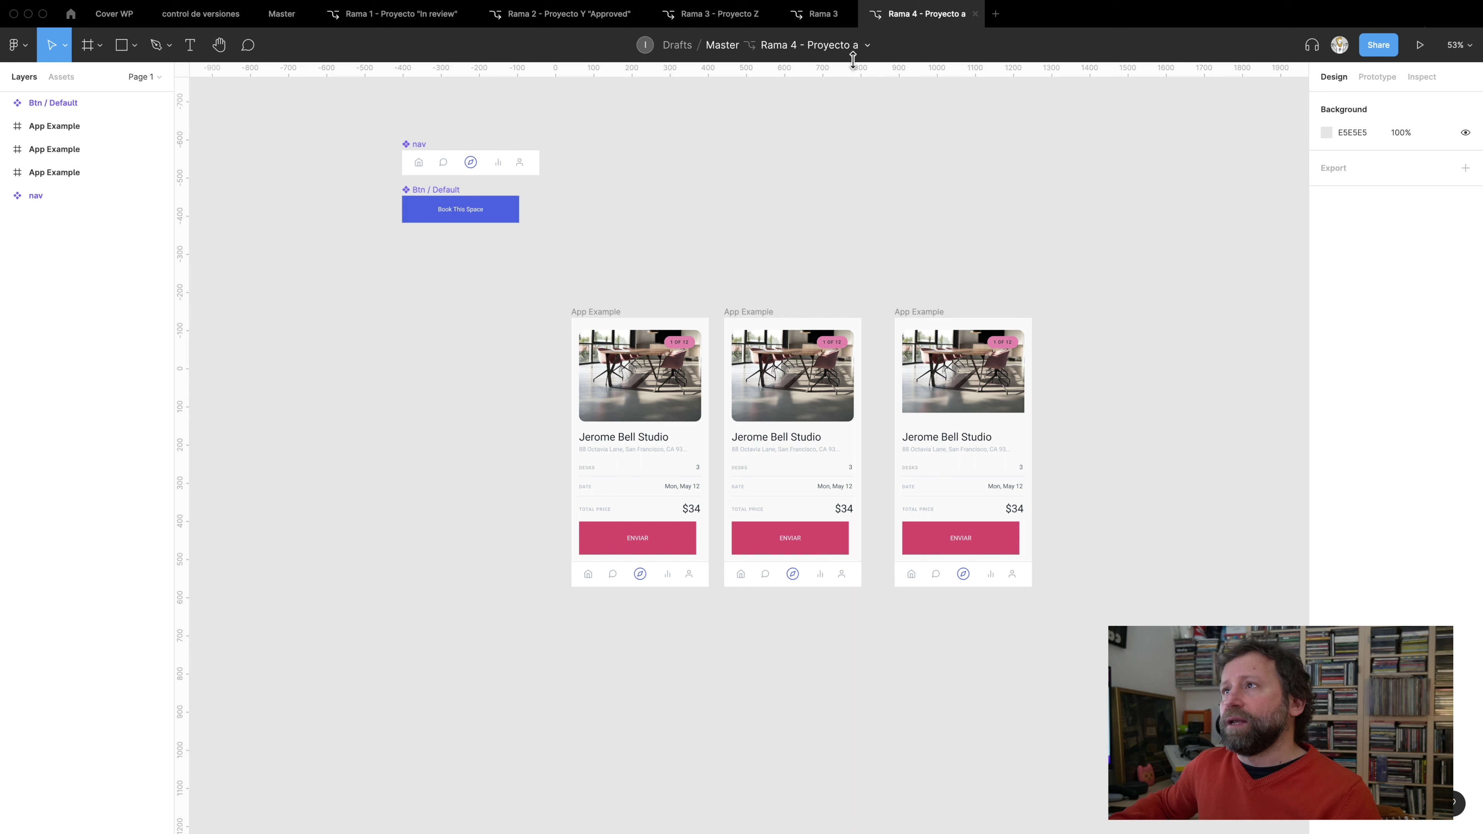
pyautogui.click(870, 50)
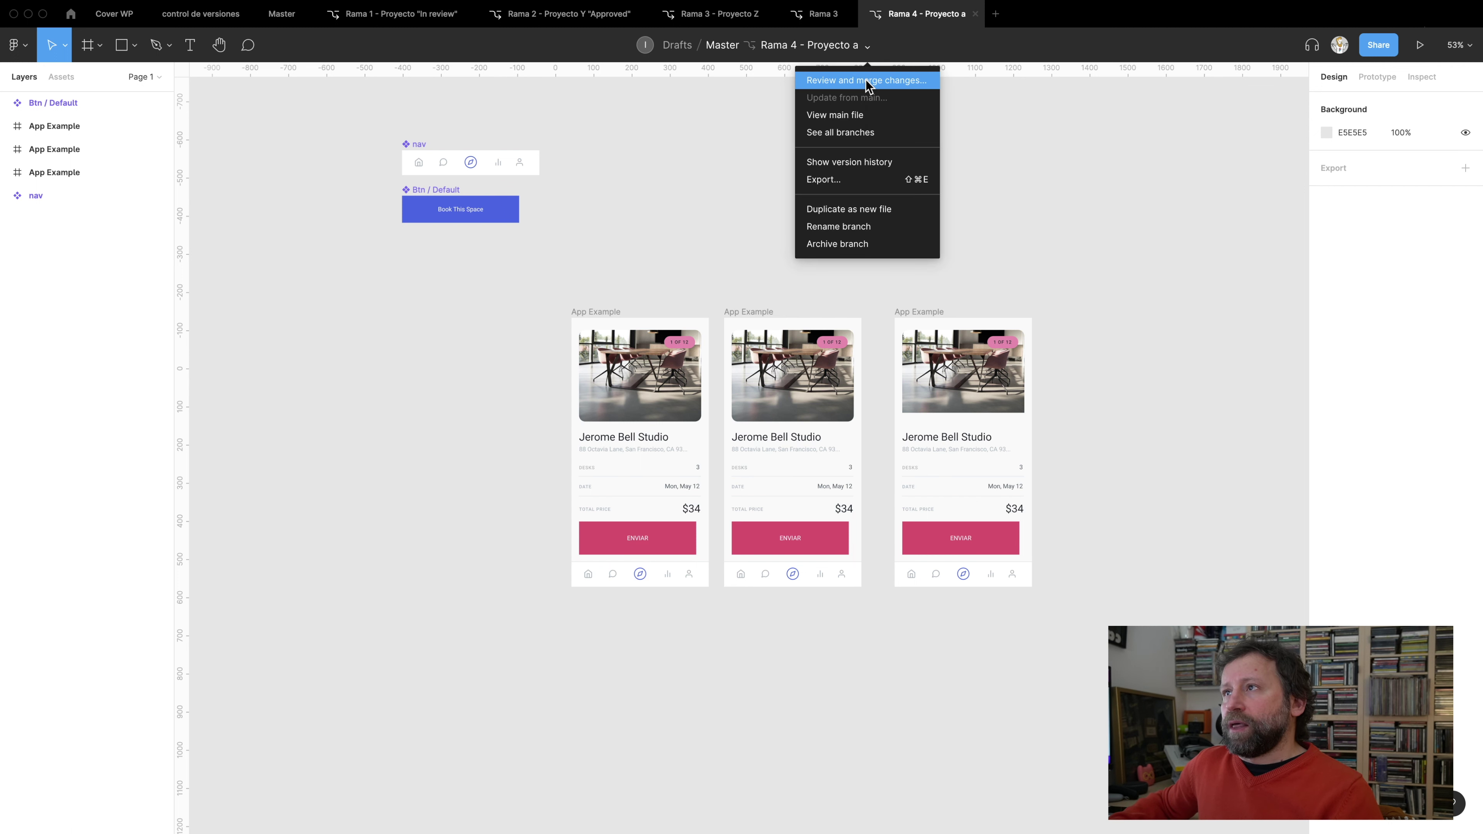
# Check Rama 4's four changes and merge it into Master without review
pyautogui.click(870, 81)
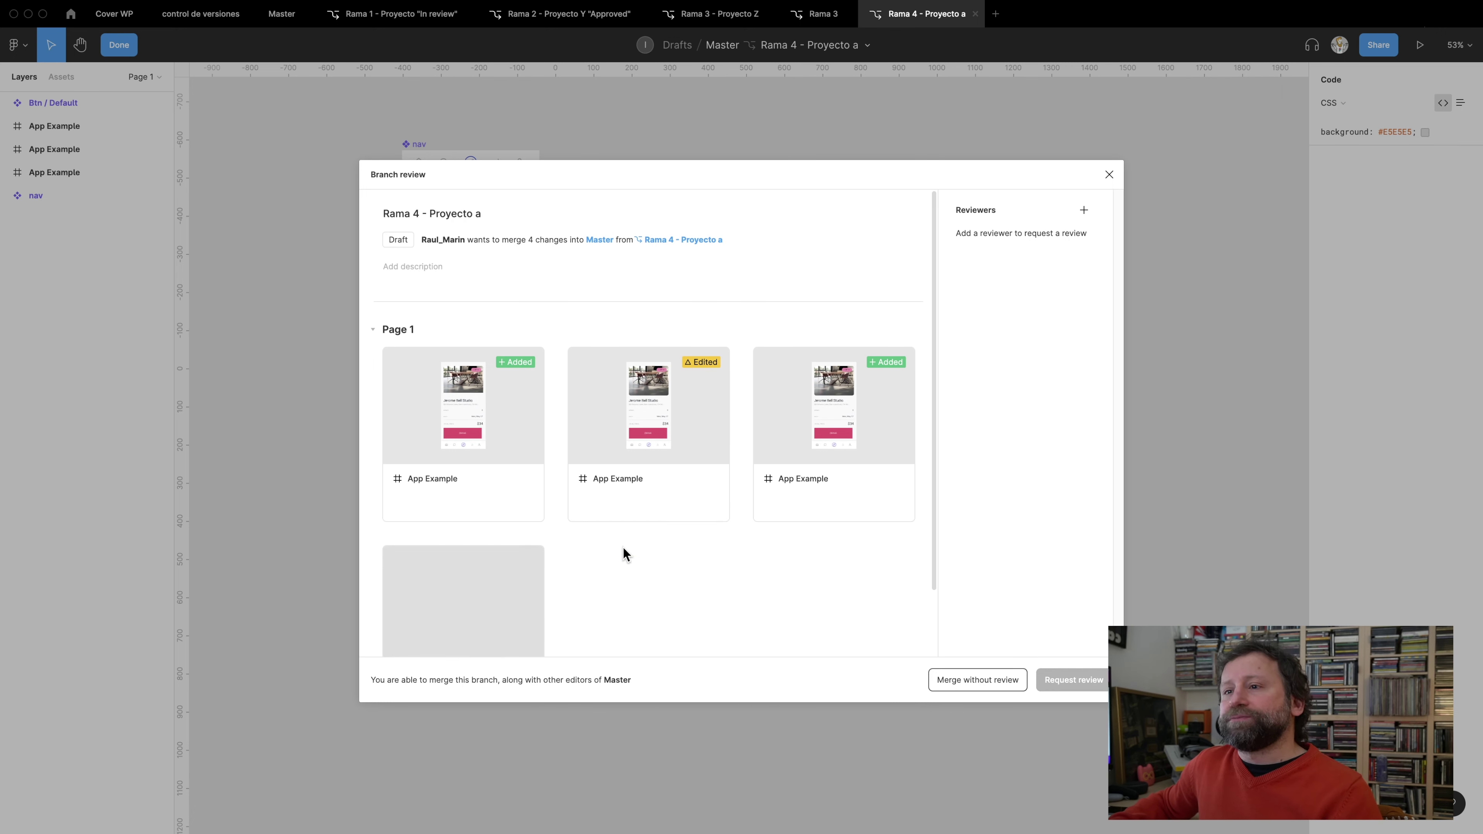
pyautogui.scroll(-2, 622, 550)
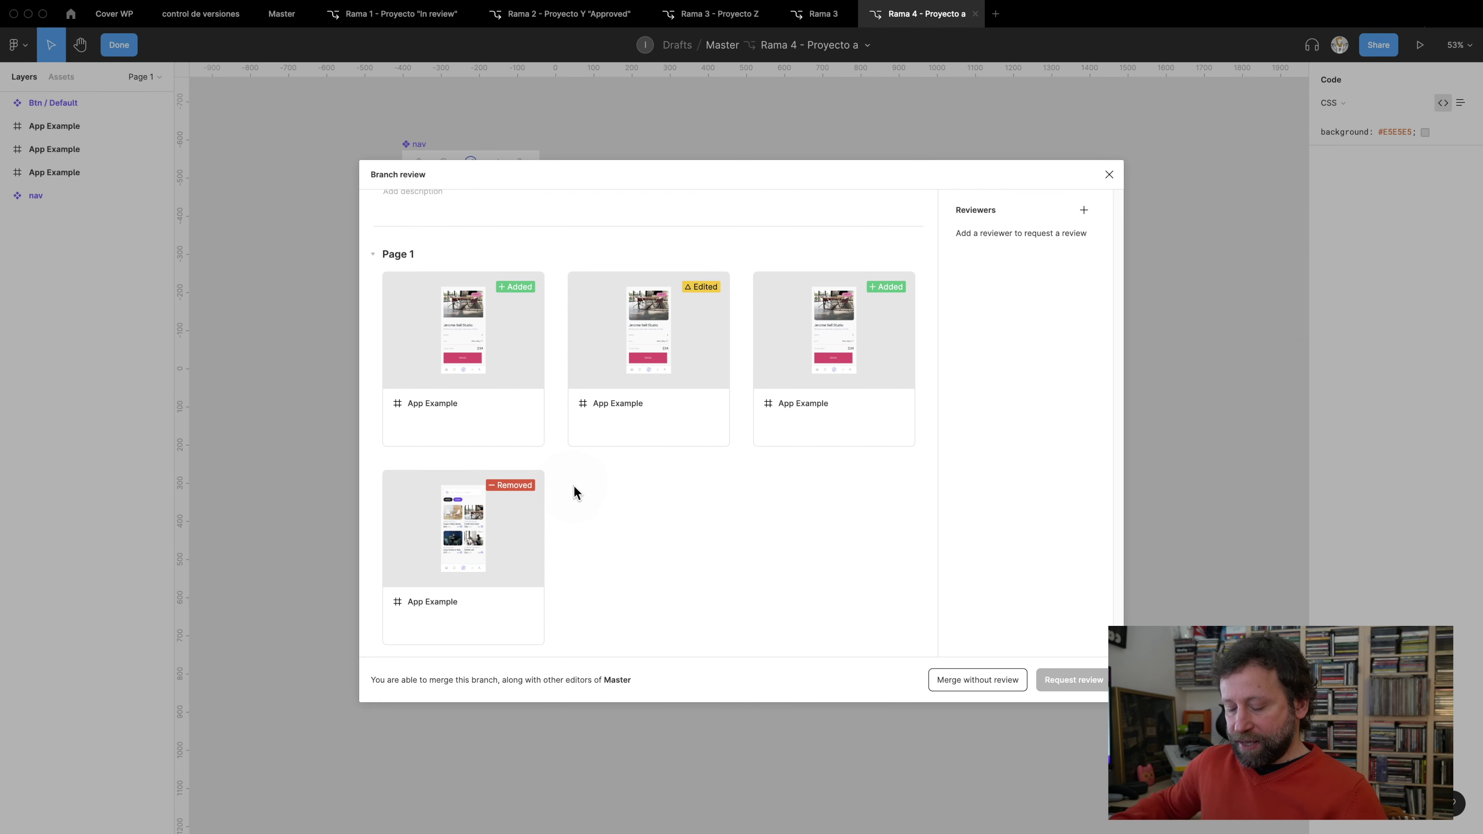
pyautogui.moveTo(650, 477); pyautogui.dragTo(517, 497)
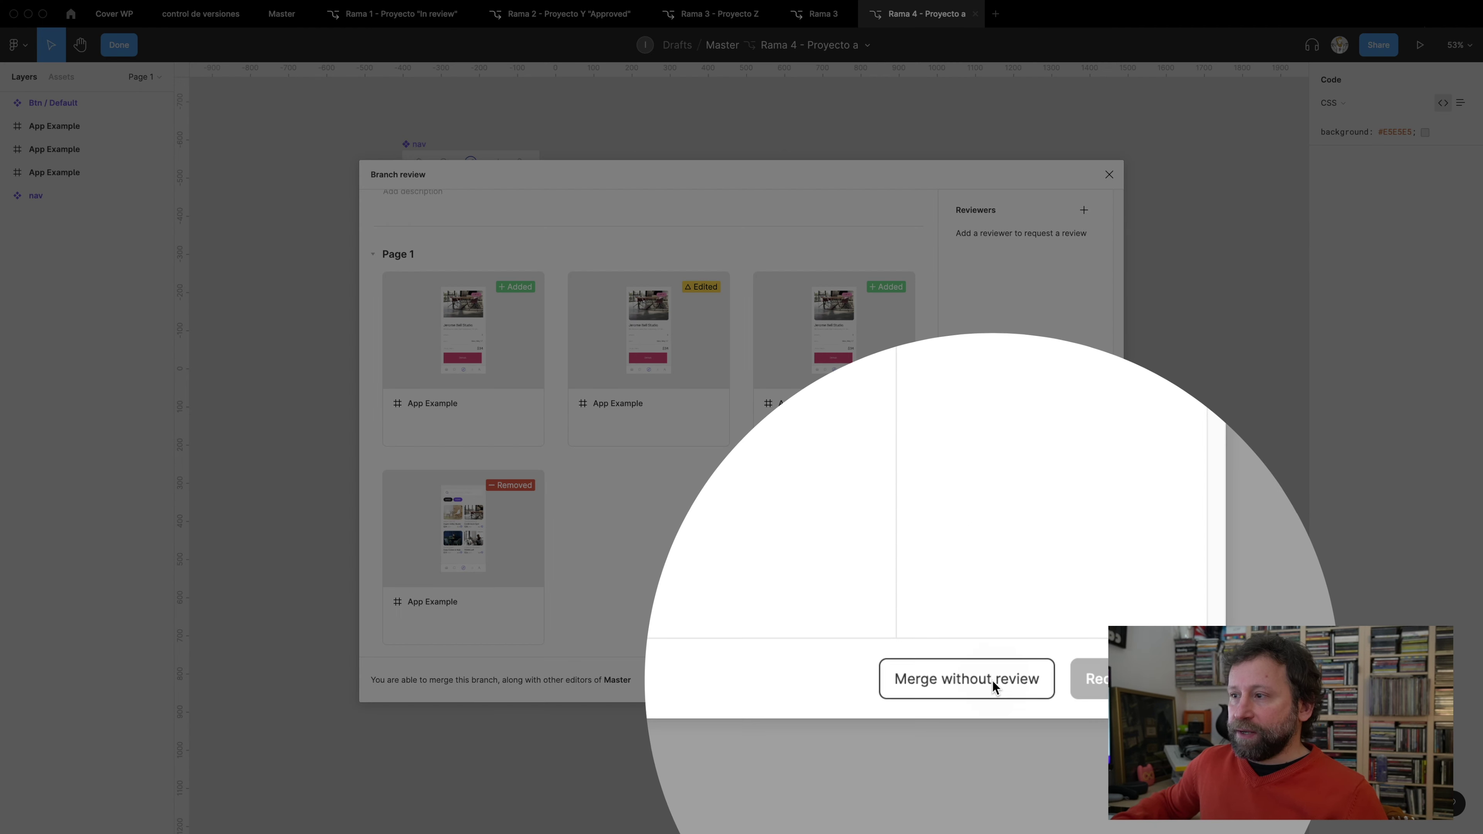
pyautogui.click(992, 680)
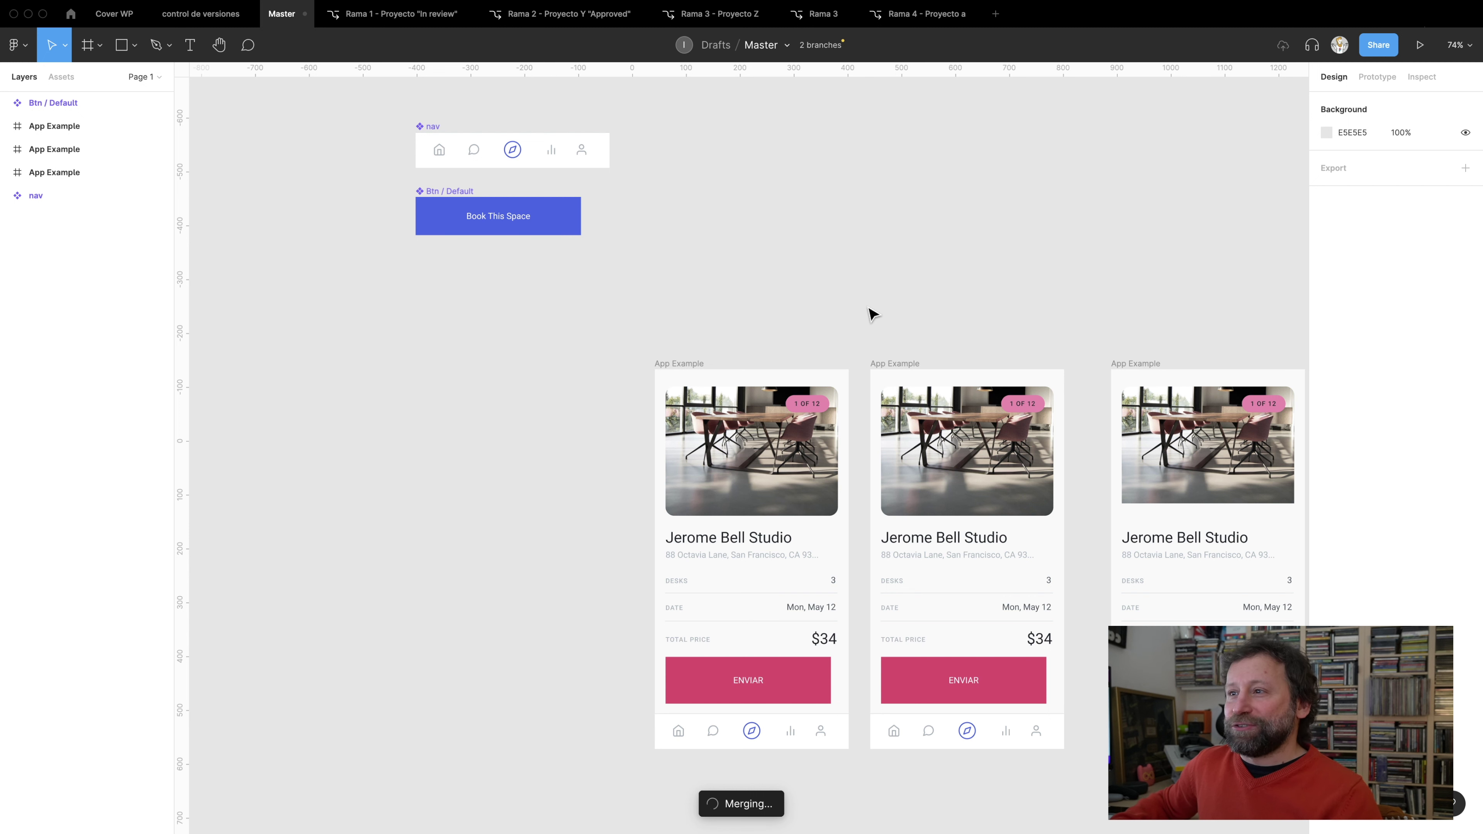
# Zoom out over Master's merged frames and confirm only 1 branch remains
pyautogui.moveTo(852, 288); pyautogui.dragTo(606, 232)
pyautogui.scroll(-3, 616, 232)
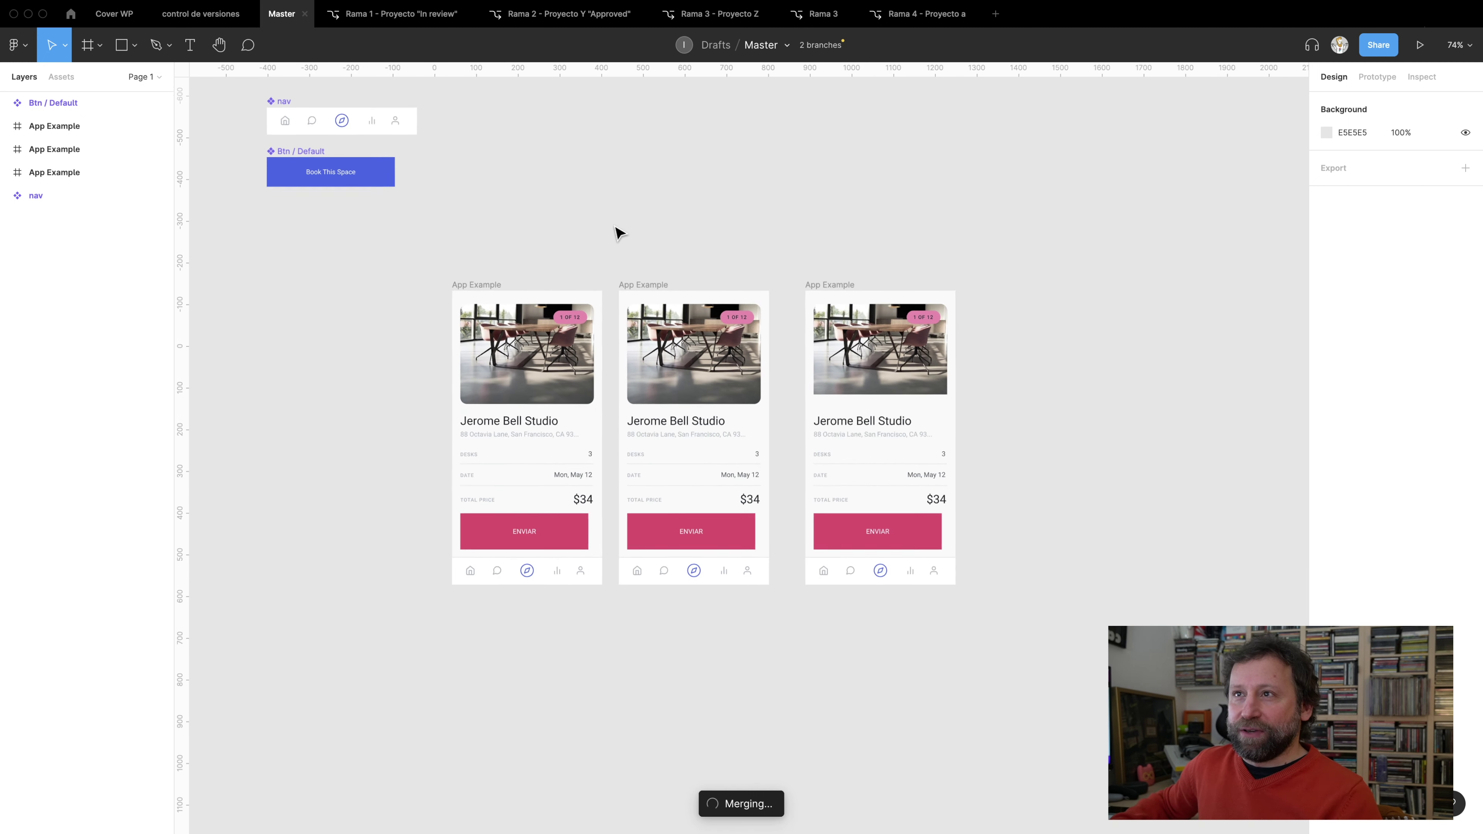
pyautogui.scroll(2, 635, 234)
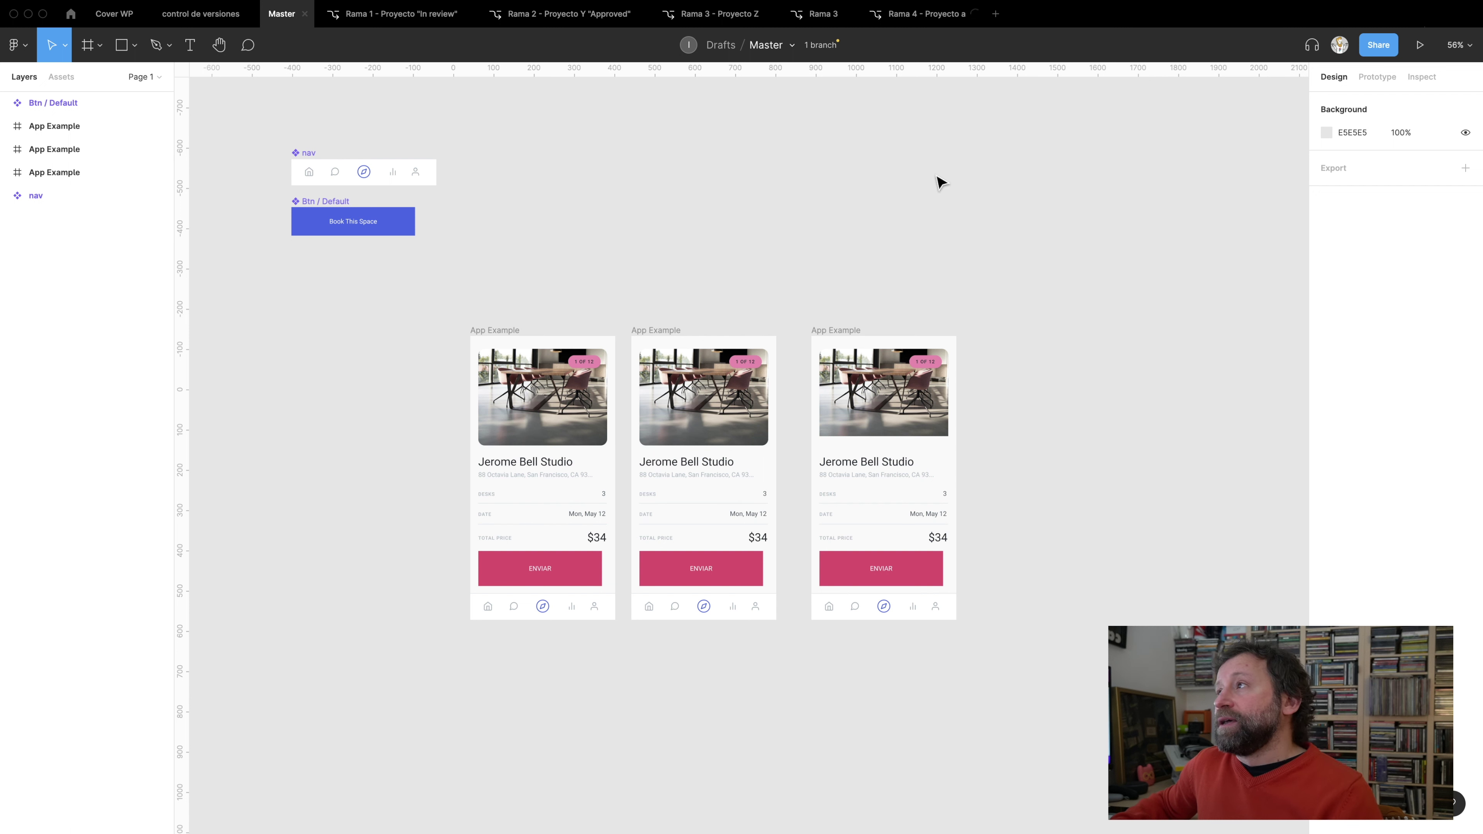
pyautogui.click(793, 46)
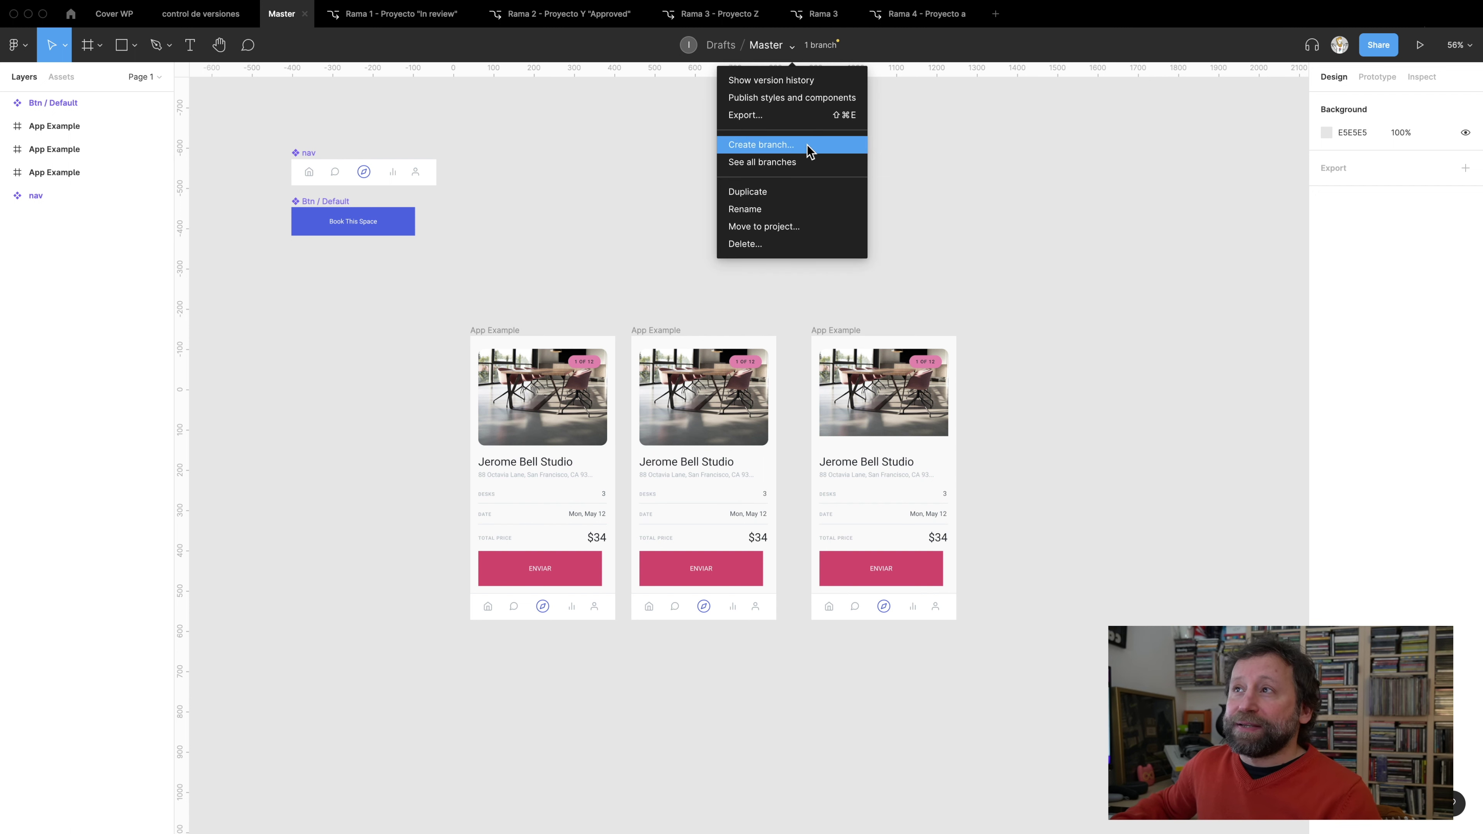
# Preview Master's 'Before merge' version, panning to the Btn / Default and nav components
pyautogui.click(775, 85)
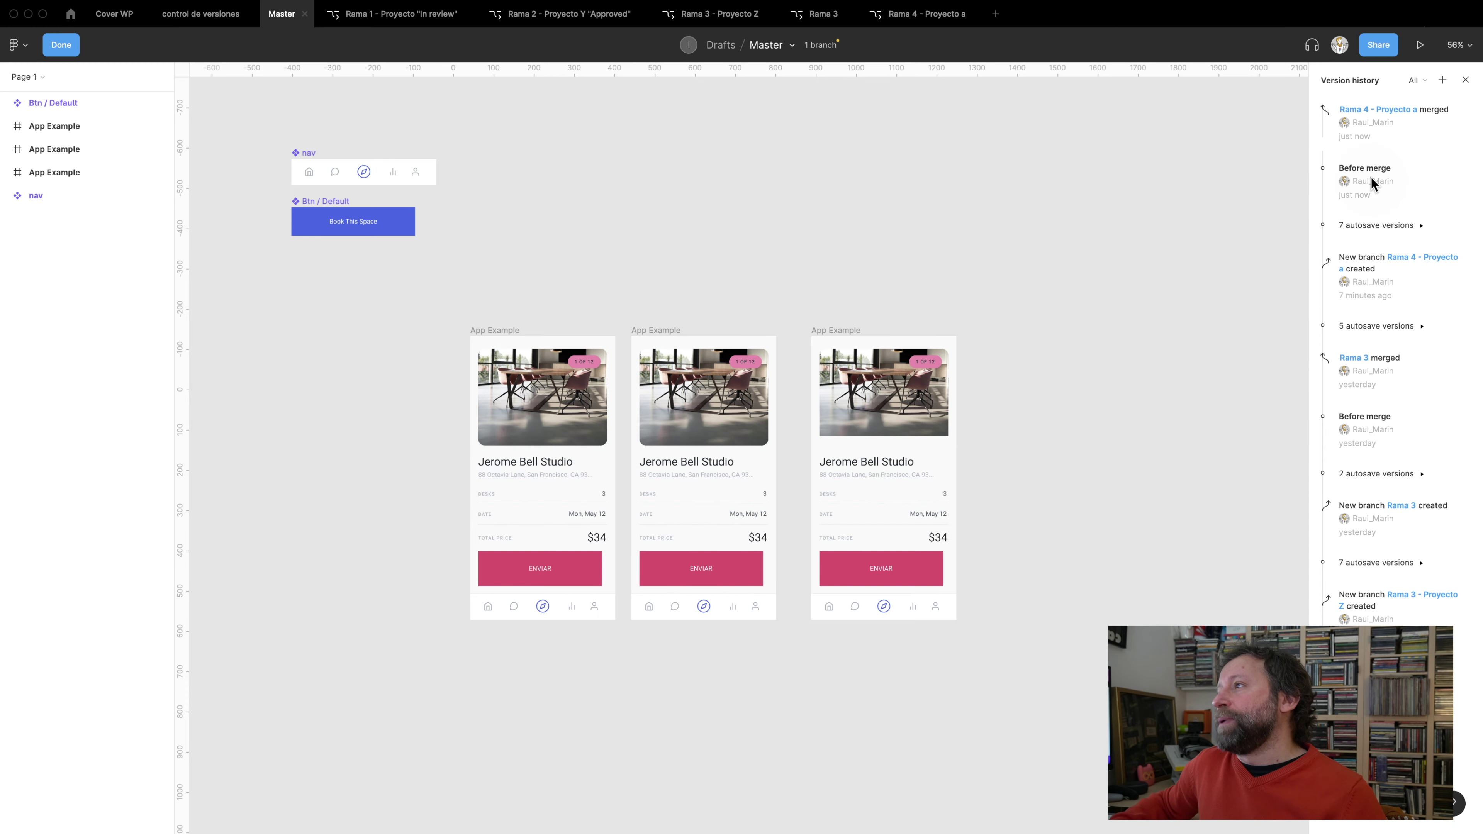
pyautogui.click(1373, 180)
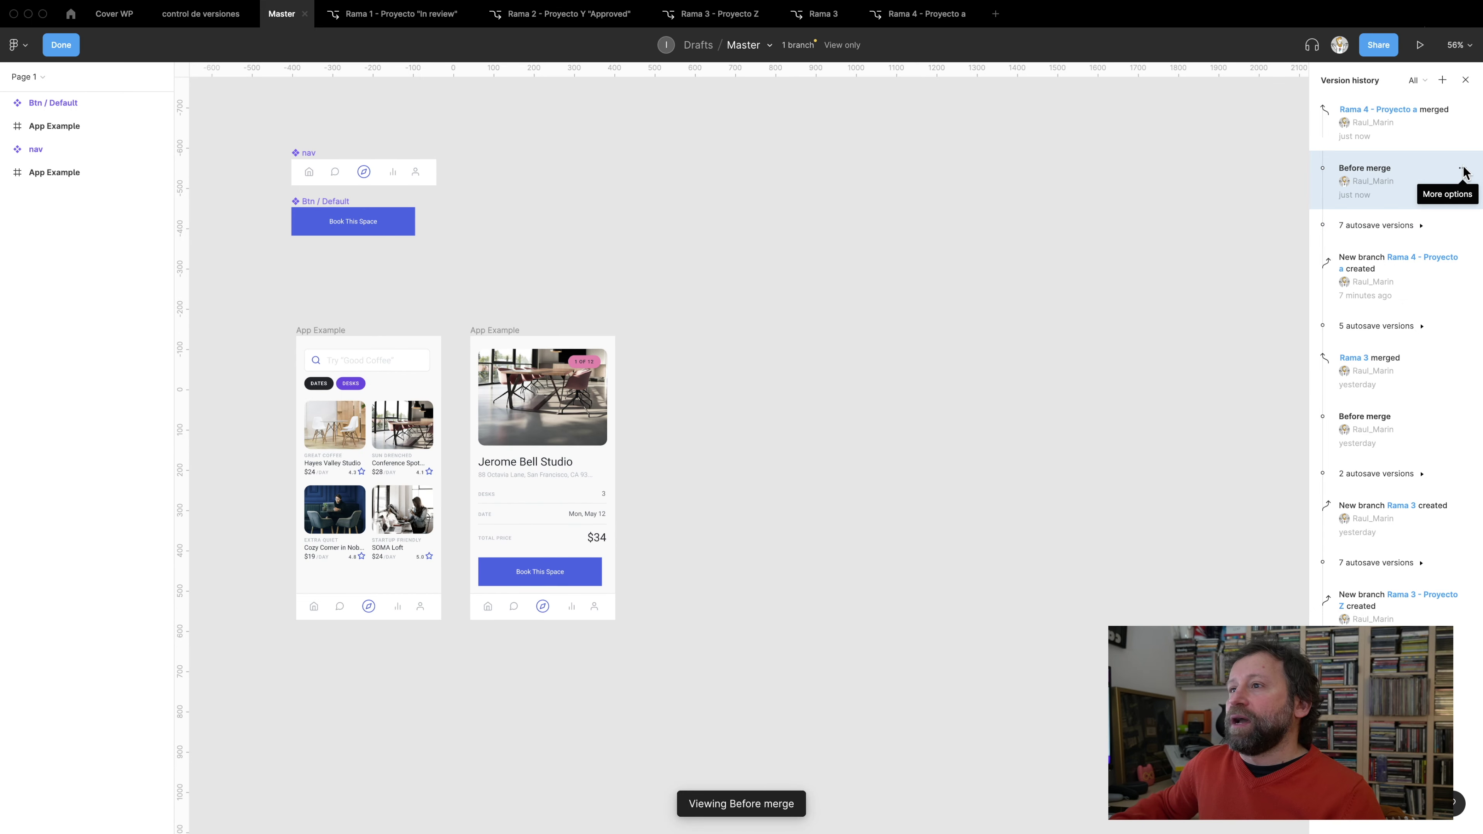
pyautogui.click(1463, 169)
pyautogui.click(1402, 220)
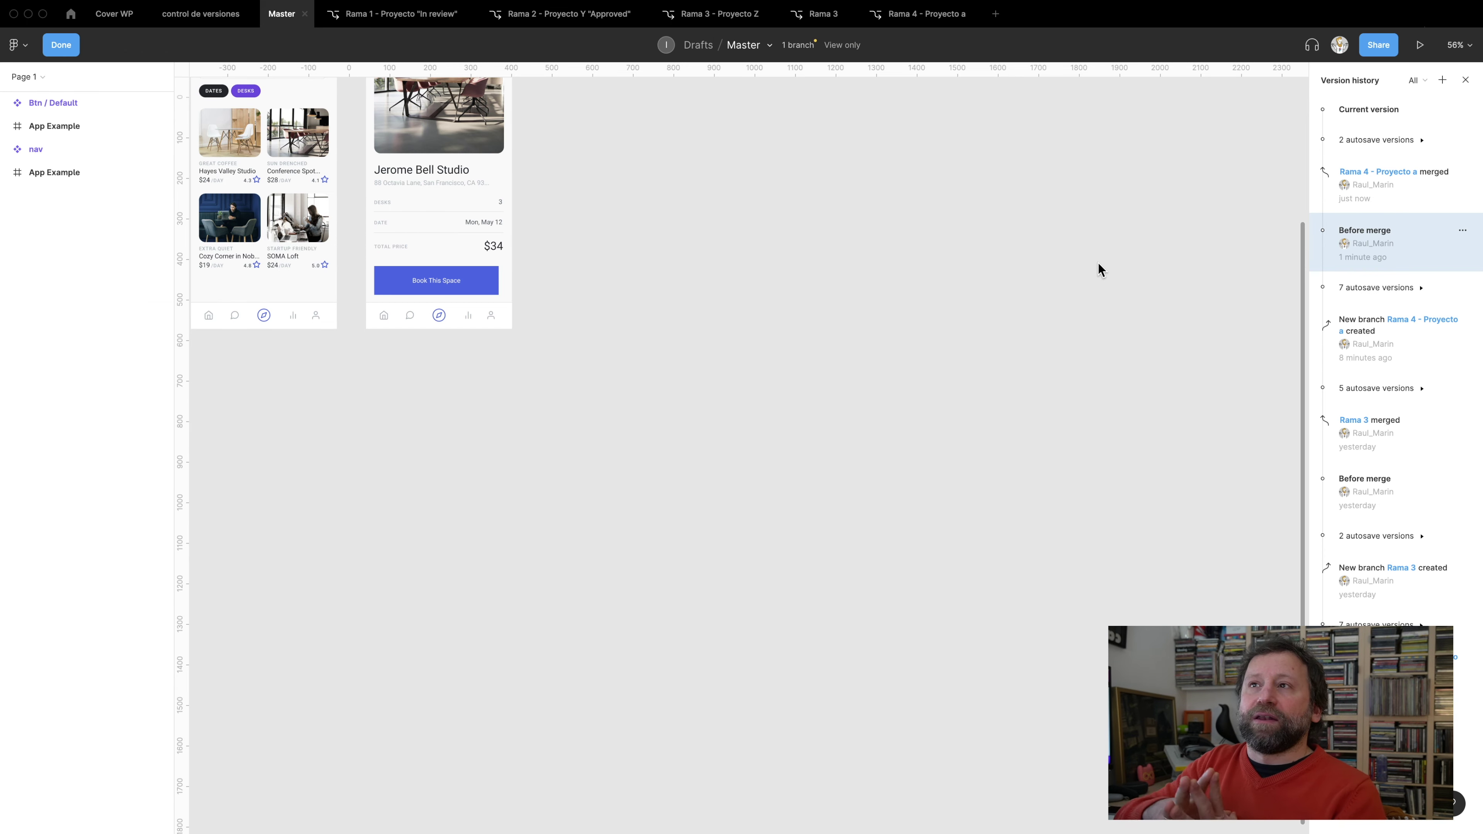
pyautogui.moveTo(563, 243); pyautogui.dragTo(702, 400)
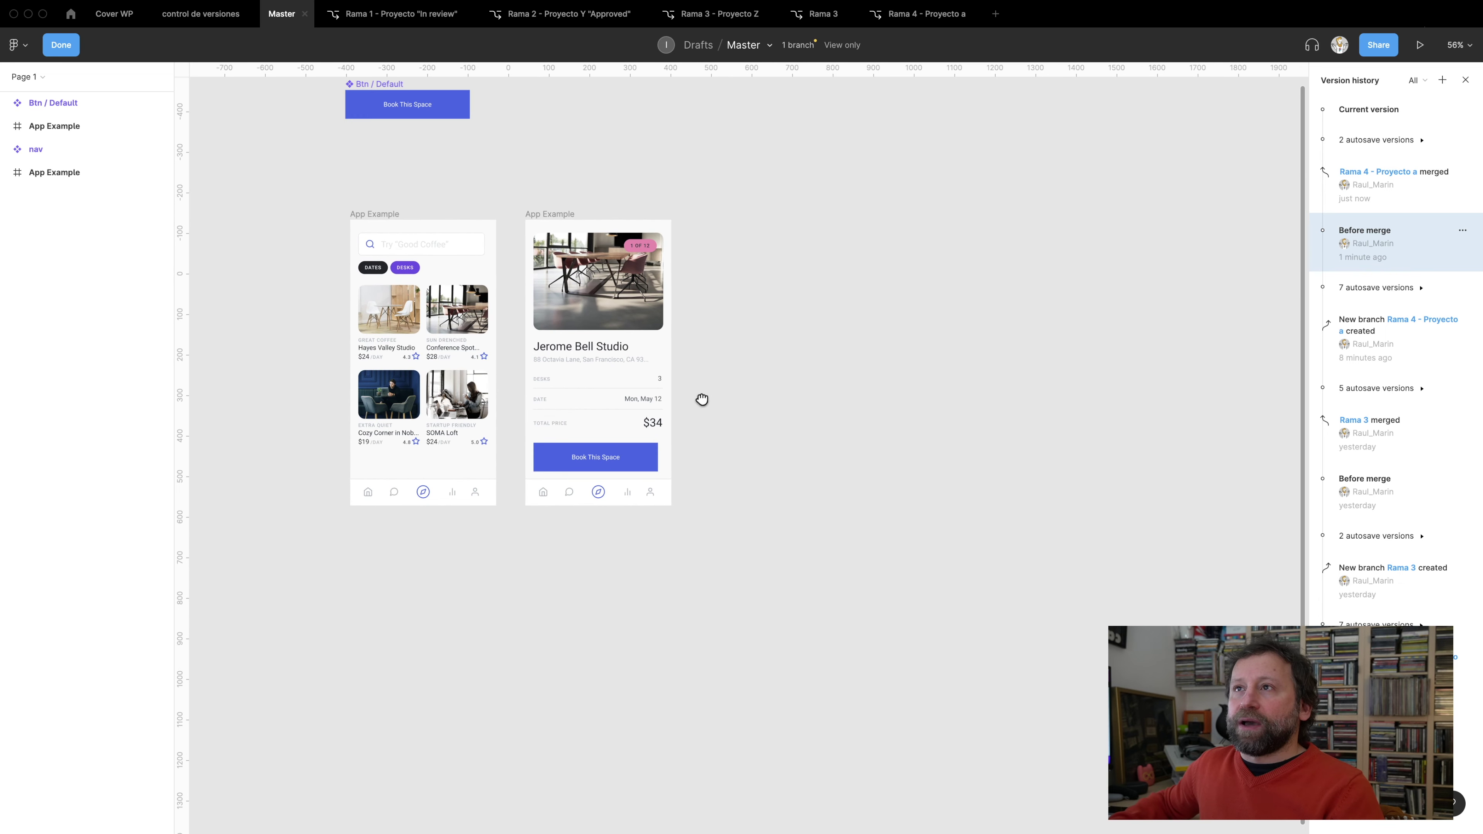
pyautogui.moveTo(703, 182); pyautogui.dragTo(724, 242)
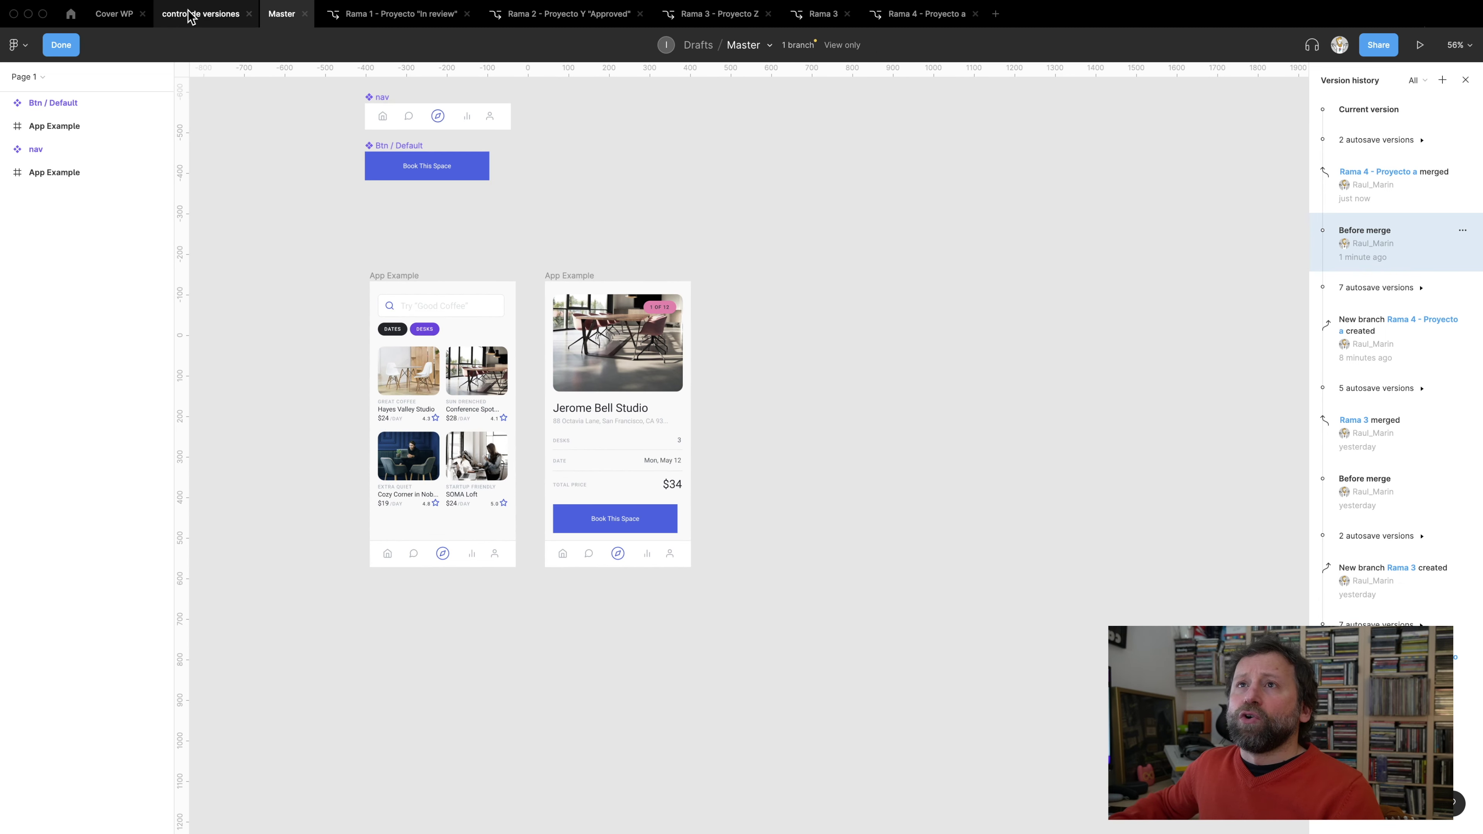
# Return to the control de versiones file and bring Frame 4 into view
pyautogui.click(201, 14)
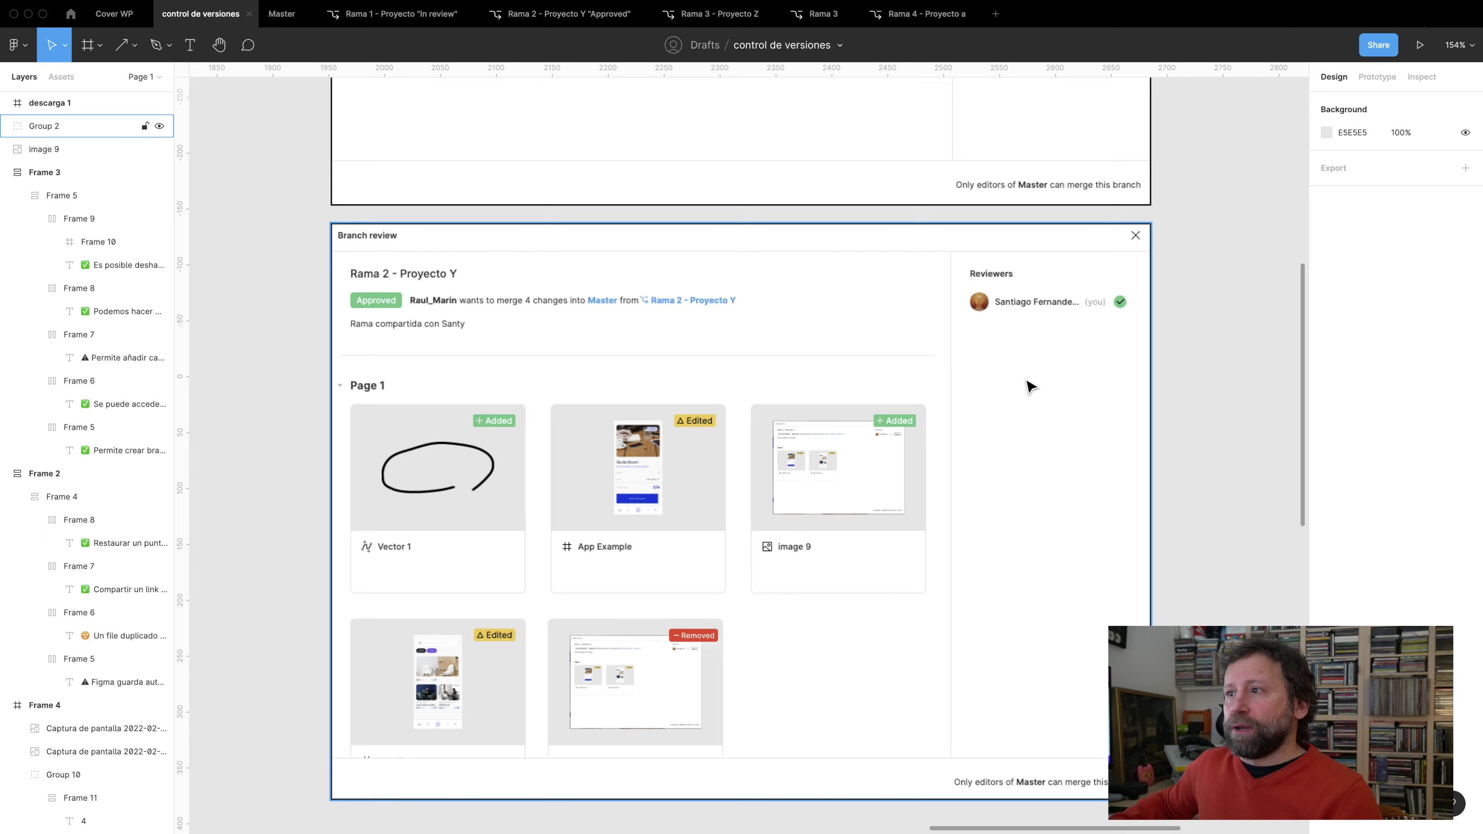
pyautogui.scroll(-5, 569, 412)
pyautogui.hscroll(-10, 643, 292)
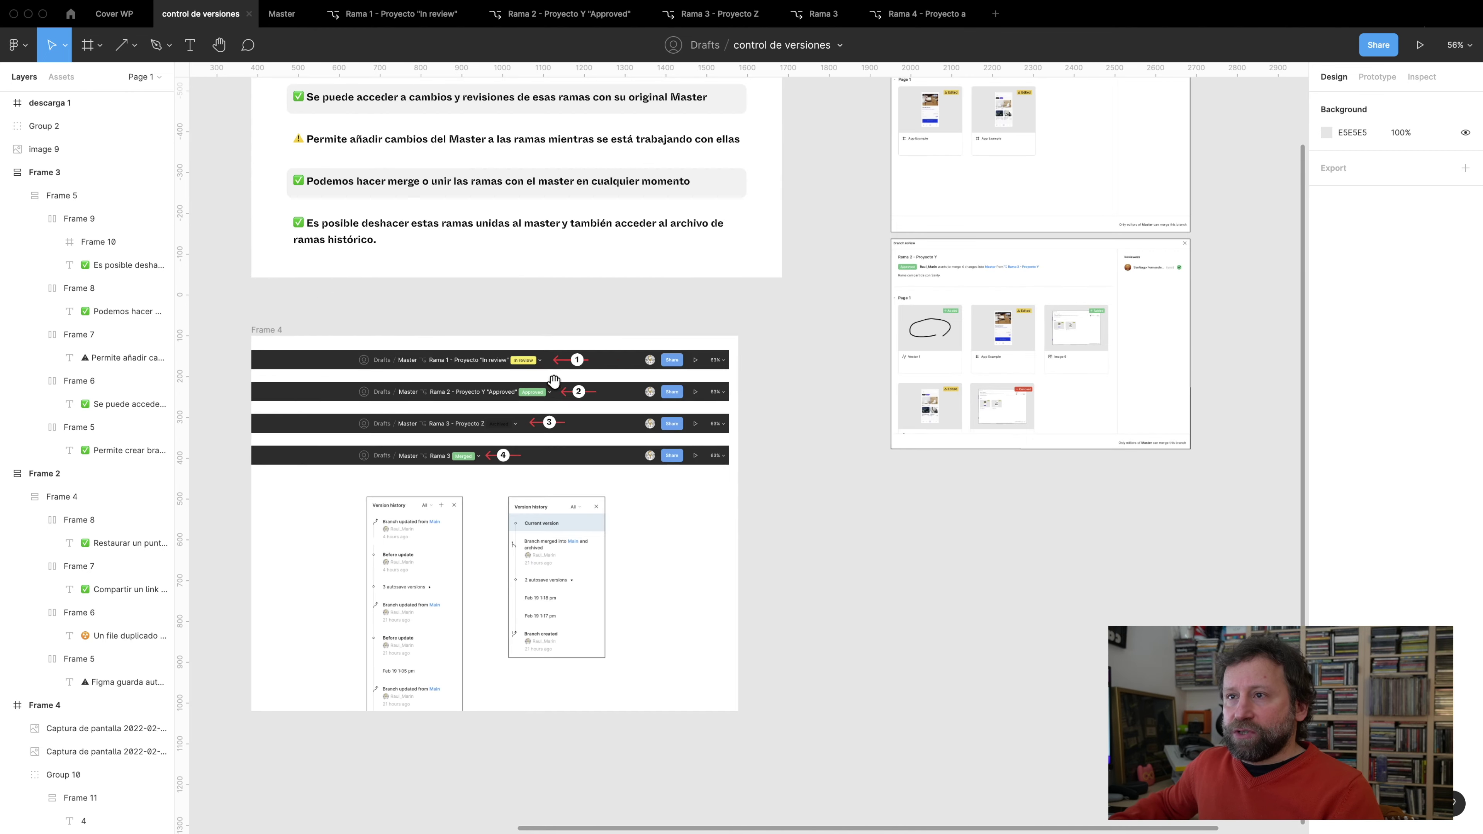
pyautogui.scroll(3, 569, 403)
pyautogui.scroll(3, 566, 409)
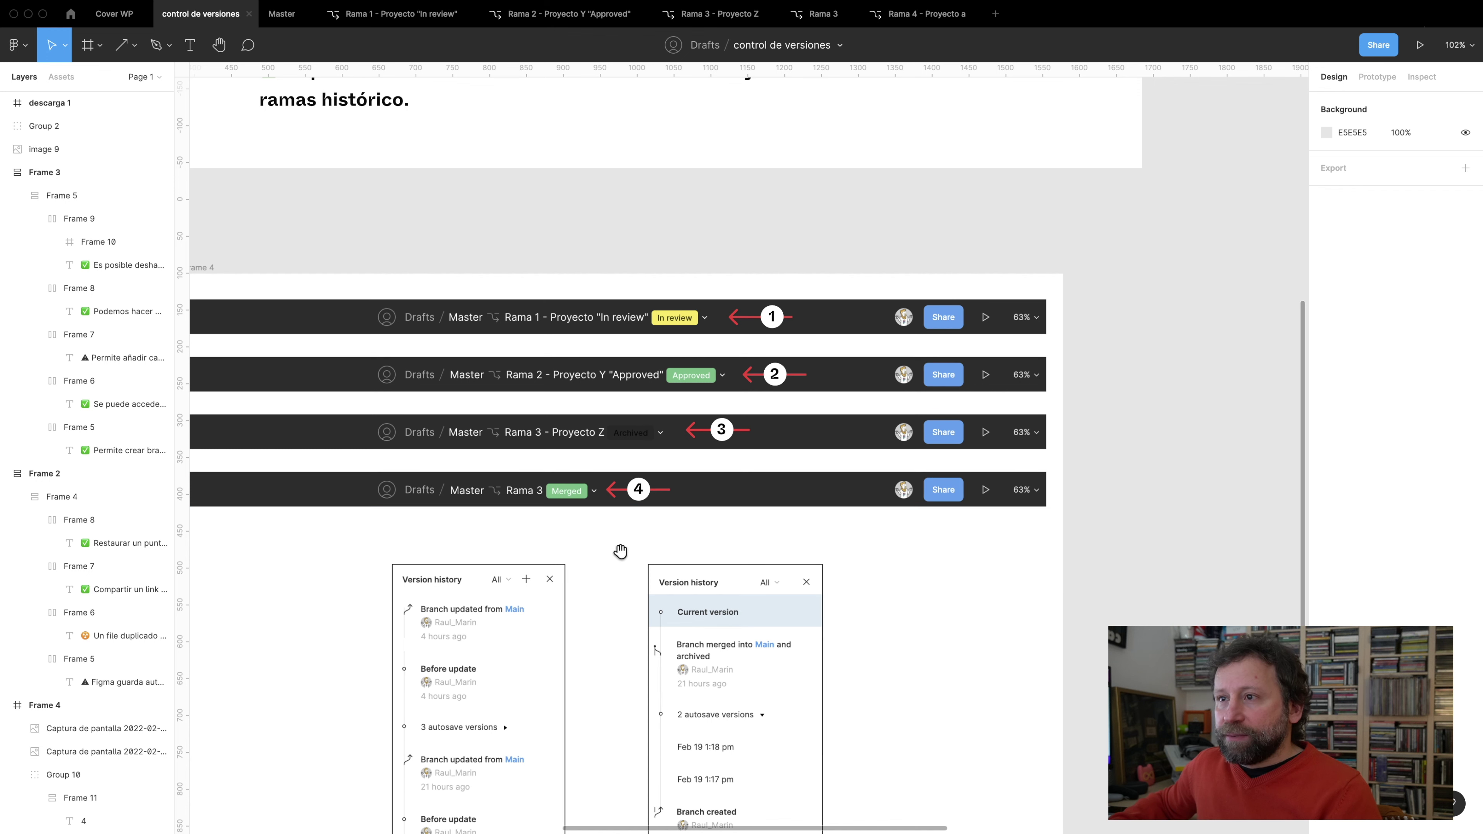
pyautogui.moveTo(629, 553); pyautogui.dragTo(632, 352)
# Zoom around Frame 4's branch status bars and Version history screenshots
pyautogui.scroll(-1, 631, 350)
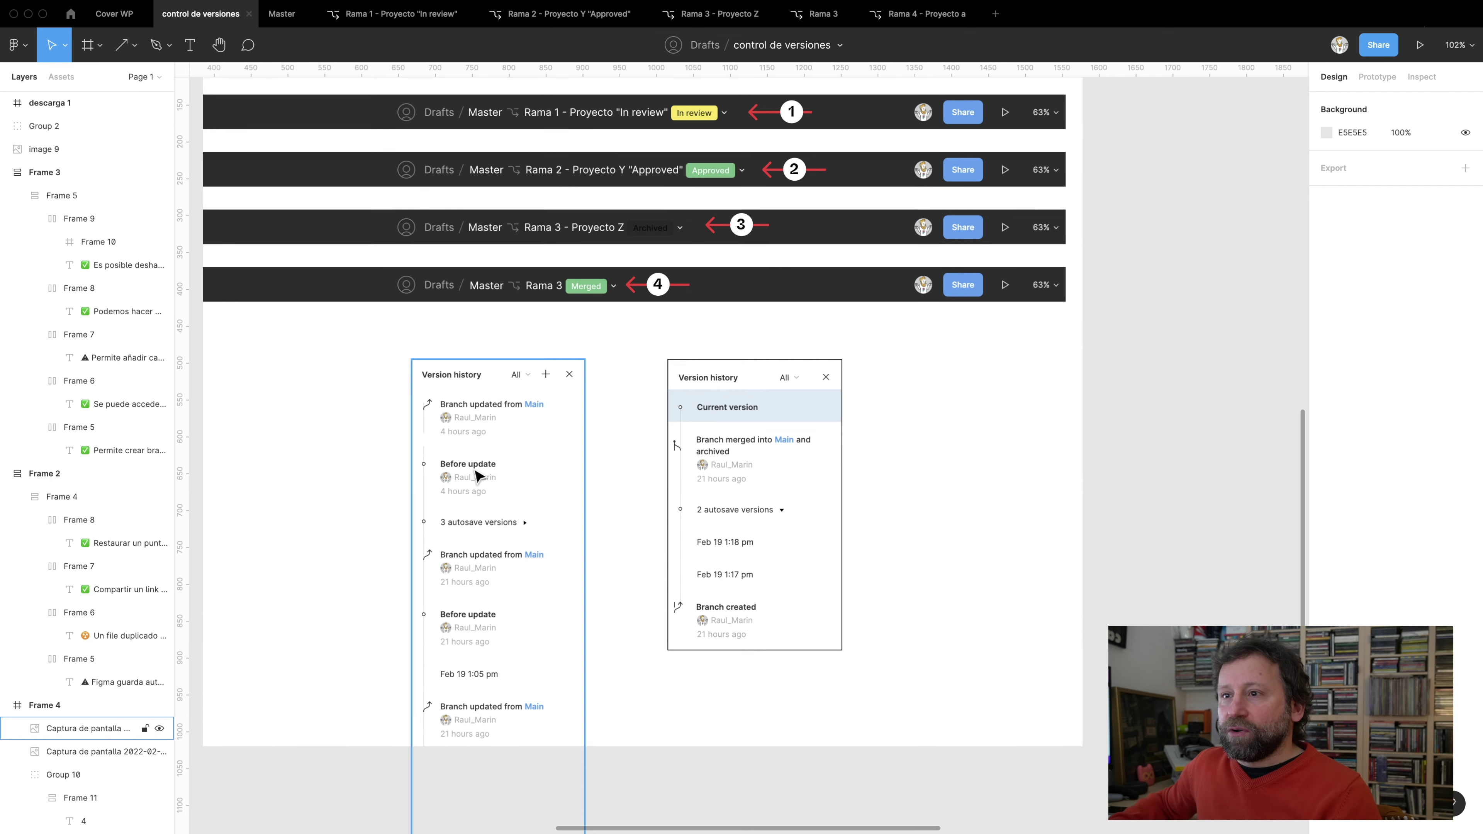
pyautogui.scroll(1, 478, 474)
pyautogui.scroll(2, 477, 475)
pyautogui.scroll(1, 476, 473)
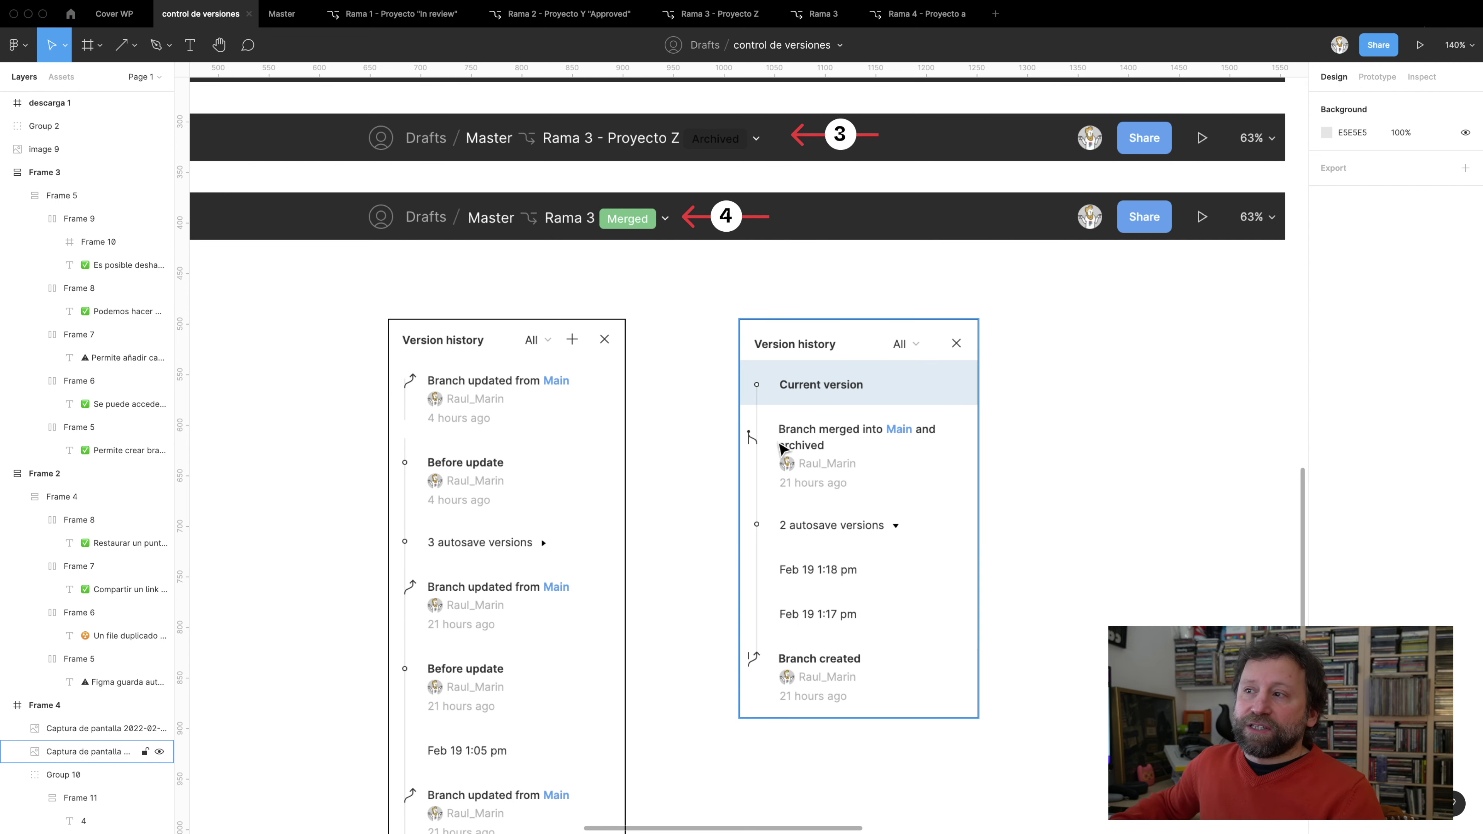
pyautogui.scroll(-2, 821, 497)
pyautogui.scroll(-1, 821, 497)
pyautogui.scroll(-2, 823, 497)
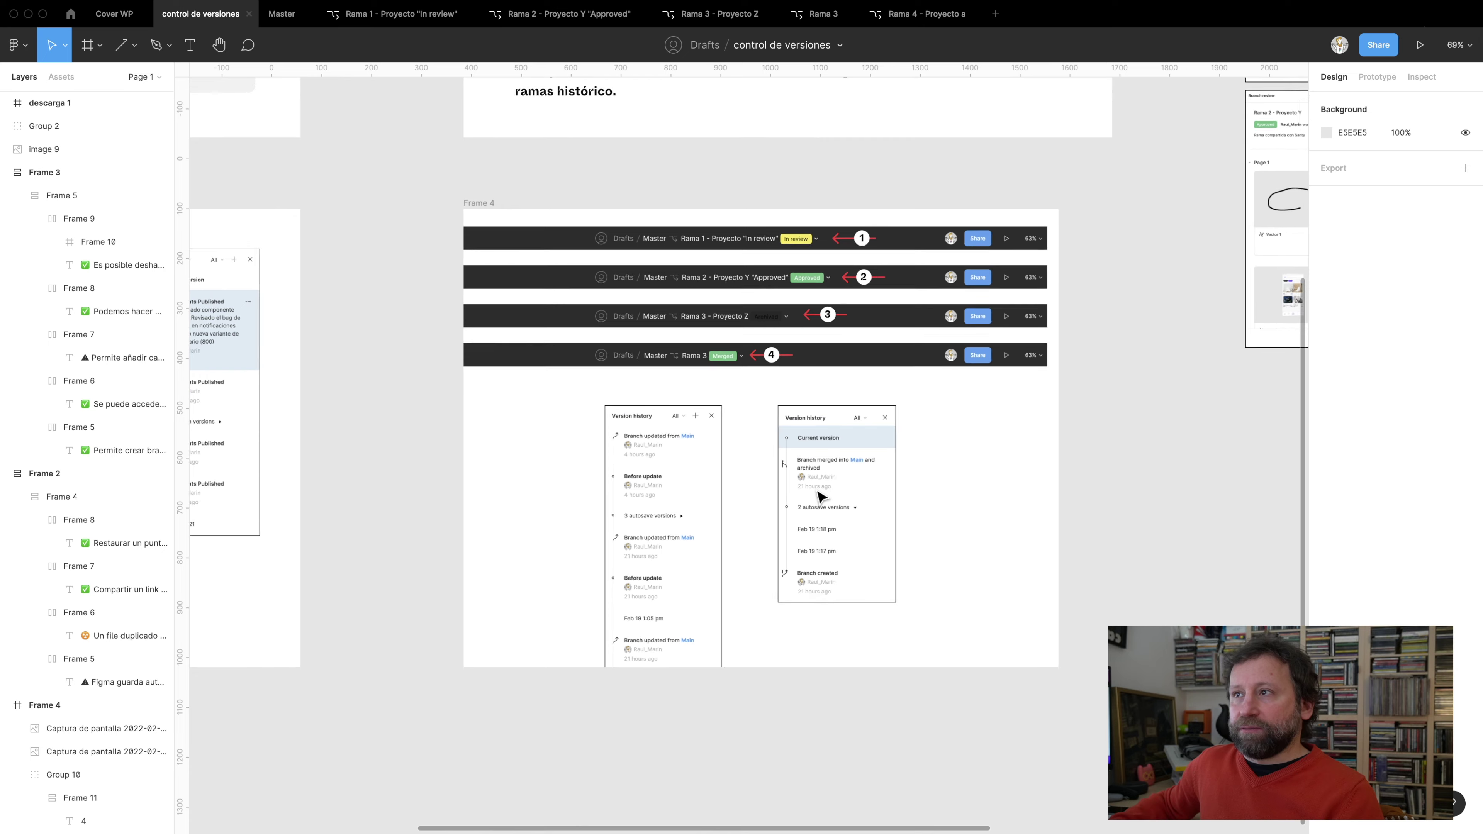
pyautogui.hscroll(3, 828, 259)
pyautogui.scroll(1, 827, 259)
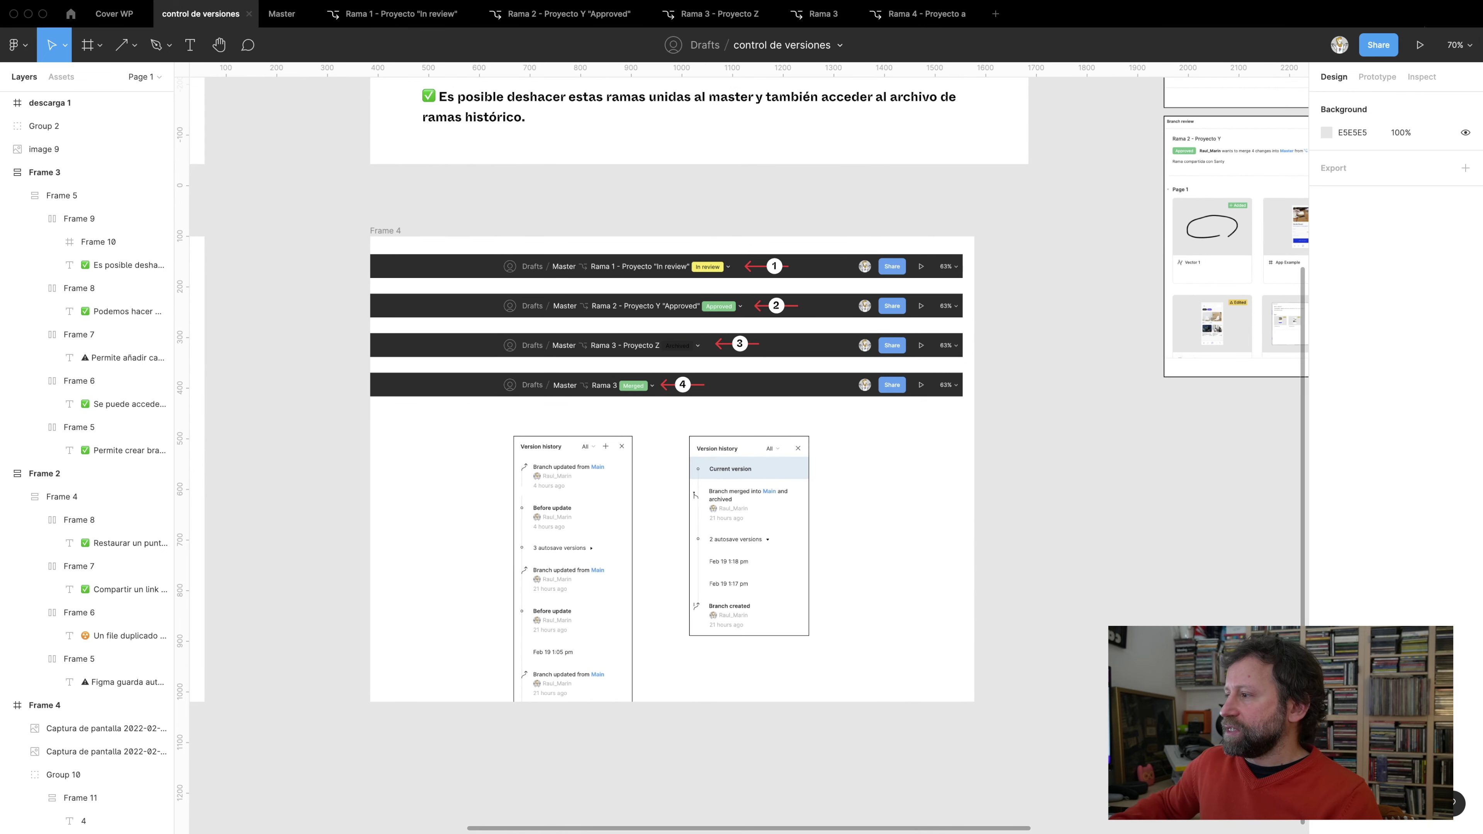